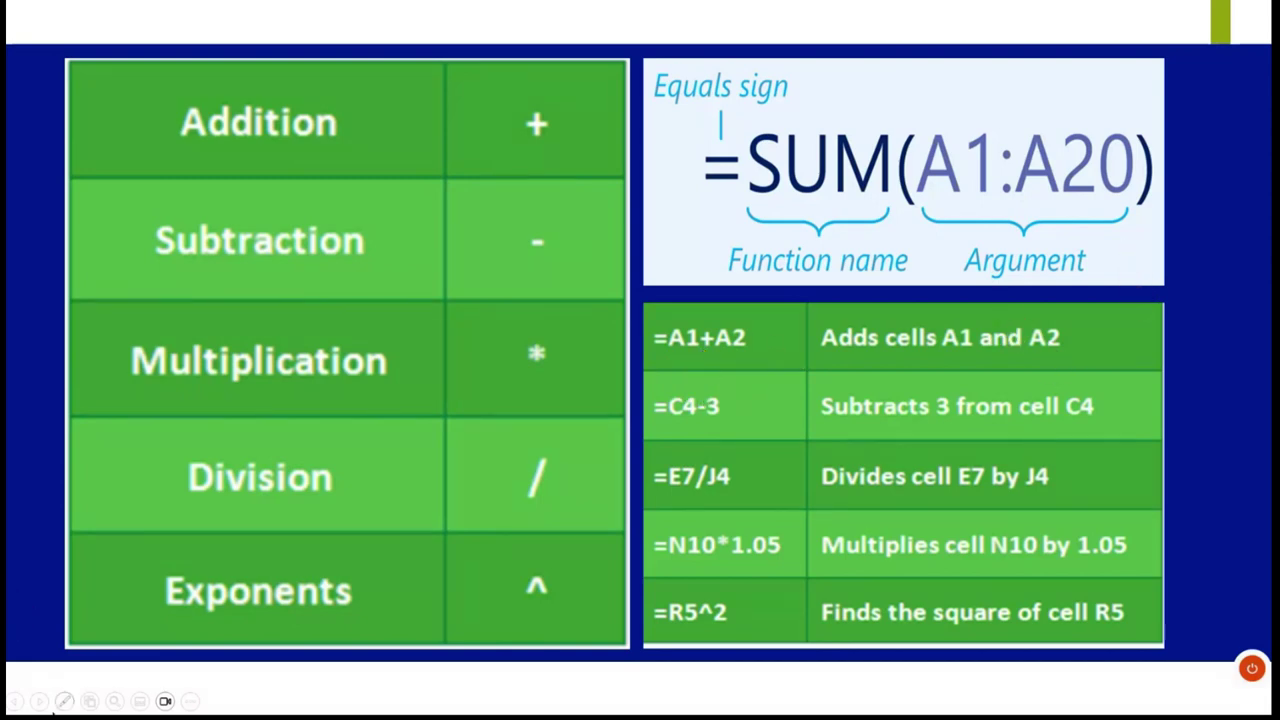
{"action": "left_click", "coordinate": [40, 702]}
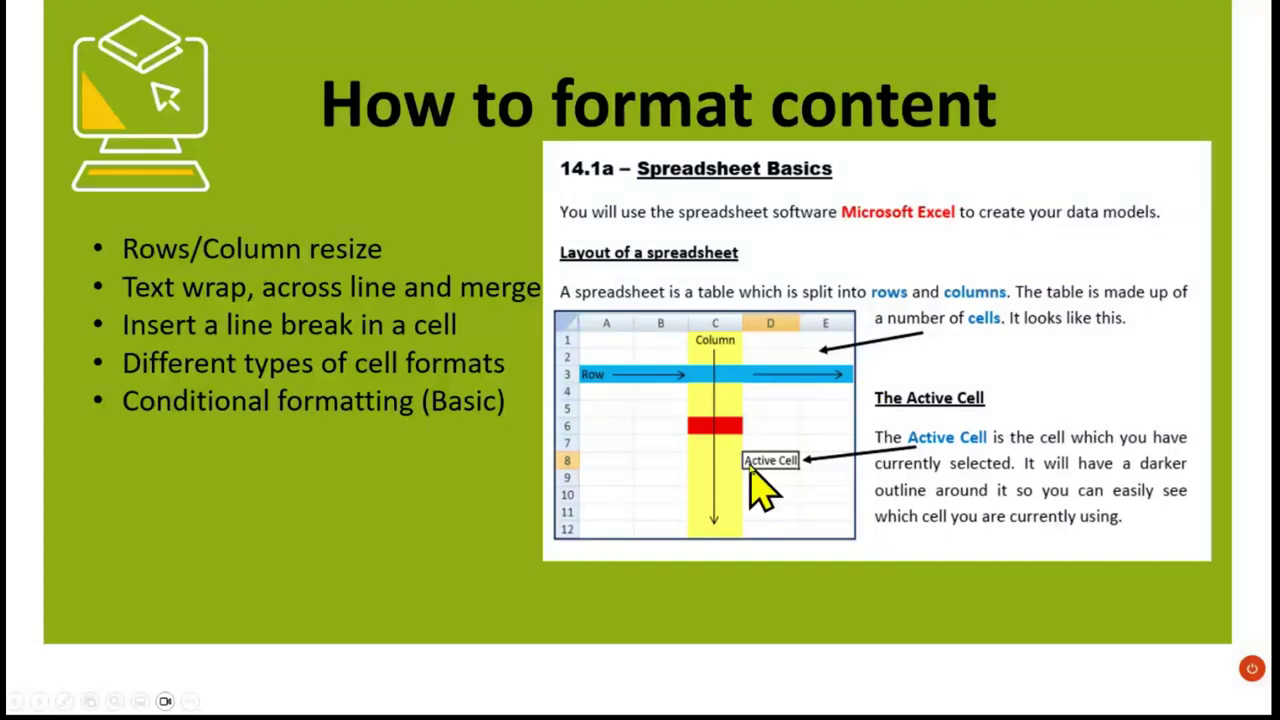
{"action": "left_click", "coordinate": [537, 37]}
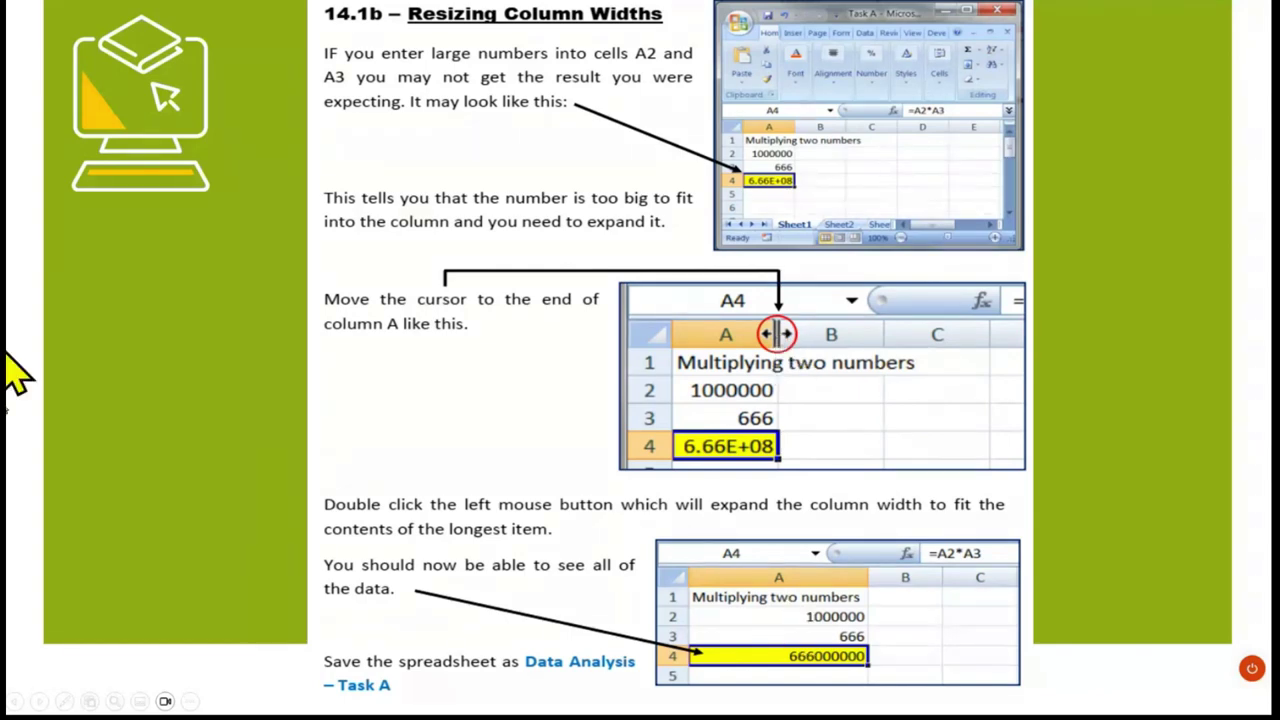
{"action": "left_click", "coordinate": [40, 703]}
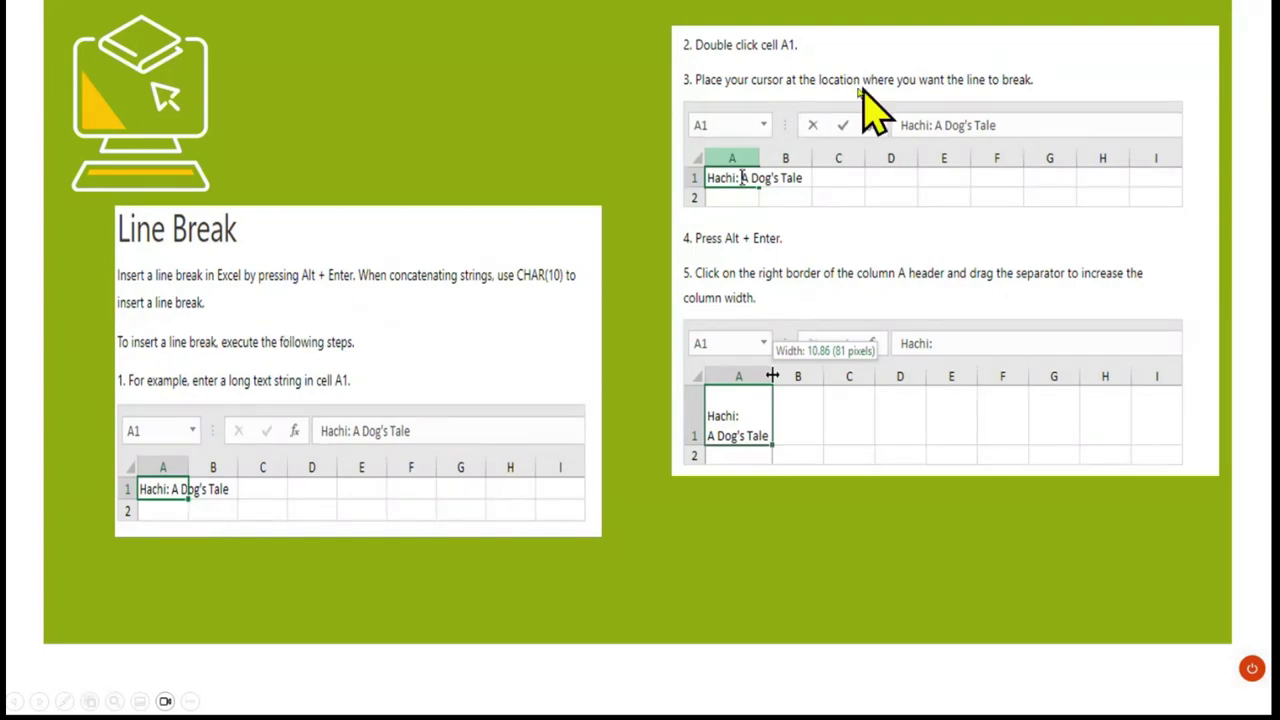
{"action": "left_click", "coordinate": [38, 702]}
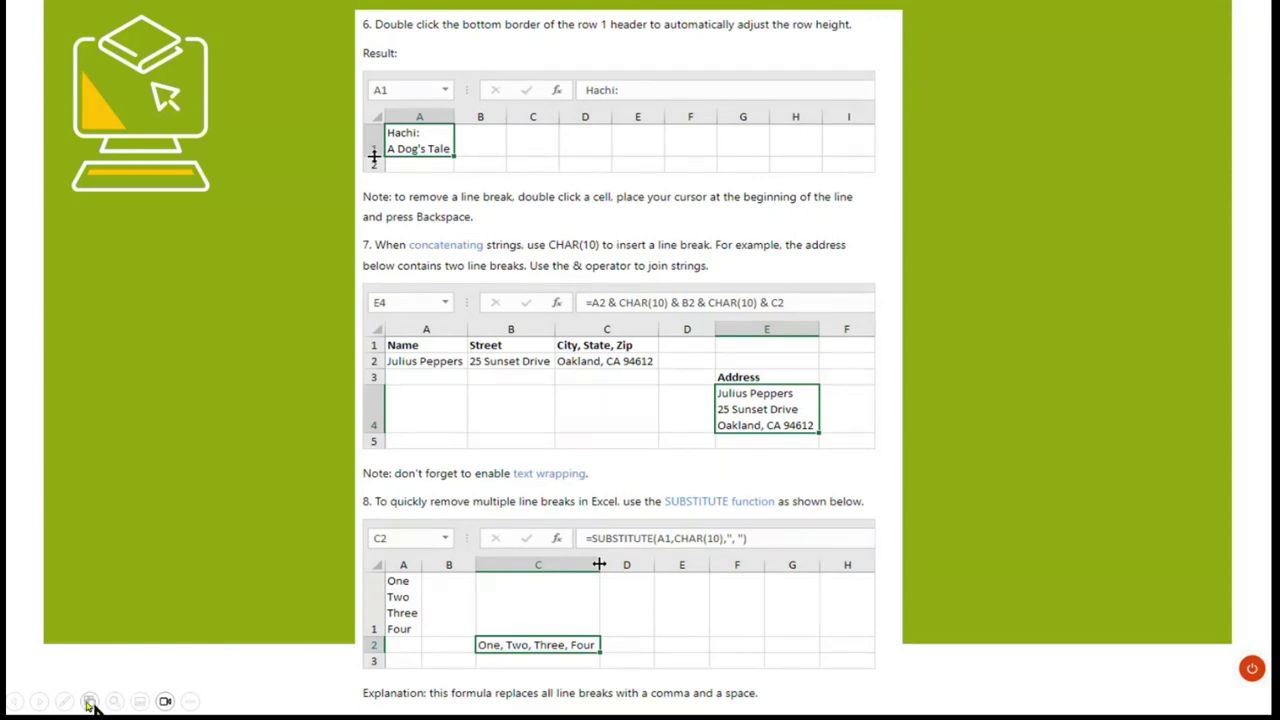
{"action": "left_click", "coordinate": [39, 703]}
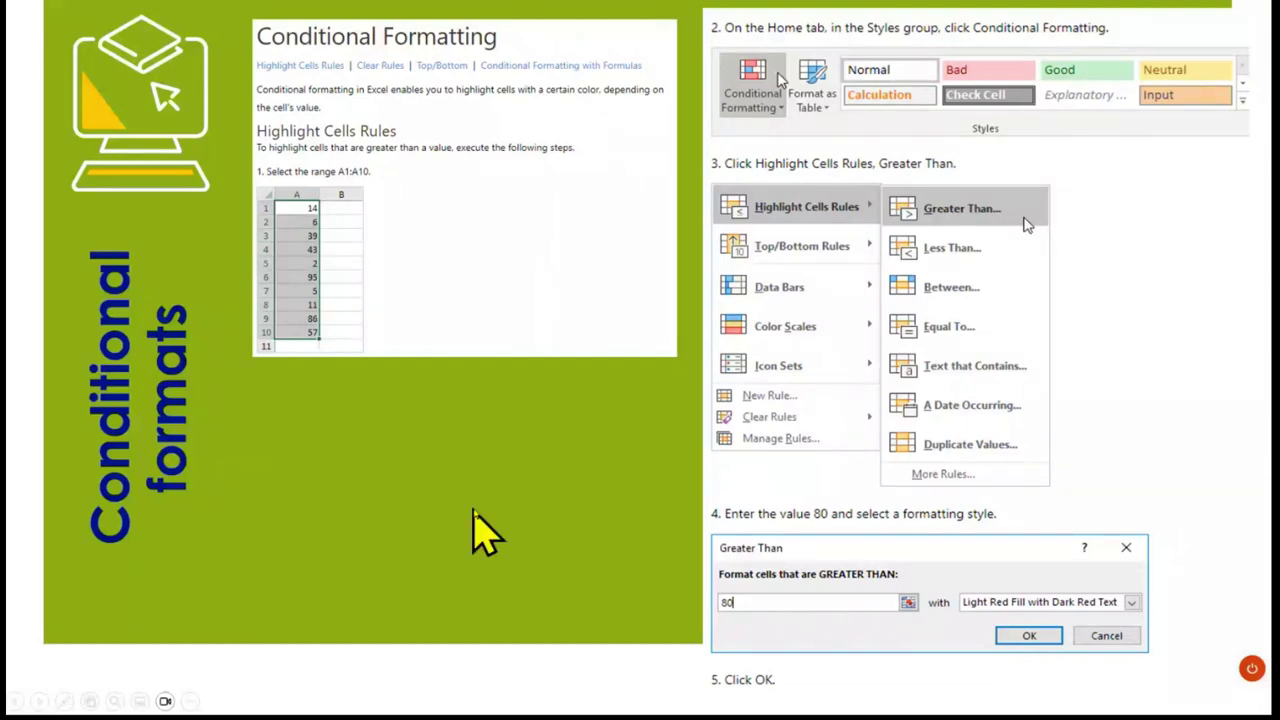
{"action": "left_click", "coordinate": [38, 702]}
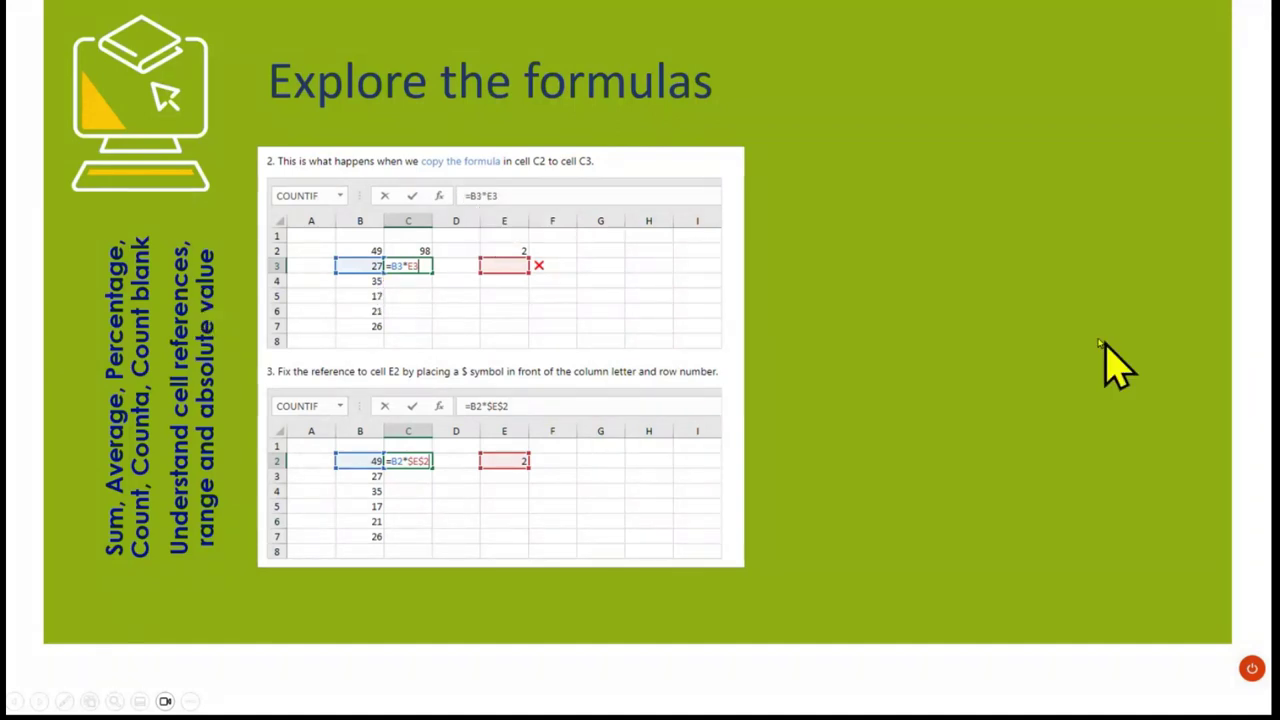
{"action": "left_click", "coordinate": [480, 210]}
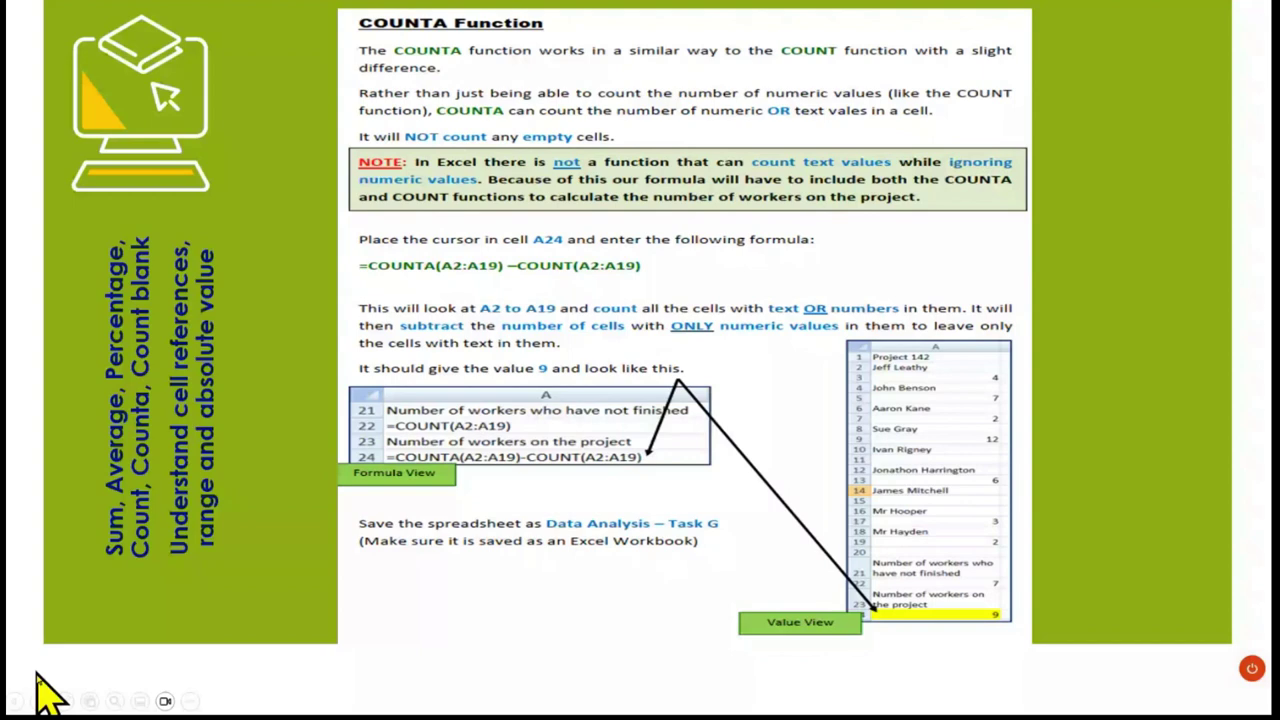
{"action": "left_click", "coordinate": [40, 703]}
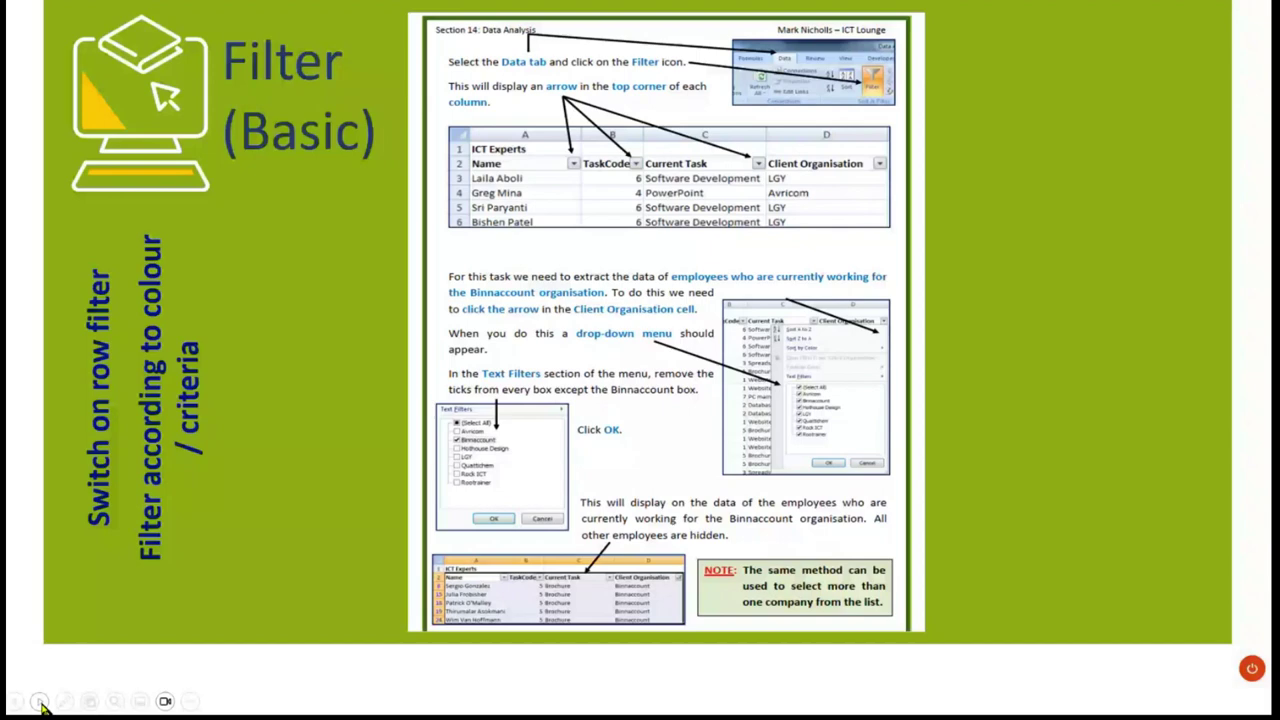
{"action": "left_click", "coordinate": [488, 403]}
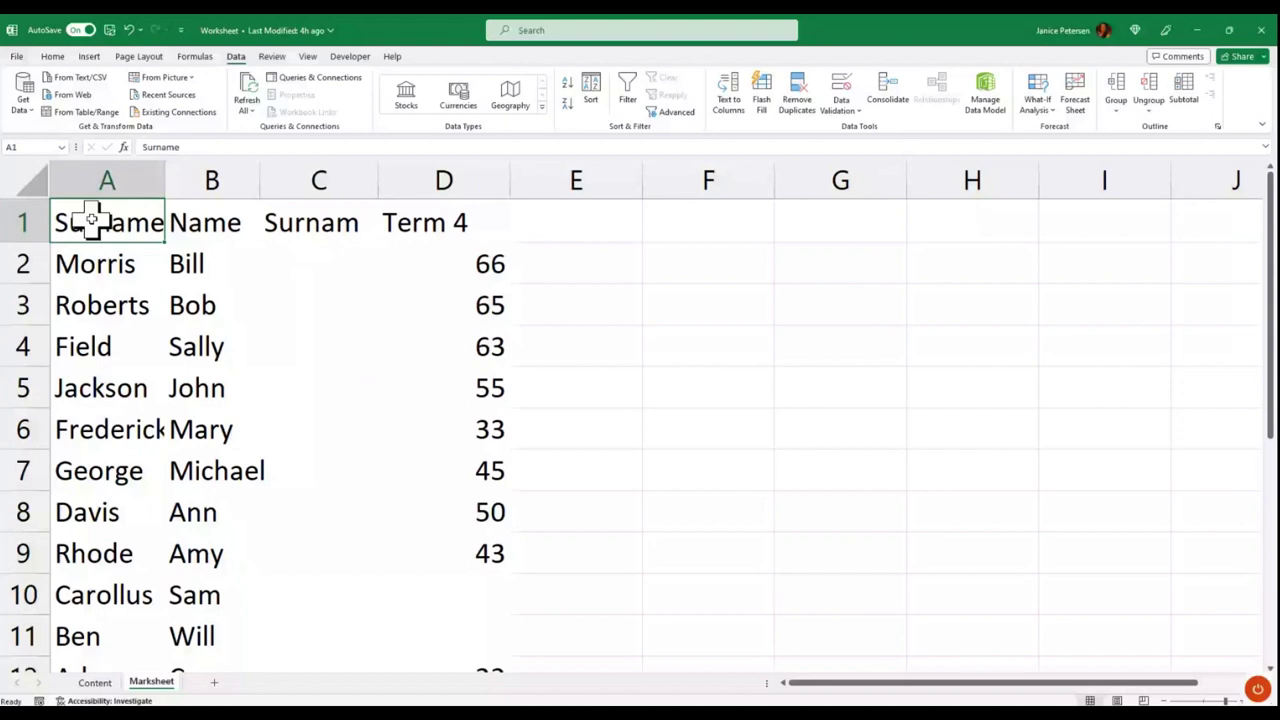
Widen columns A, B and C of the Marksheet slightly so their header texts fit
{"action": "scroll", "coordinate": [334, 490], "scroll_direction": "down", "scroll_amount": 3}
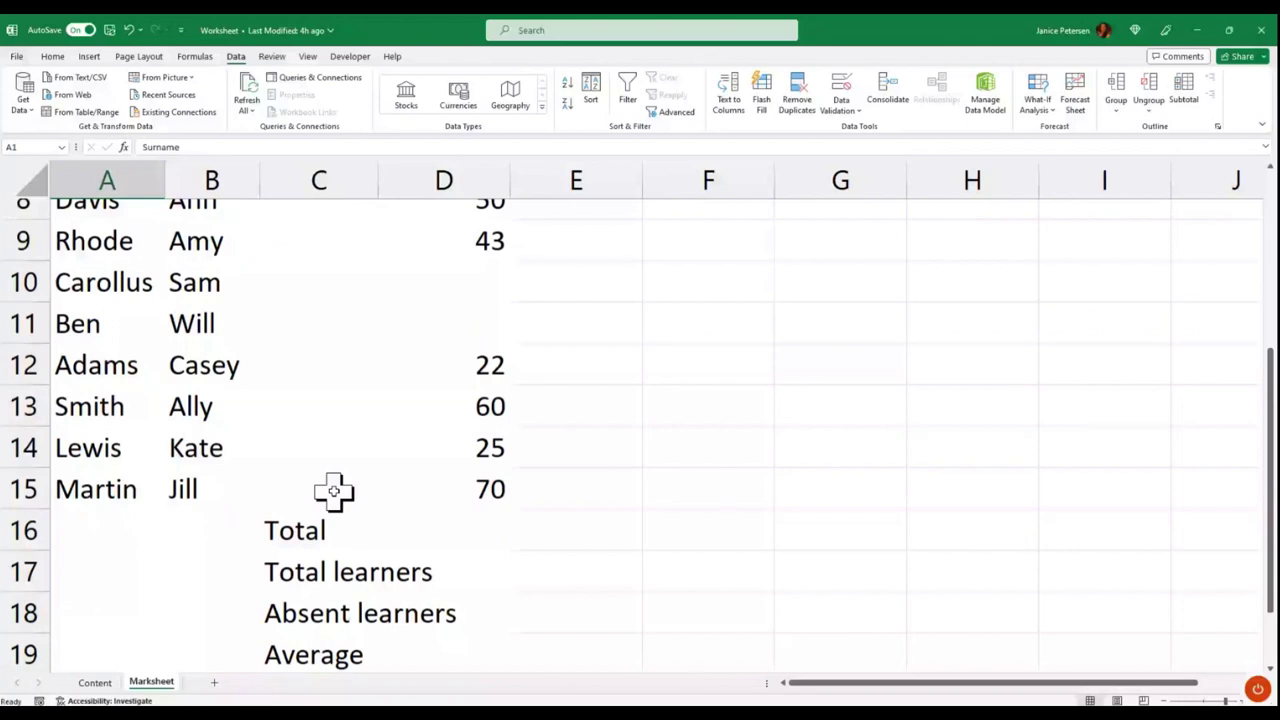
{"action": "scroll", "coordinate": [101, 223], "scroll_direction": "up", "scroll_amount": 3}
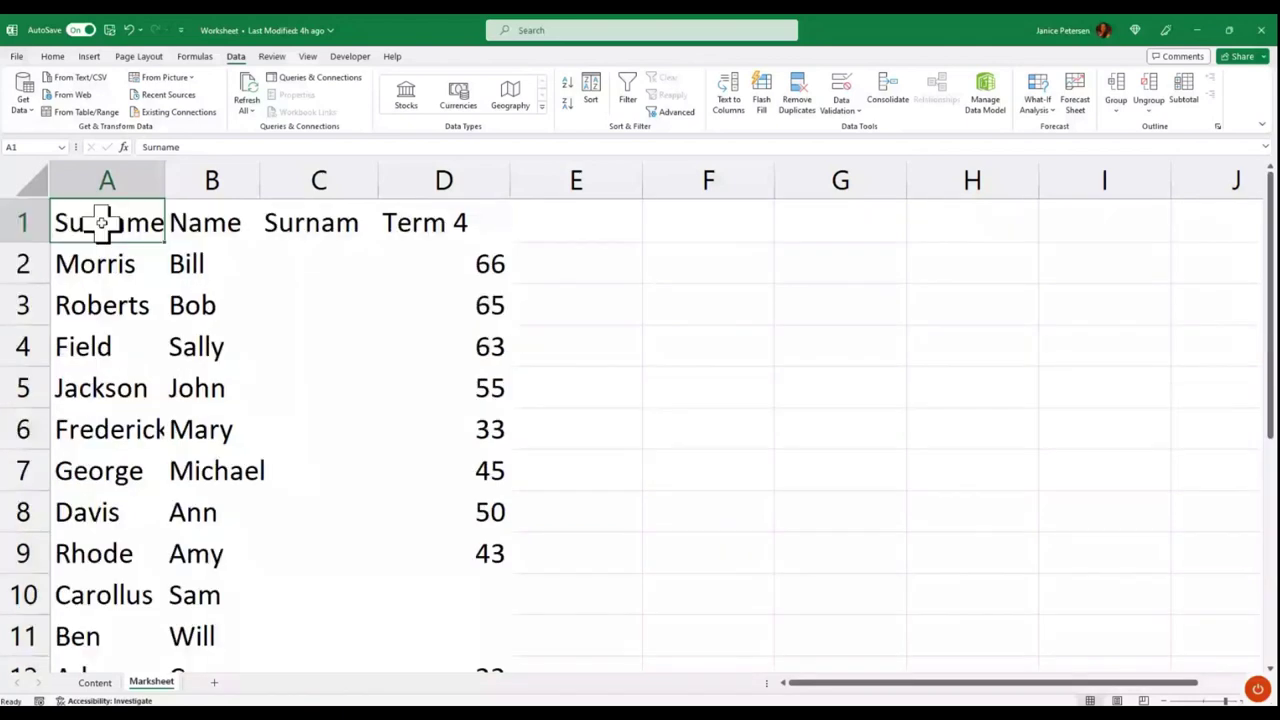
{"action": "key", "text": "Right"}
{"action": "key", "text": "Right"}
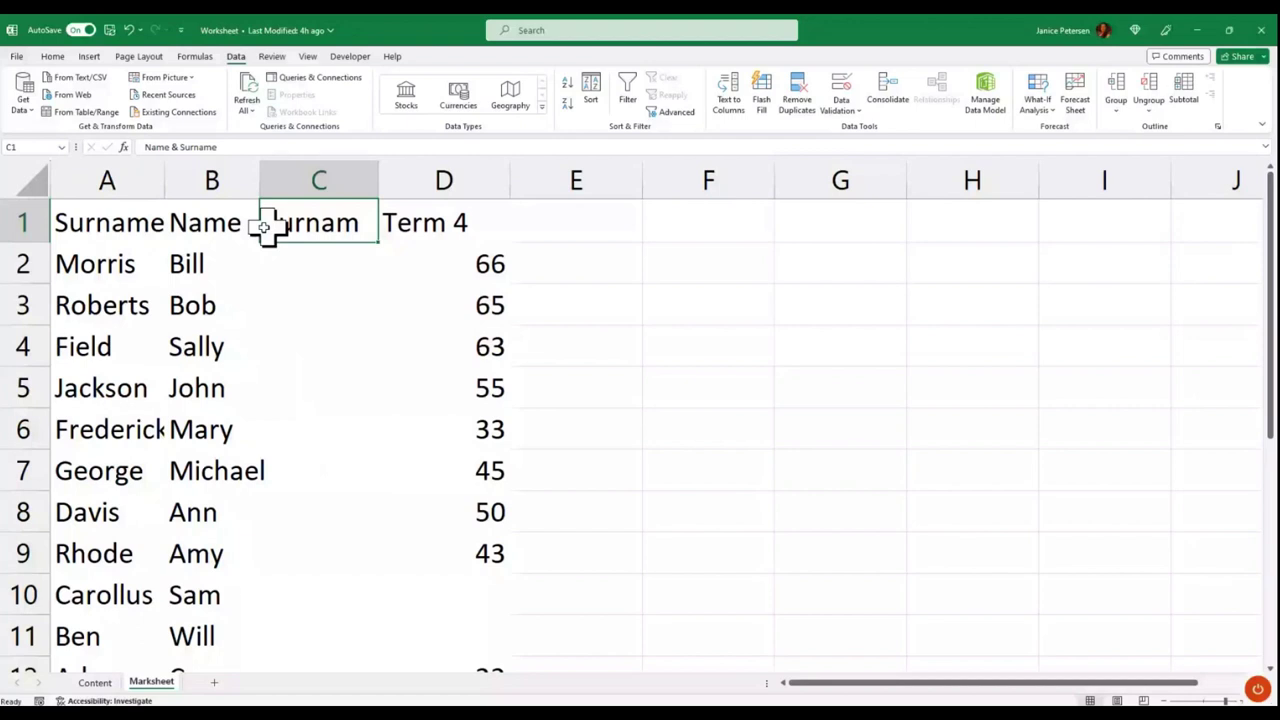
{"action": "key", "text": "Right"}
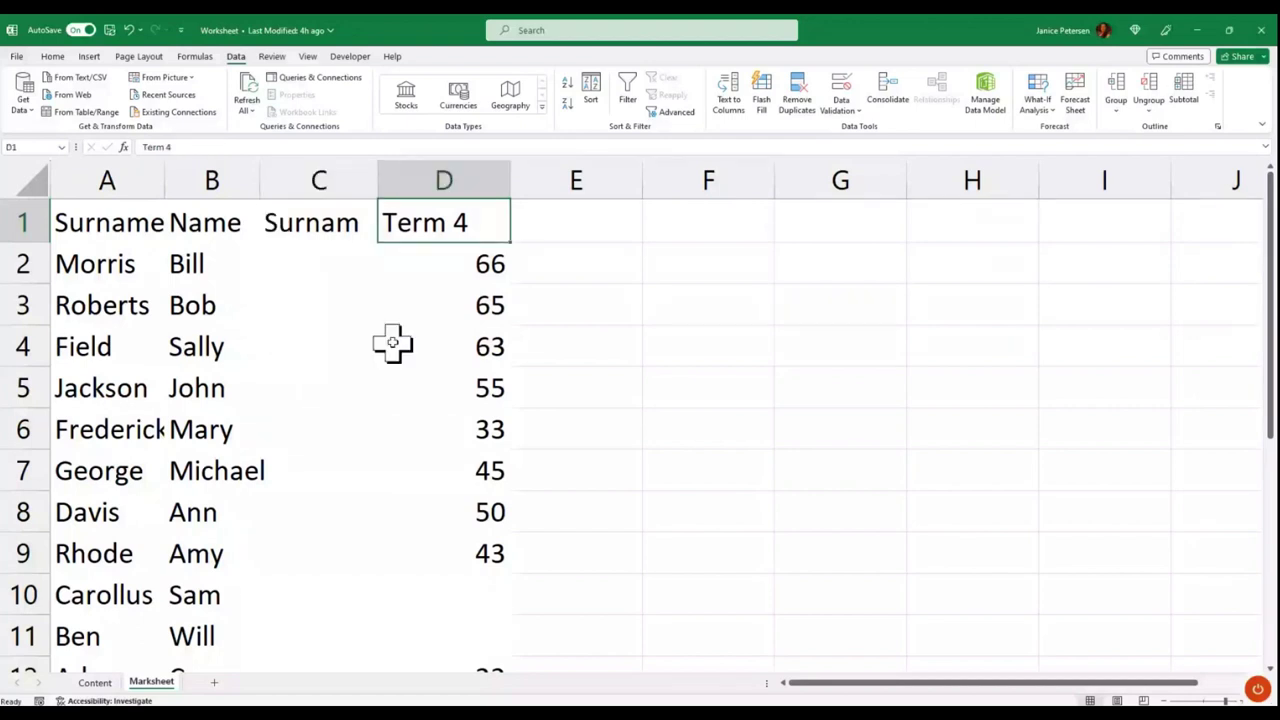
{"action": "left_click", "coordinate": [330, 222]}
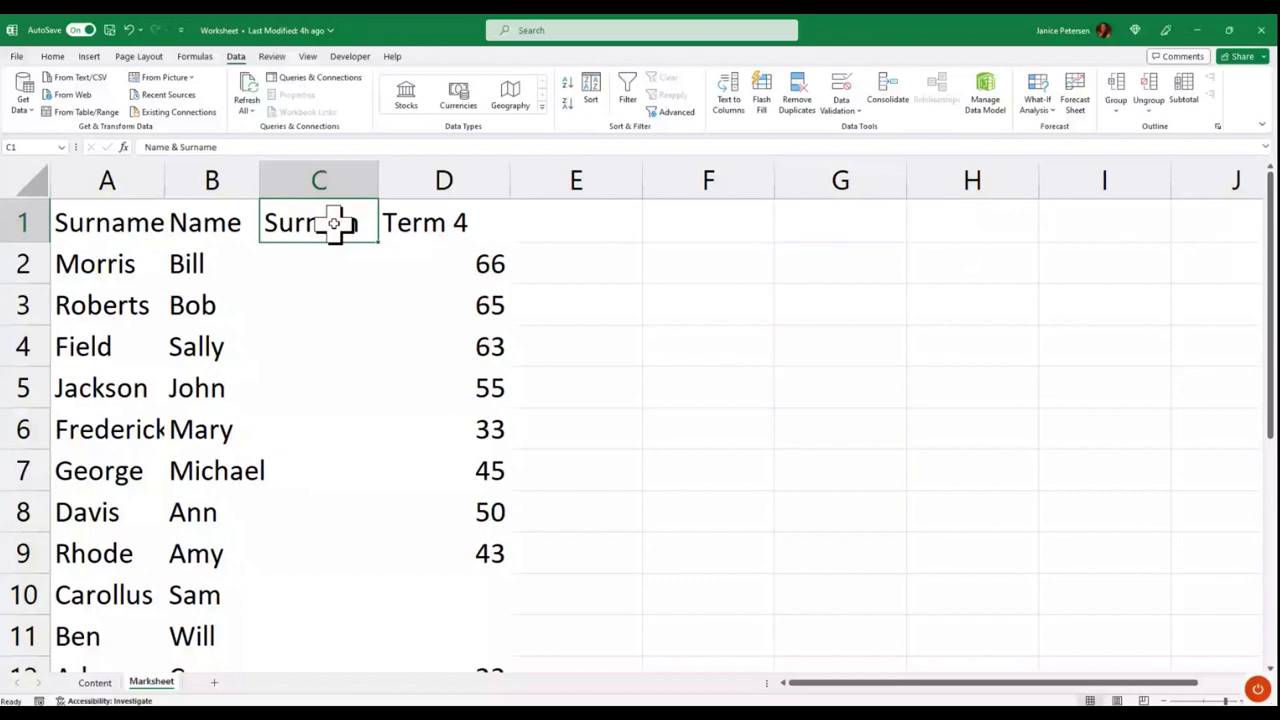
{"action": "double_click", "coordinate": [164, 180]}
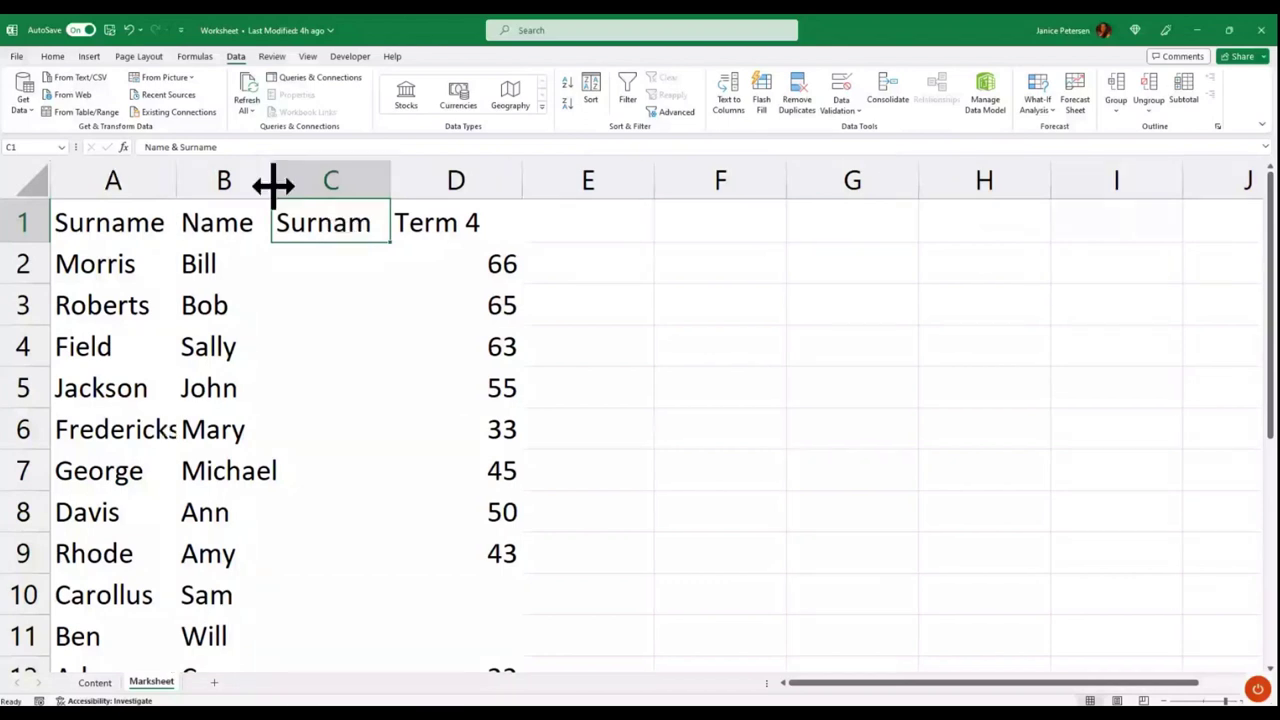
{"action": "double_click", "coordinate": [272, 180]}
{"action": "double_click", "coordinate": [399, 180]}
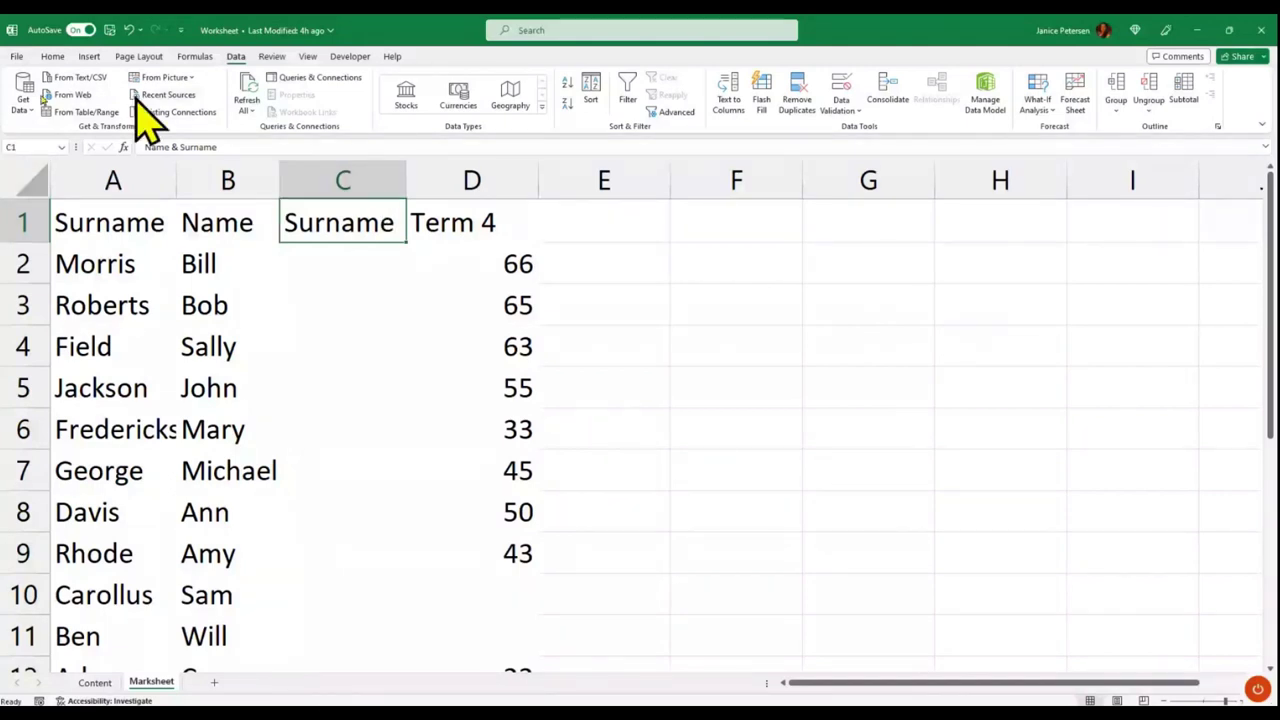
{"action": "left_click", "coordinate": [52, 56]}
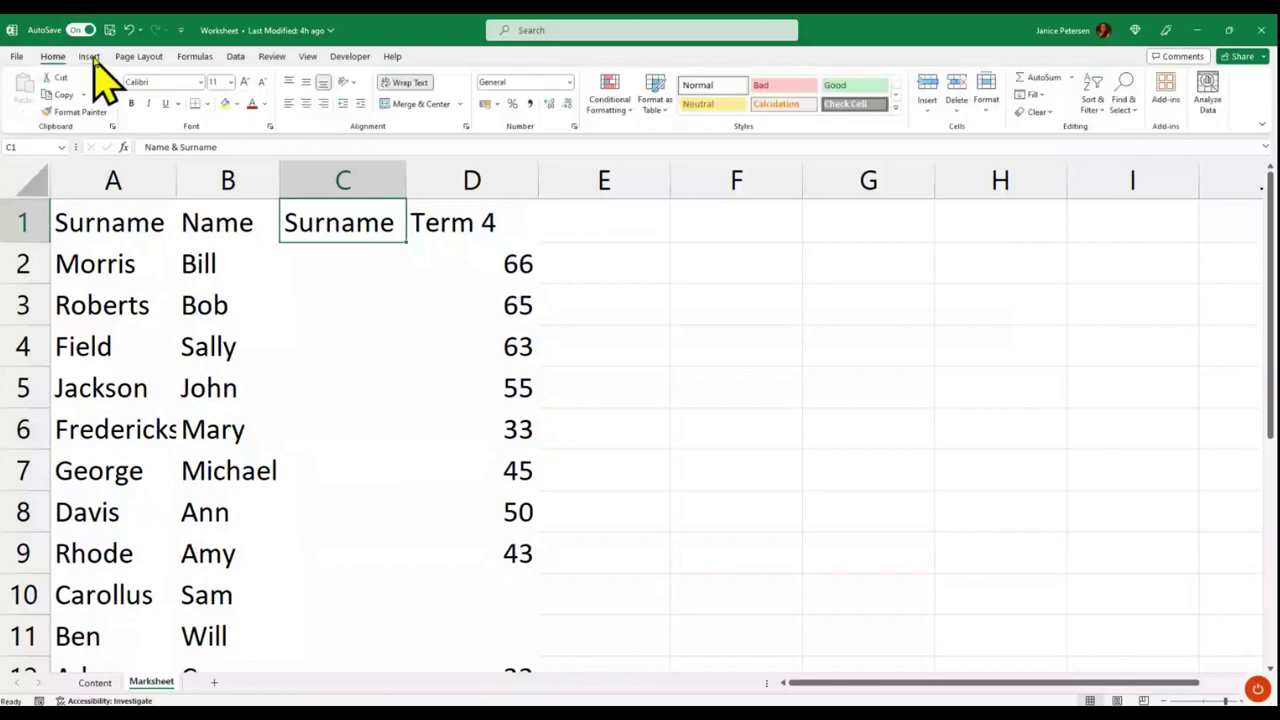
{"action": "left_click", "coordinate": [89, 57]}
{"action": "left_click", "coordinate": [52, 56]}
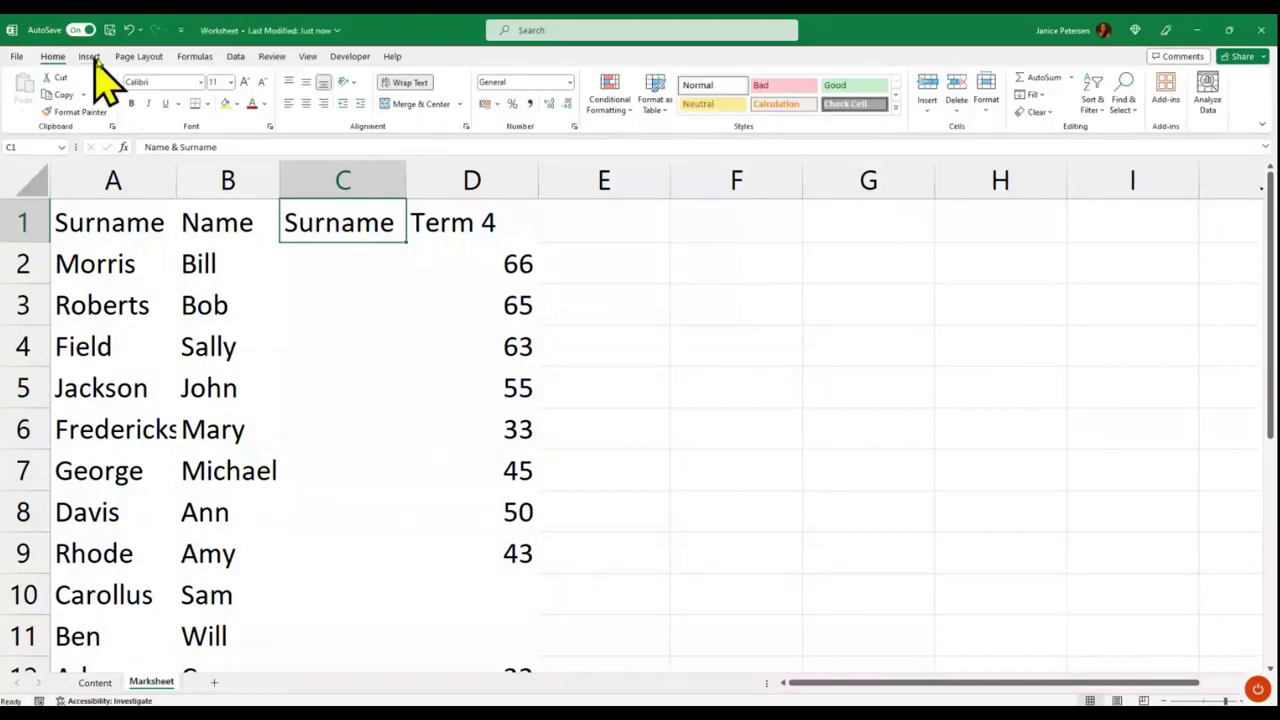
{"action": "left_click", "coordinate": [138, 56]}
{"action": "left_click", "coordinate": [195, 57]}
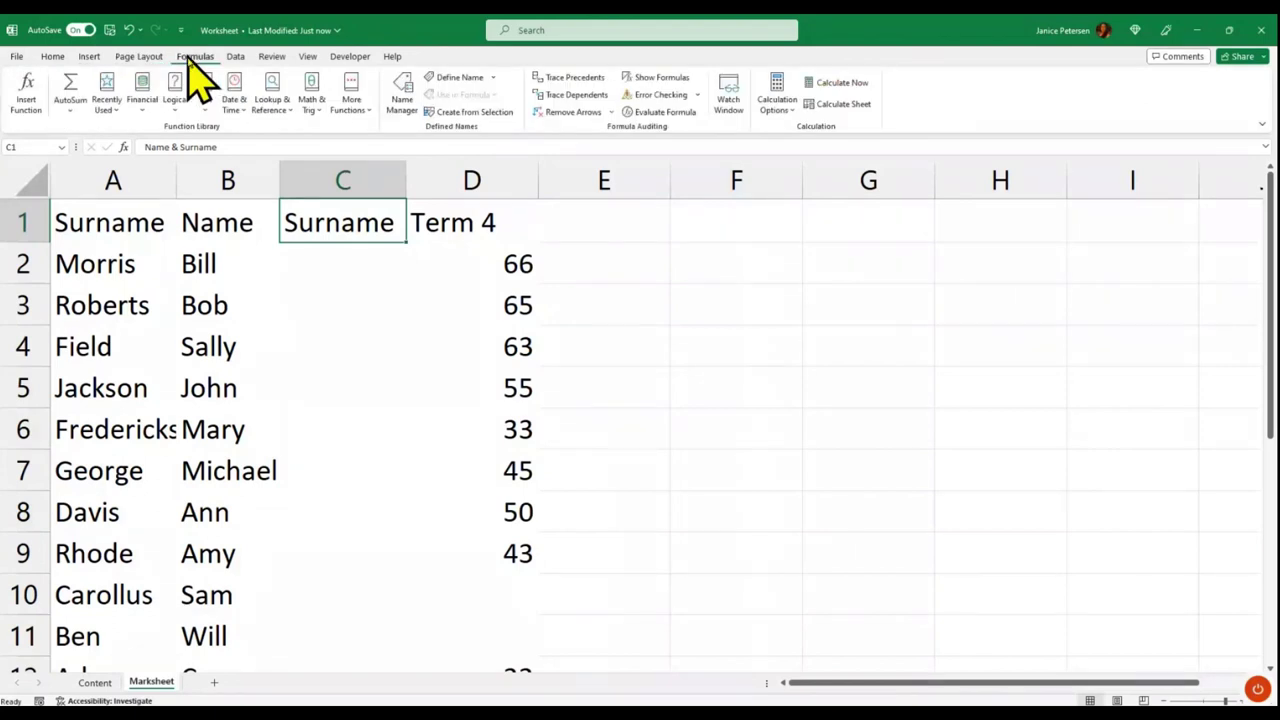
{"action": "left_click", "coordinate": [235, 56]}
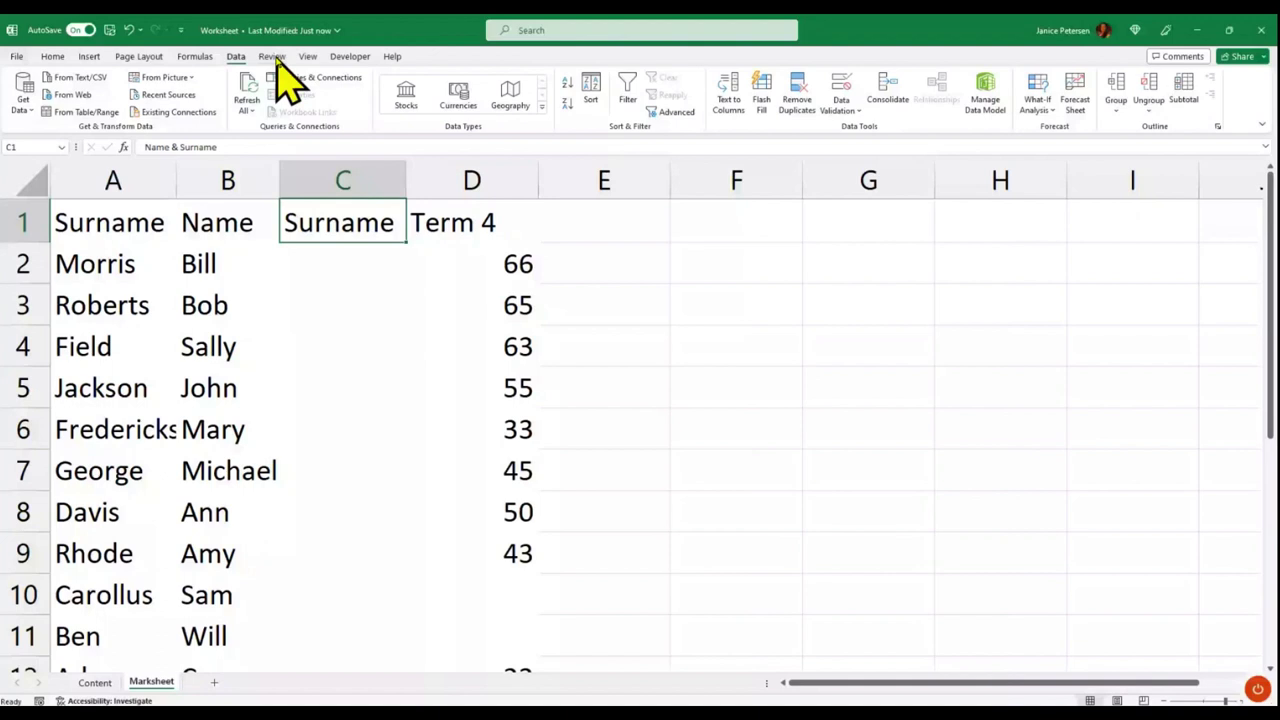
{"action": "left_click", "coordinate": [350, 56]}
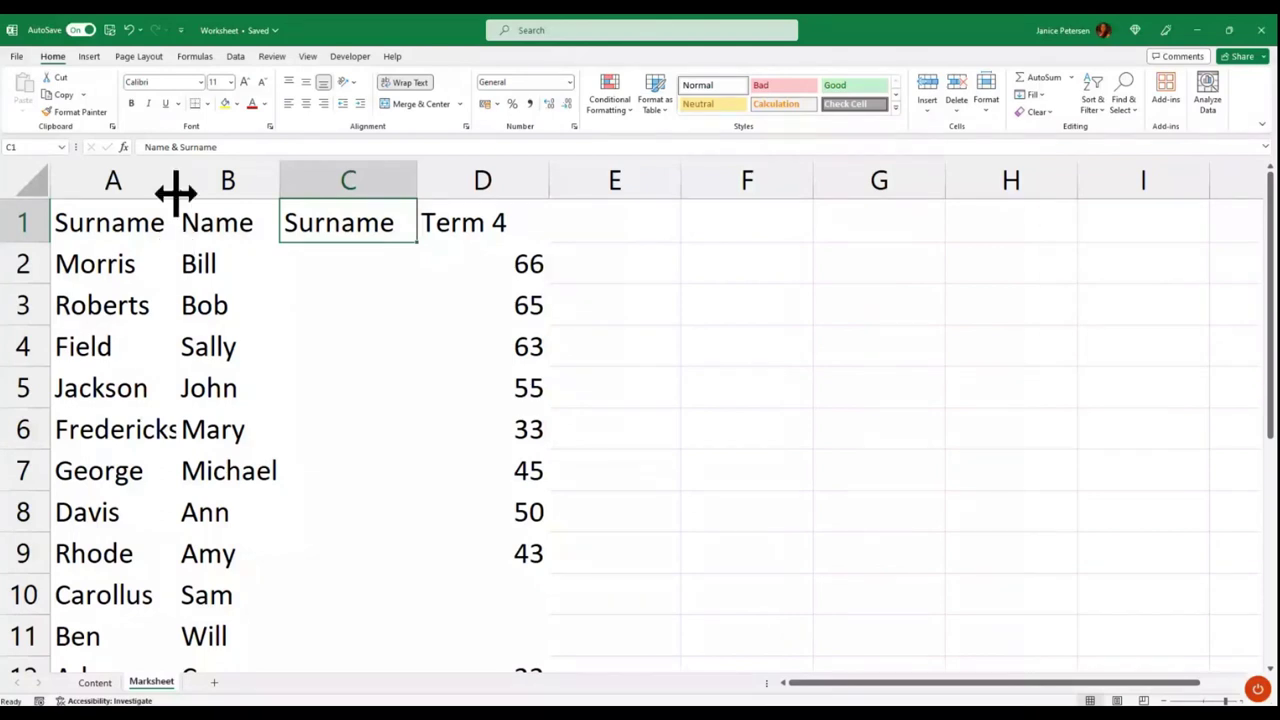
Widen columns A and B to fit their longest entries, and adjust column C to just fit the Surname line of its heading
{"action": "left_click_drag", "start_coordinate": [175, 192], "coordinate": [186, 181]}
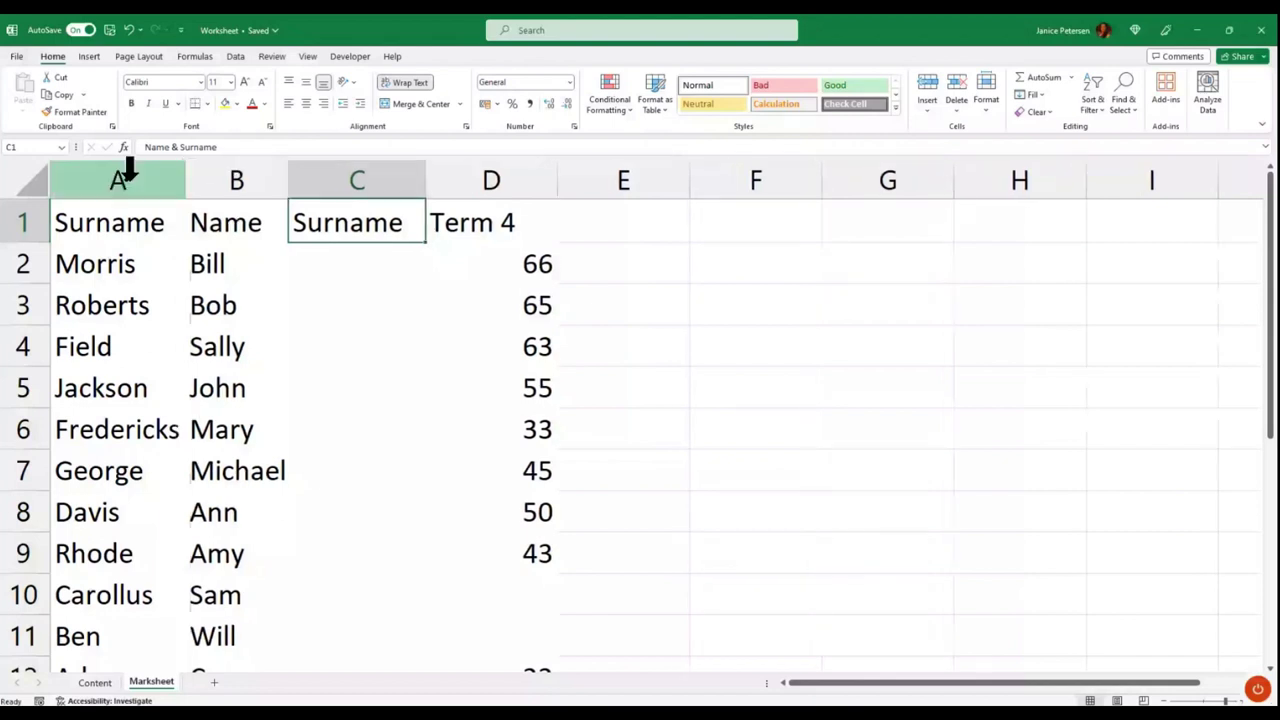
{"action": "left_click_drag", "start_coordinate": [287, 190], "coordinate": [308, 189]}
{"action": "left_click_drag", "start_coordinate": [443, 186], "coordinate": [452, 186]}
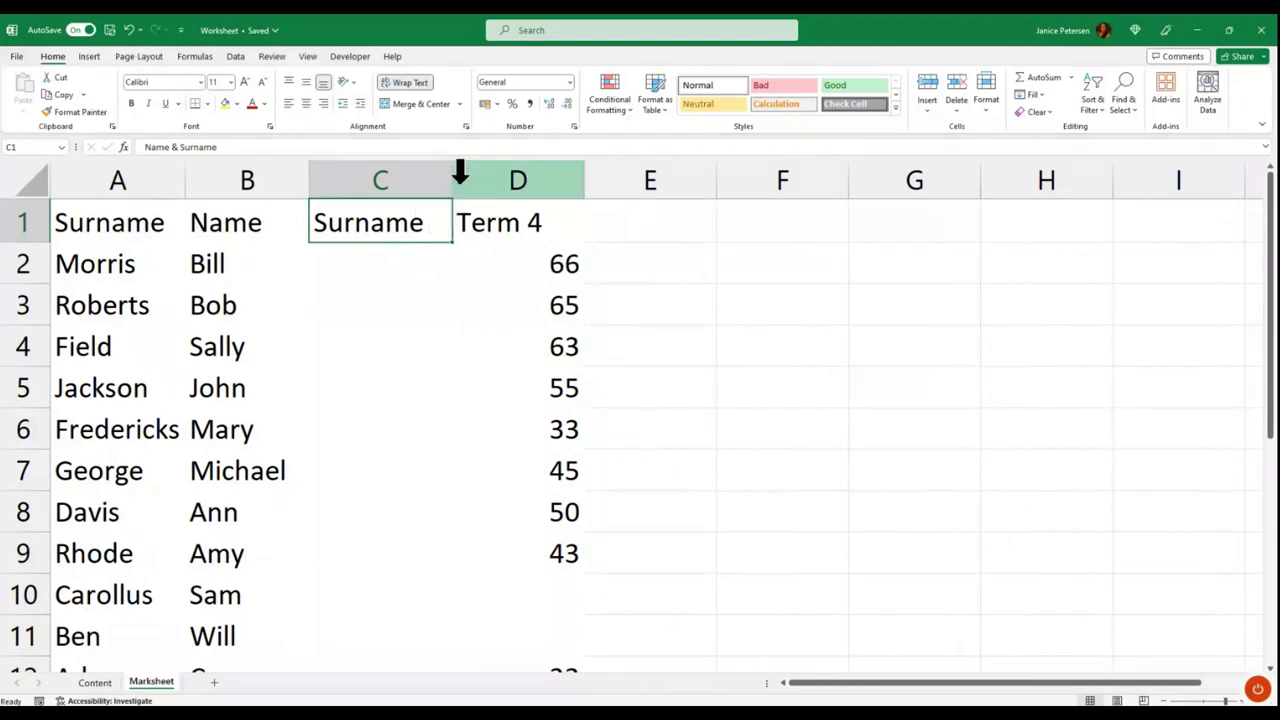
{"action": "left_click_drag", "start_coordinate": [452, 184], "coordinate": [447, 186]}
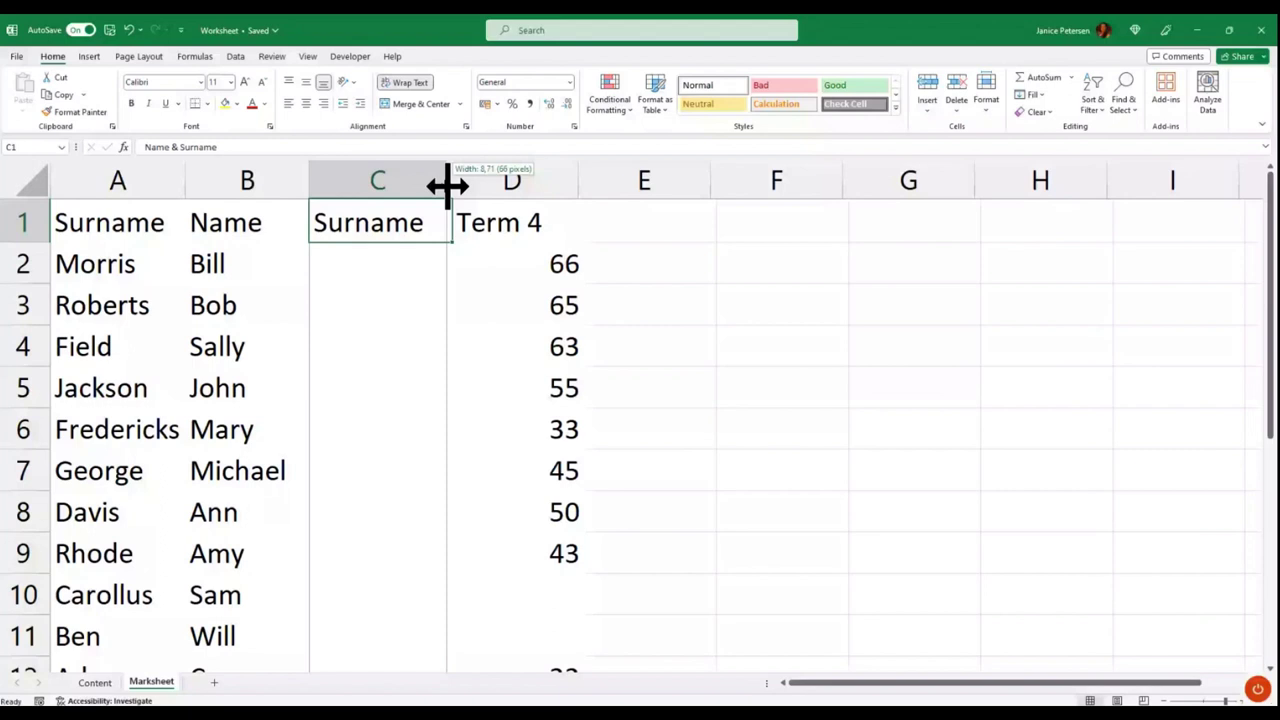
{"action": "left_click_drag", "start_coordinate": [447, 186], "coordinate": [431, 186]}
Narrow column D to just fit the Term 4 heading
{"action": "left_click", "coordinate": [497, 180]}
{"action": "left_click_drag", "start_coordinate": [564, 190], "coordinate": [563, 194]}
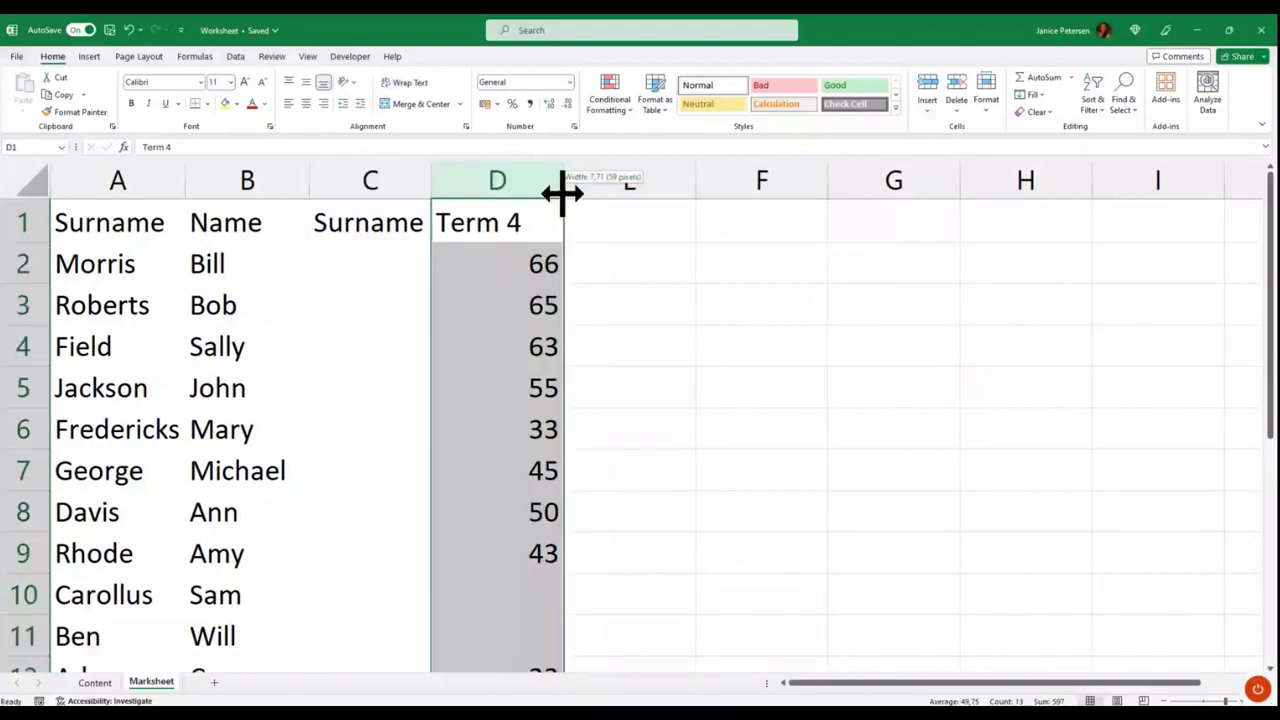
{"action": "left_click_drag", "start_coordinate": [563, 194], "coordinate": [529, 194]}
{"action": "left_click", "coordinate": [276, 236]}
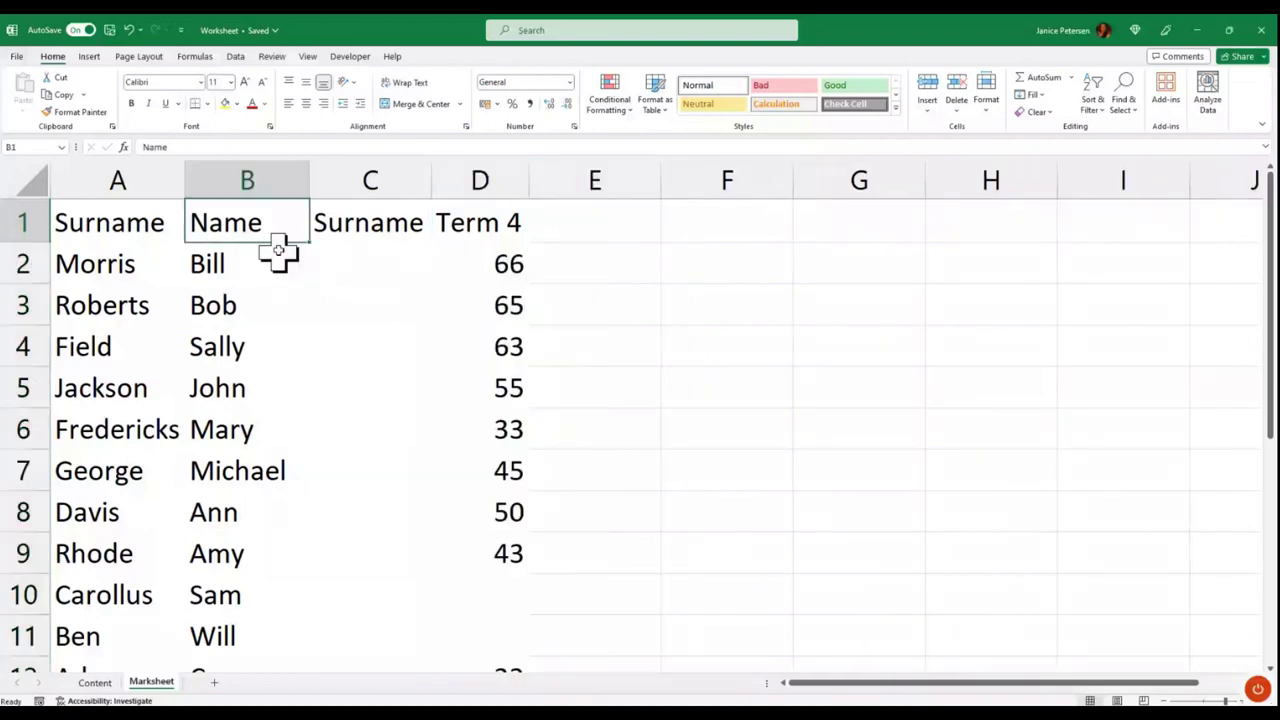
Widen column C well beyond its heading and narrow it back to just fit the heading in C1
{"action": "right_click", "coordinate": [36, 236]}
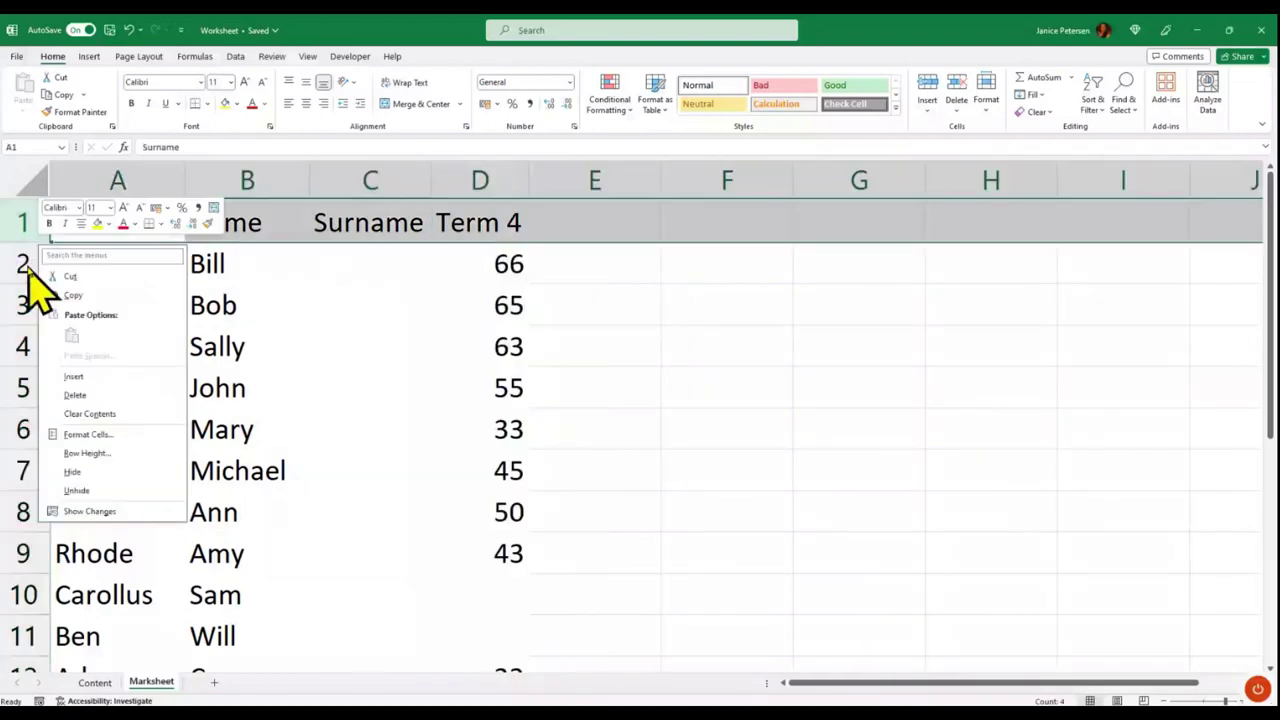
{"action": "key", "text": "Escape"}
{"action": "left_click", "coordinate": [395, 225]}
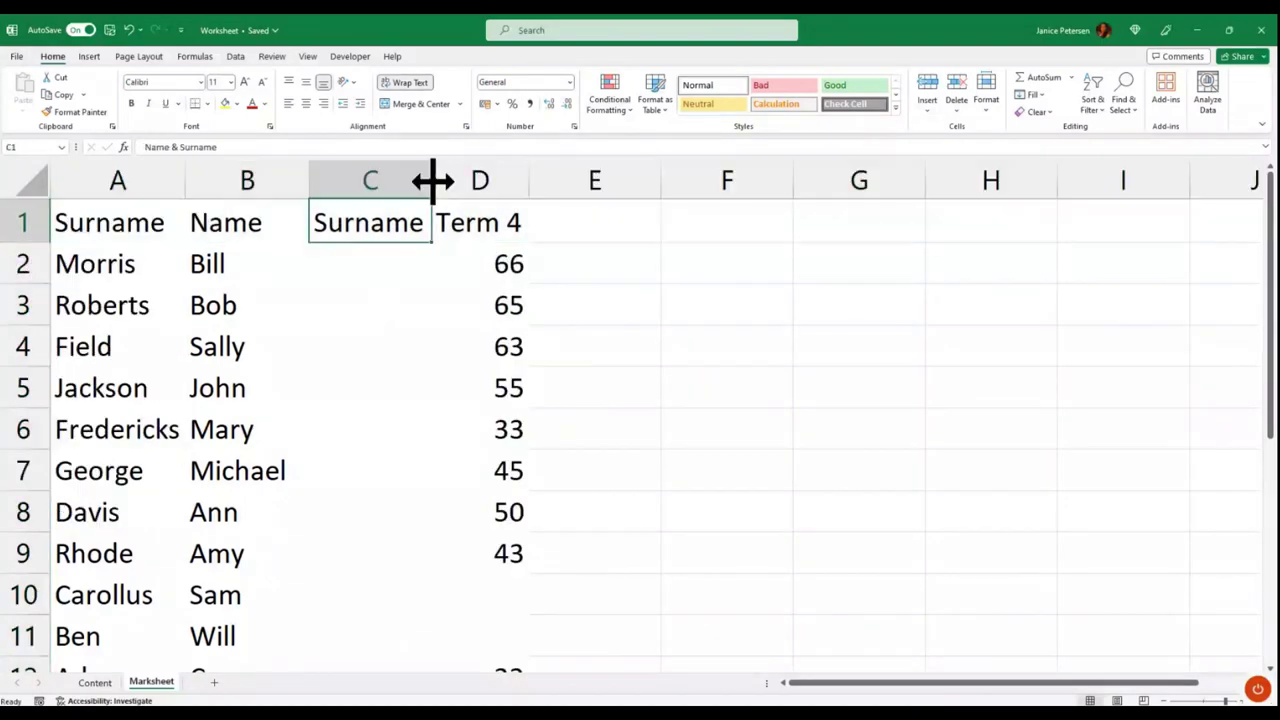
{"action": "left_click_drag", "start_coordinate": [432, 181], "coordinate": [497, 189]}
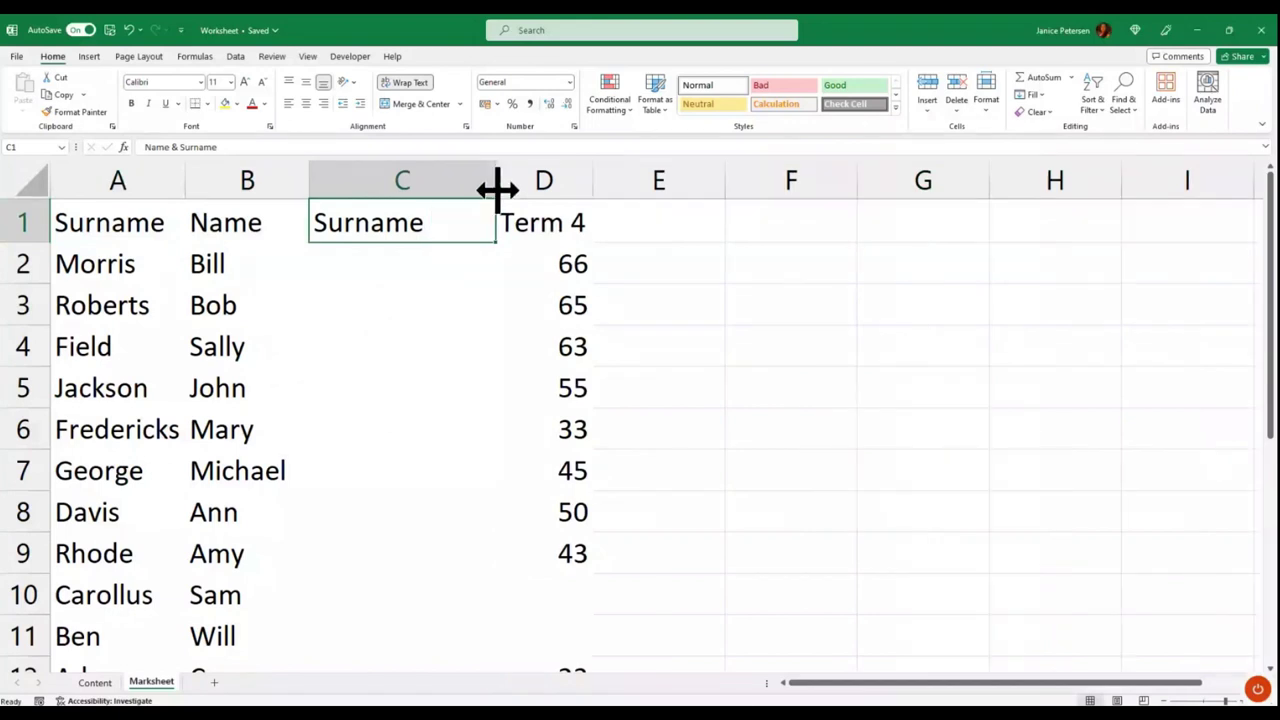
{"action": "left_click_drag", "start_coordinate": [497, 189], "coordinate": [437, 181]}
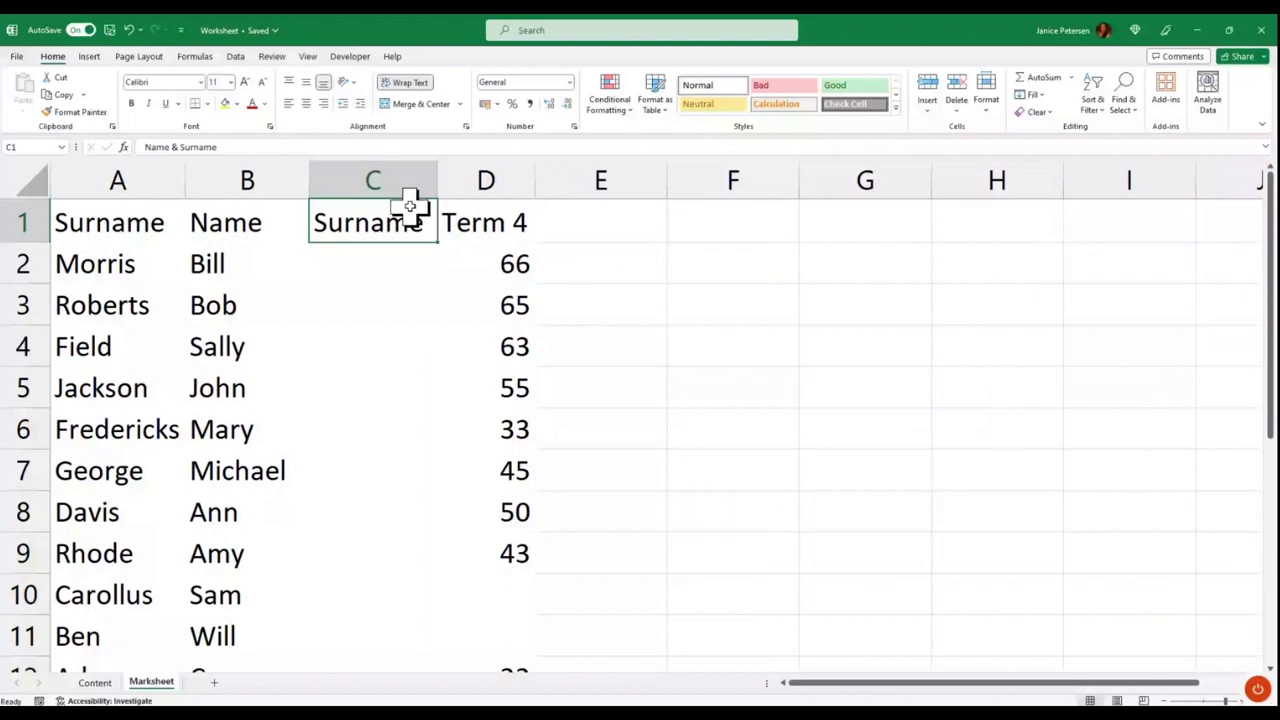
Autofit row 1's height to both lines of the Name & Surname heading and reduce it back to a single line
{"action": "double_click", "coordinate": [30, 243]}
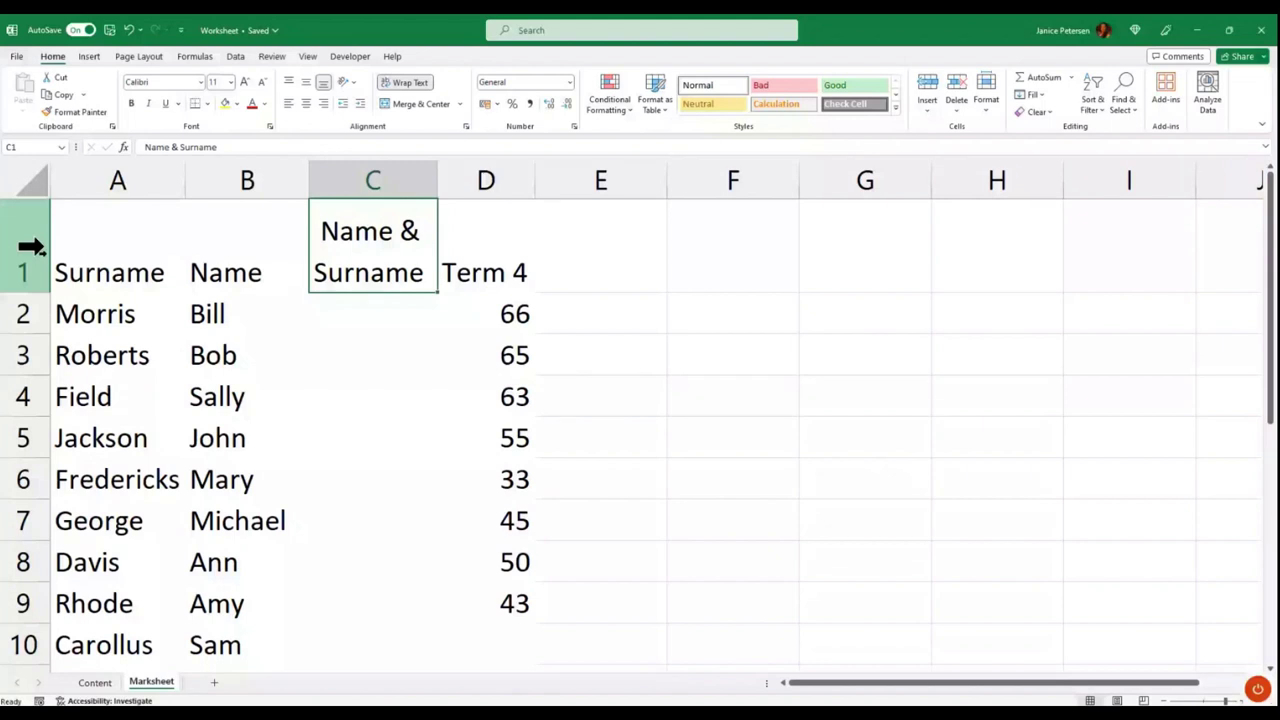
{"action": "left_click_drag", "start_coordinate": [25, 292], "coordinate": [25, 289]}
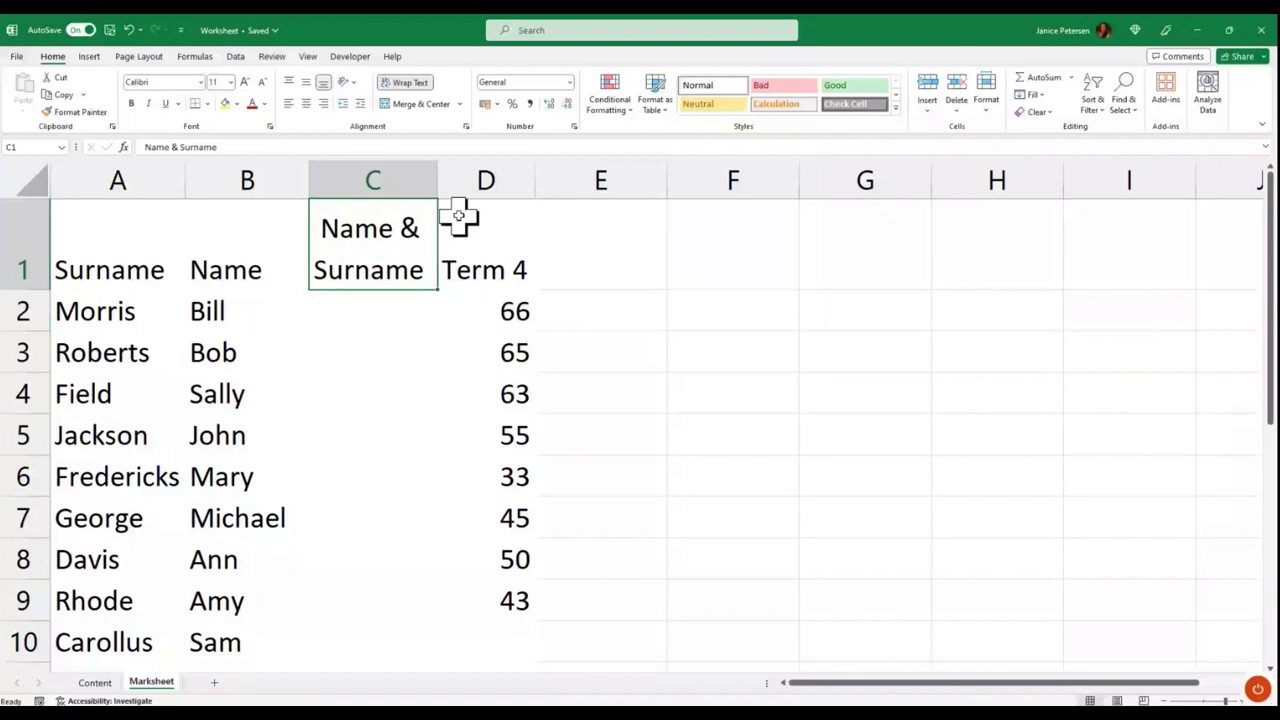
{"action": "left_click_drag", "start_coordinate": [12, 290], "coordinate": [10, 243]}
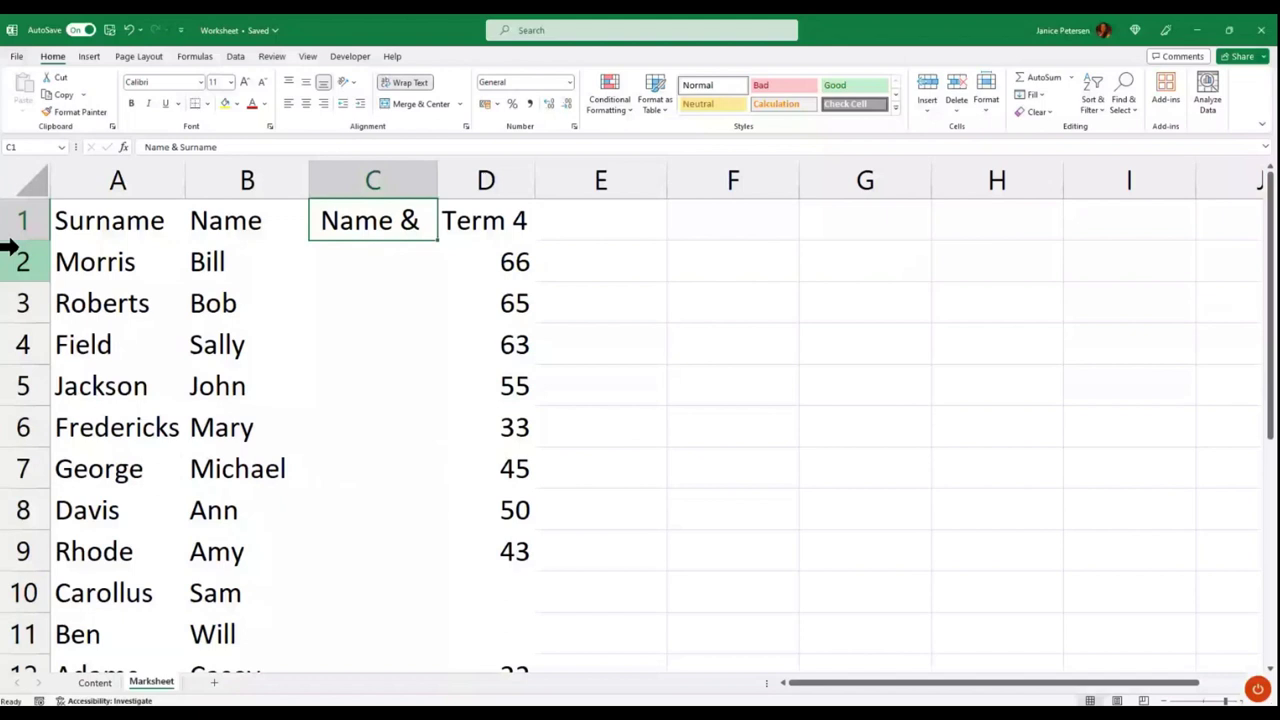
Replace the heading in C1 with Name & and Surname on two lines separated by a line break
{"action": "left_click", "coordinate": [180, 147]}
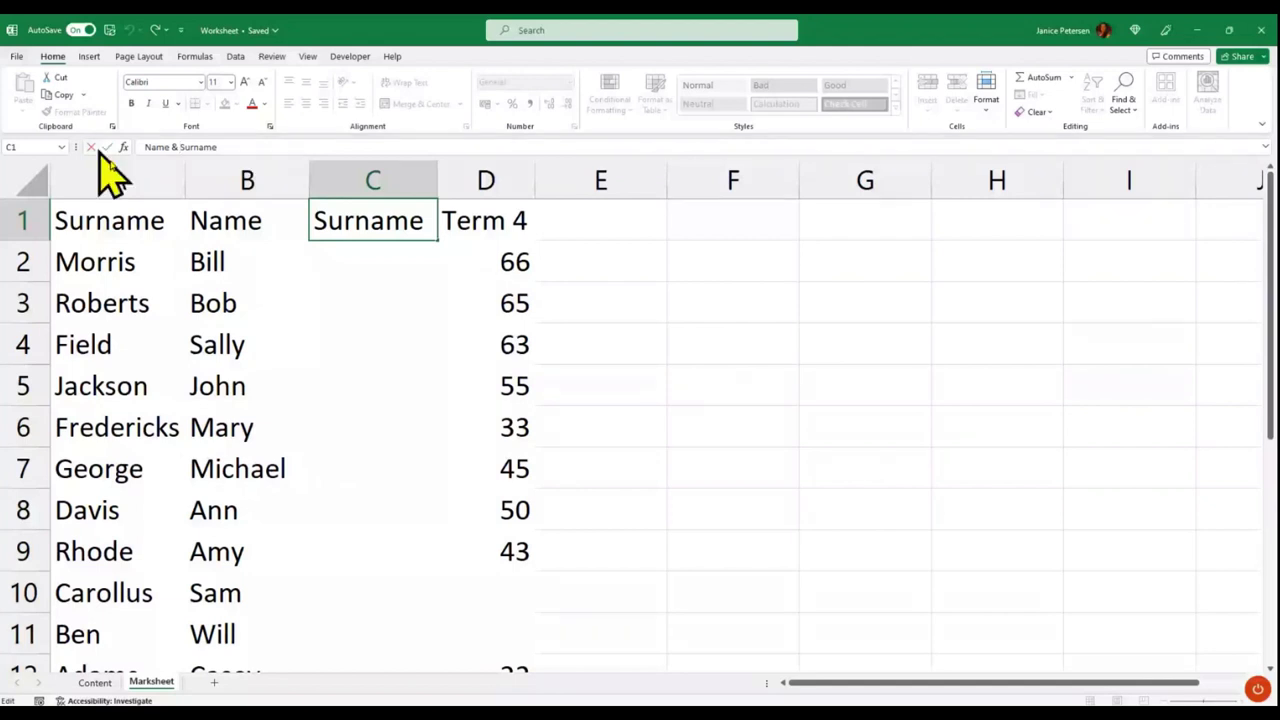
{"action": "triple_click", "coordinate": [168, 150]}
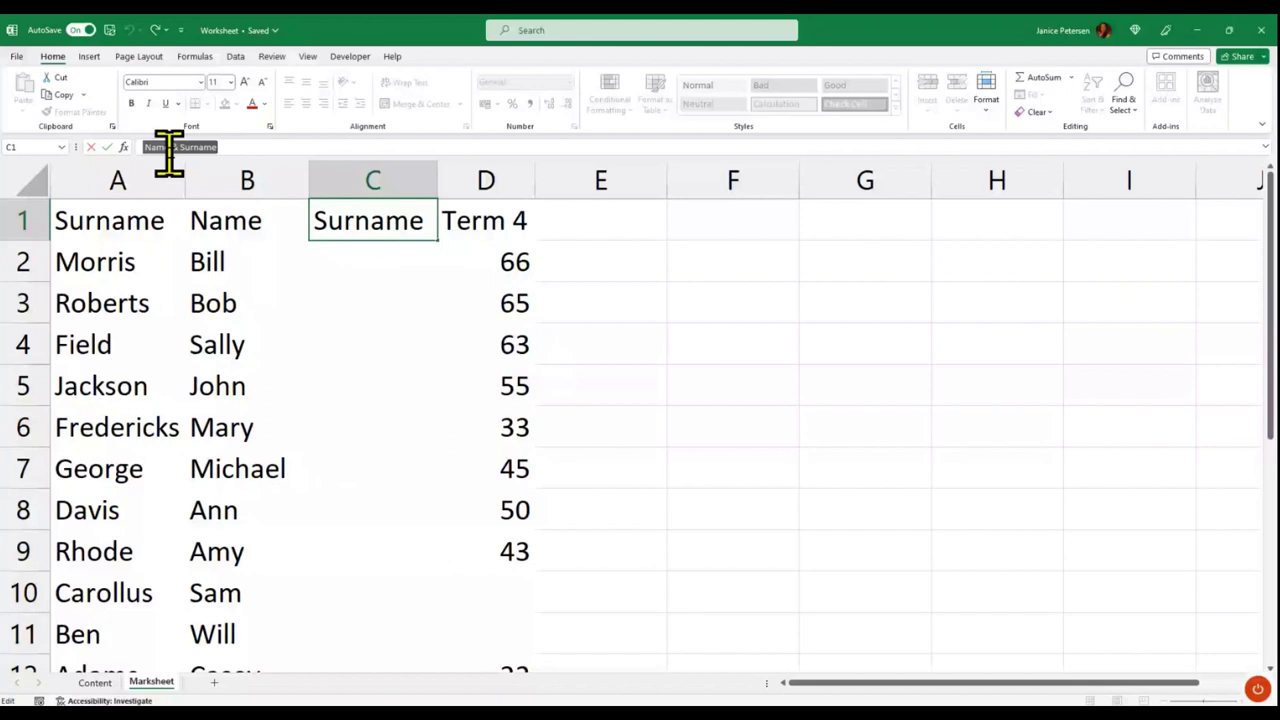
{"action": "key", "text": "BackSpace"}
{"action": "left_click", "coordinate": [331, 316]}
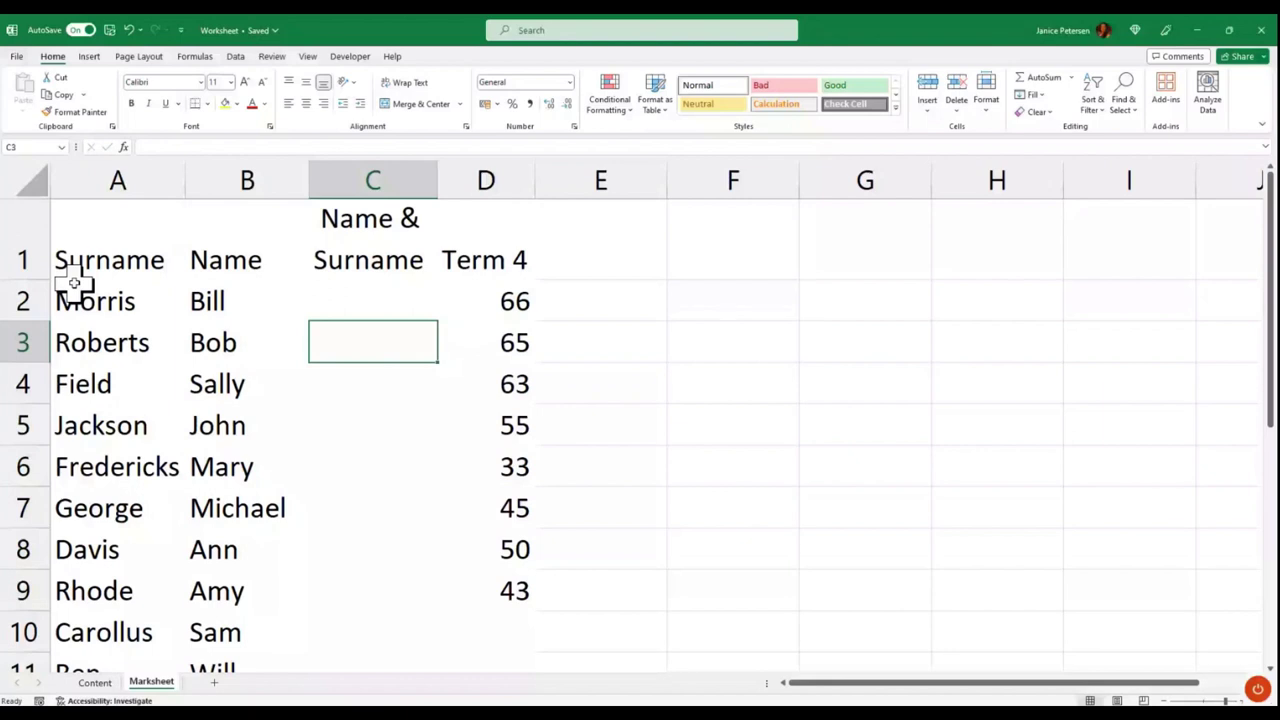
Undo the last height change of row 1 and resize the row manually to show both lines of C1's heading
{"action": "left_click", "coordinate": [372, 265]}
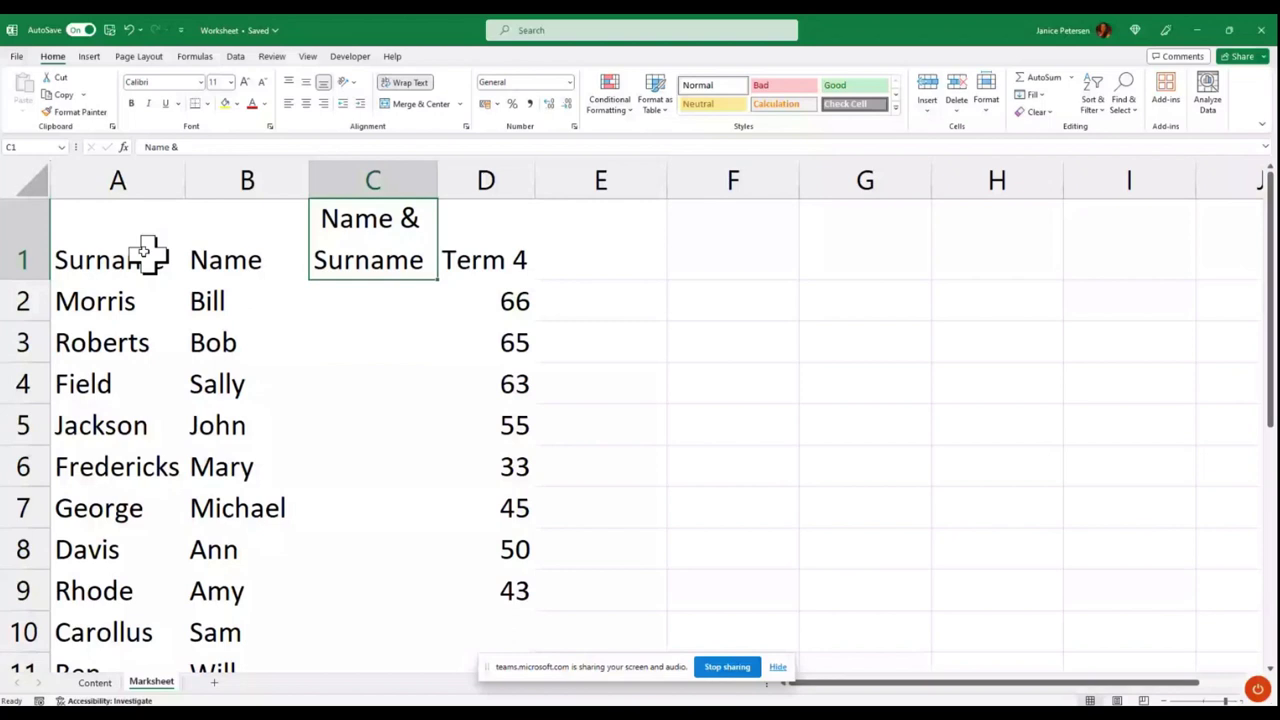
{"action": "left_click", "coordinate": [128, 30]}
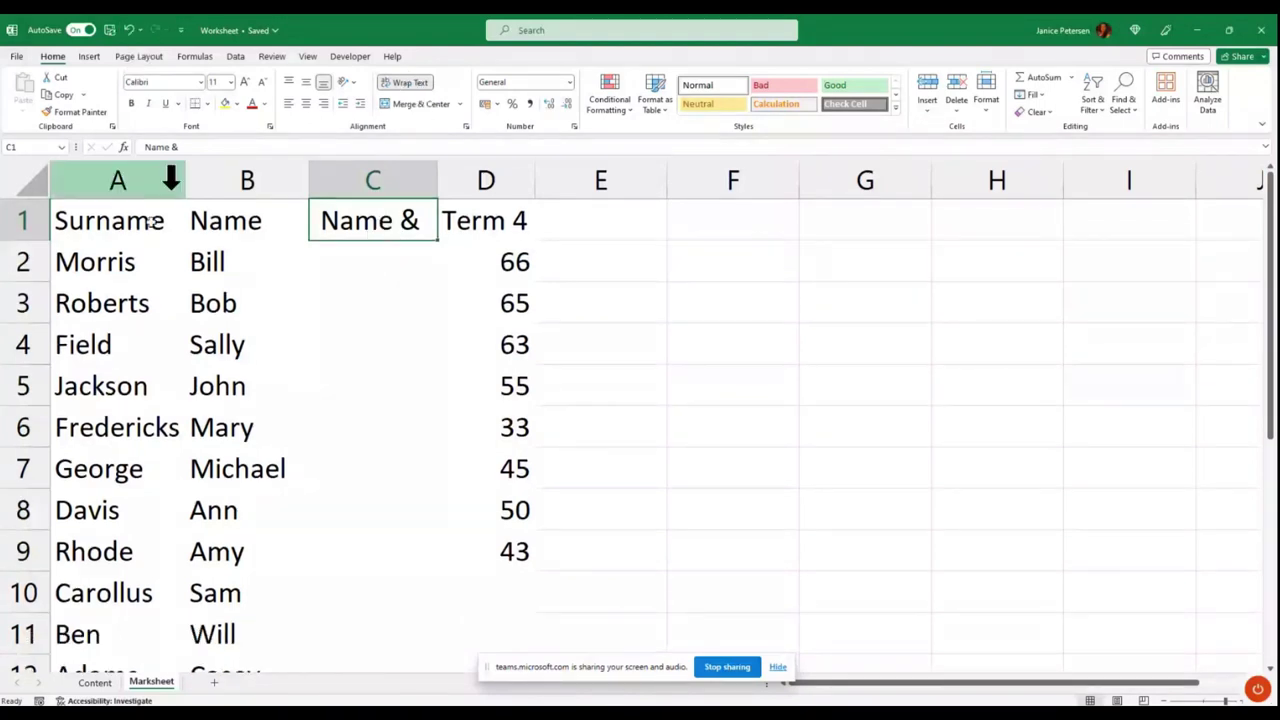
{"action": "left_click_drag", "start_coordinate": [20, 241], "coordinate": [18, 283]}
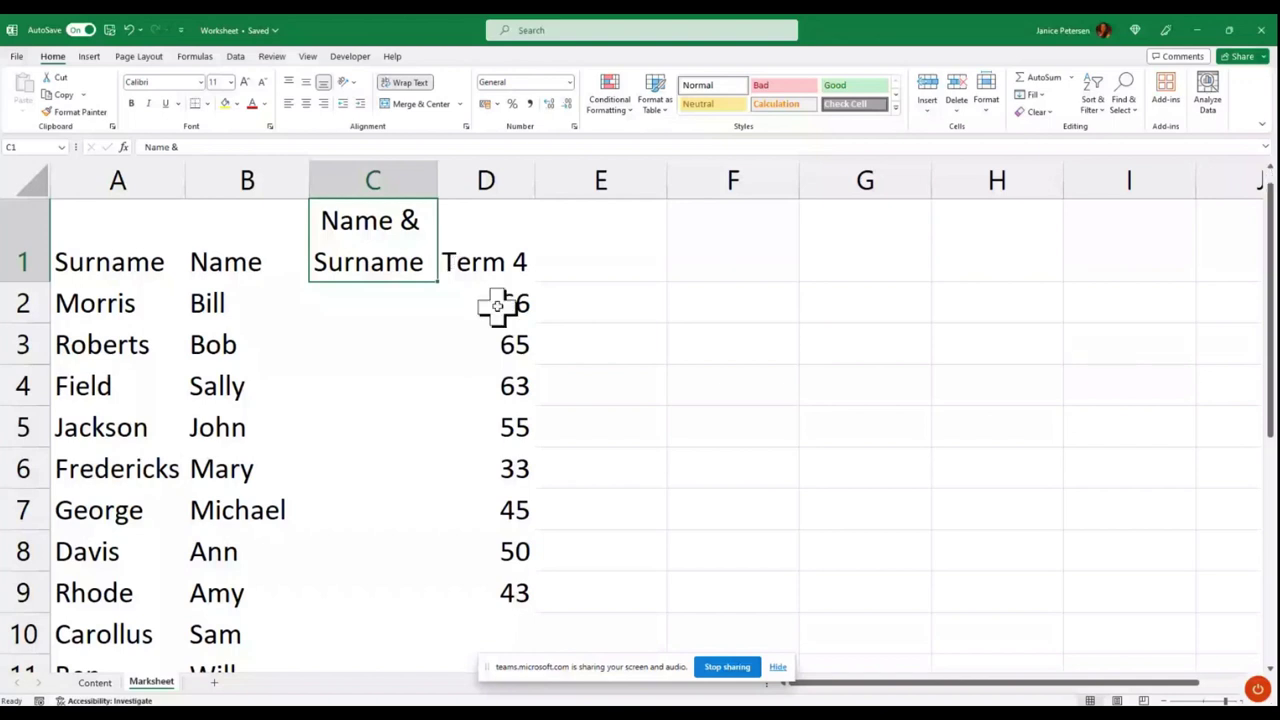
Insert a blank row above the heading row and open the formatting options for the inserted row
{"action": "right_click", "coordinate": [25, 240]}
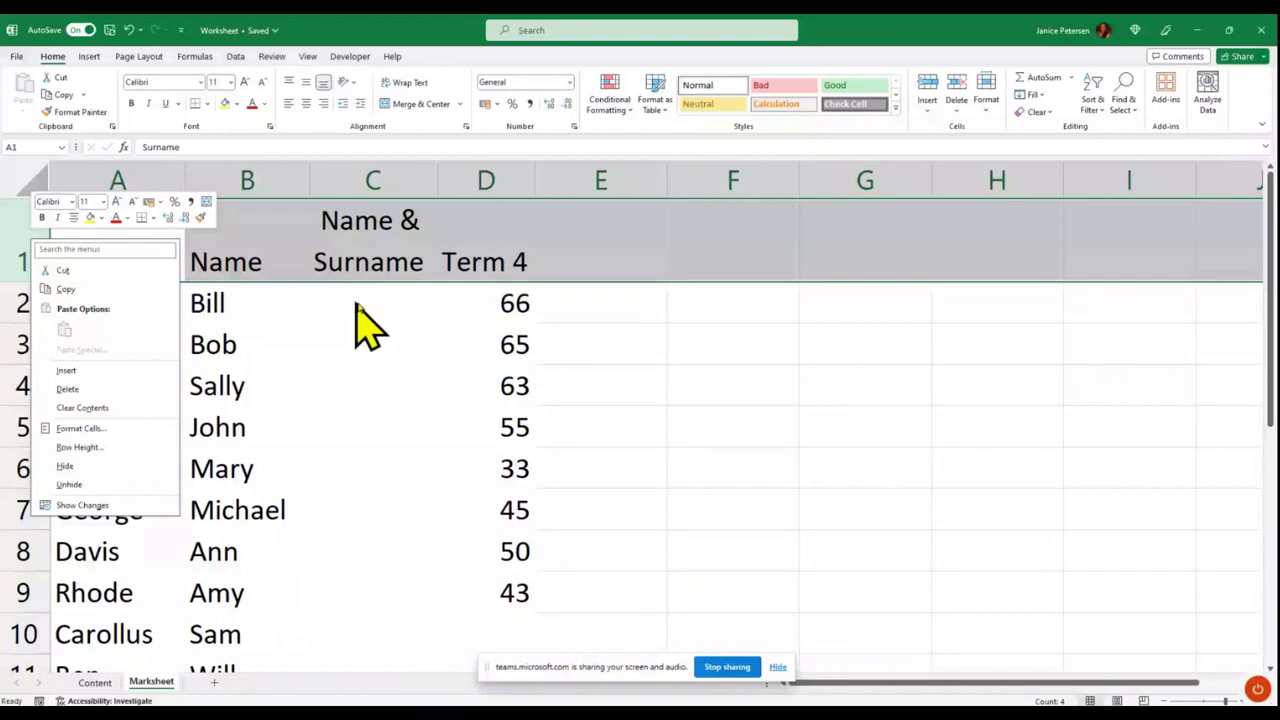
{"action": "right_click", "coordinate": [42, 245]}
{"action": "left_click", "coordinate": [104, 368]}
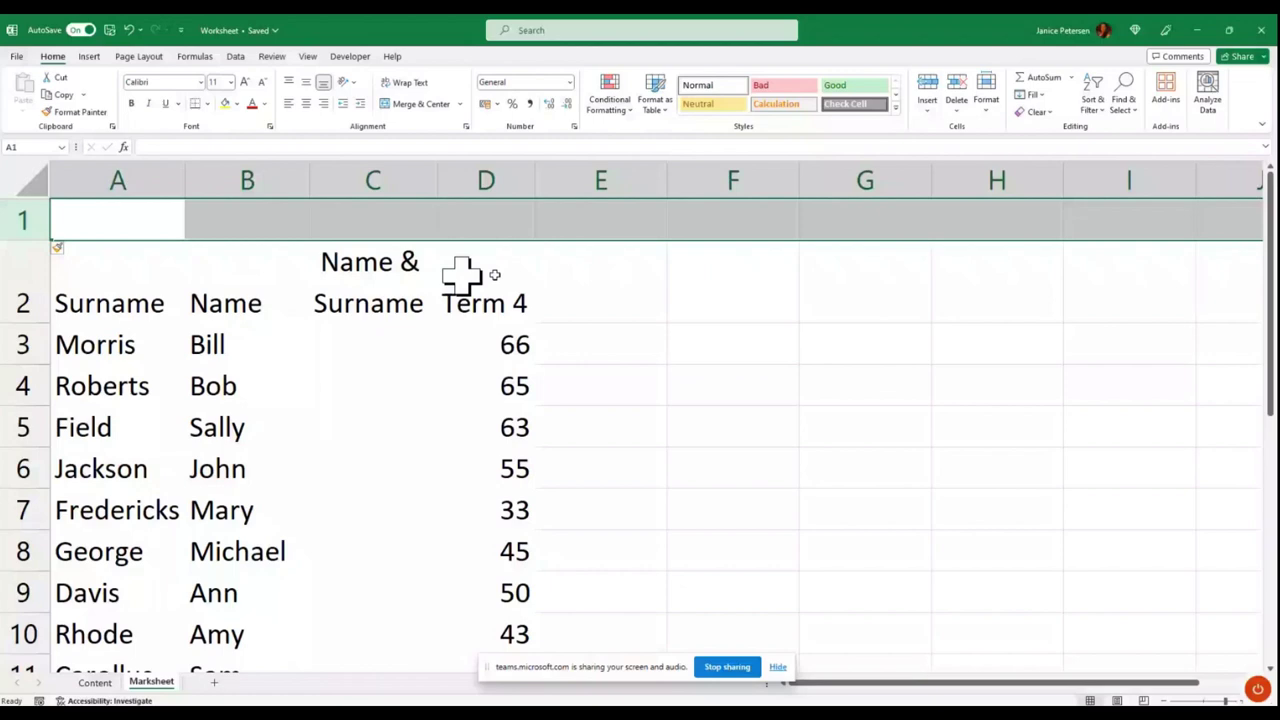
{"action": "left_click", "coordinate": [62, 254]}
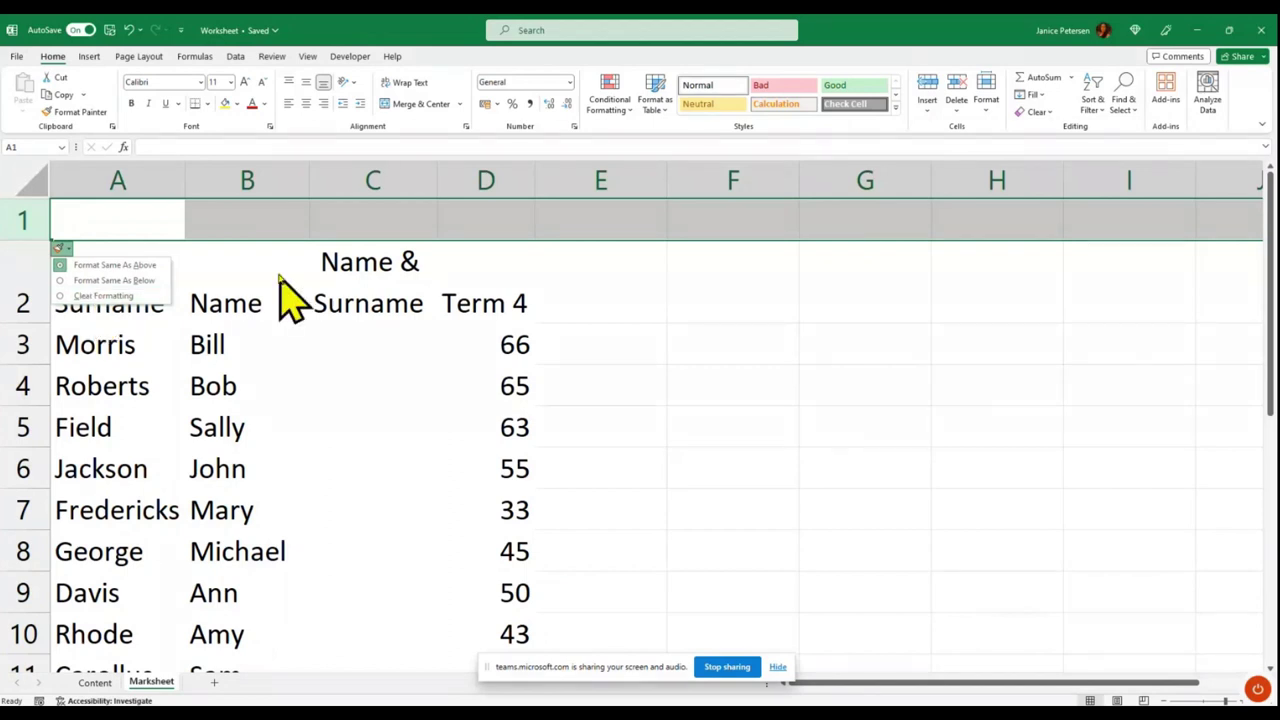
Enter the title TERM 4 TEST RESULTS in cell A1
{"action": "left_click", "coordinate": [113, 228]}
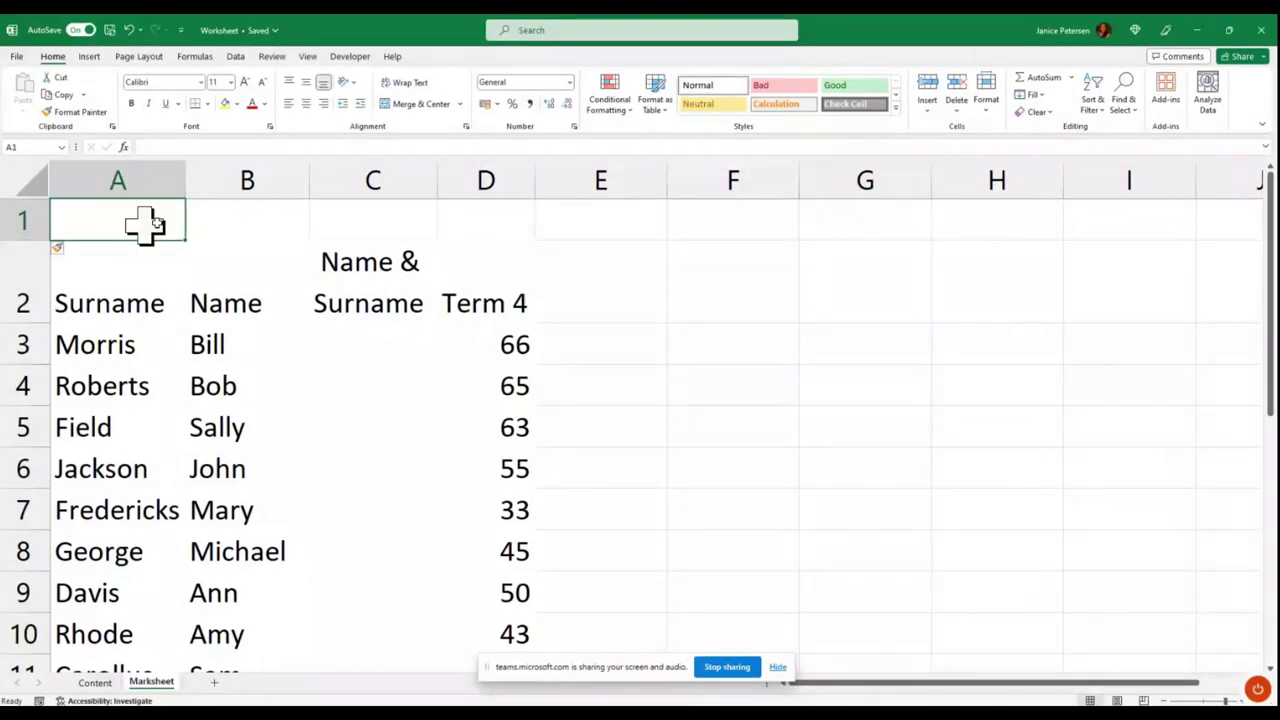
{"action": "type", "text": "yt"}
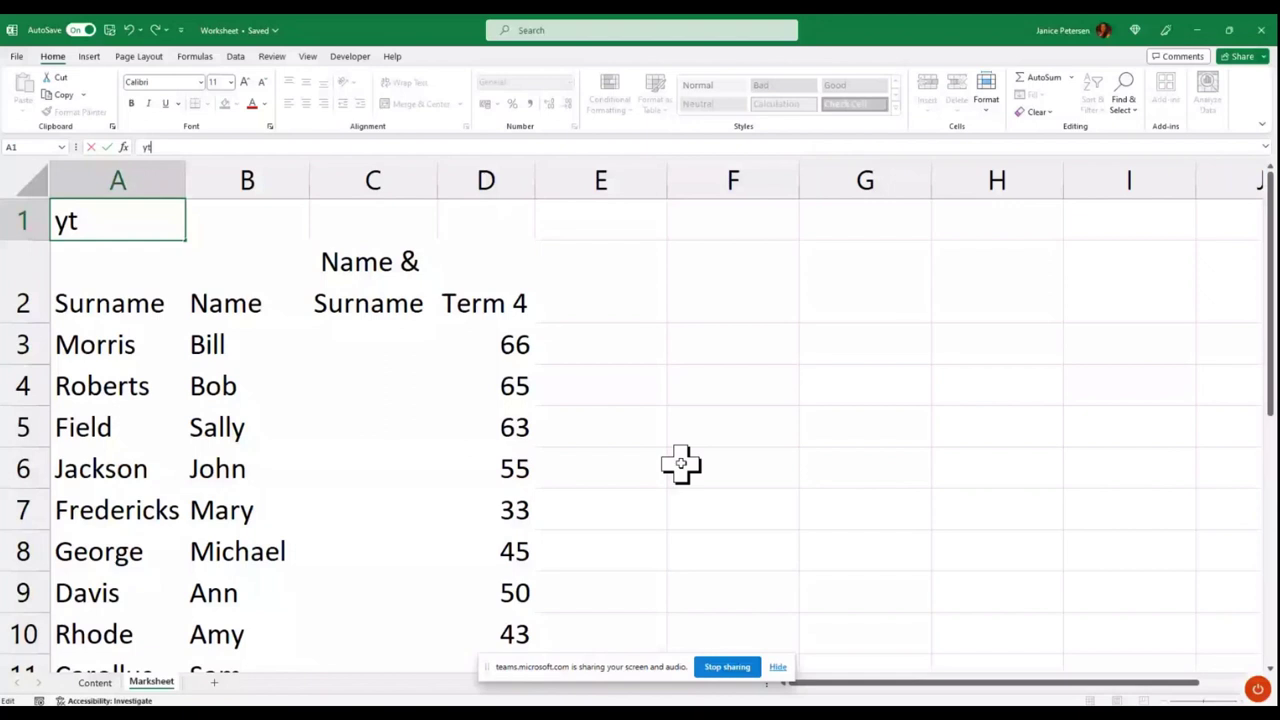
{"action": "key", "text": "BackSpace"}
{"action": "key", "text": "BackSpace"}
{"action": "type", "text": "TERM 4"}
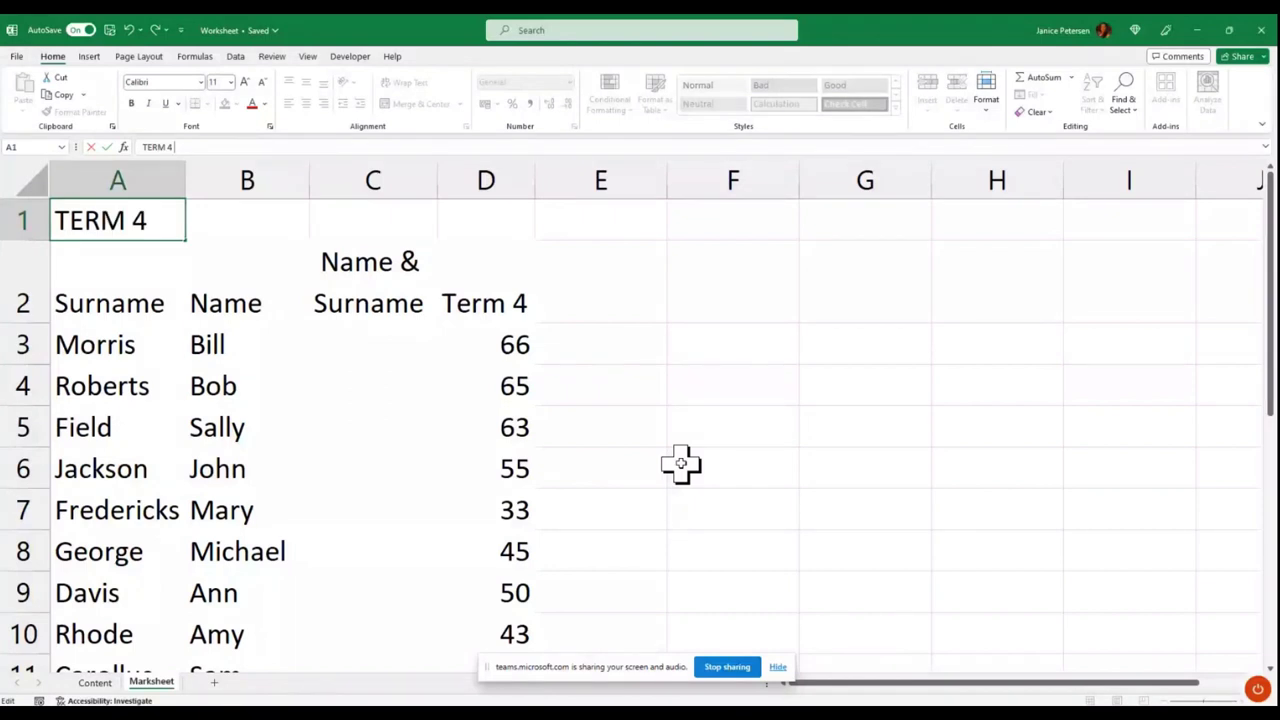
{"action": "type", "text": "TEST RESULTS"}
{"action": "key", "text": "Return"}
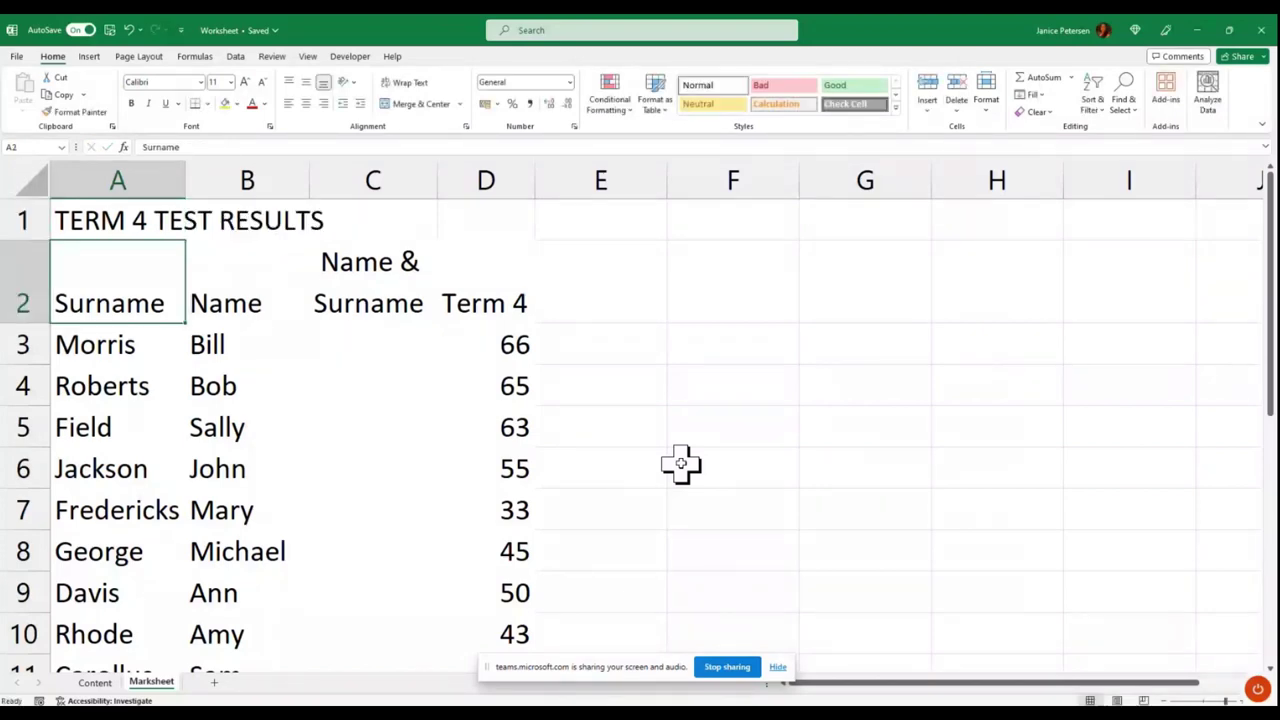
{"action": "left_click", "coordinate": [163, 228]}
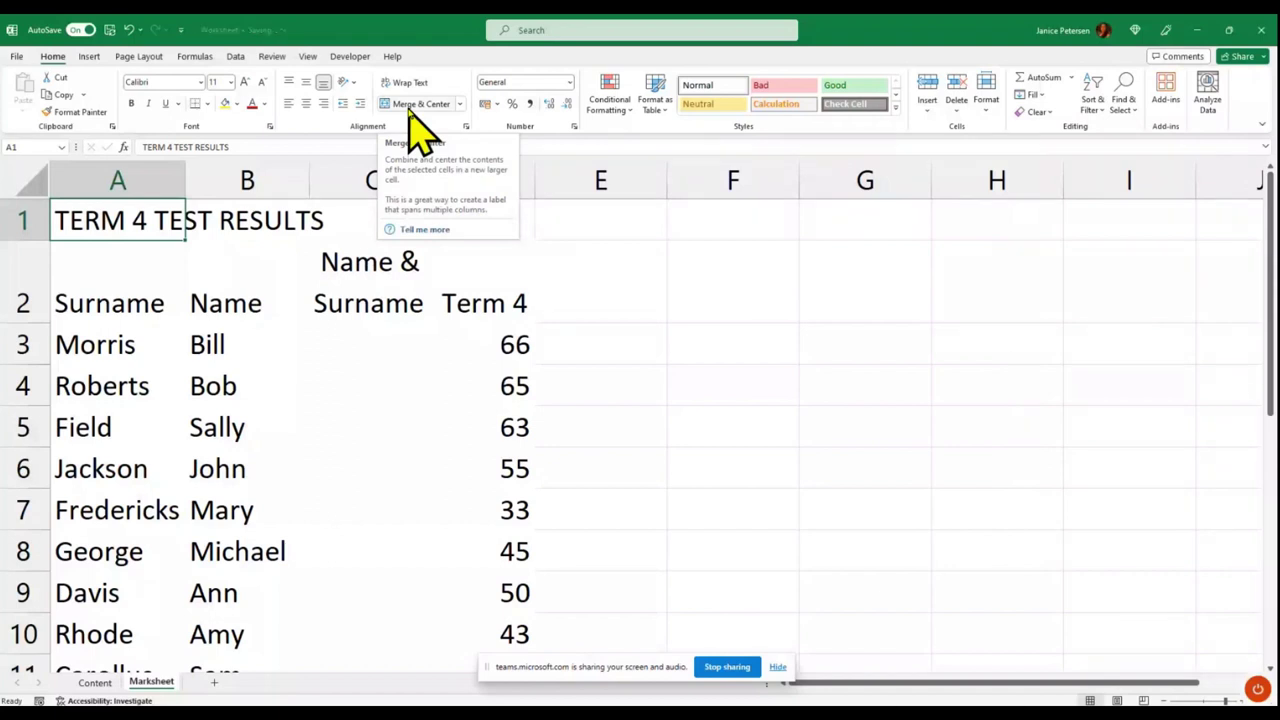
{"action": "left_click", "coordinate": [600, 343]}
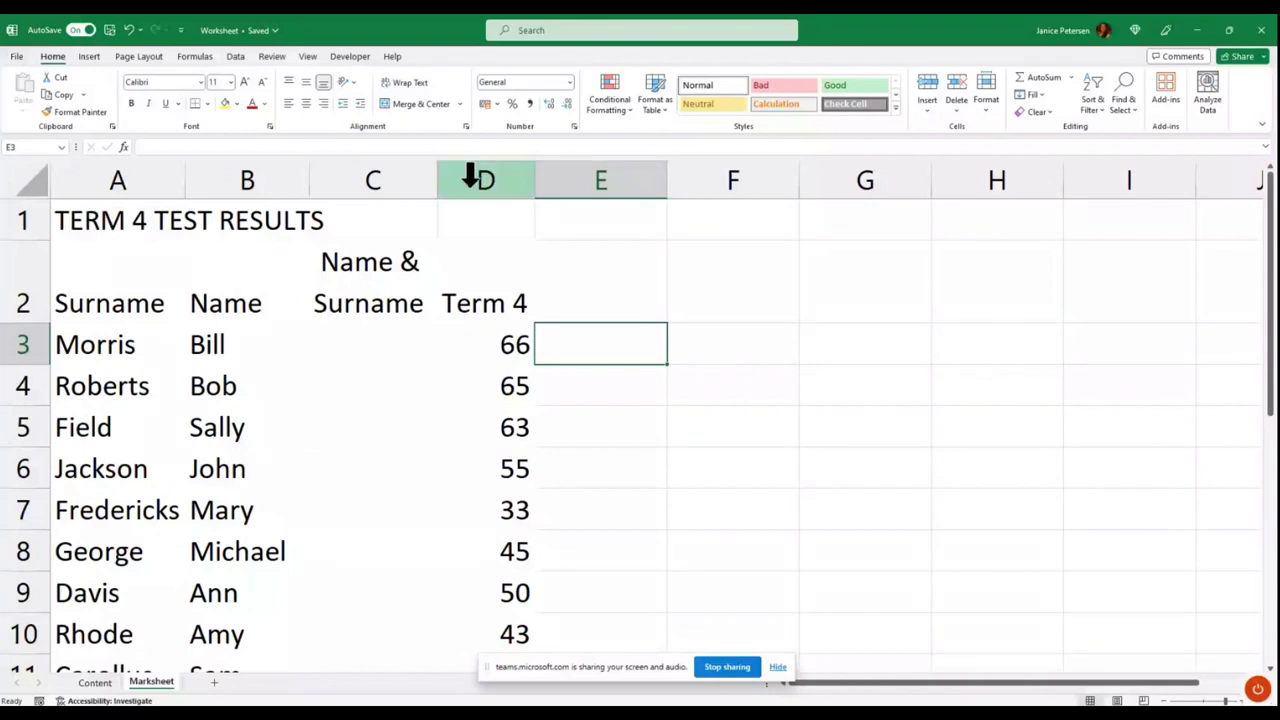
{"action": "left_click", "coordinate": [102, 223]}
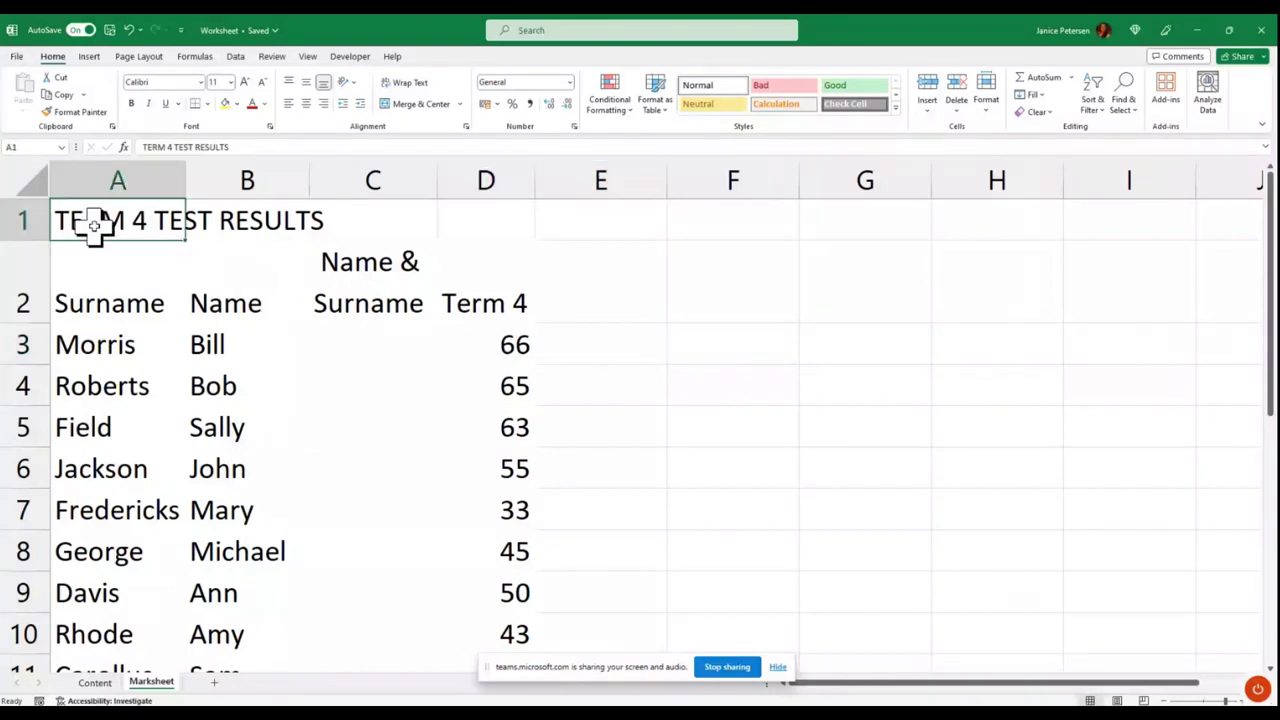
{"action": "key", "text": "shift+Right"}
{"action": "key", "text": "shift+Right"}
{"action": "key", "text": "shift+Right"}
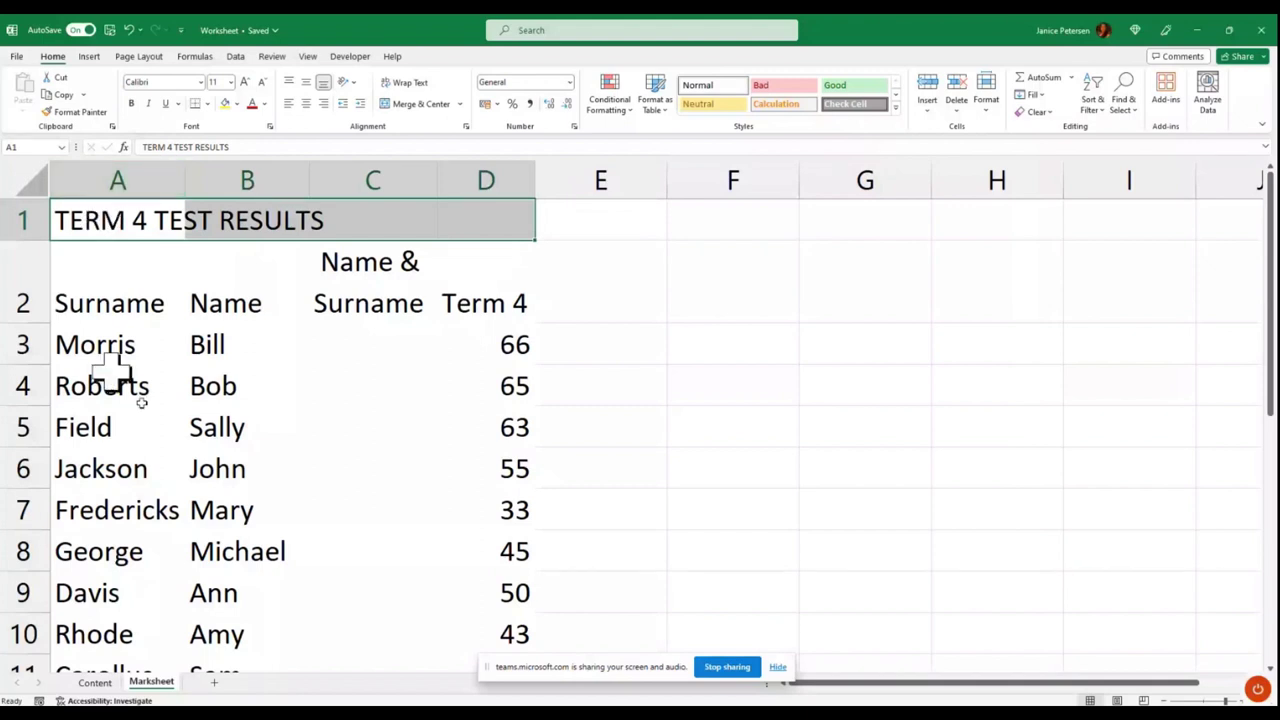
{"action": "left_click", "coordinate": [733, 318]}
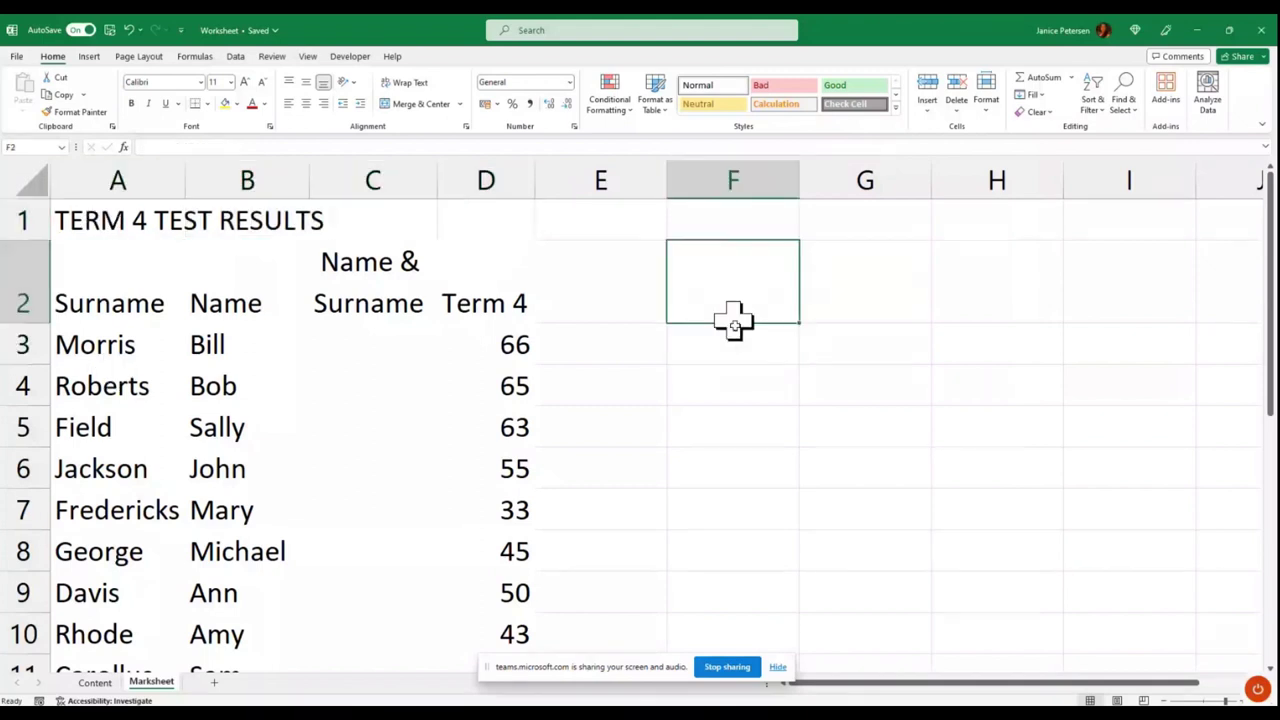
{"action": "left_click", "coordinate": [737, 345]}
{"action": "left_click", "coordinate": [115, 290]}
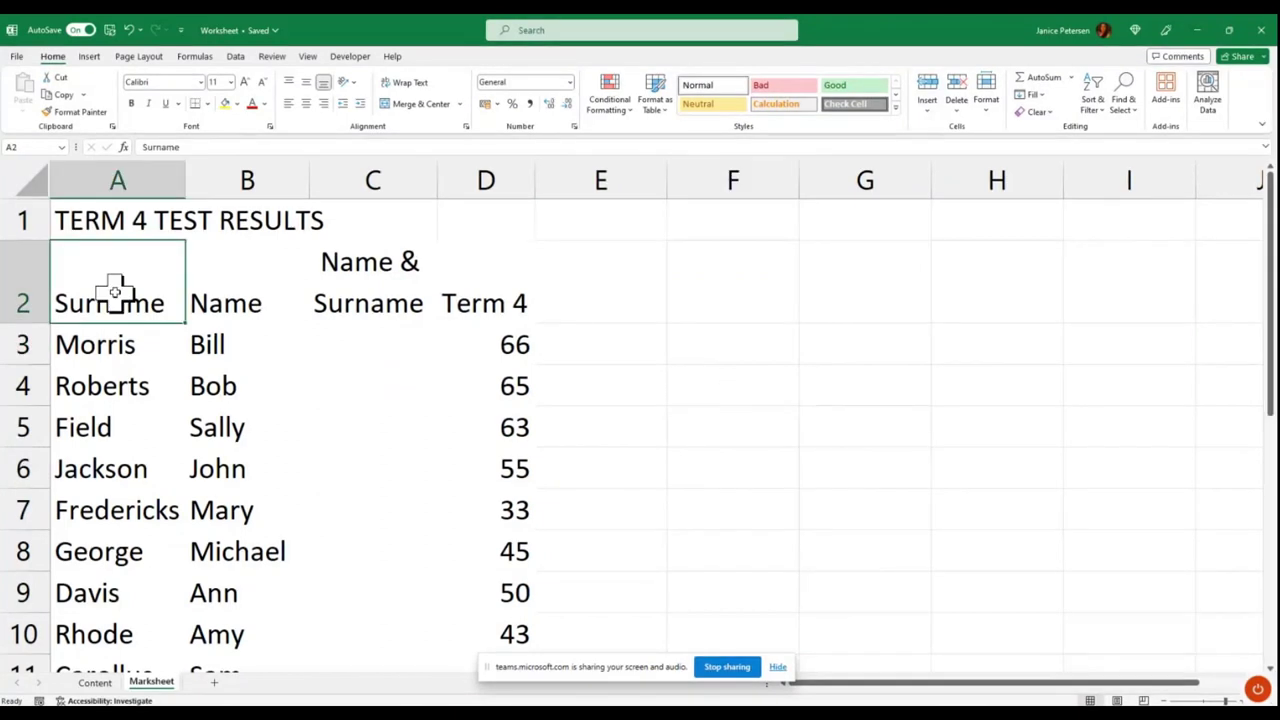
Merge and center the title across cells A1 to D1
{"action": "left_click", "coordinate": [90, 220]}
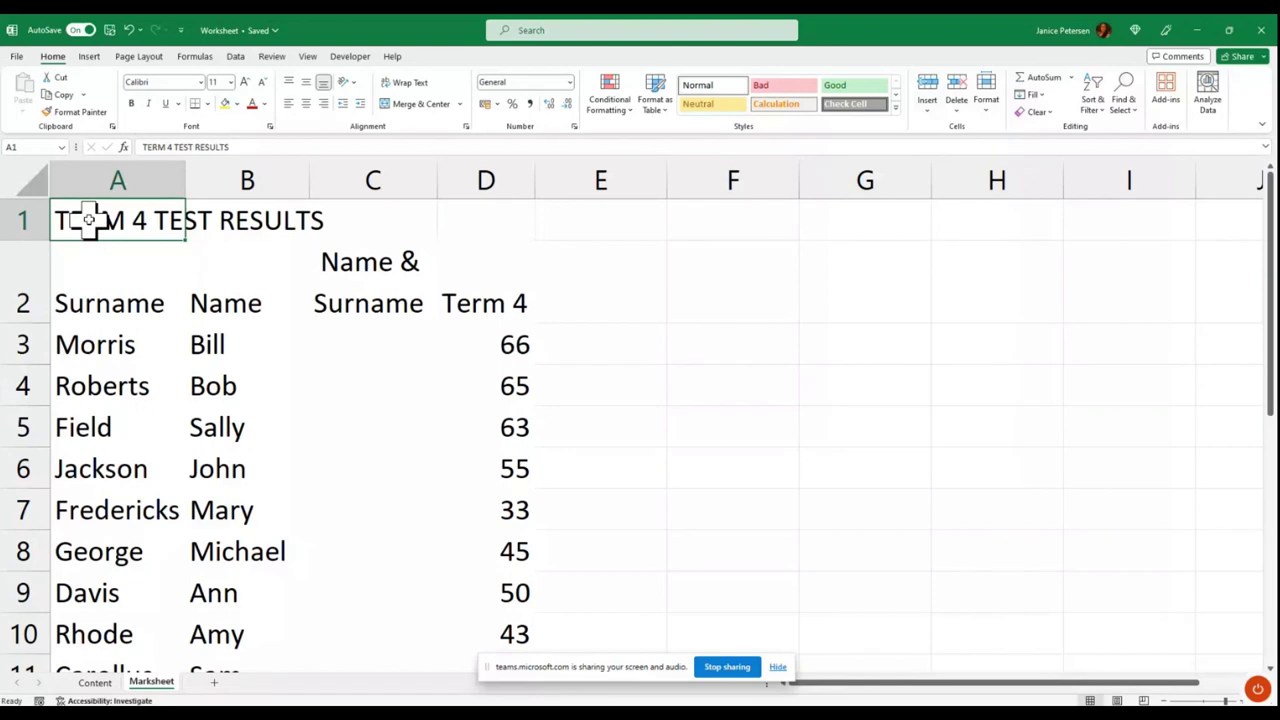
{"action": "left_click_drag", "start_coordinate": [88, 220], "coordinate": [477, 220]}
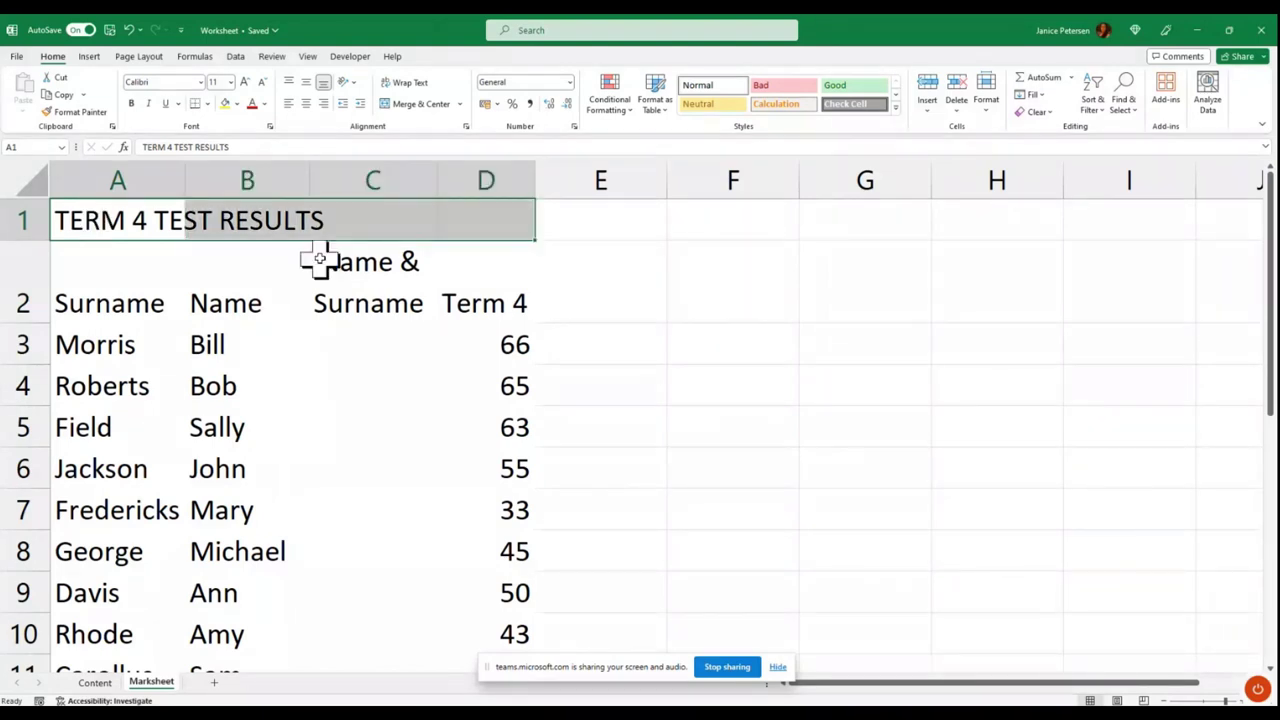
{"action": "left_click", "coordinate": [420, 103]}
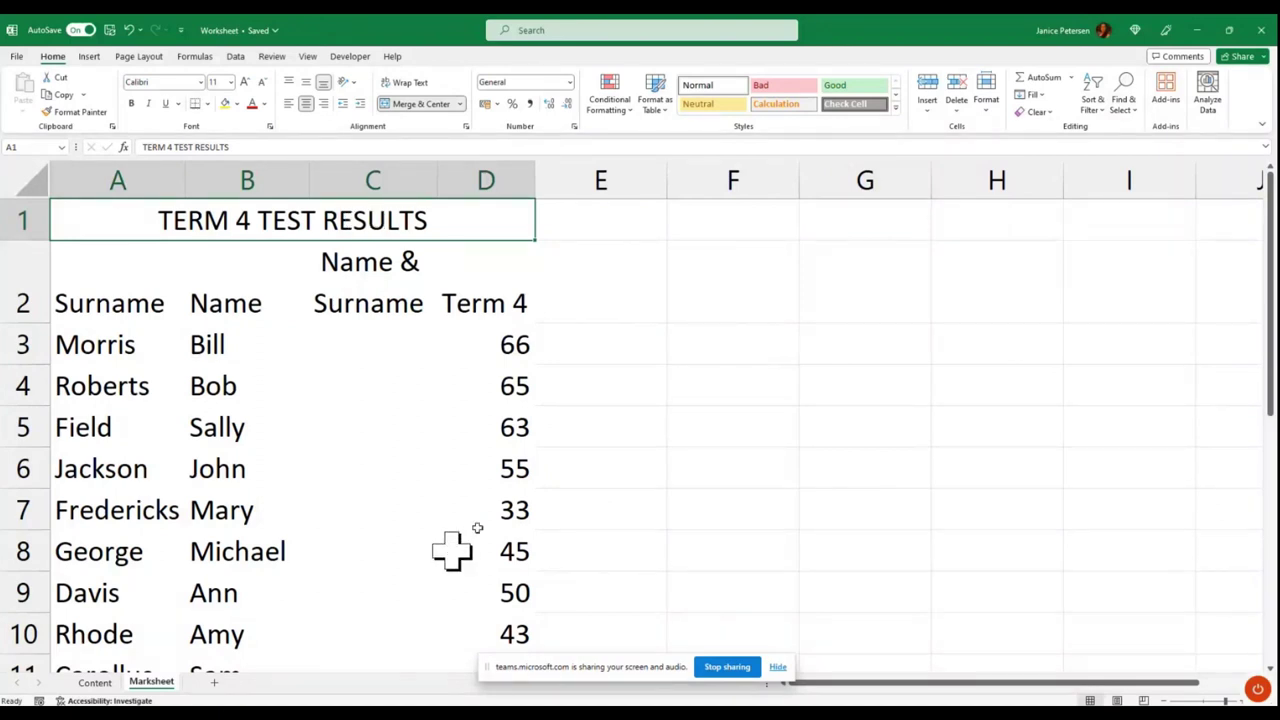
Give the merged title a dark blue font color and a grey fill
{"action": "left_click", "coordinate": [262, 104]}
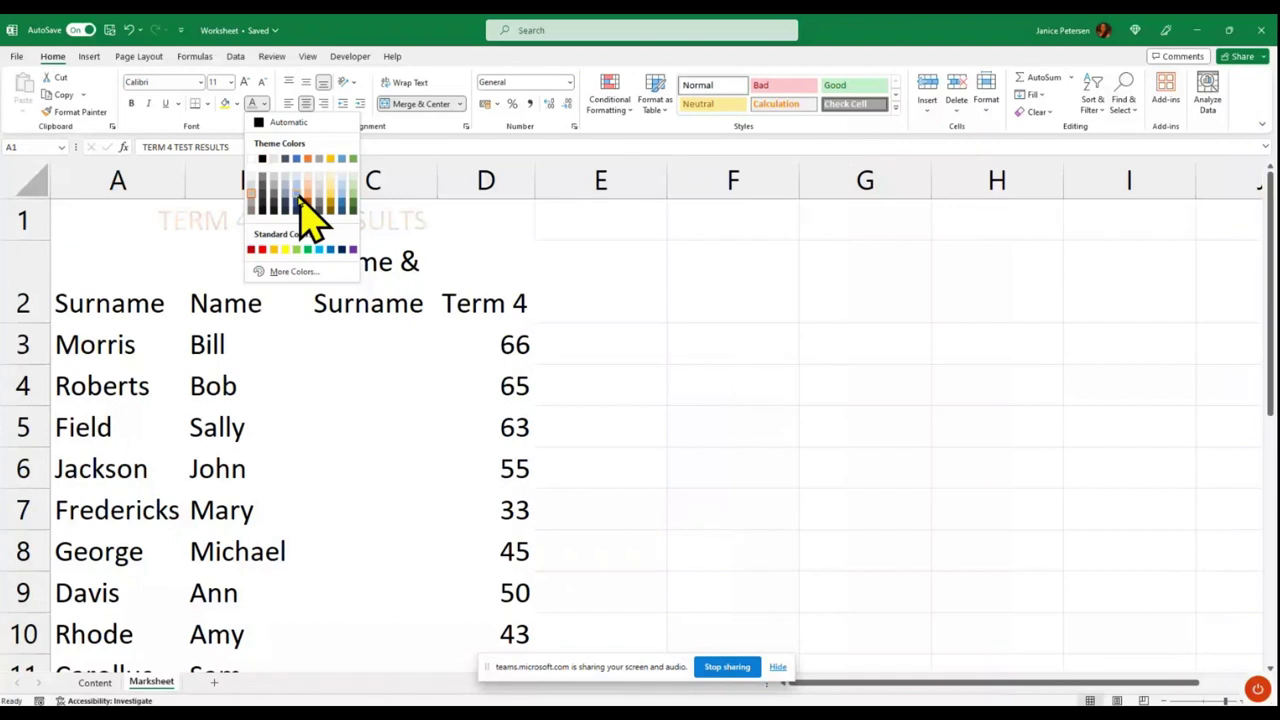
{"action": "left_click", "coordinate": [298, 197]}
{"action": "left_click", "coordinate": [236, 104]}
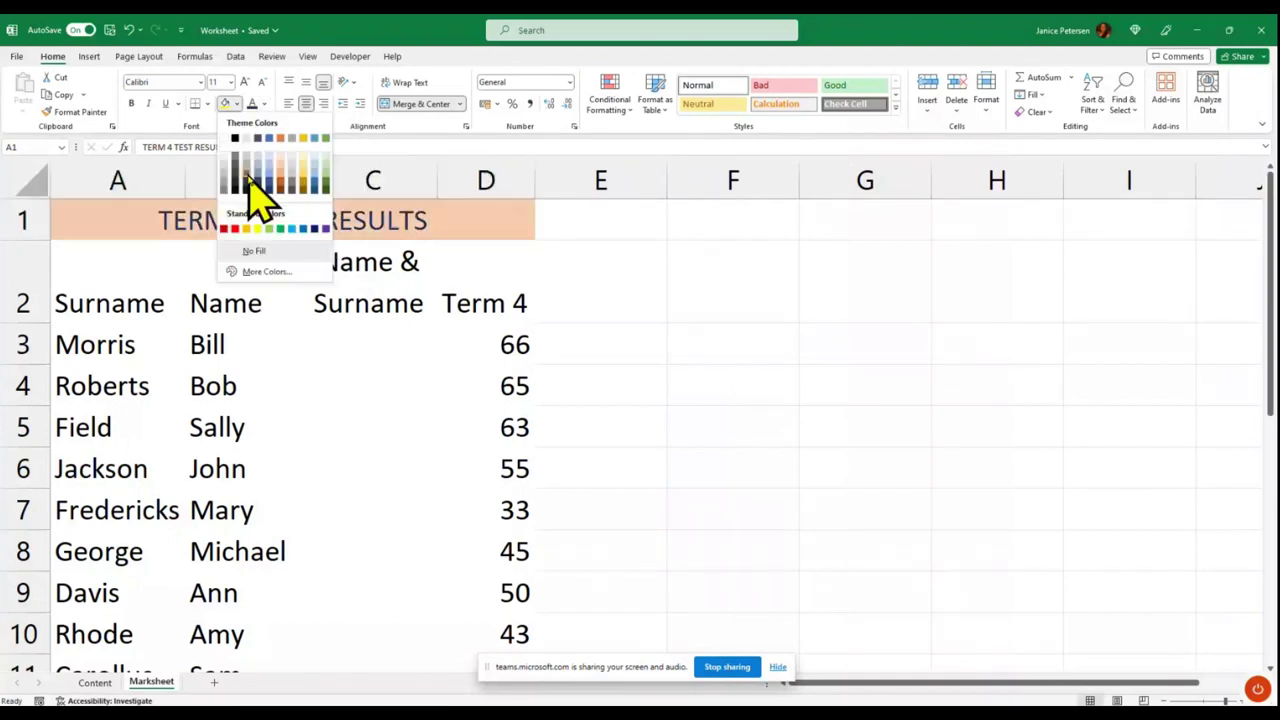
{"action": "left_click", "coordinate": [249, 178]}
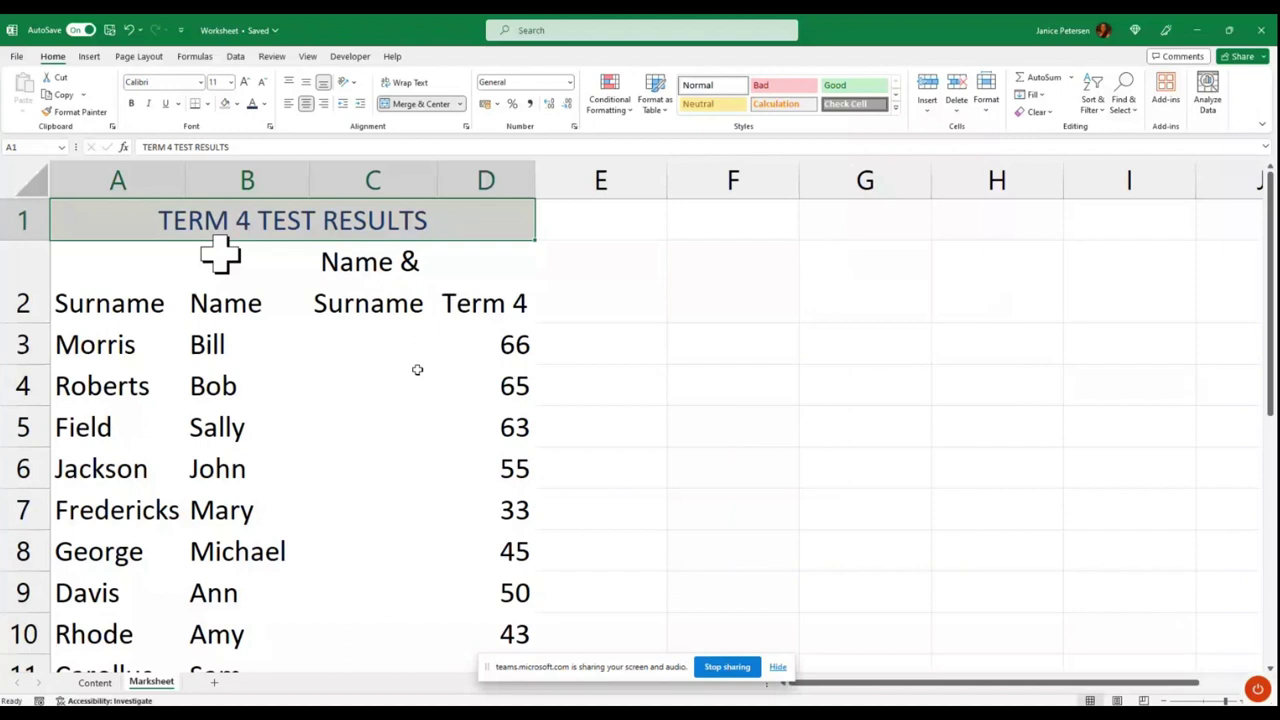
Look over the marksheet from the title down past the summary rows below the marks
{"action": "left_click", "coordinate": [370, 282]}
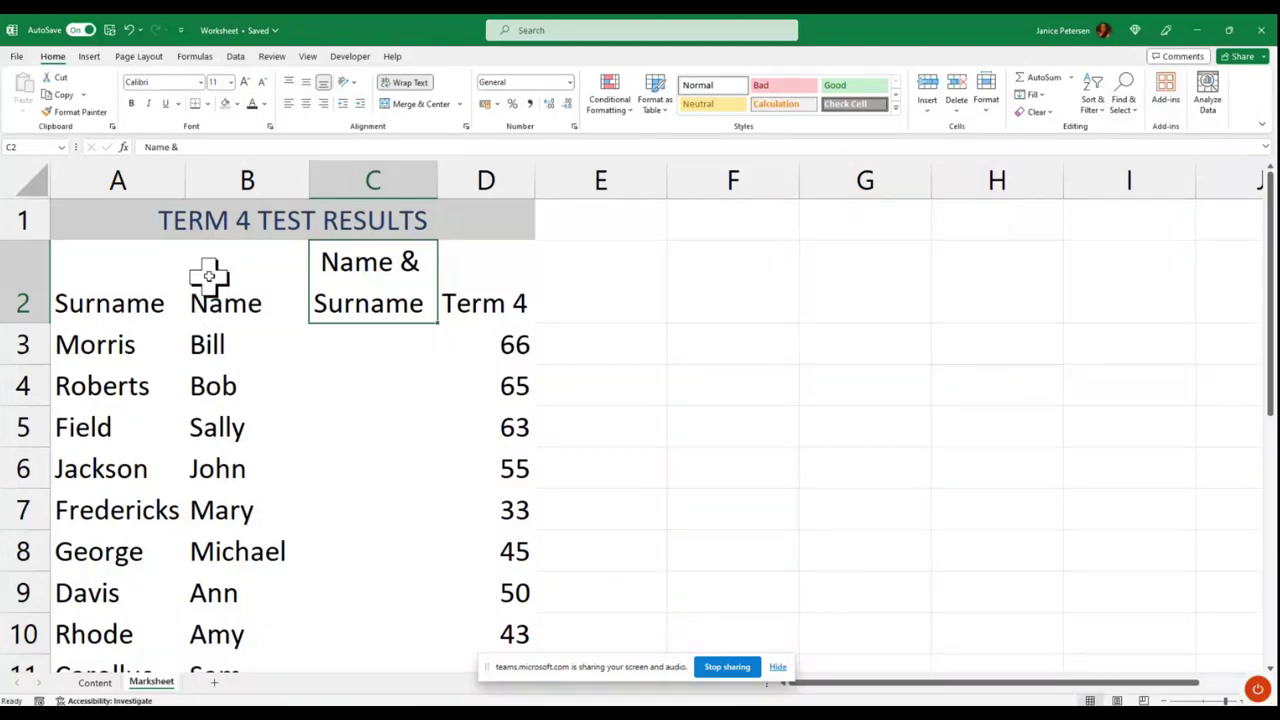
{"action": "scroll", "coordinate": [194, 346], "scroll_direction": "down", "scroll_amount": 4}
{"action": "scroll", "coordinate": [197, 348], "scroll_direction": "up", "scroll_amount": 4}
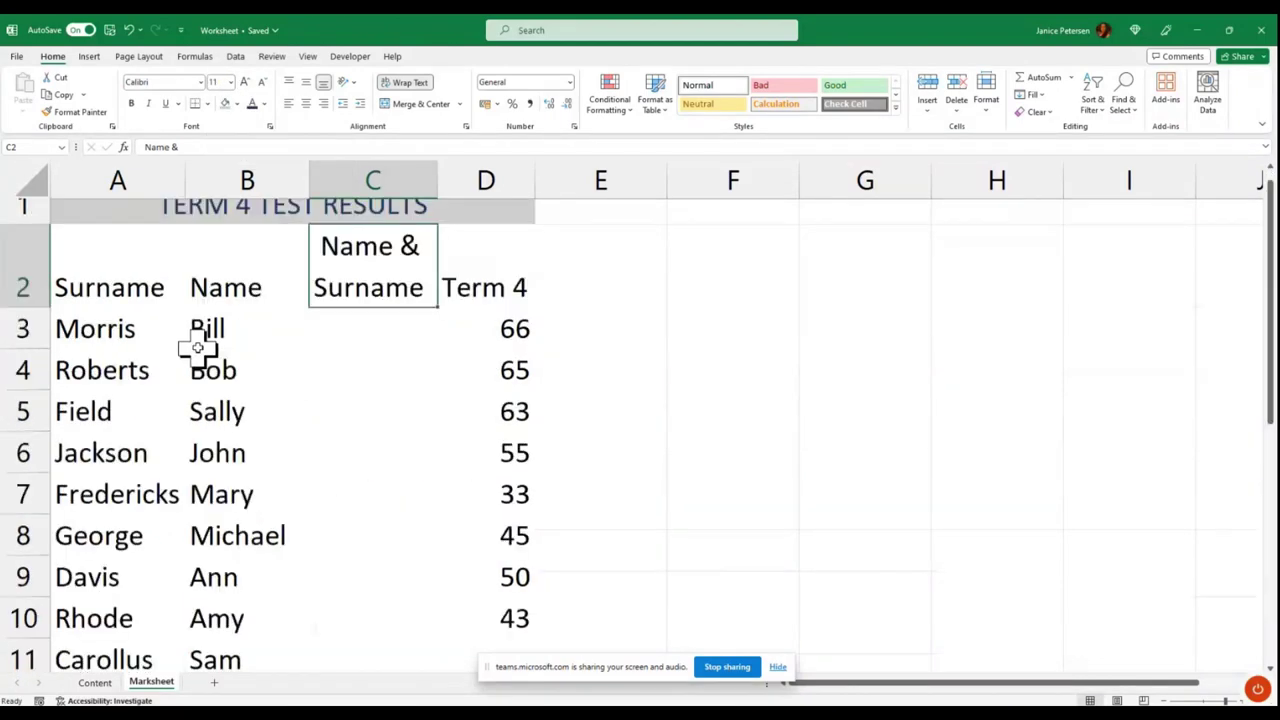
{"action": "scroll", "coordinate": [437, 346], "scroll_direction": "down", "scroll_amount": 5}
{"action": "scroll", "coordinate": [437, 347], "scroll_direction": "up", "scroll_amount": 5}
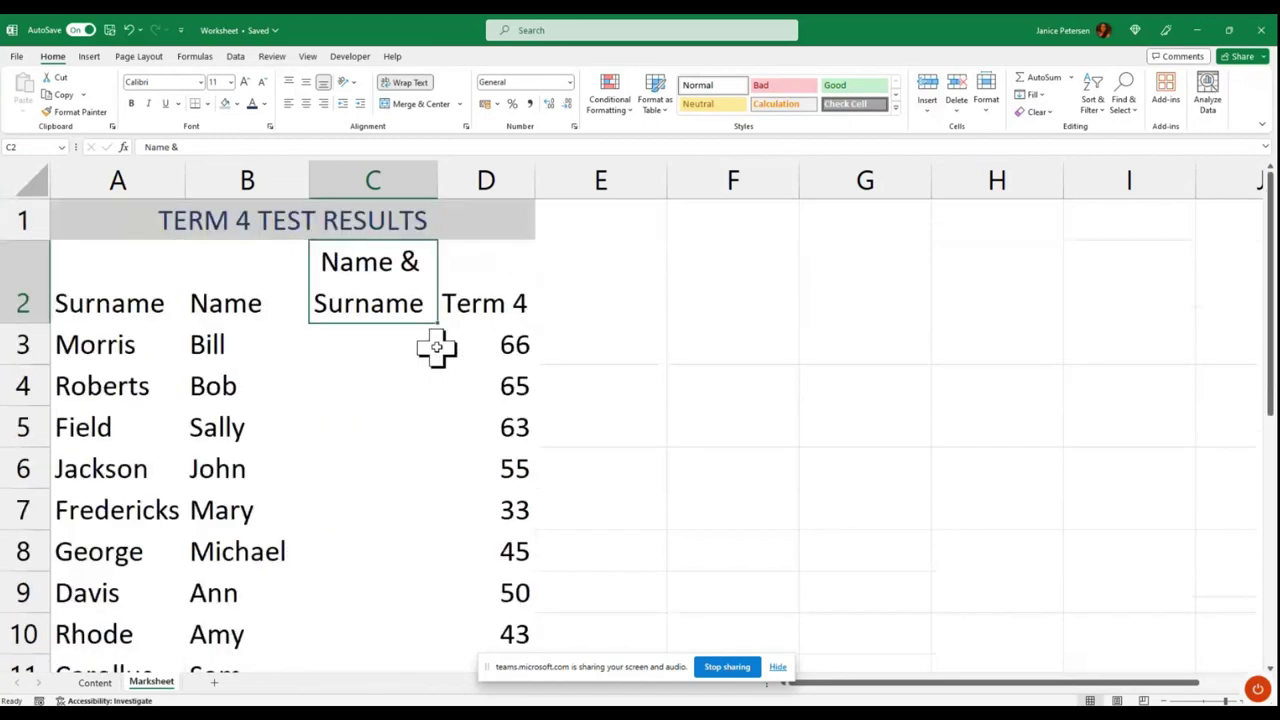
{"action": "key", "text": "ctrl+Home"}
{"action": "scroll", "coordinate": [144, 310], "scroll_direction": "down", "scroll_amount": 13}
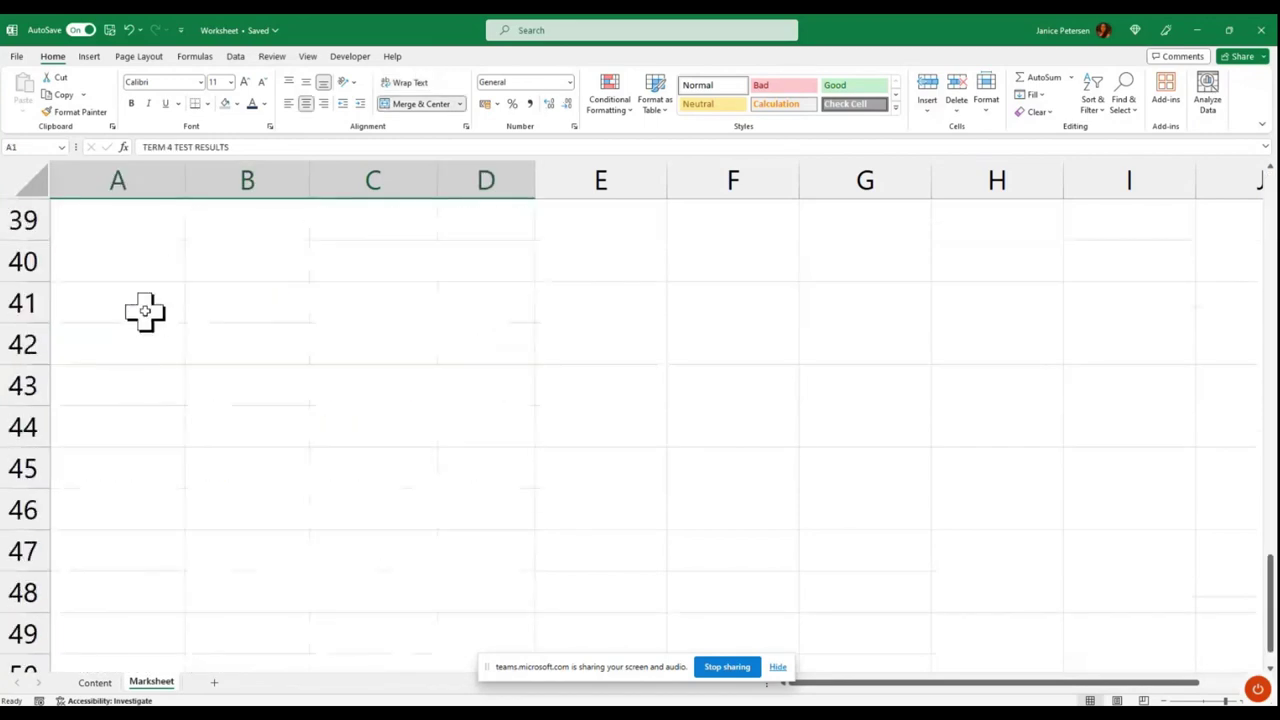
{"action": "scroll", "coordinate": [144, 310], "scroll_direction": "up", "scroll_amount": 8}
{"action": "scroll", "coordinate": [144, 311], "scroll_direction": "up", "scroll_amount": 5}
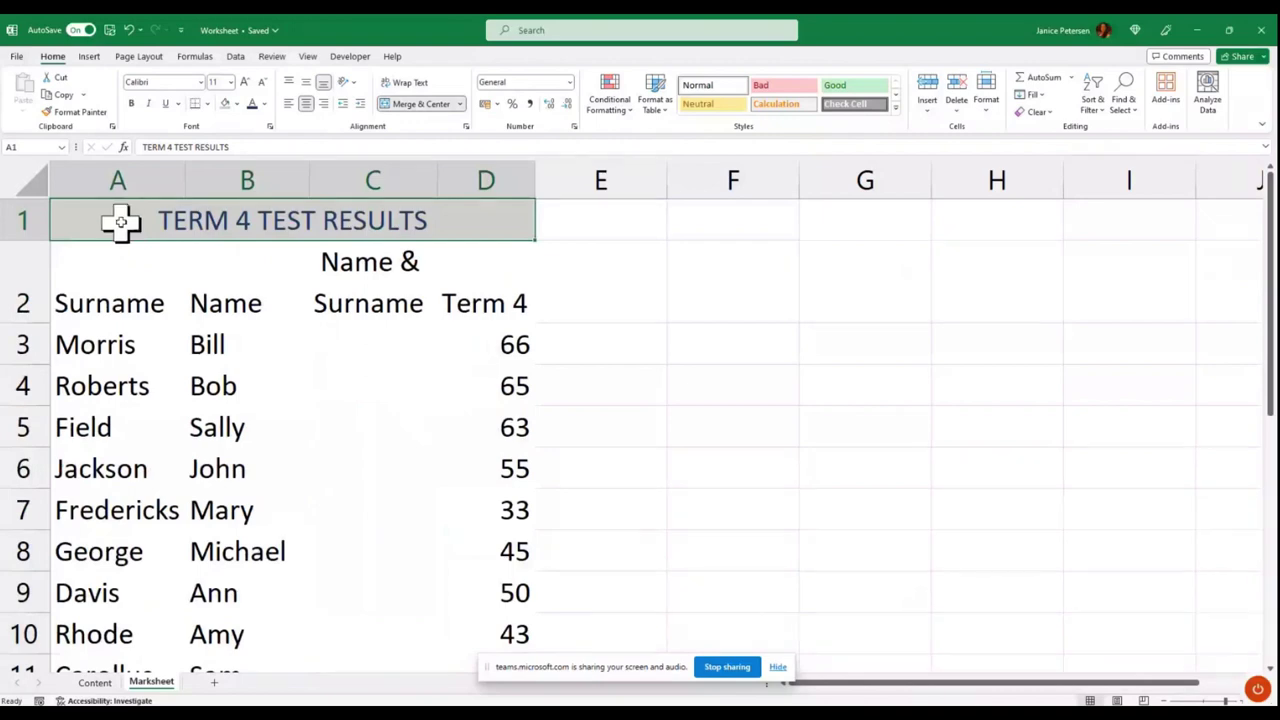
{"action": "scroll", "coordinate": [120, 222], "scroll_direction": "down", "scroll_amount": 6}
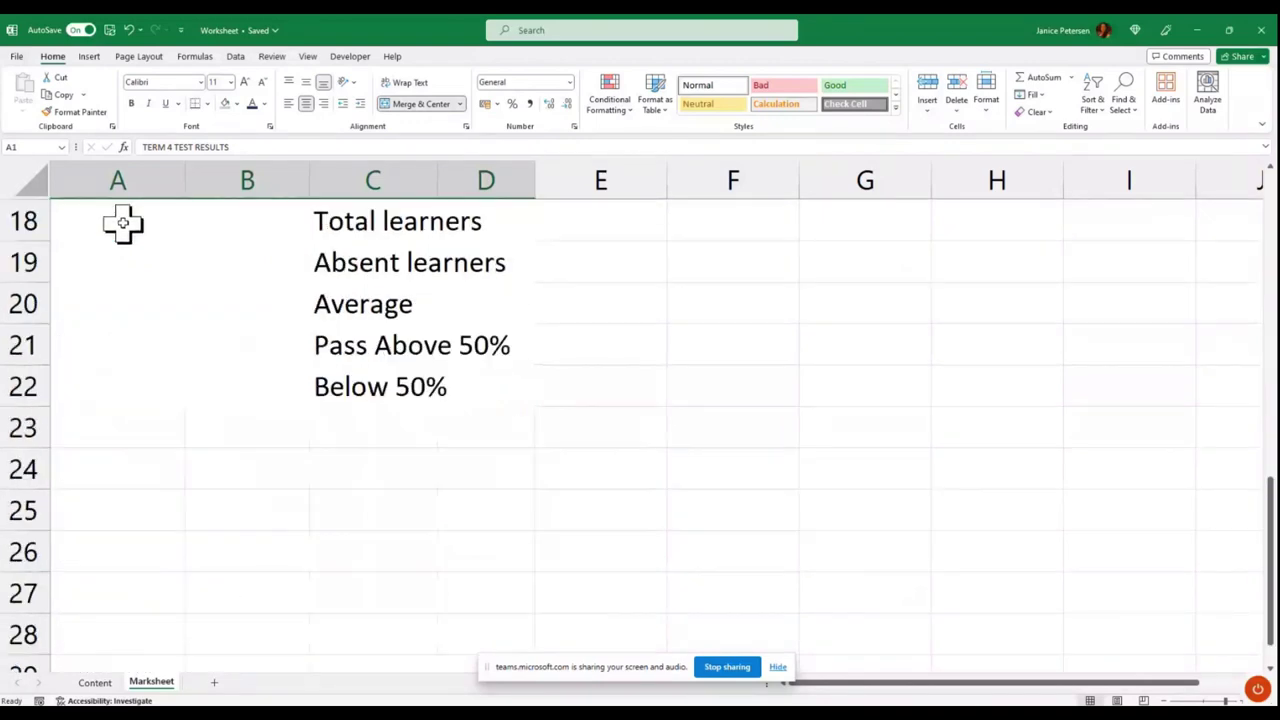
{"action": "scroll", "coordinate": [122, 224], "scroll_direction": "up", "scroll_amount": 6}
{"action": "left_click_drag", "start_coordinate": [120, 229], "coordinate": [211, 278]}
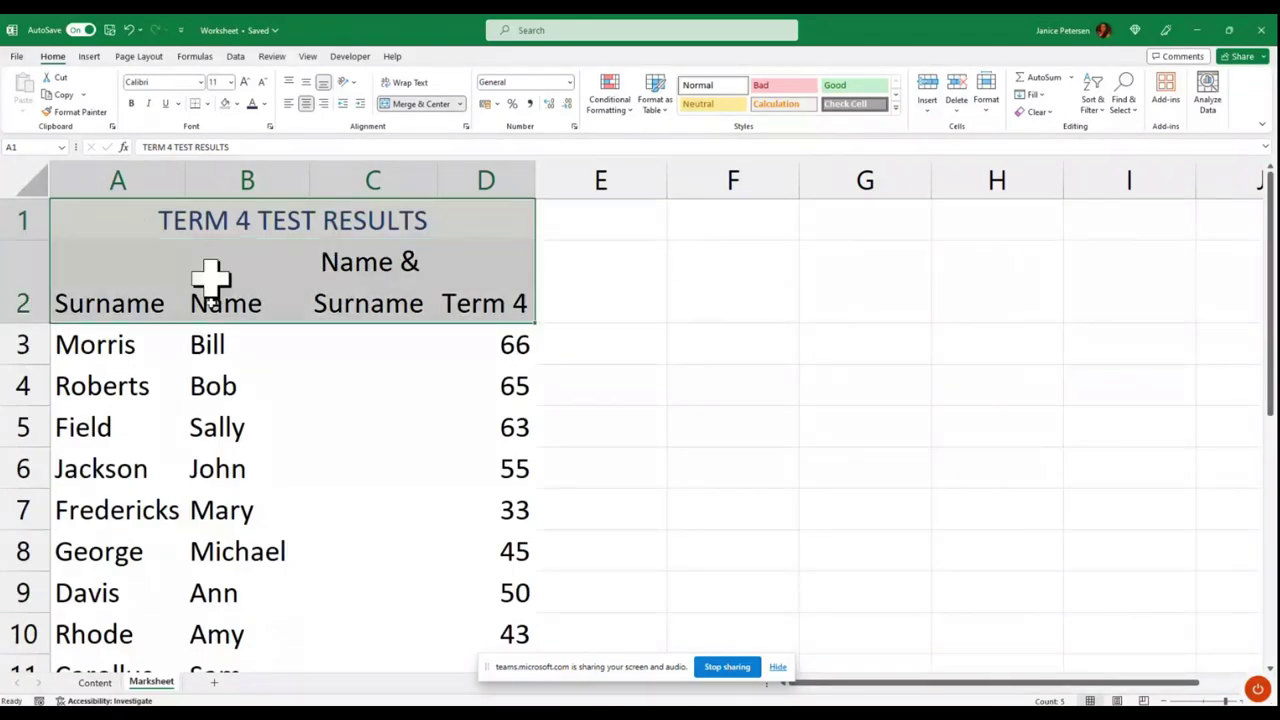
{"action": "scroll", "coordinate": [388, 537], "scroll_direction": "down", "scroll_amount": 8}
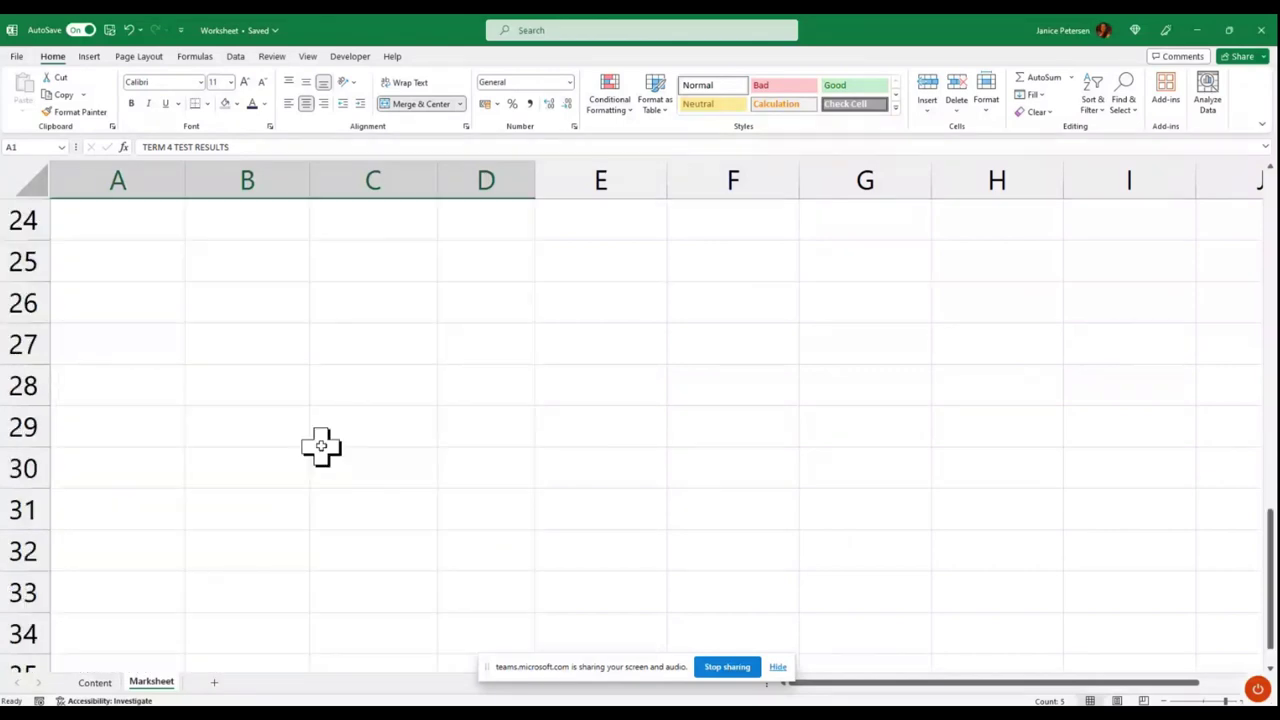
{"action": "scroll", "coordinate": [320, 447], "scroll_direction": "up", "scroll_amount": 8}
{"action": "left_click", "coordinate": [138, 236]}
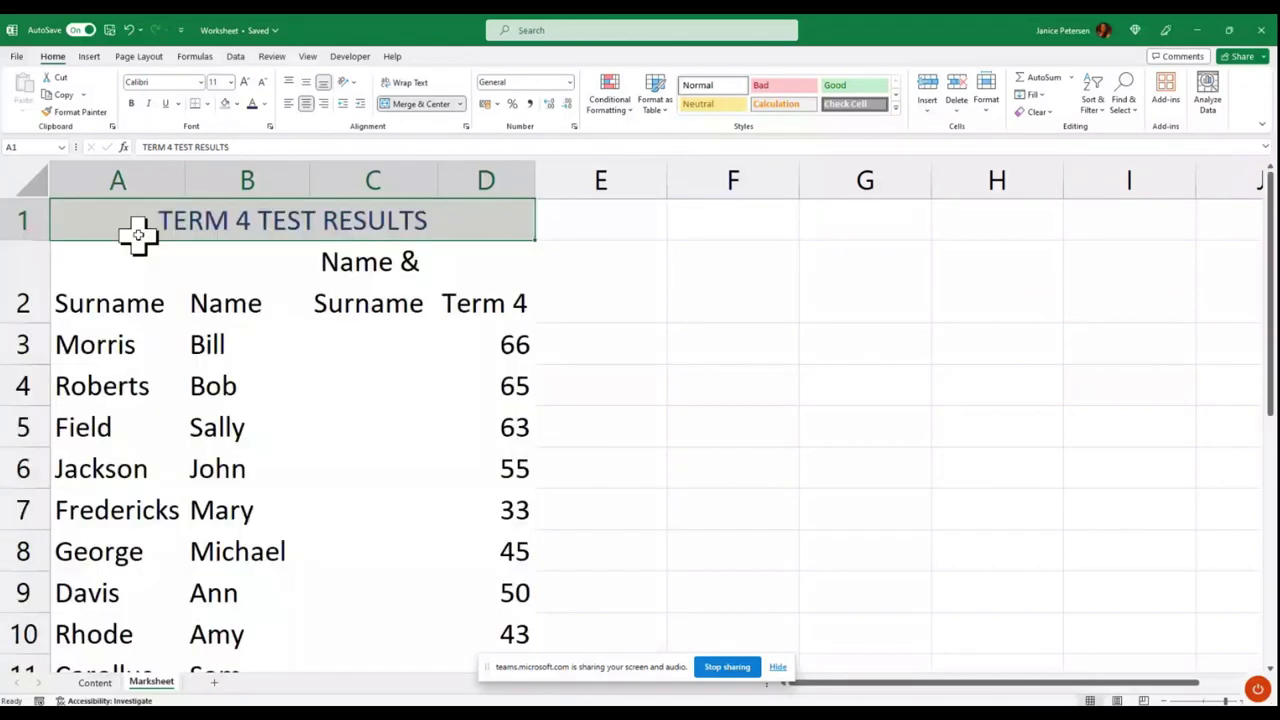
{"action": "left_click_drag", "start_coordinate": [138, 236], "coordinate": [220, 597]}
{"action": "scroll", "coordinate": [301, 367], "scroll_direction": "up", "scroll_amount": 1}
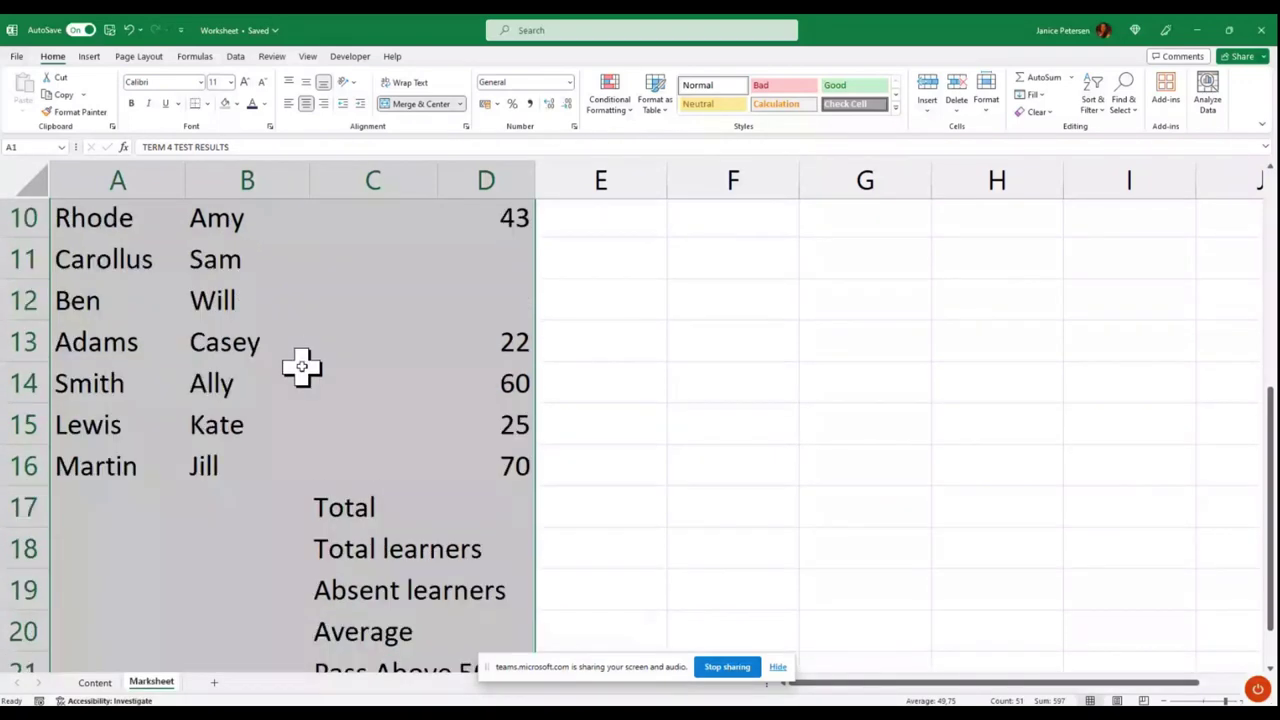
{"action": "scroll", "coordinate": [301, 367], "scroll_direction": "up", "scroll_amount": 3}
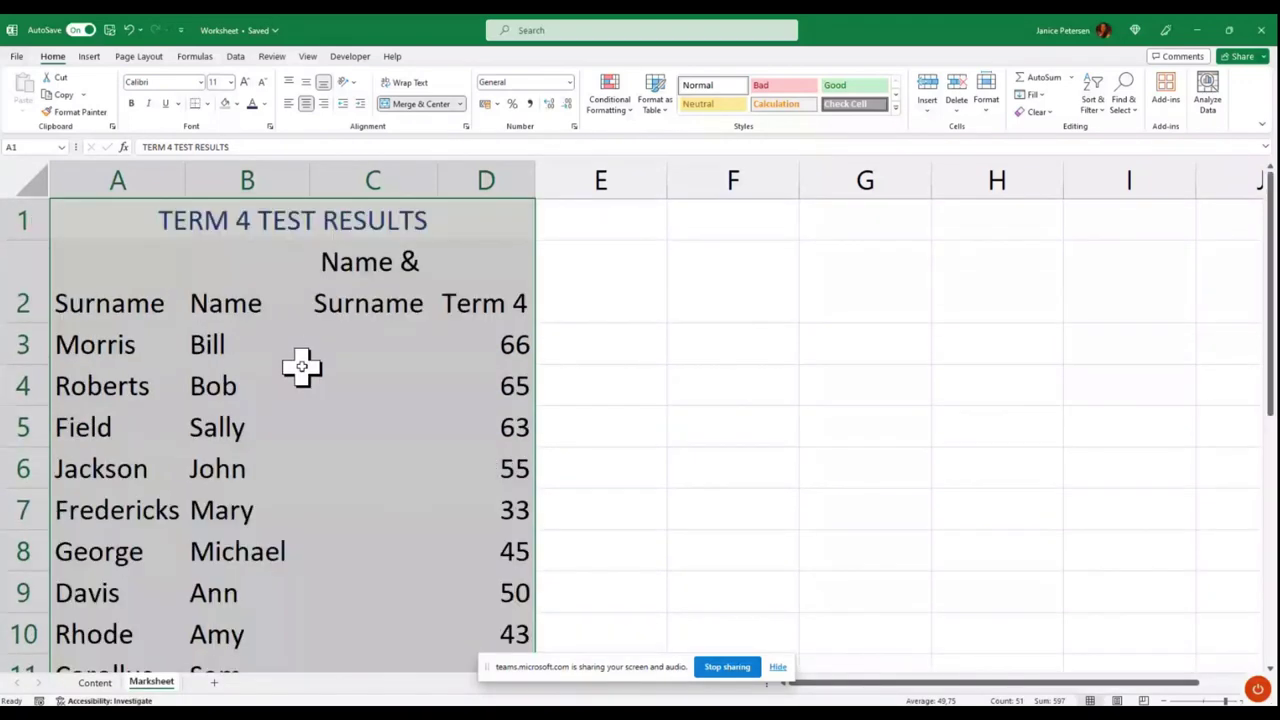
{"action": "left_click", "coordinate": [102, 221]}
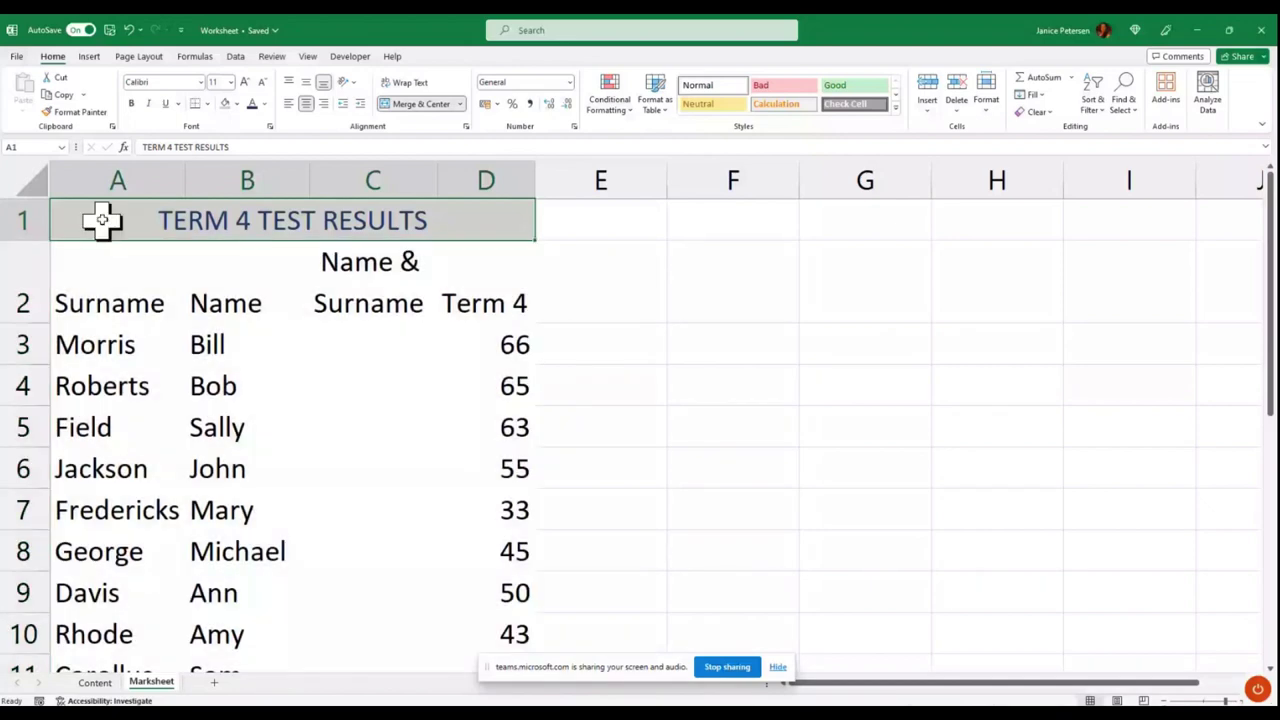
{"action": "left_click_drag", "start_coordinate": [102, 221], "coordinate": [338, 490]}
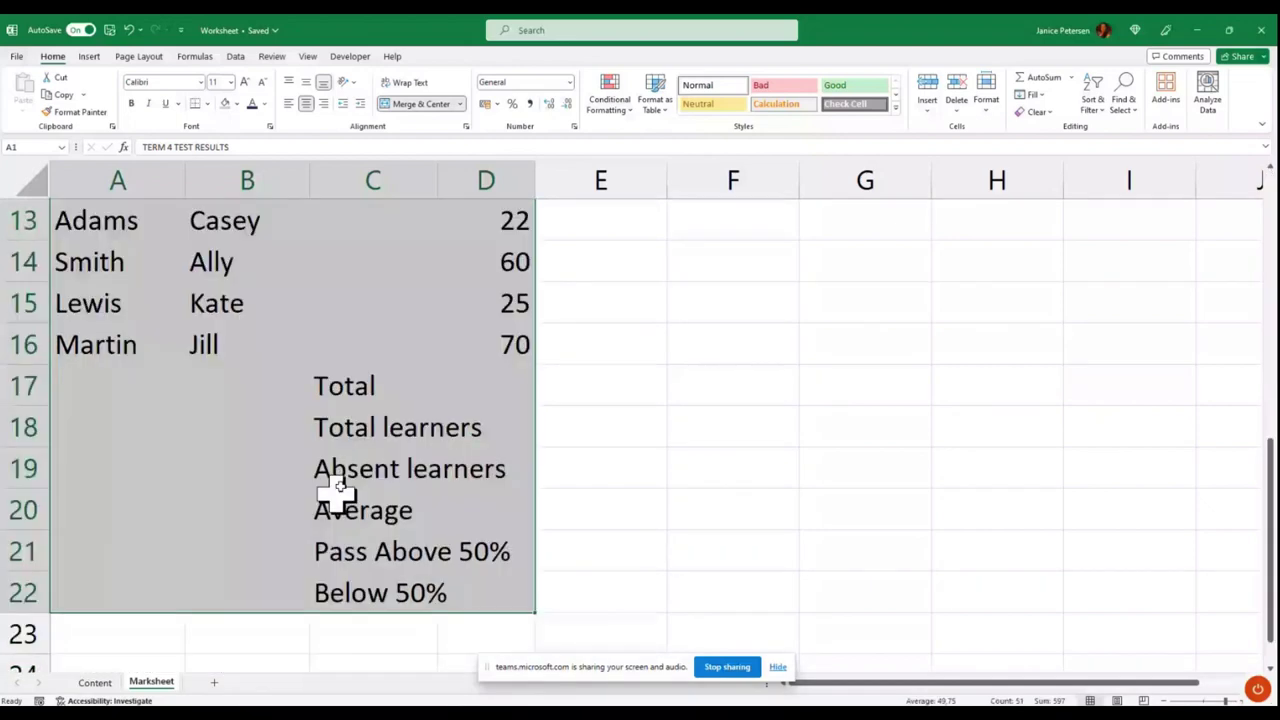
{"action": "scroll", "coordinate": [338, 490], "scroll_direction": "up", "scroll_amount": 4}
{"action": "left_click", "coordinate": [113, 233]}
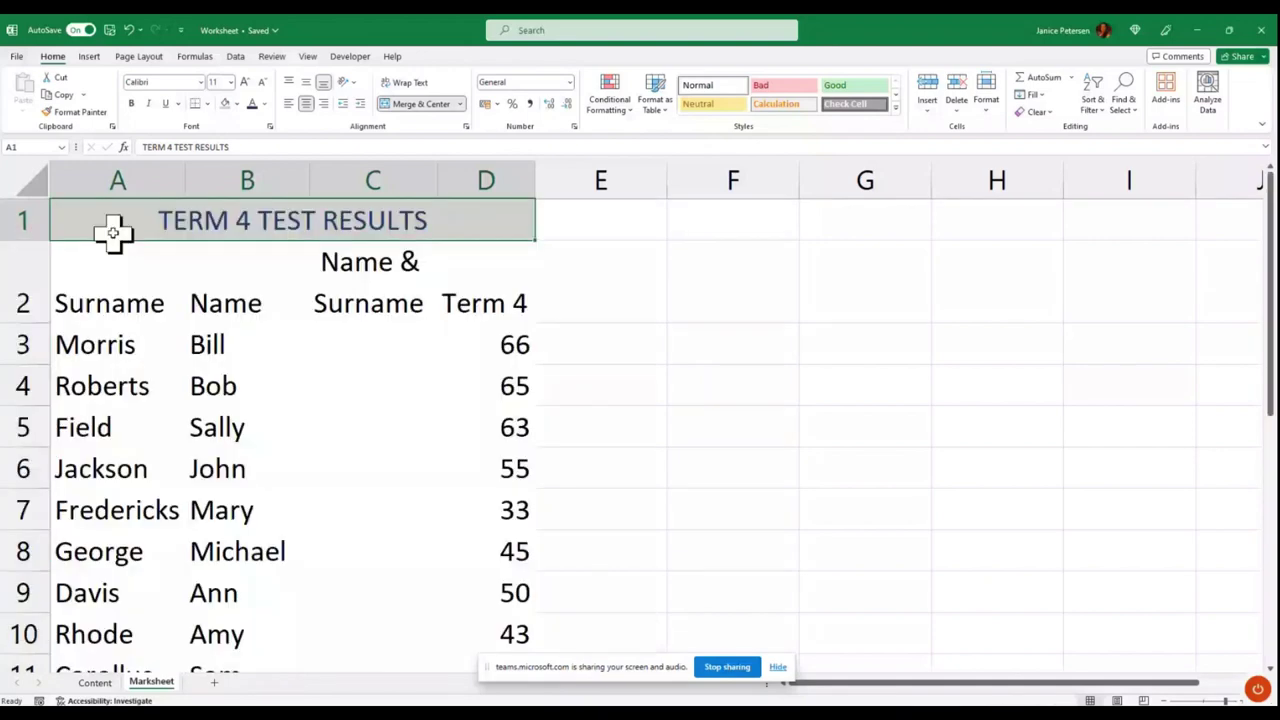
Select the full table from the title in A1 through the last summary row, cells A1 to D22
{"action": "key", "text": "alt+a"}
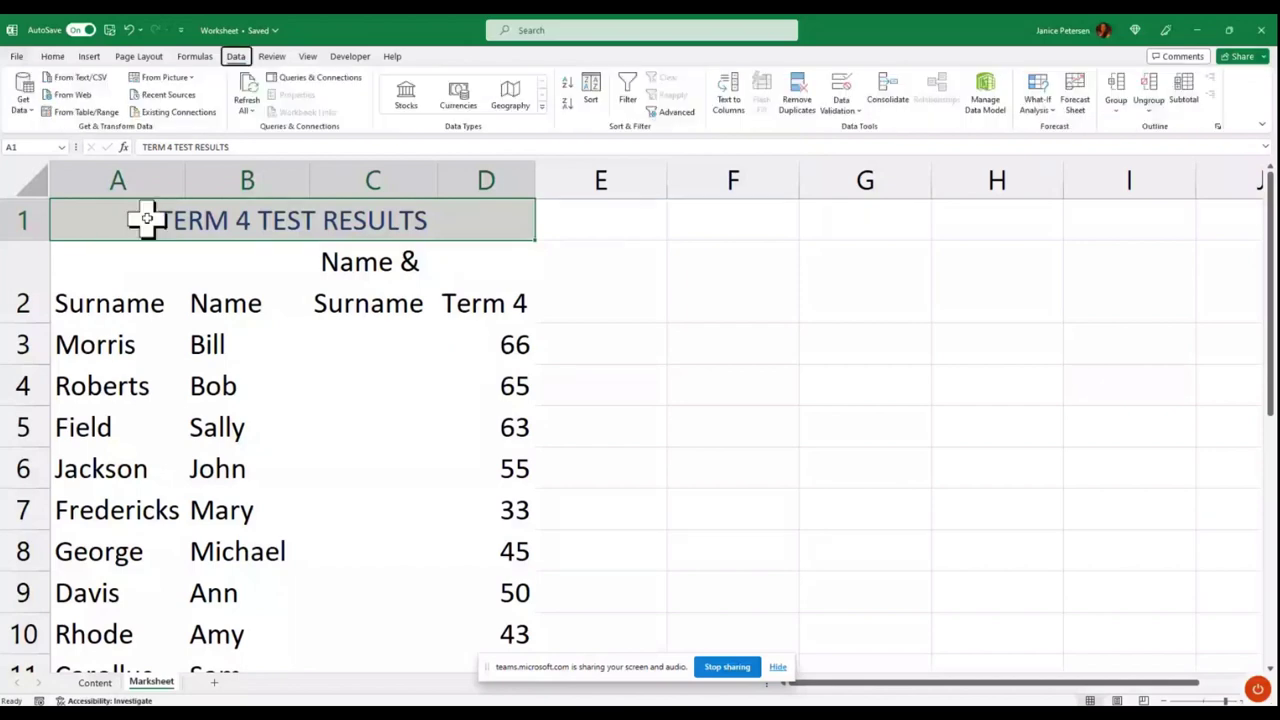
{"action": "key", "text": "ctrl+shift+End"}
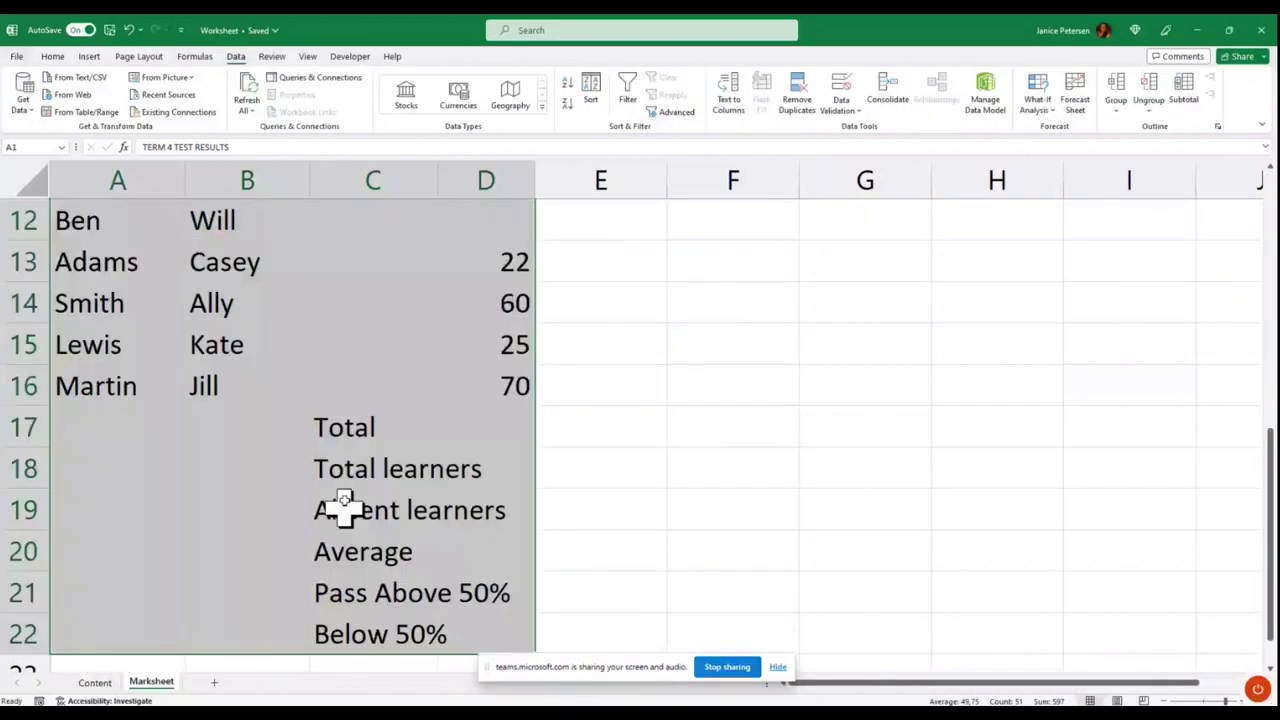
{"action": "scroll", "coordinate": [266, 417], "scroll_direction": "down", "scroll_amount": 3}
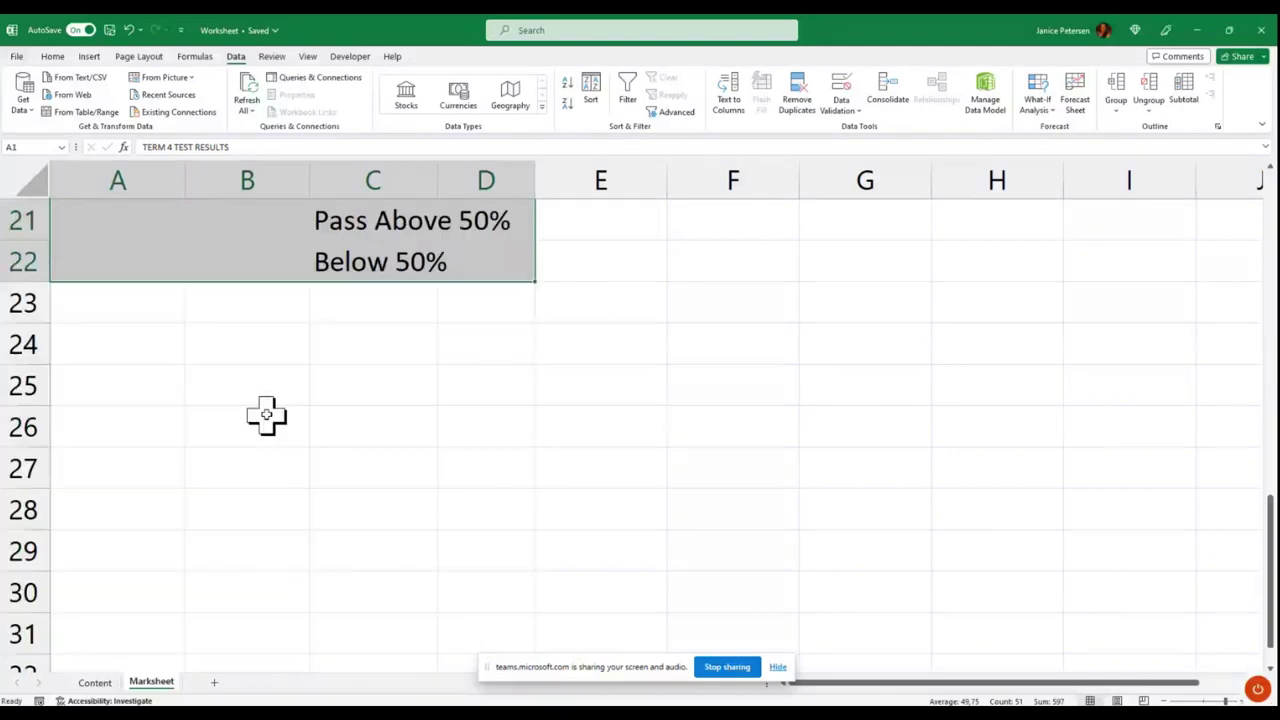
{"action": "scroll", "coordinate": [266, 417], "scroll_direction": "up", "scroll_amount": 6}
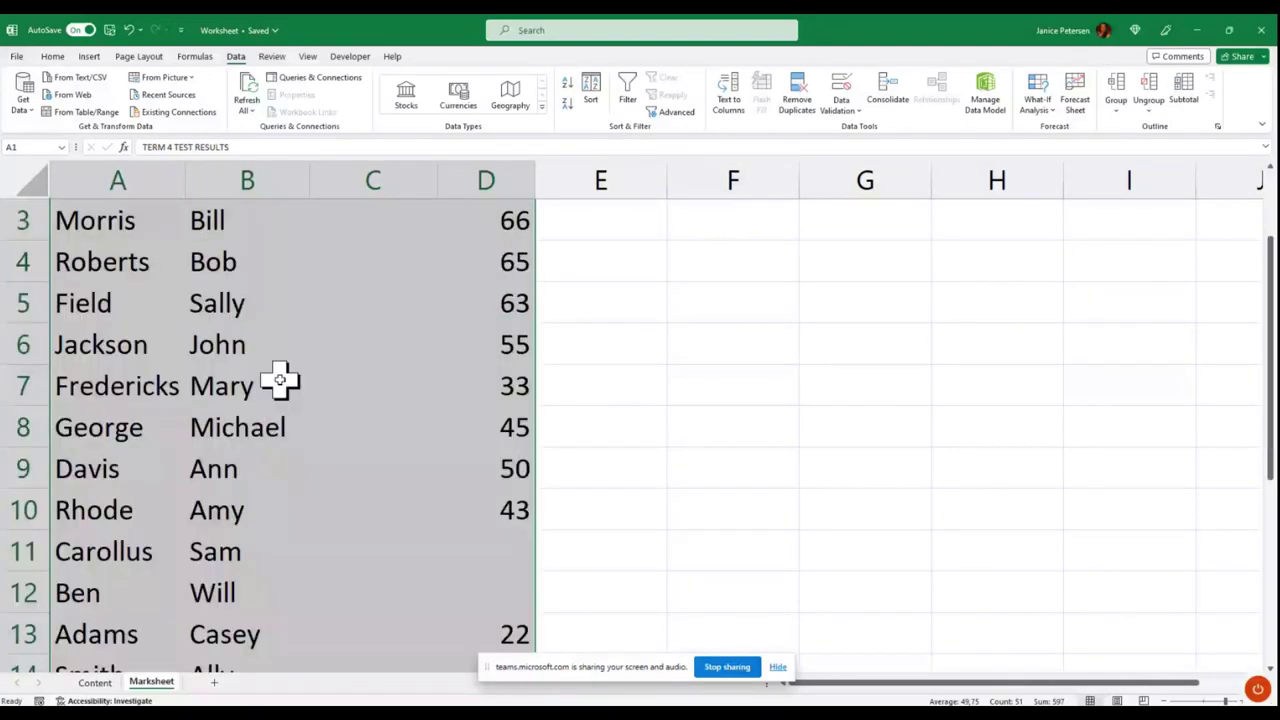
{"action": "scroll", "coordinate": [265, 300], "scroll_direction": "up", "scroll_amount": 2}
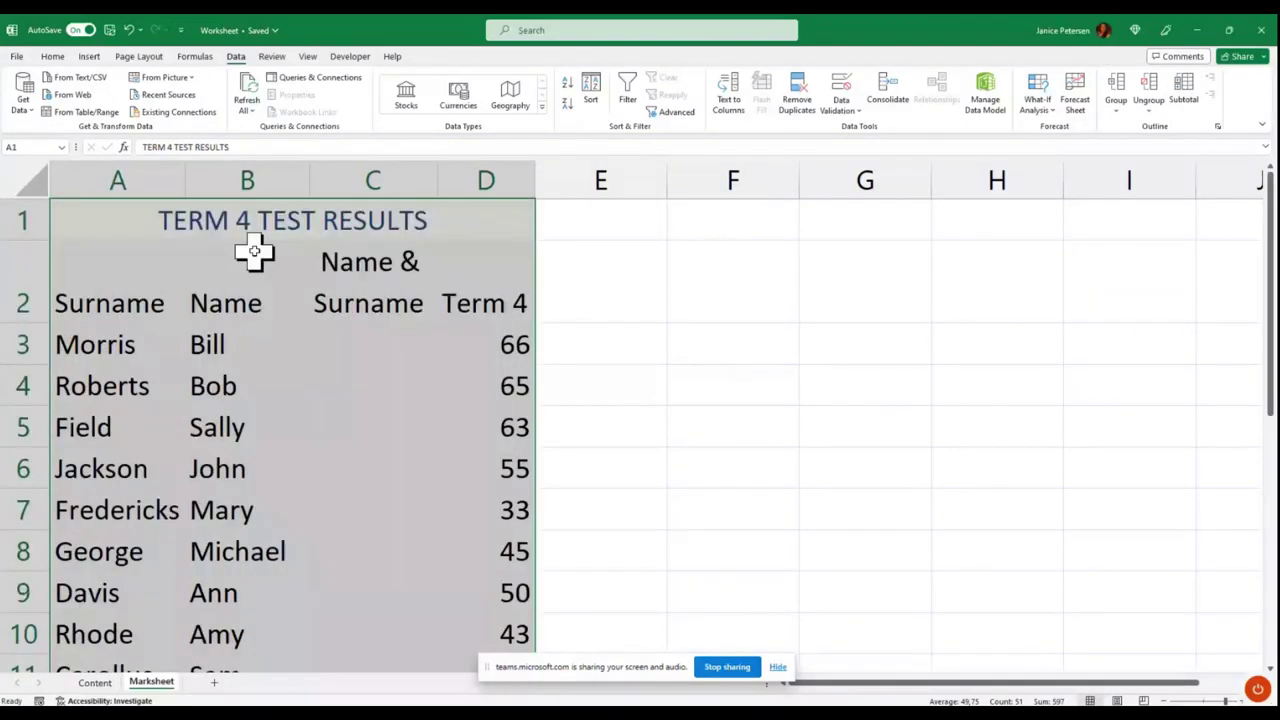
Apply outline and inside borders to the selected table through the Format Cells settings
{"action": "right_click", "coordinate": [290, 247]}
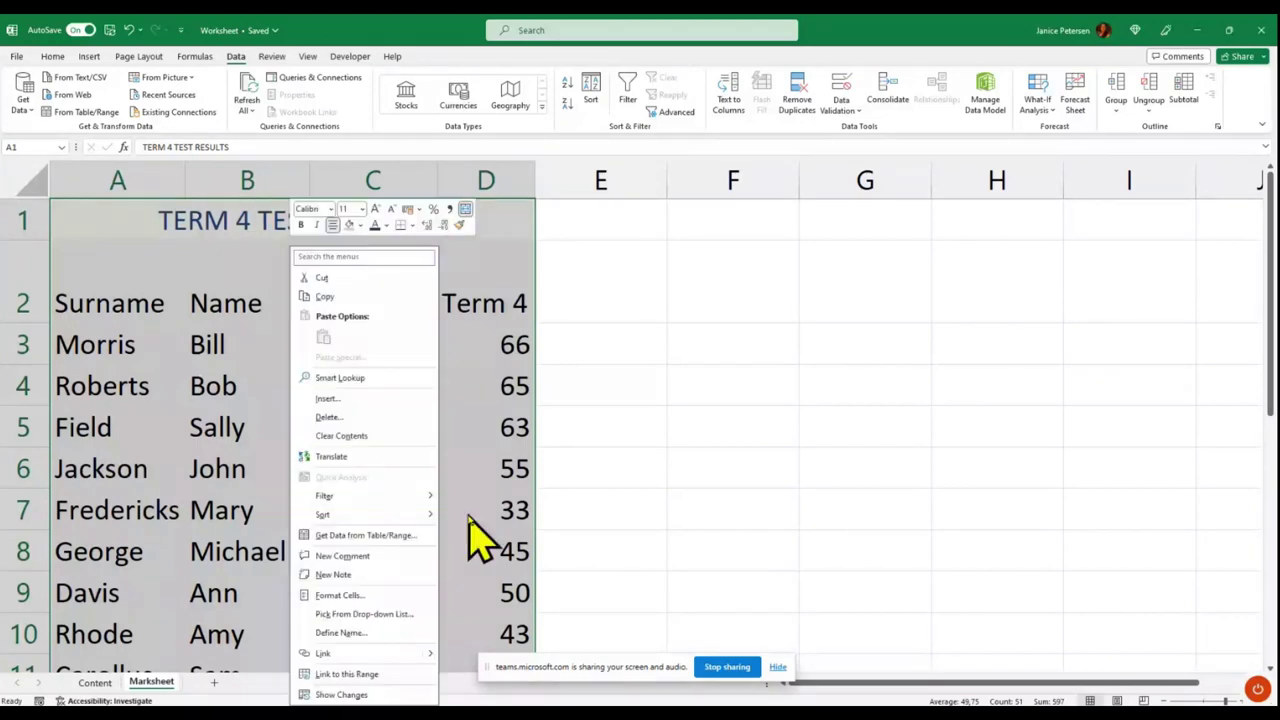
{"action": "scroll", "coordinate": [478, 540], "scroll_direction": "down", "scroll_amount": 2}
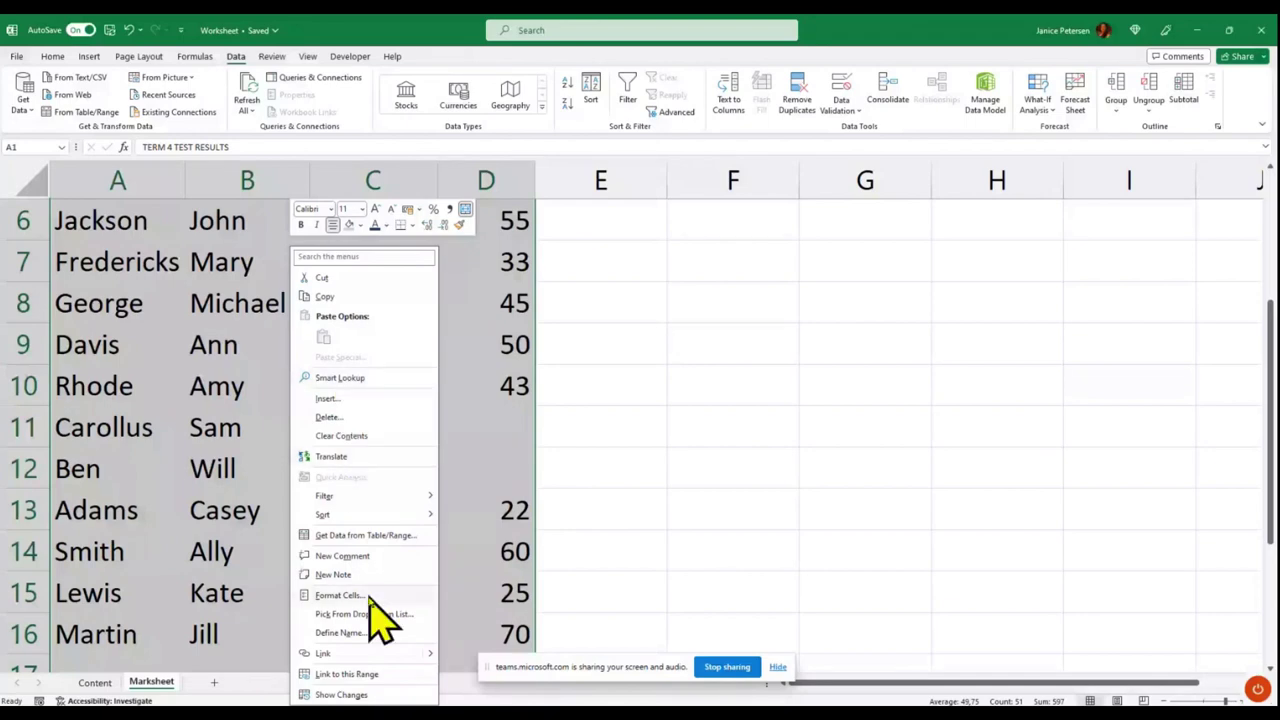
{"action": "left_click", "coordinate": [340, 595]}
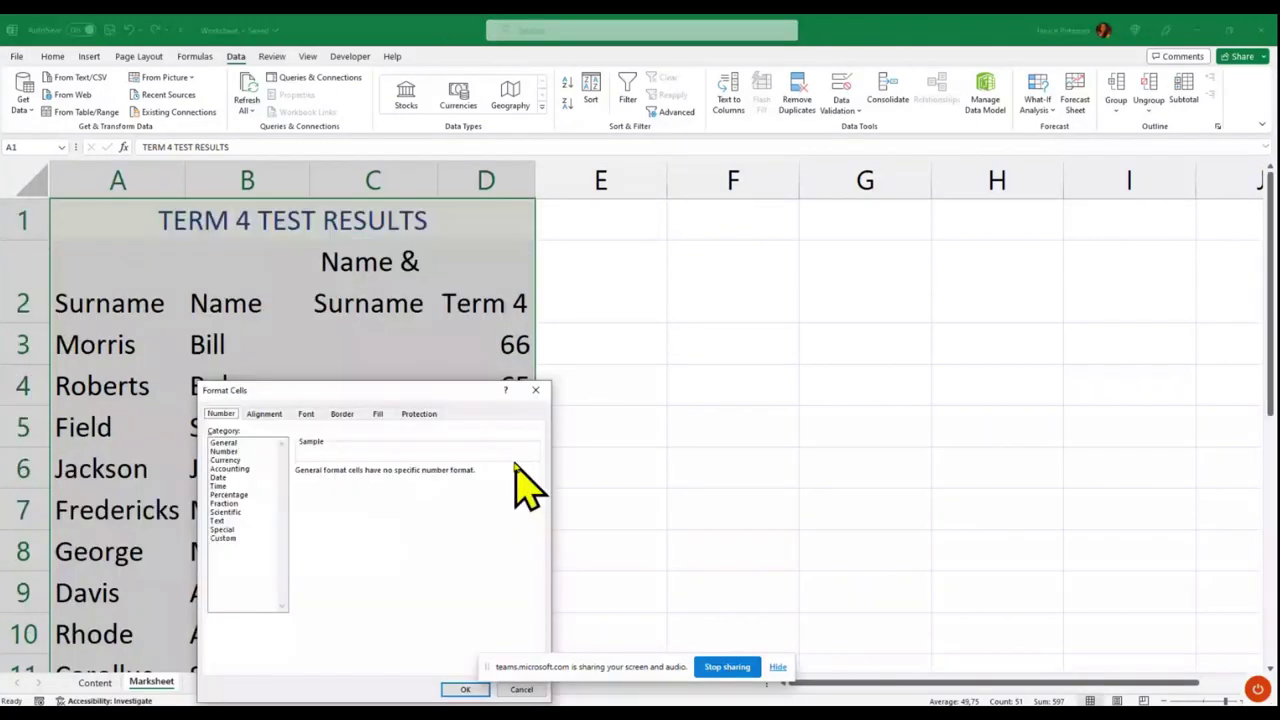
{"action": "left_click_drag", "start_coordinate": [478, 402], "coordinate": [478, 298]}
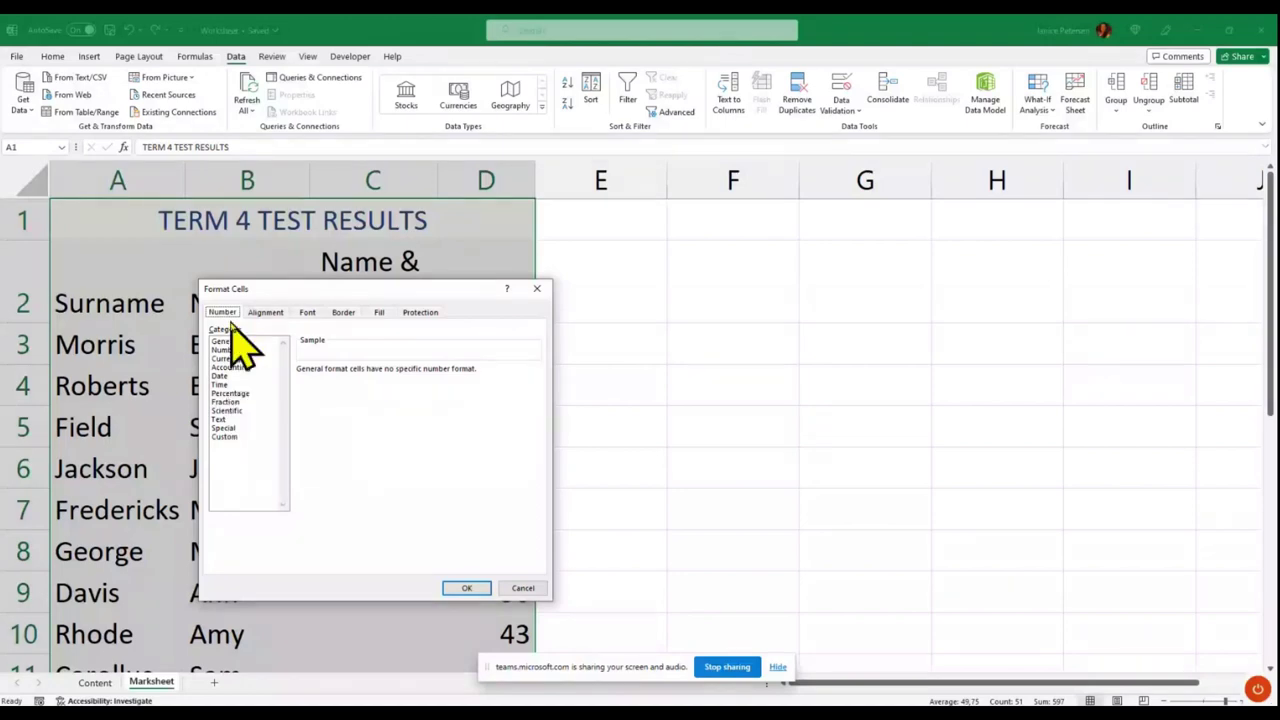
{"action": "left_click", "coordinate": [265, 312]}
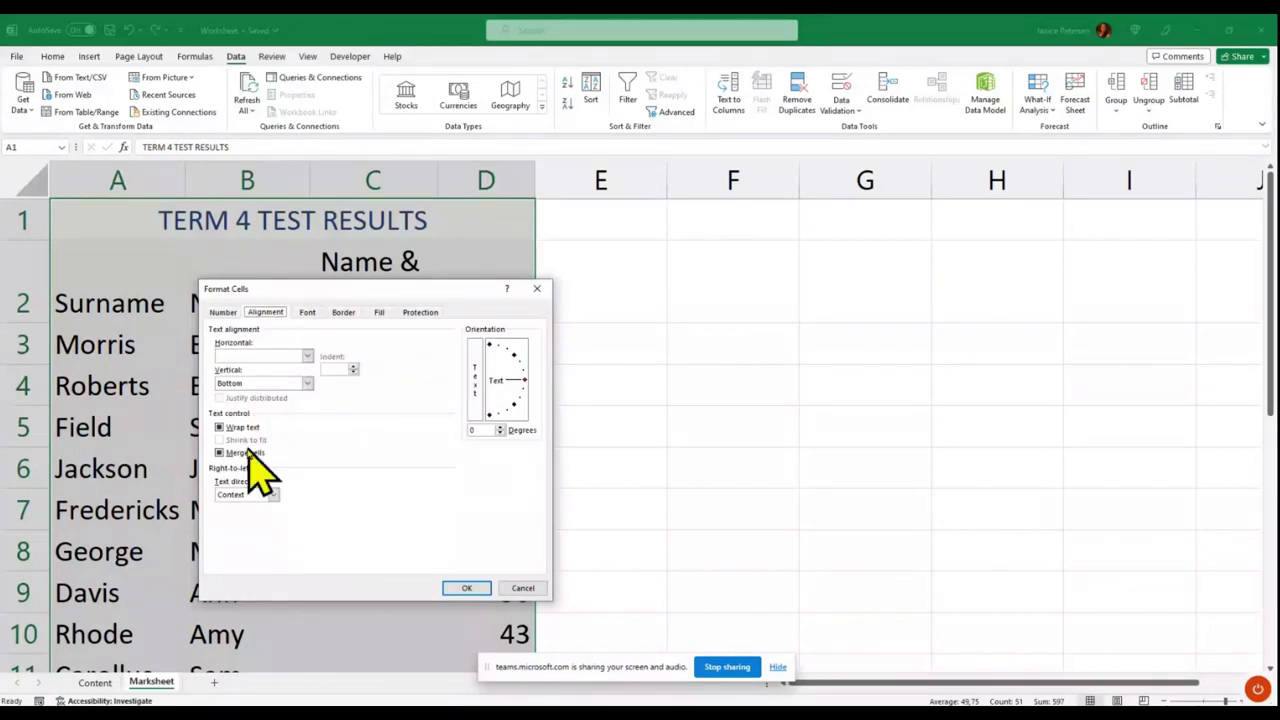
{"action": "left_click", "coordinate": [343, 312]}
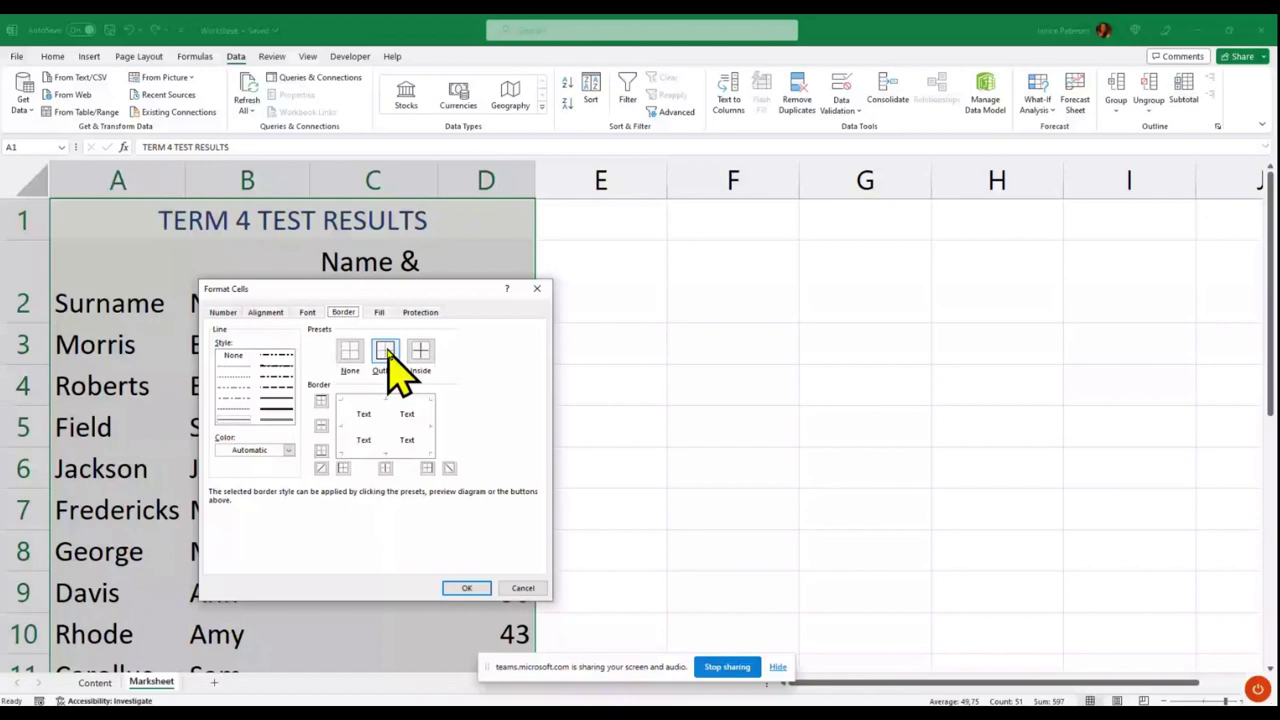
{"action": "left_click", "coordinate": [386, 352]}
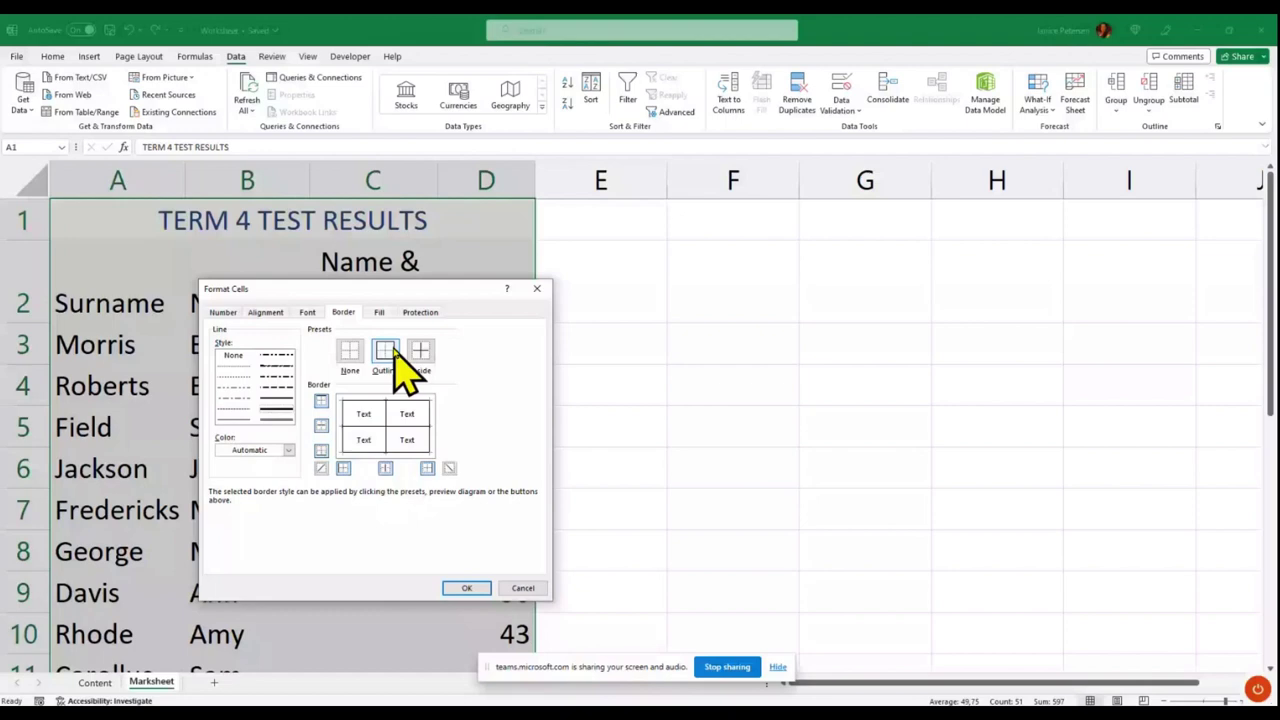
{"action": "key", "text": "Return"}
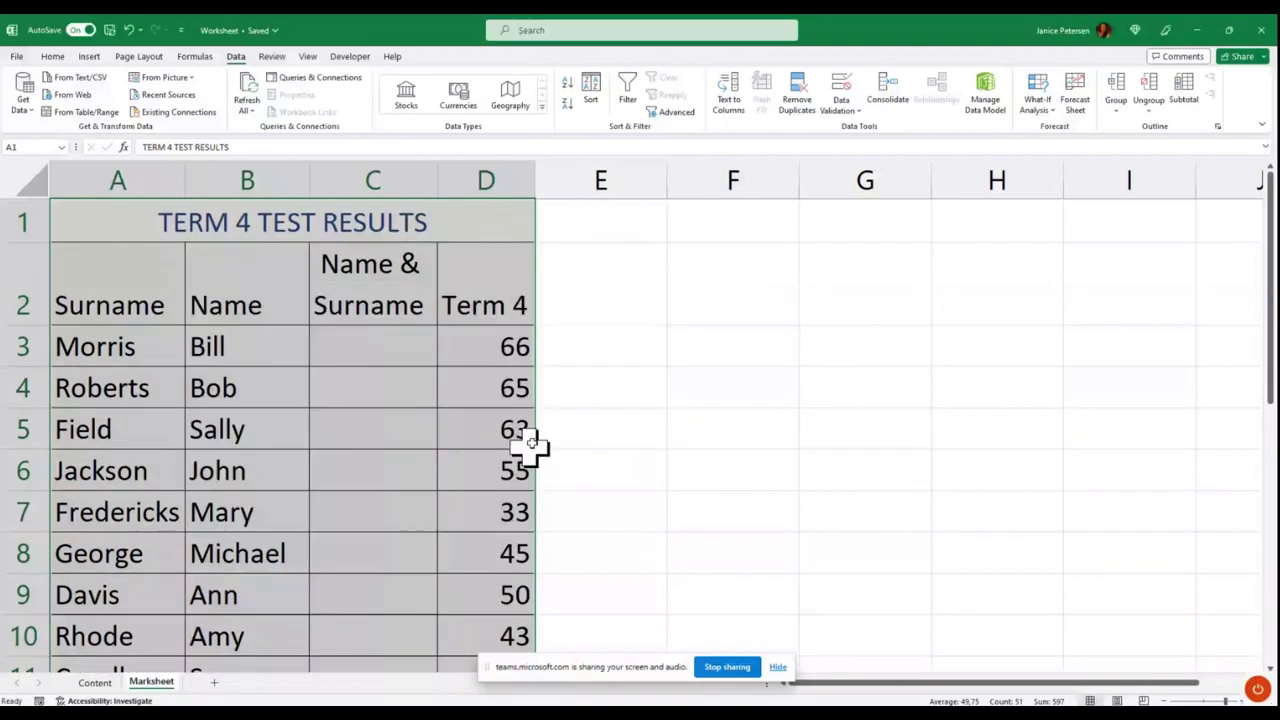
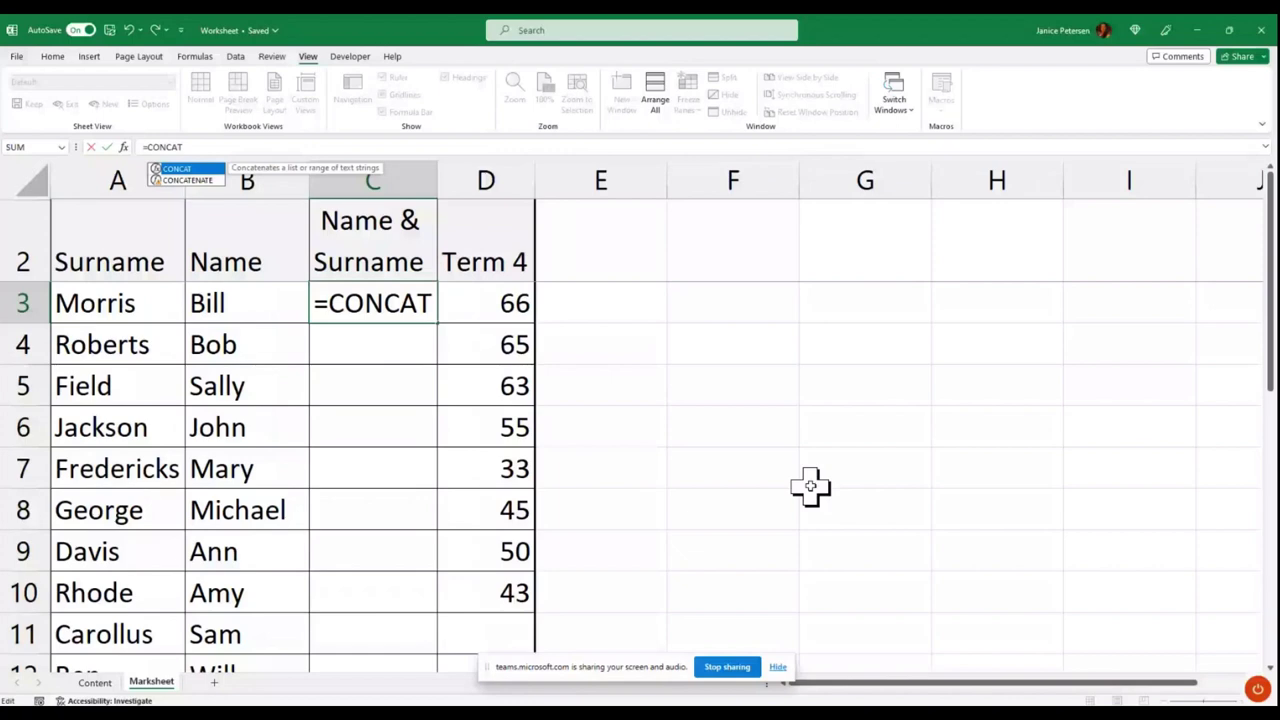
Complete the formula =CONCAT(A3&" "&B3) in cell C3 to join the surname and name with a space
{"action": "type", "text": "("}
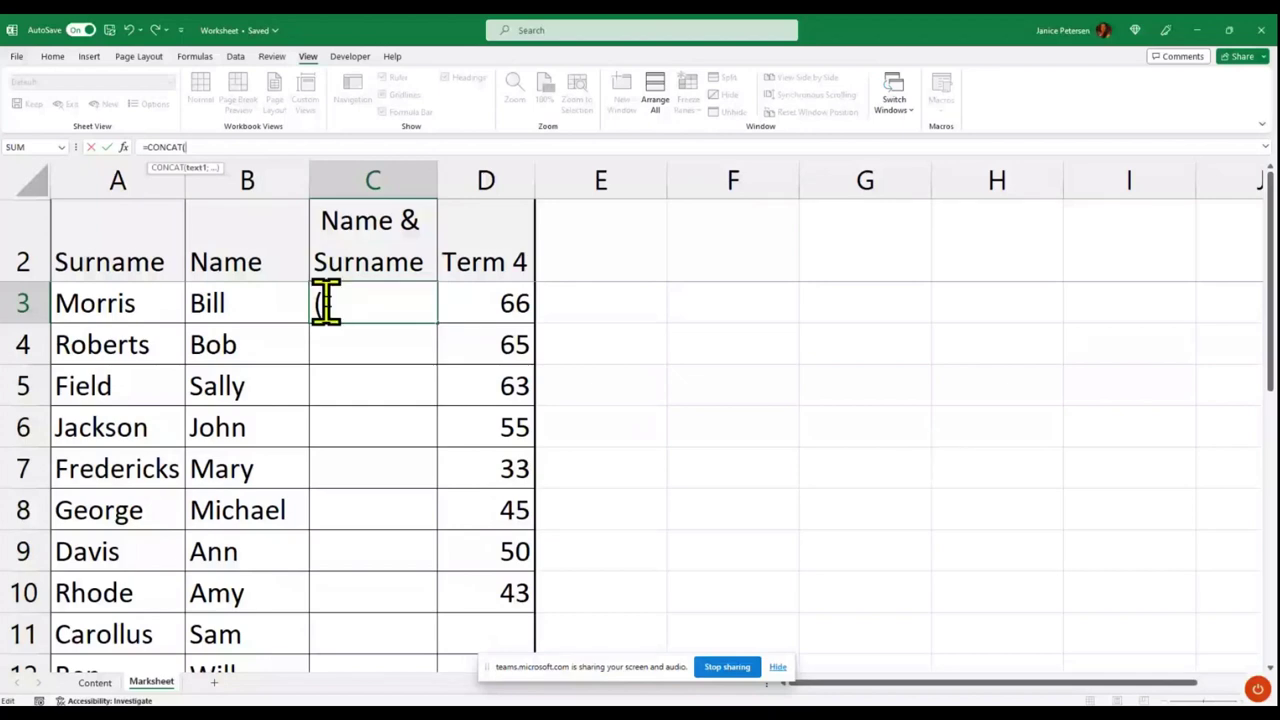
{"action": "left_click", "coordinate": [110, 303]}
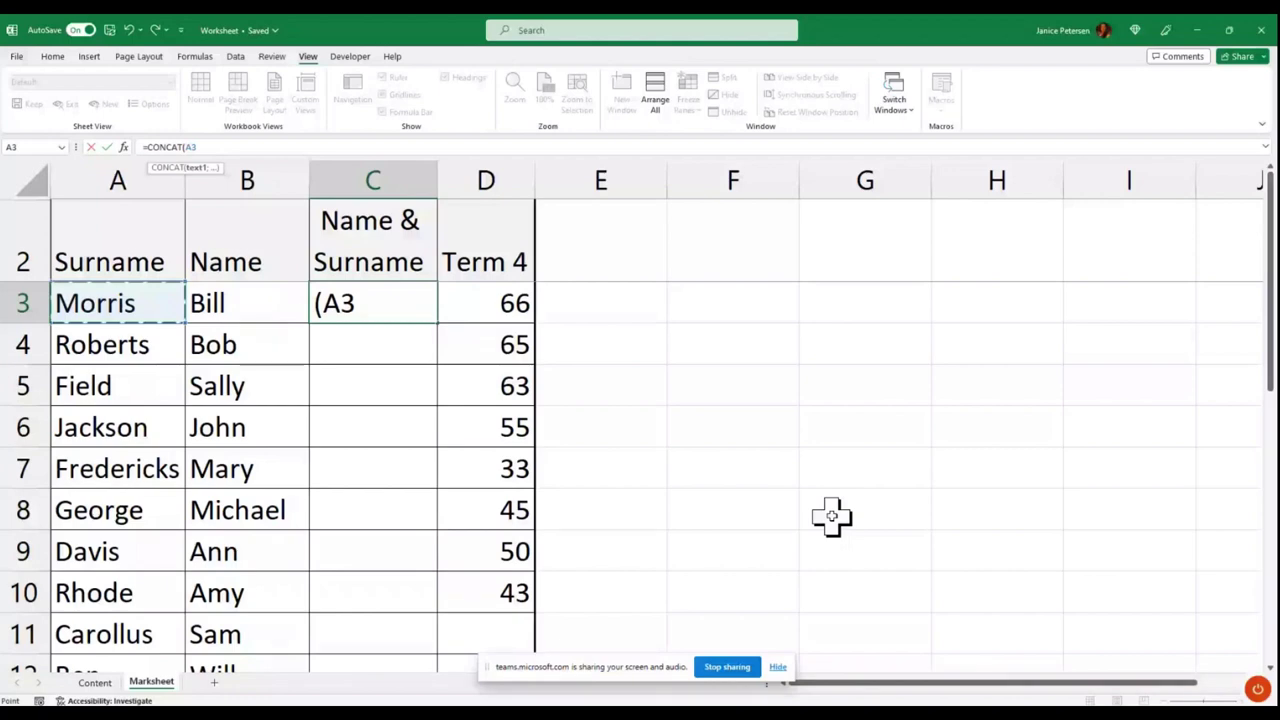
{"action": "type", "text": "&"}
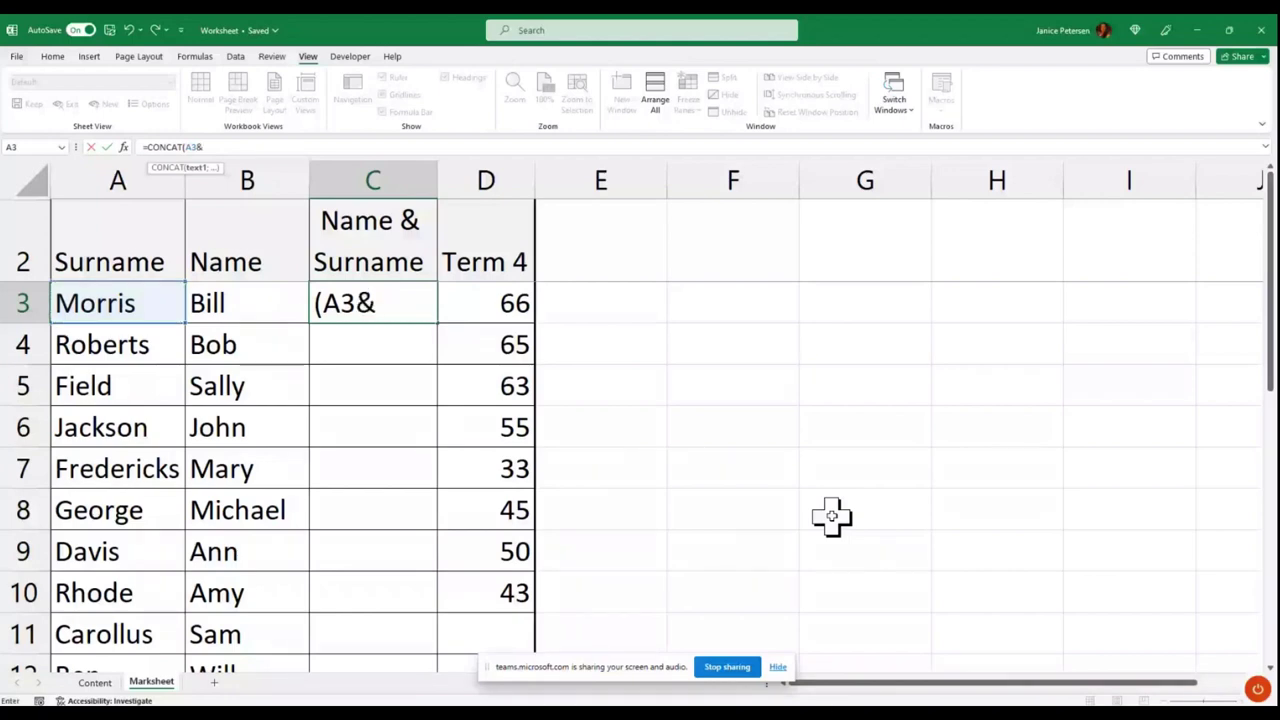
{"action": "type", "text": "\" \"&"}
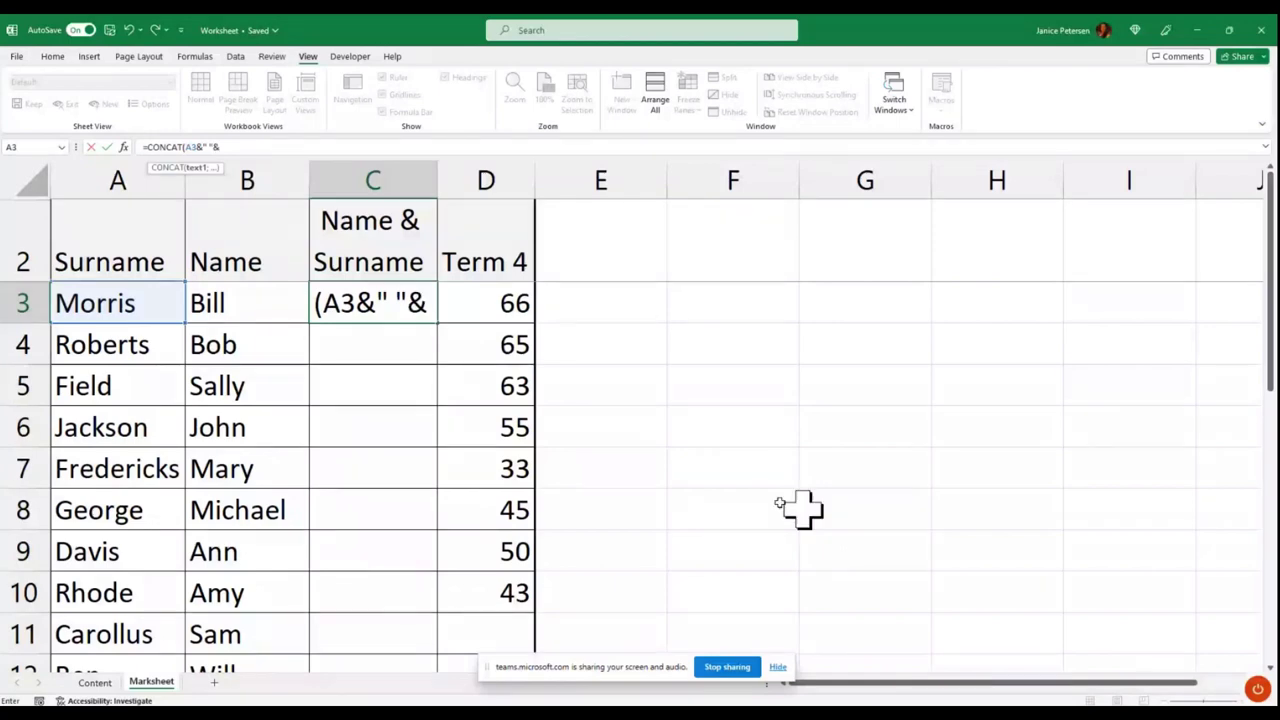
{"action": "left_click", "coordinate": [243, 303]}
{"action": "type", "text": ")"}
{"action": "key", "text": "Return"}
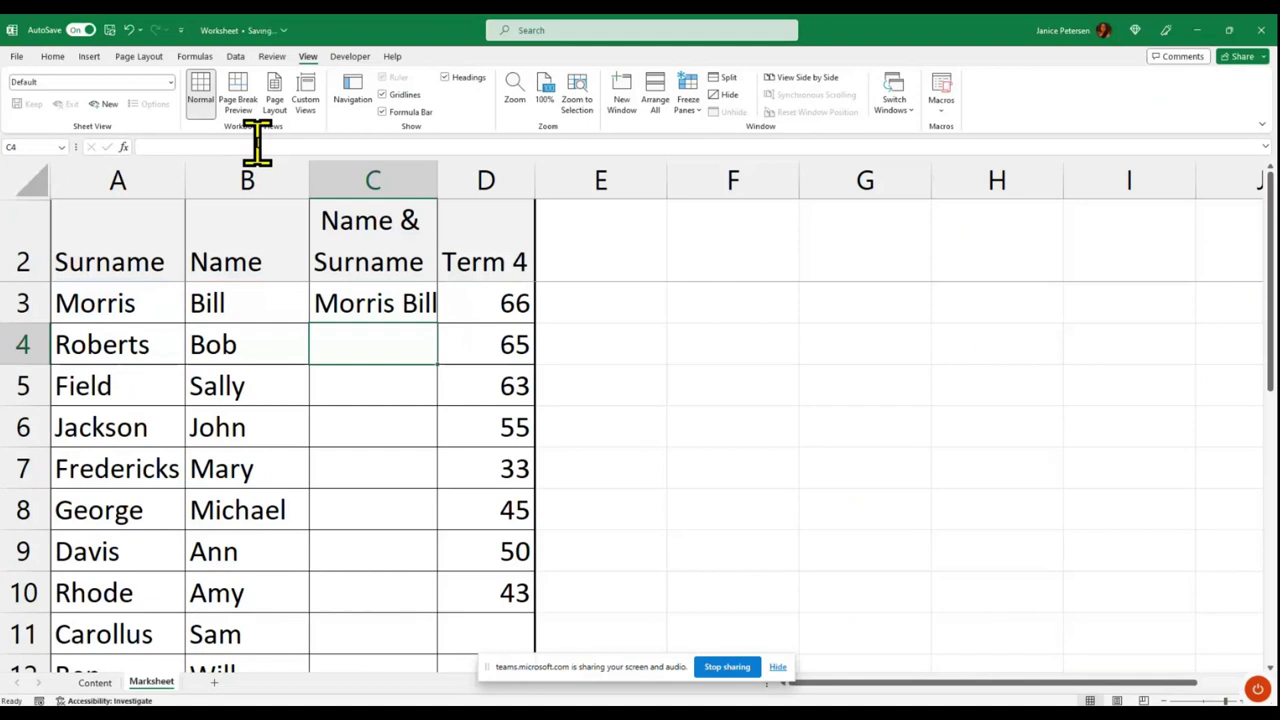
Clear the surname-first CONCAT formula from cell C3
{"action": "left_click", "coordinate": [380, 305]}
{"action": "left_click", "coordinate": [200, 148]}
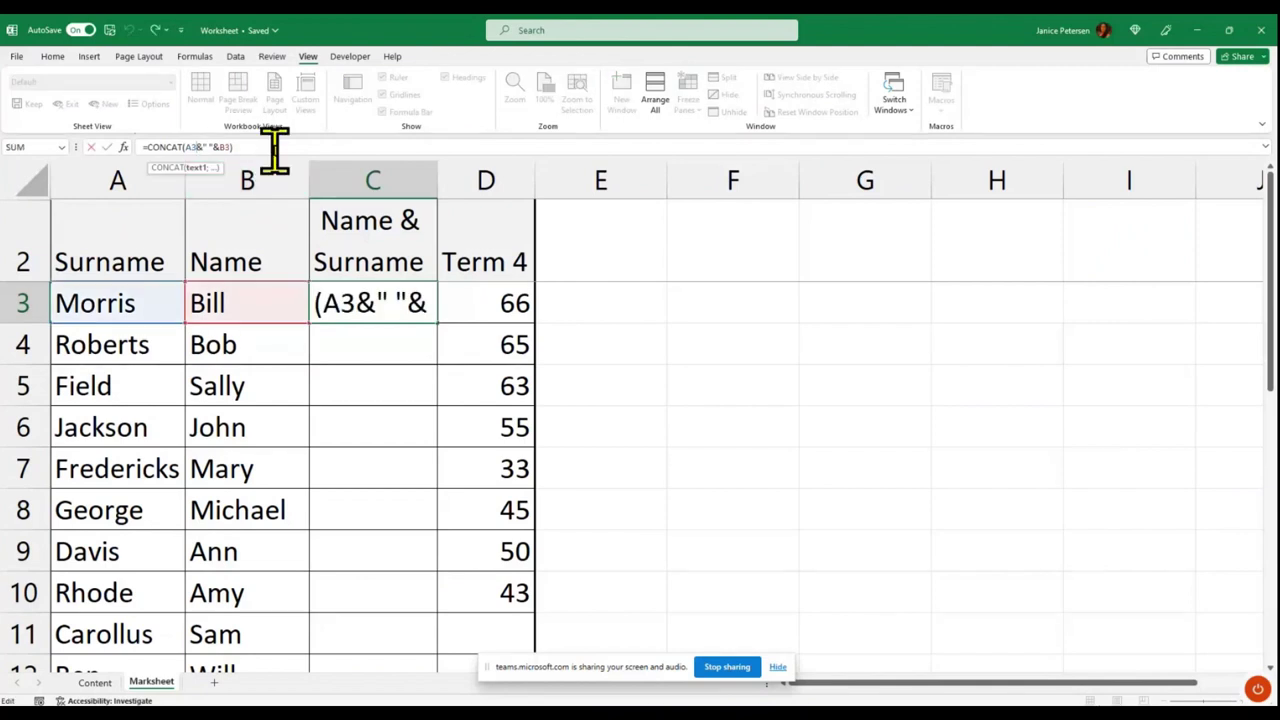
{"action": "key", "text": "Escape"}
{"action": "key", "text": "Delete"}
Begin a new formula in cell C3 with =CONCAT(
{"action": "left_click", "coordinate": [280, 146]}
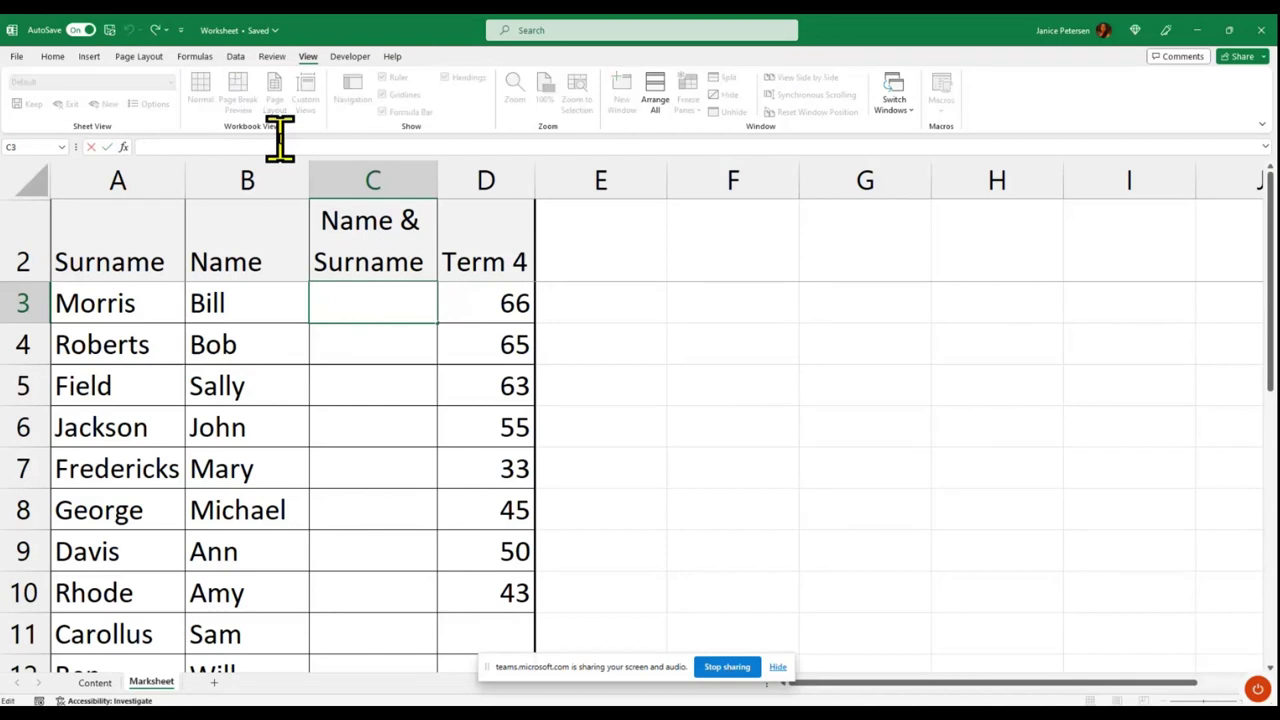
{"action": "type", "text": "=CONCAT"}
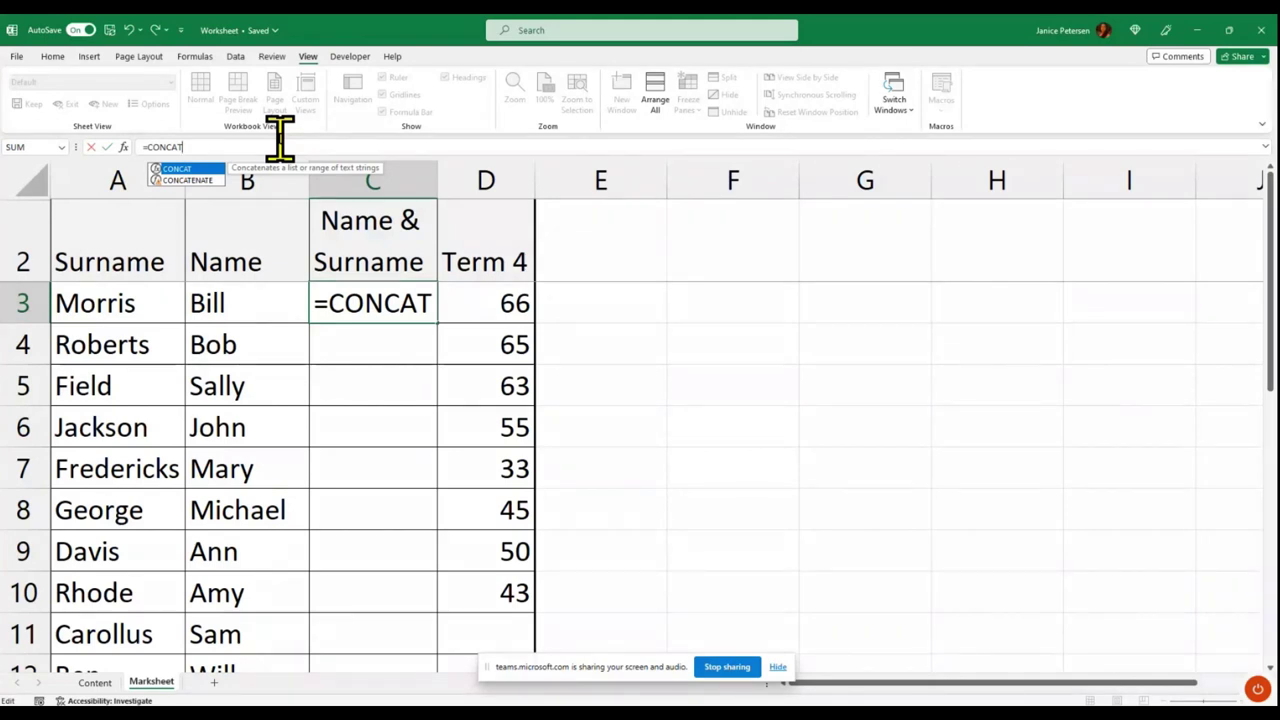
{"action": "type", "text": "("}
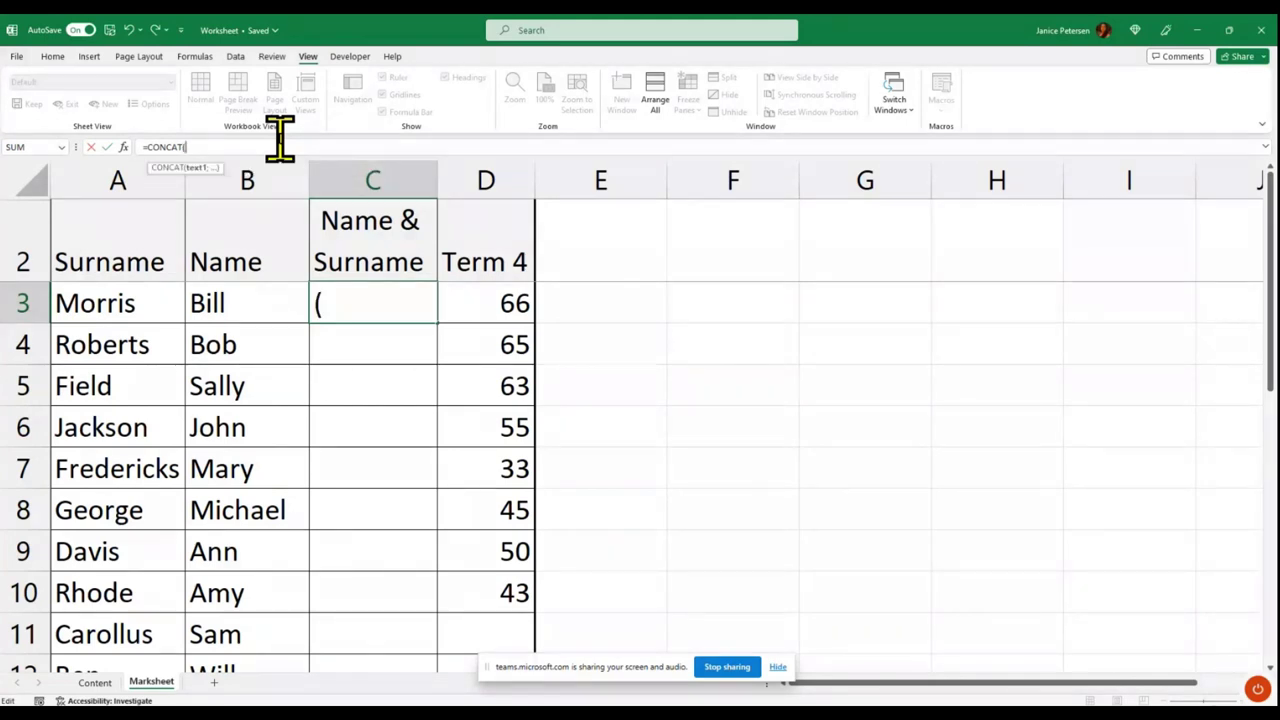
{"action": "left_click", "coordinate": [270, 315]}
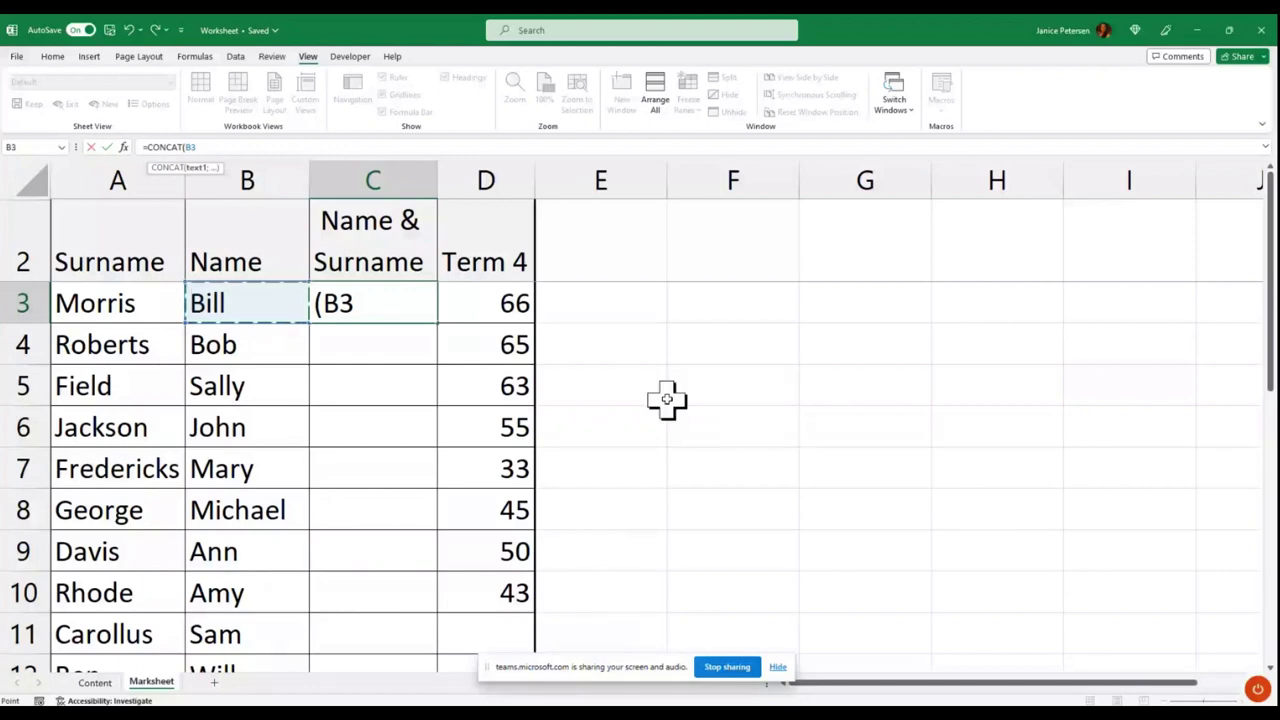
{"action": "type", "text": "&\""}
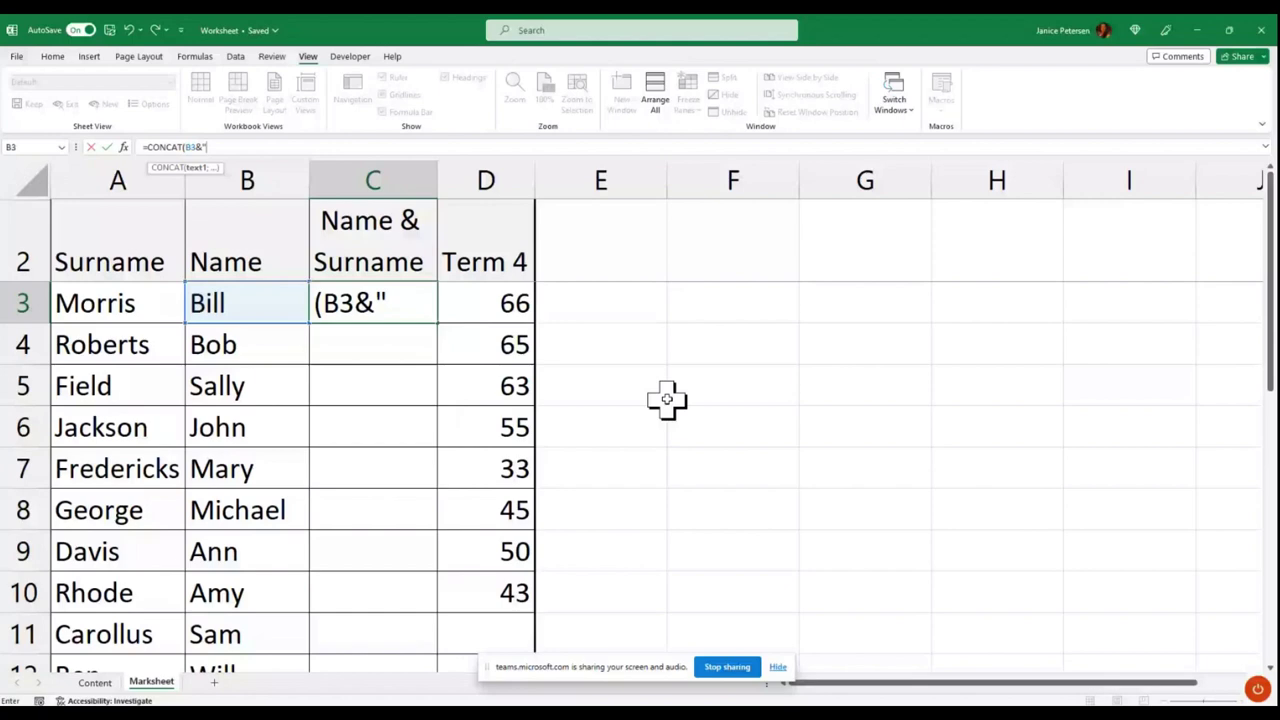
{"action": "type", "text": "\""}
{"action": "key", "text": "BackSpace"}
{"action": "key", "text": "BackSpace"}
{"action": "key", "text": "BackSpace"}
{"action": "key", "text": "BackSpace"}
{"action": "key", "text": "BackSpace"}
{"action": "key", "text": "BackSpace"}
{"action": "key", "text": "BackSpace"}
Complete the formula =CONCAT(B3&" "&A3) in cell C3 to join the name and surname with a space
{"action": "type", "text": "("}
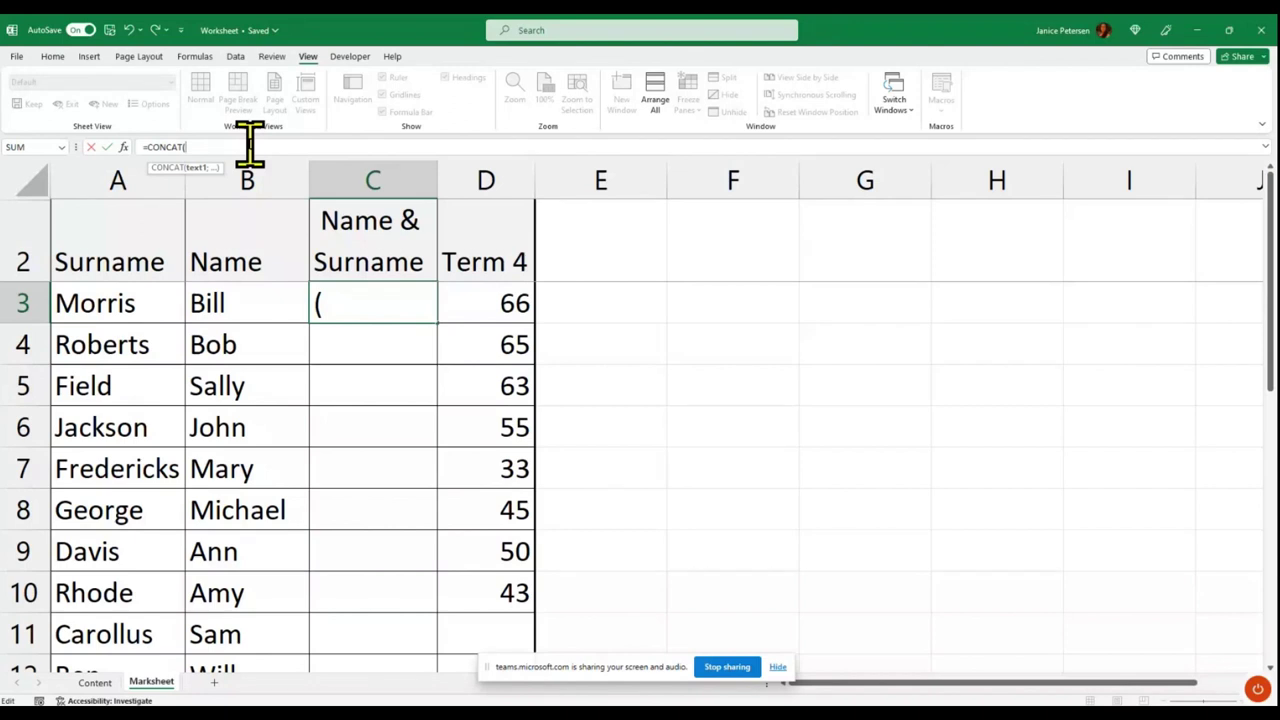
{"action": "left_click", "coordinate": [245, 307]}
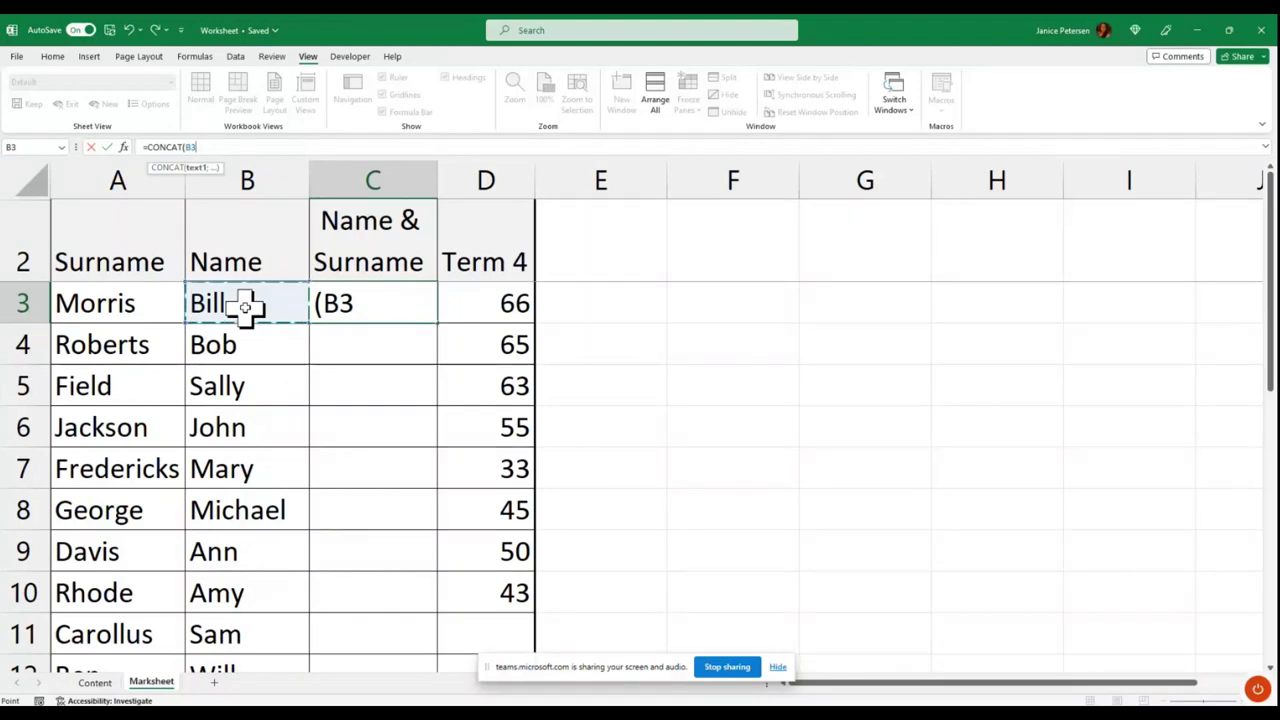
{"action": "type", "text": "&"}
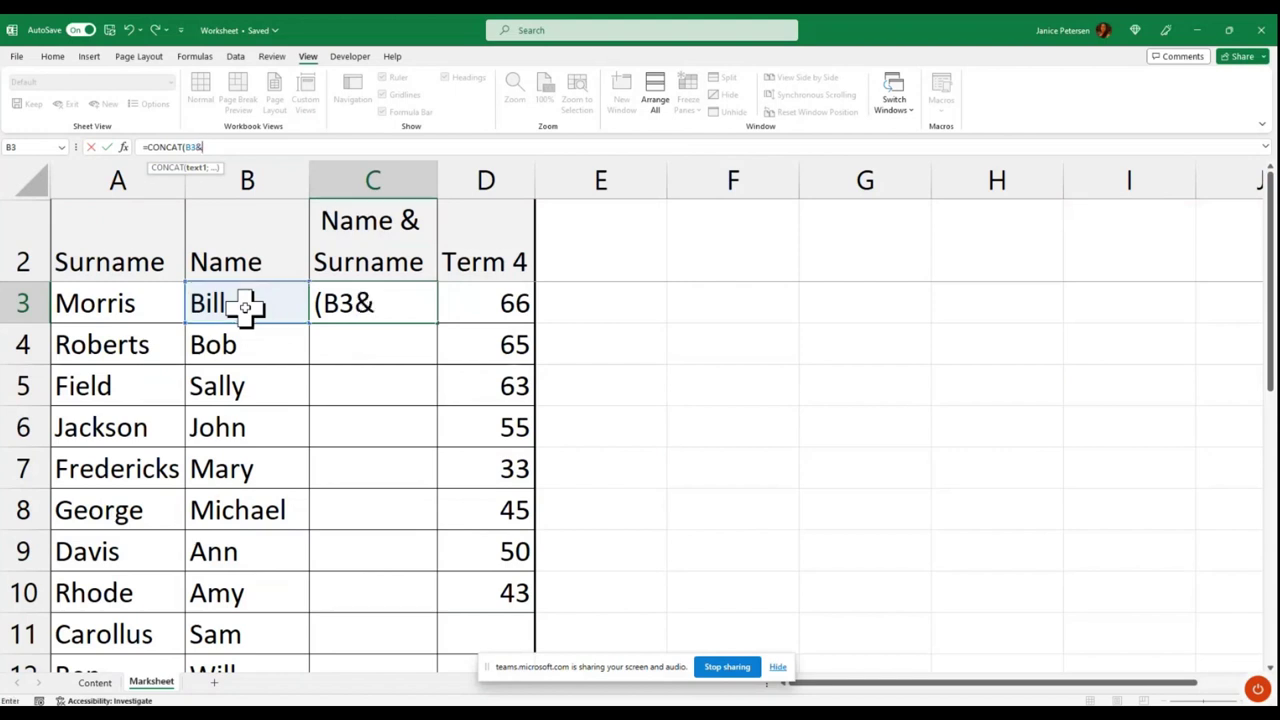
{"action": "type", "text": "\" \"&"}
{"action": "left_click", "coordinate": [115, 304]}
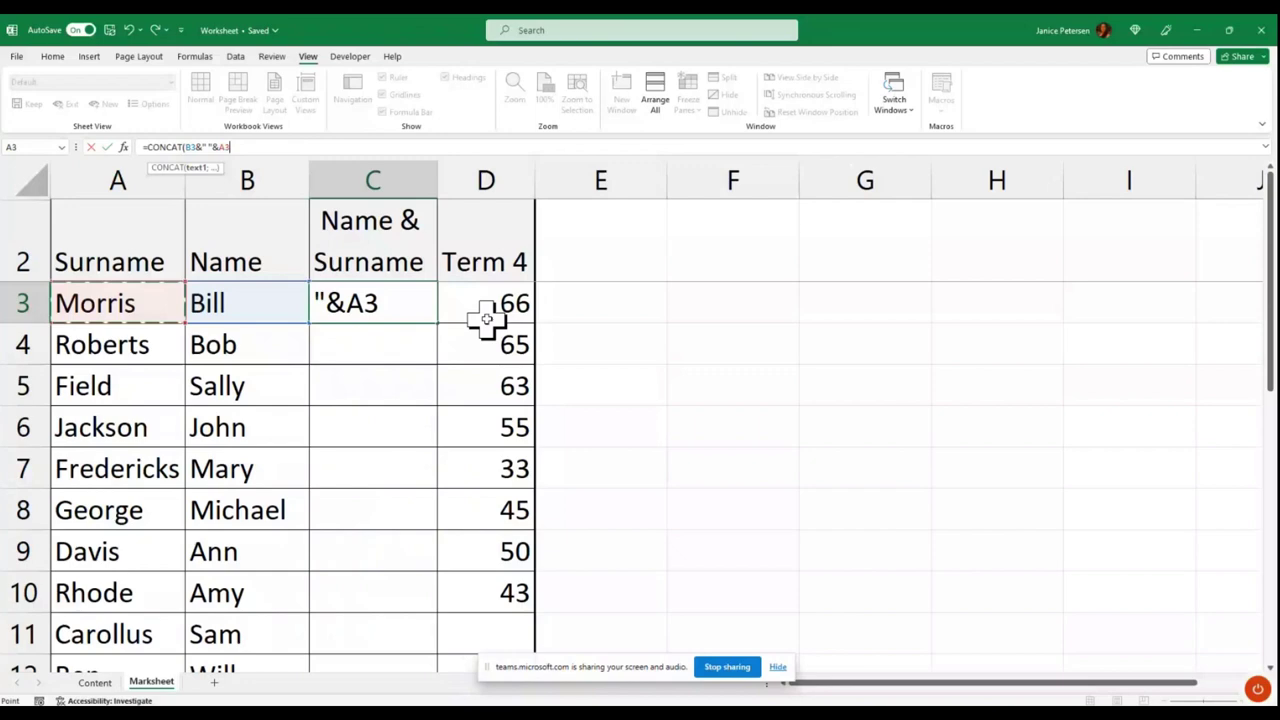
{"action": "key", "text": "Return"}
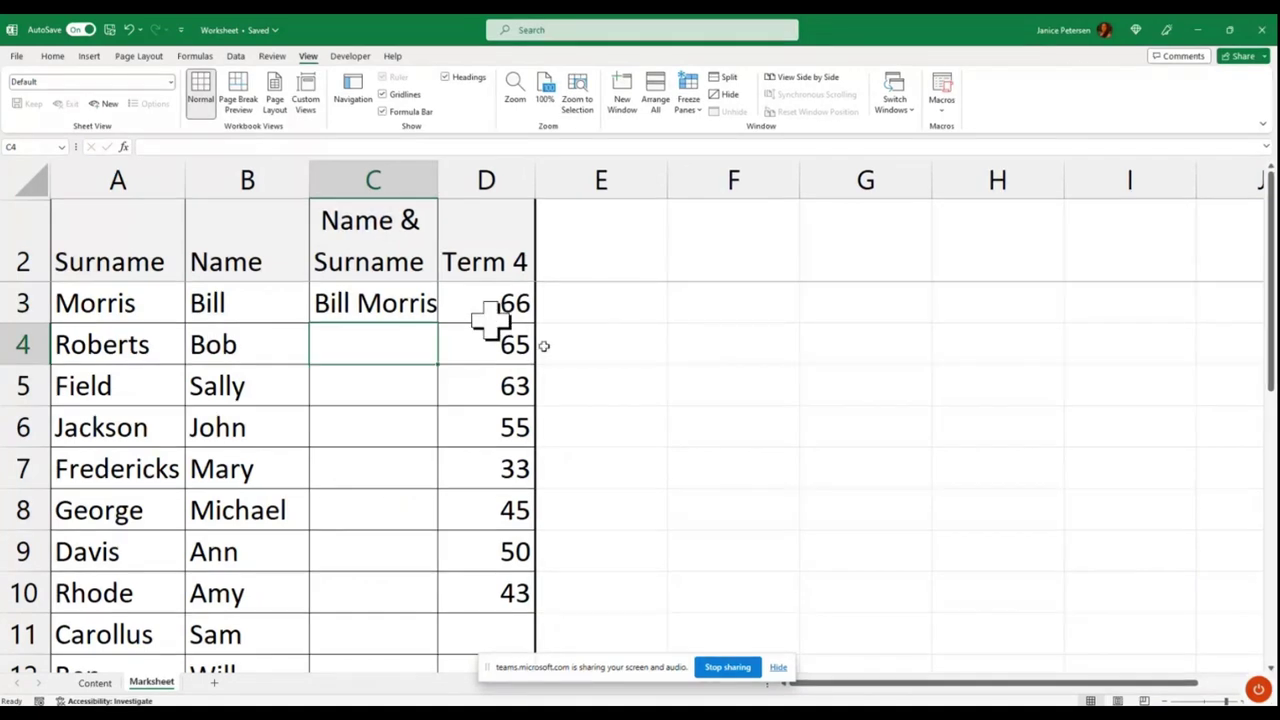
Widen column C to fit the full name and fill the C3 formula down to C16
{"action": "left_click", "coordinate": [370, 312]}
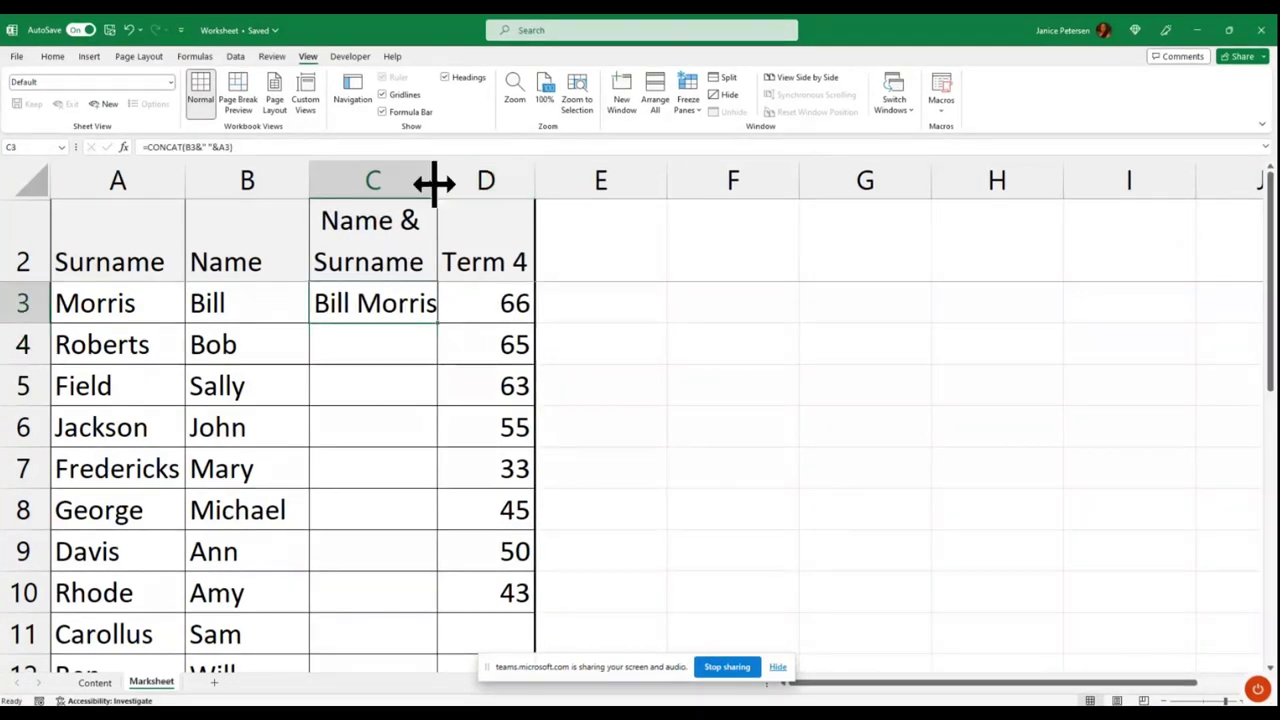
{"action": "left_click_drag", "start_coordinate": [434, 183], "coordinate": [442, 183]}
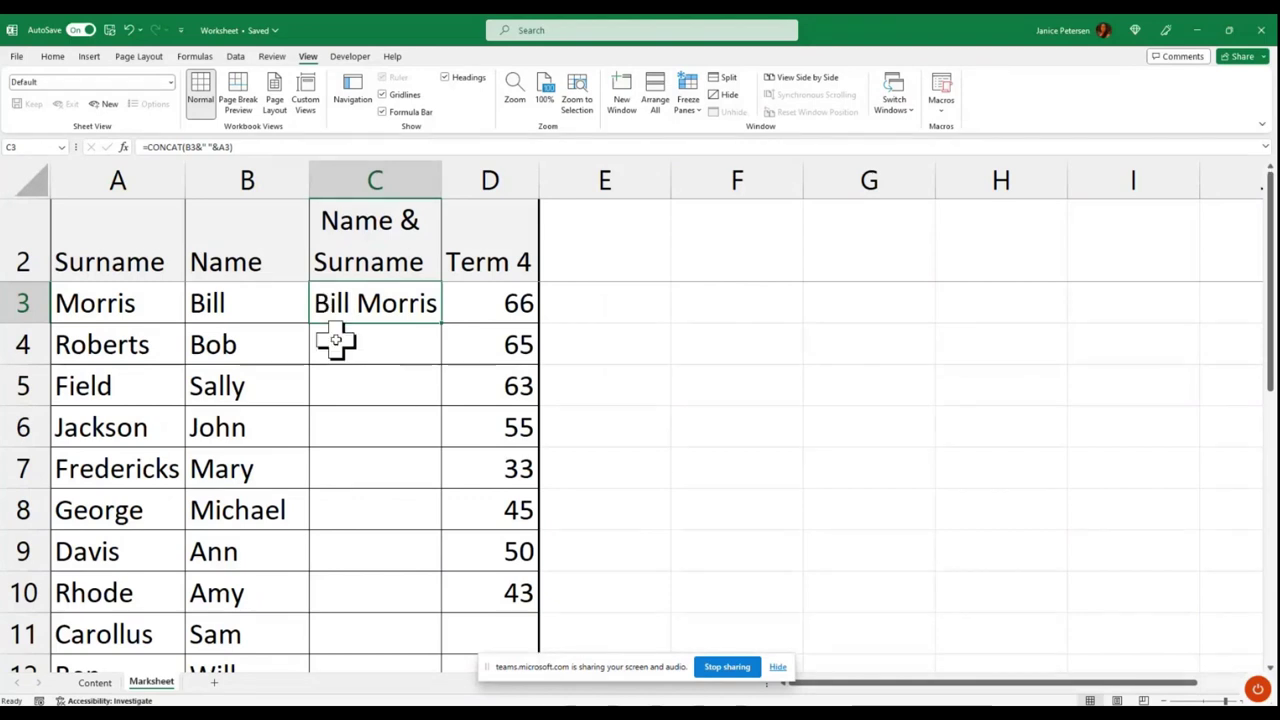
{"action": "left_click_drag", "start_coordinate": [439, 318], "coordinate": [437, 514]}
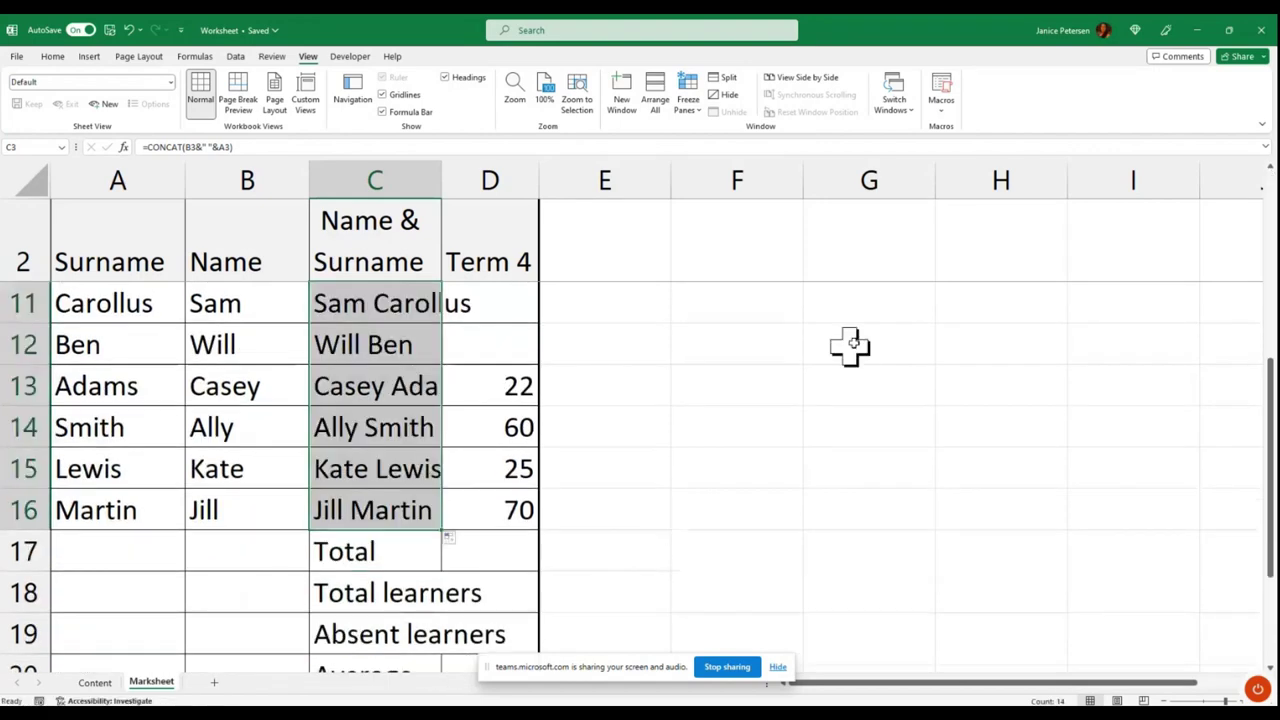
{"action": "scroll", "coordinate": [389, 474], "scroll_direction": "up", "scroll_amount": 3}
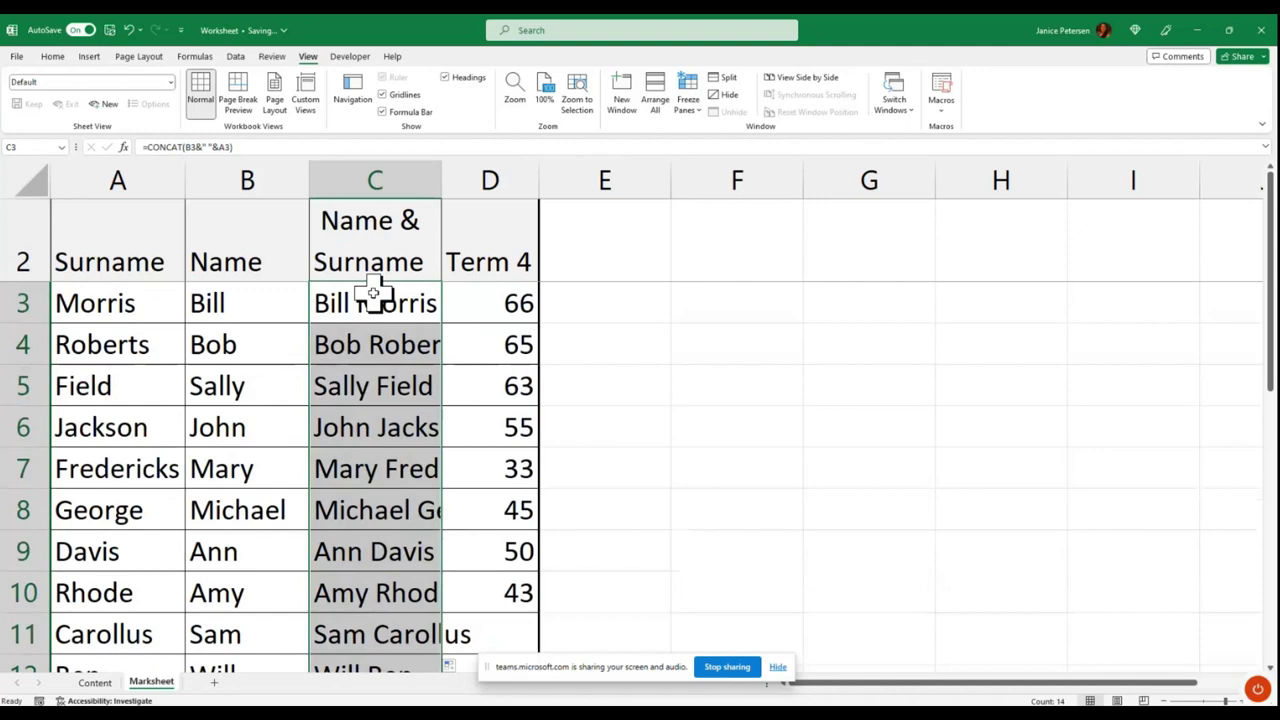
Insert an AutoSum SUM function in the Total cell D17
{"action": "scroll", "coordinate": [402, 578], "scroll_direction": "down", "scroll_amount": 3}
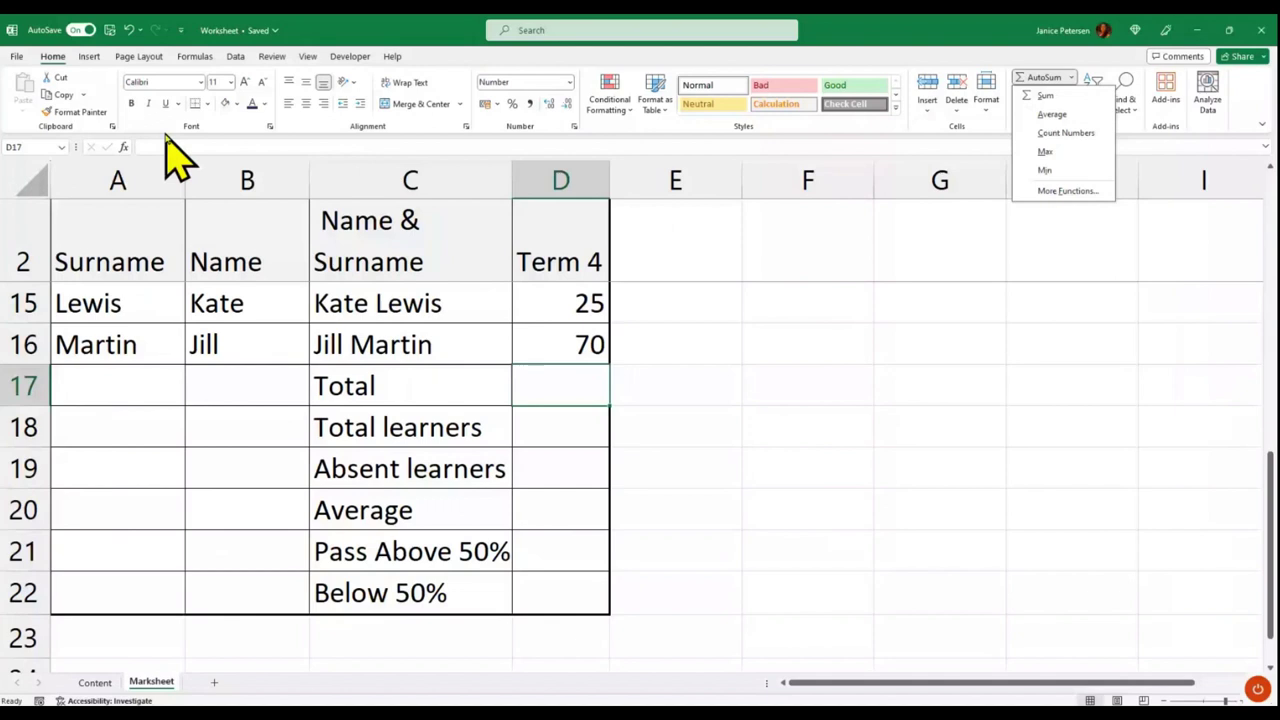
{"action": "key", "text": "Escape"}
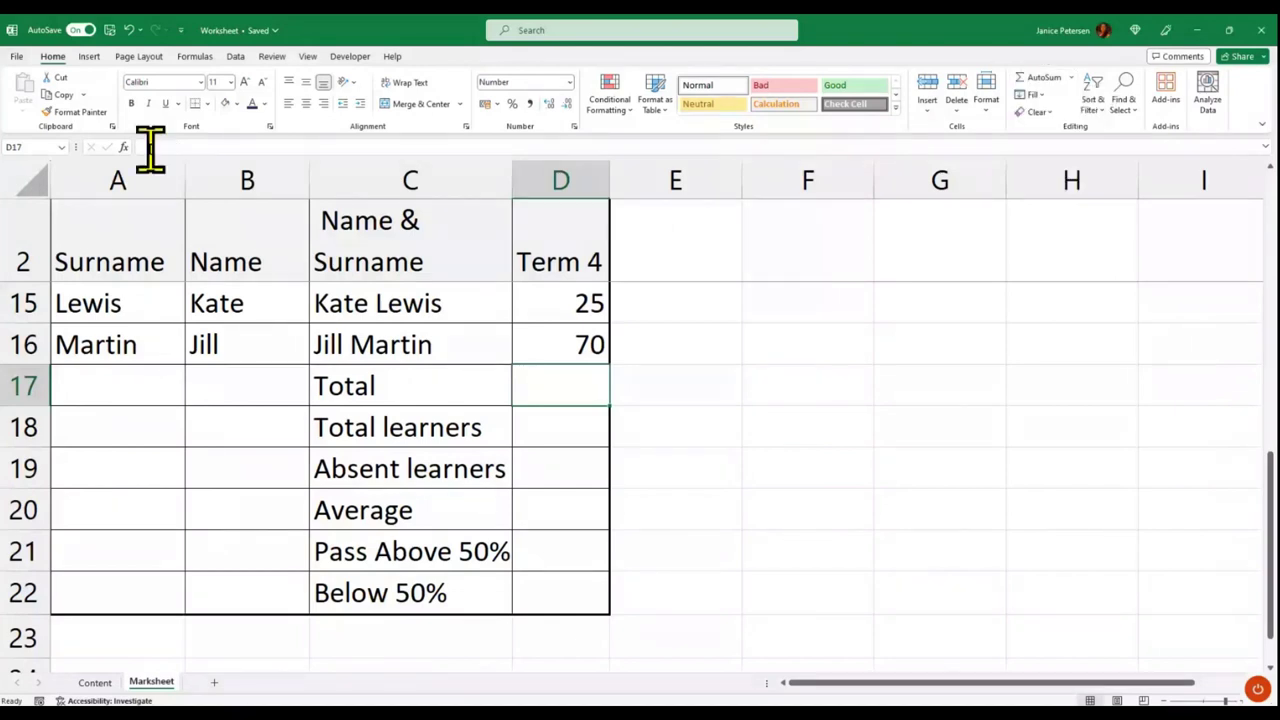
{"action": "type", "text": "="}
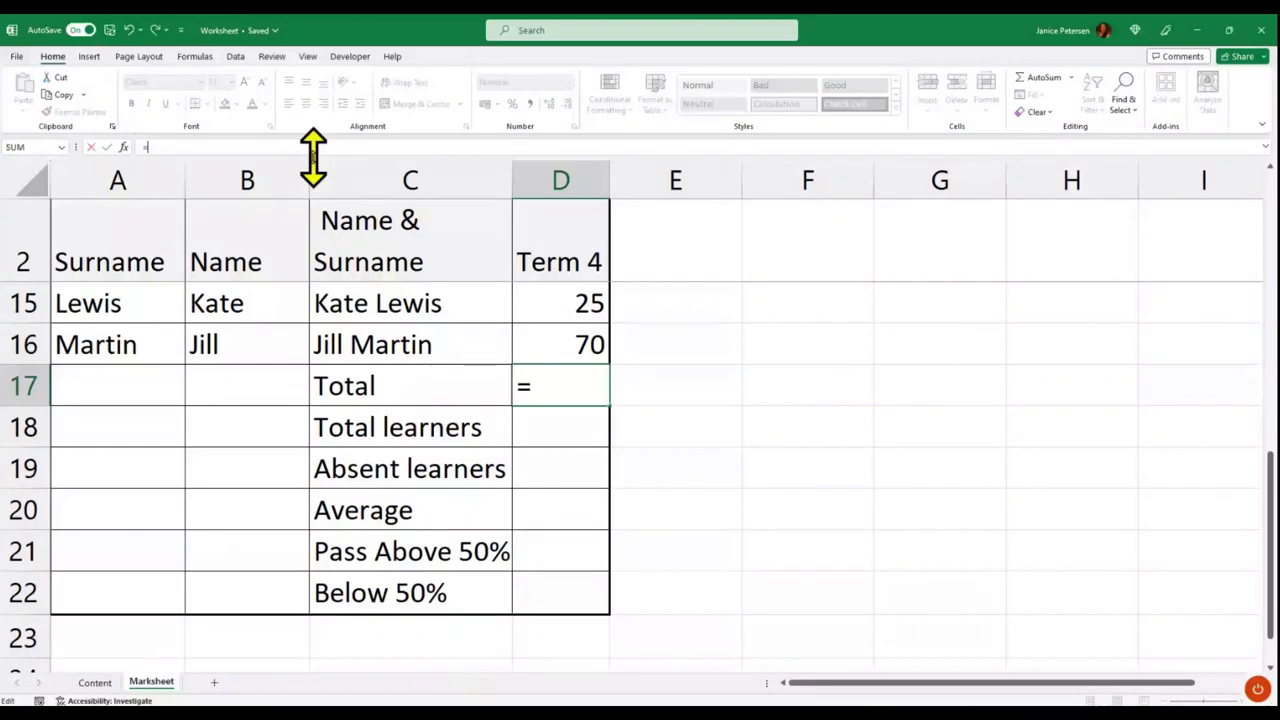
{"action": "left_click", "coordinate": [1071, 78]}
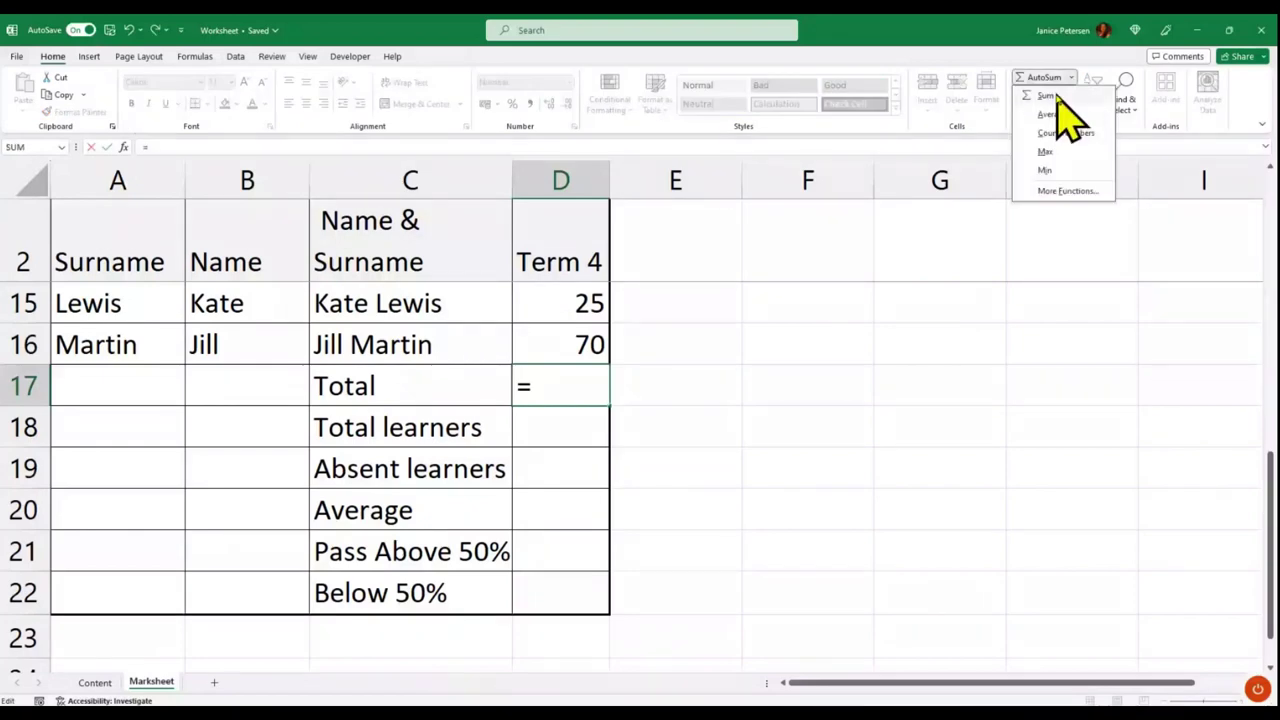
{"action": "key", "text": "Escape"}
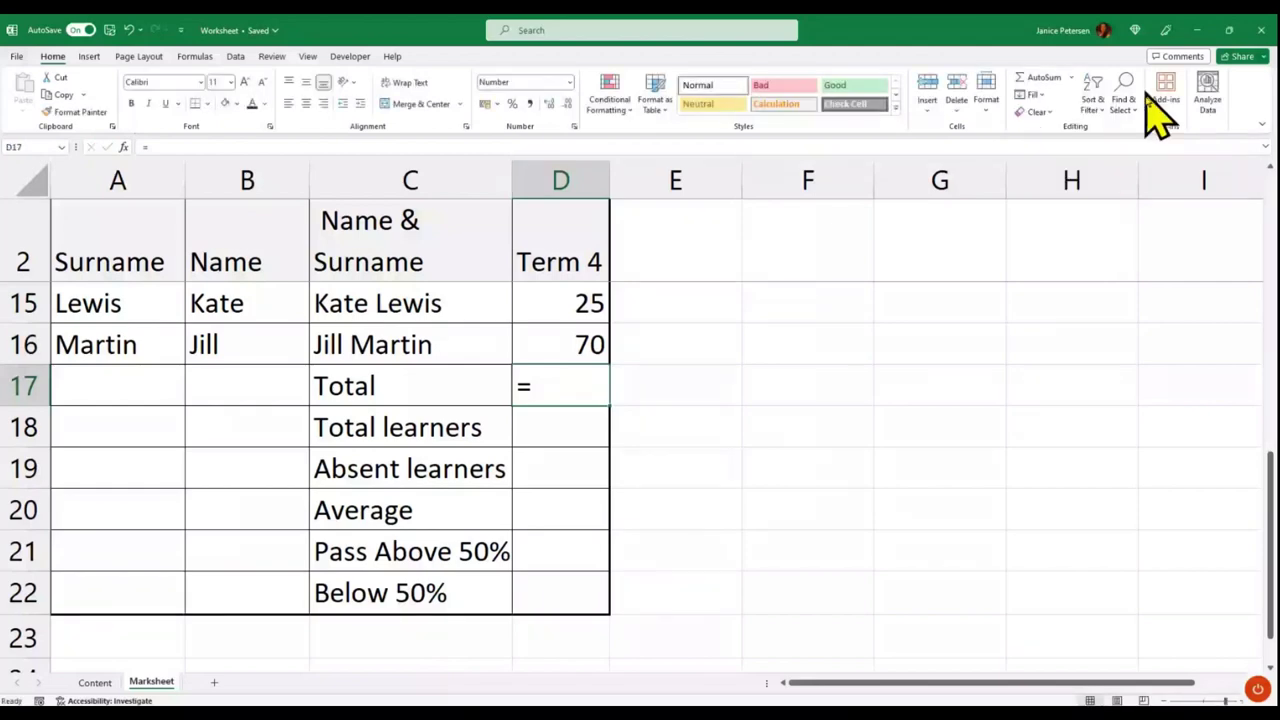
{"action": "key", "text": "alt+equal"}
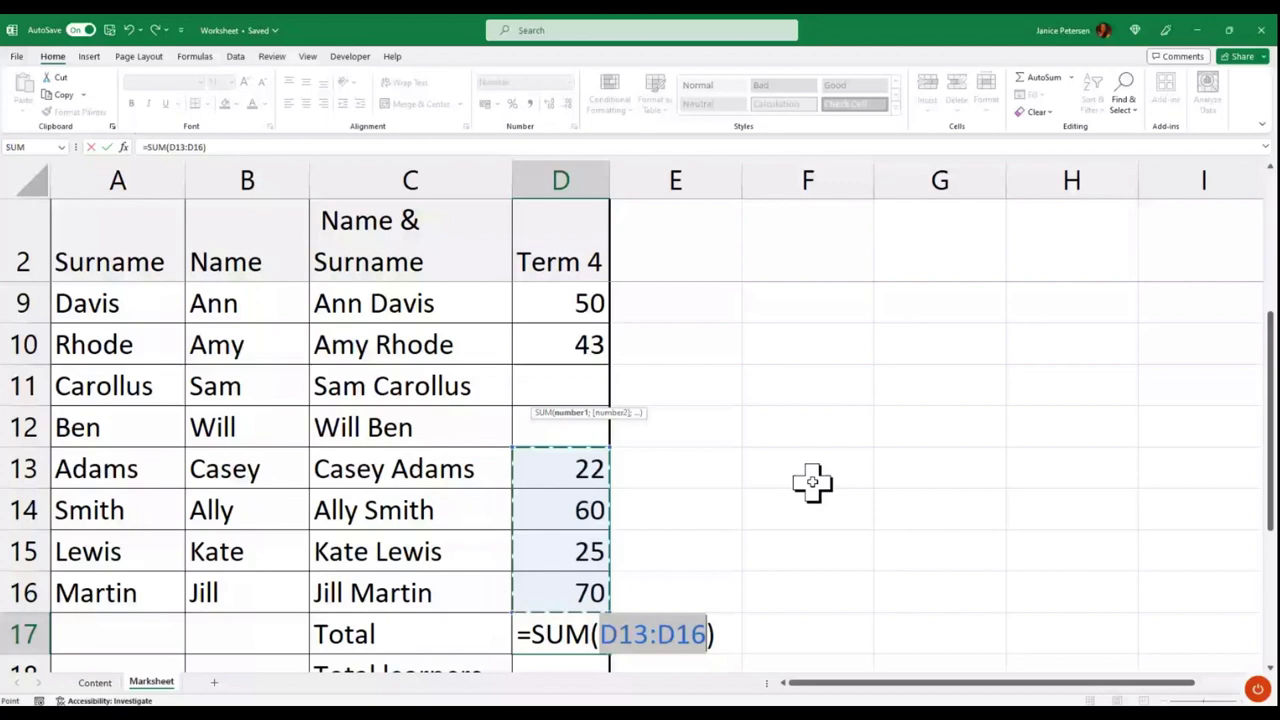
Set the SUM range to all Term 4 marks, D3:D16, and complete the formula in D17
{"action": "scroll", "coordinate": [397, 308], "scroll_direction": "up", "scroll_amount": 2}
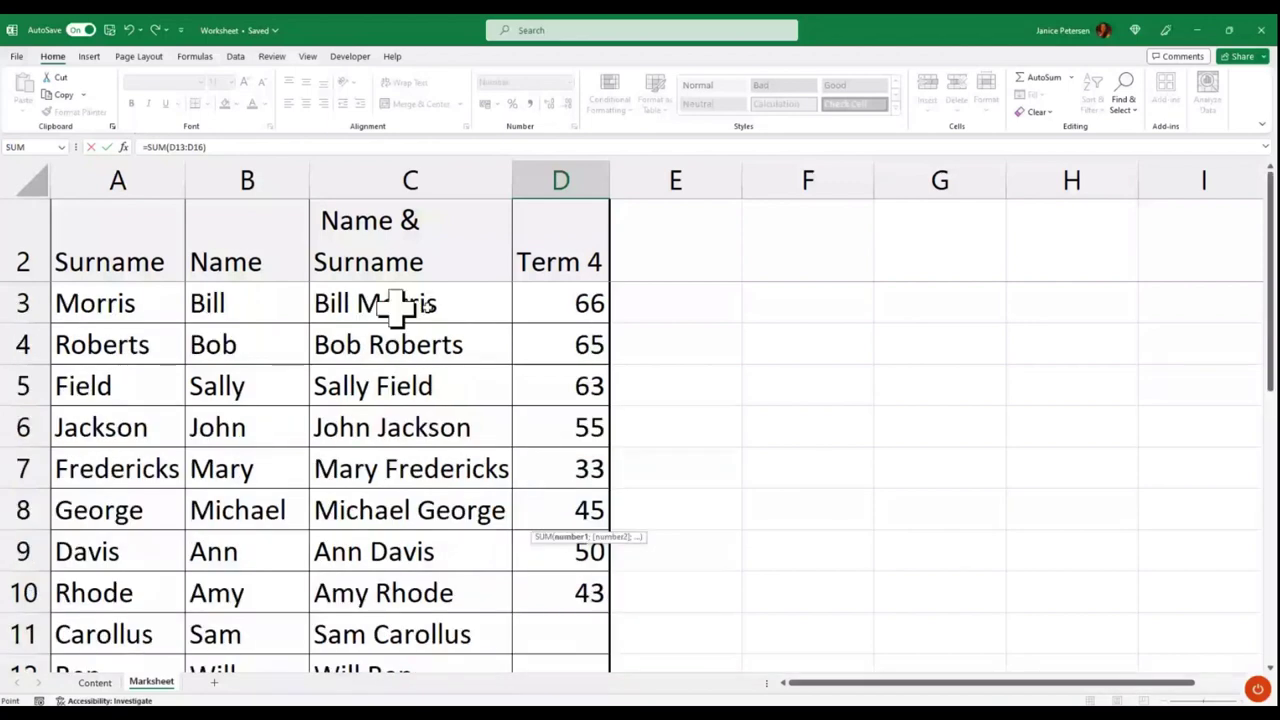
{"action": "left_click_drag", "start_coordinate": [560, 305], "coordinate": [561, 558]}
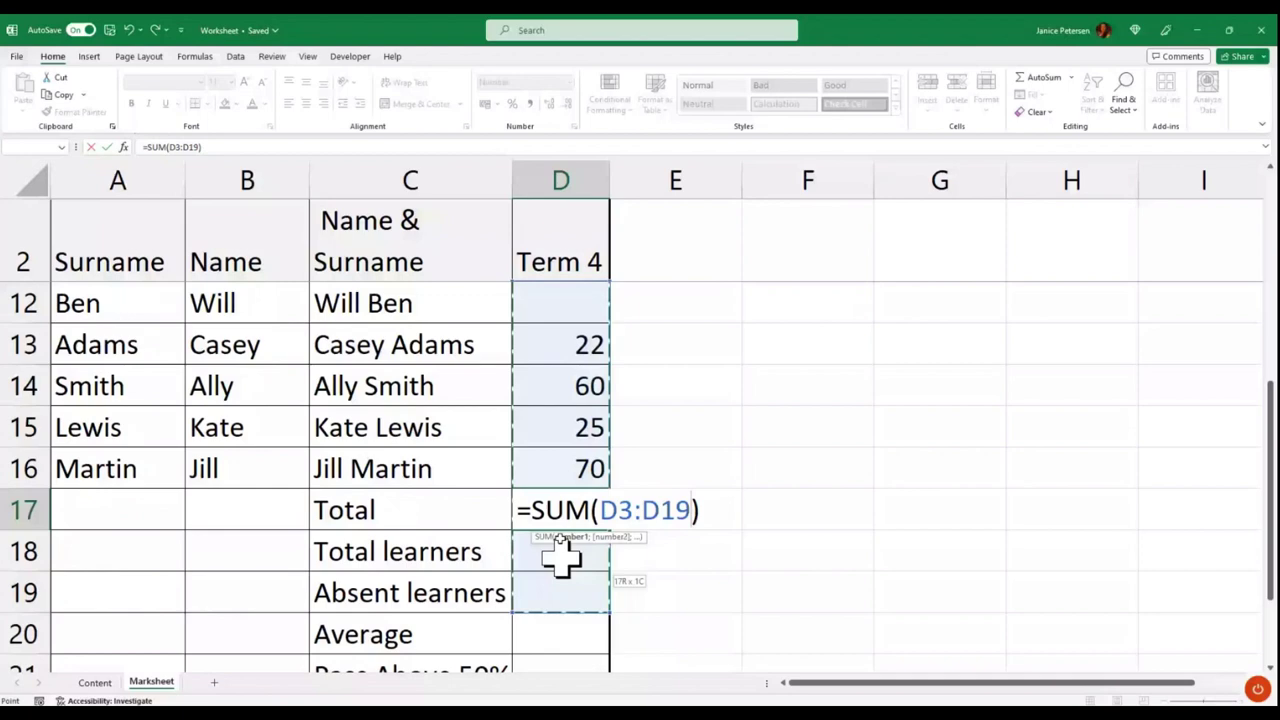
{"action": "left_click_drag", "start_coordinate": [561, 558], "coordinate": [561, 470]}
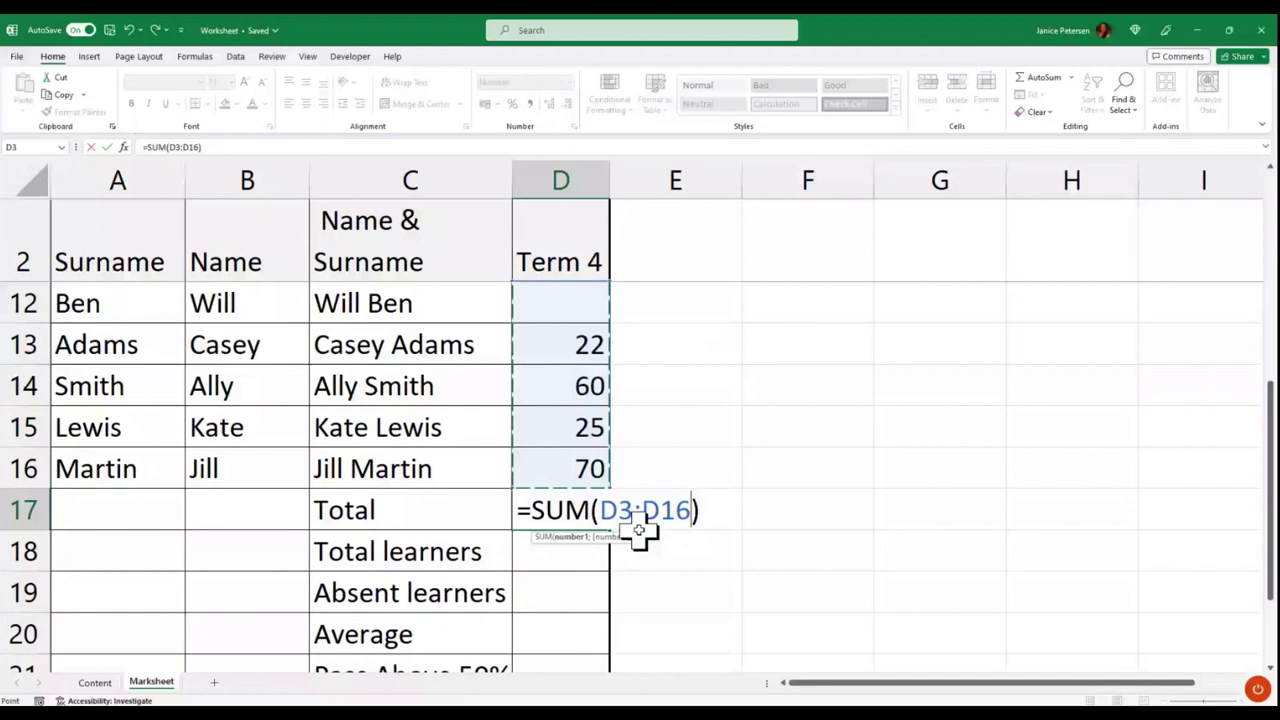
{"action": "scroll", "coordinate": [574, 318], "scroll_direction": "up", "scroll_amount": 3}
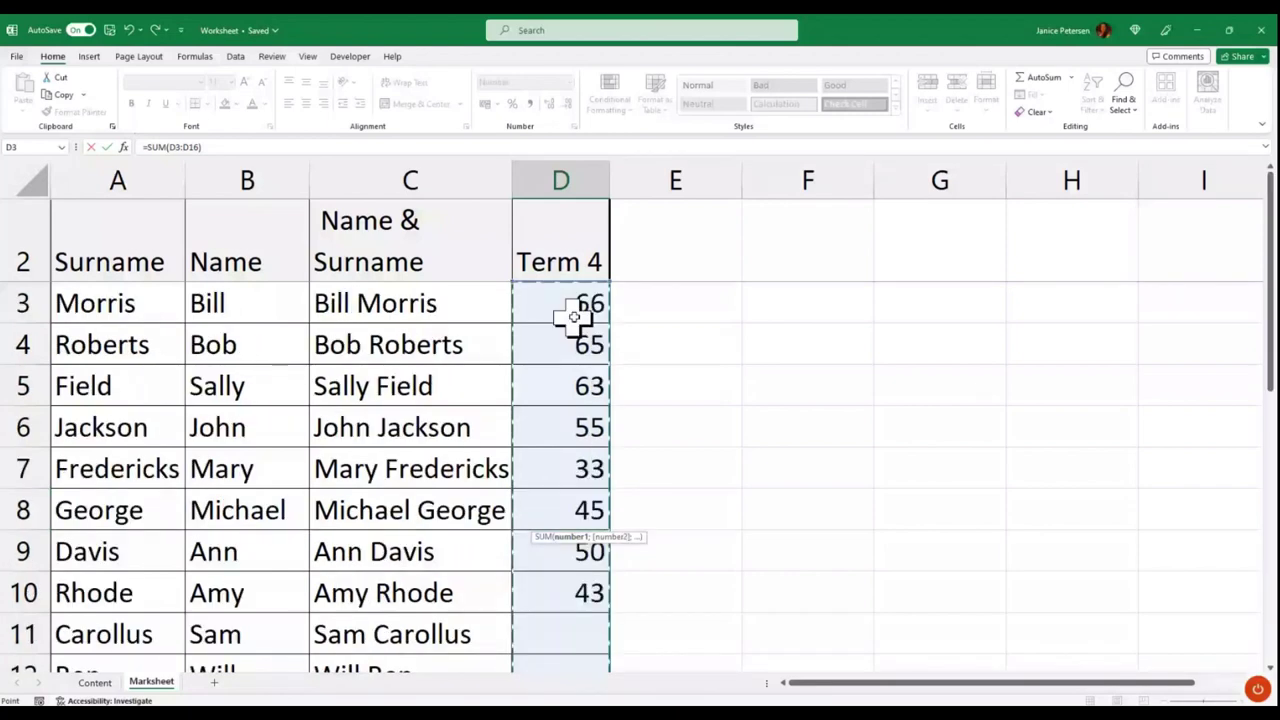
{"action": "scroll", "coordinate": [565, 355], "scroll_direction": "down", "scroll_amount": 2}
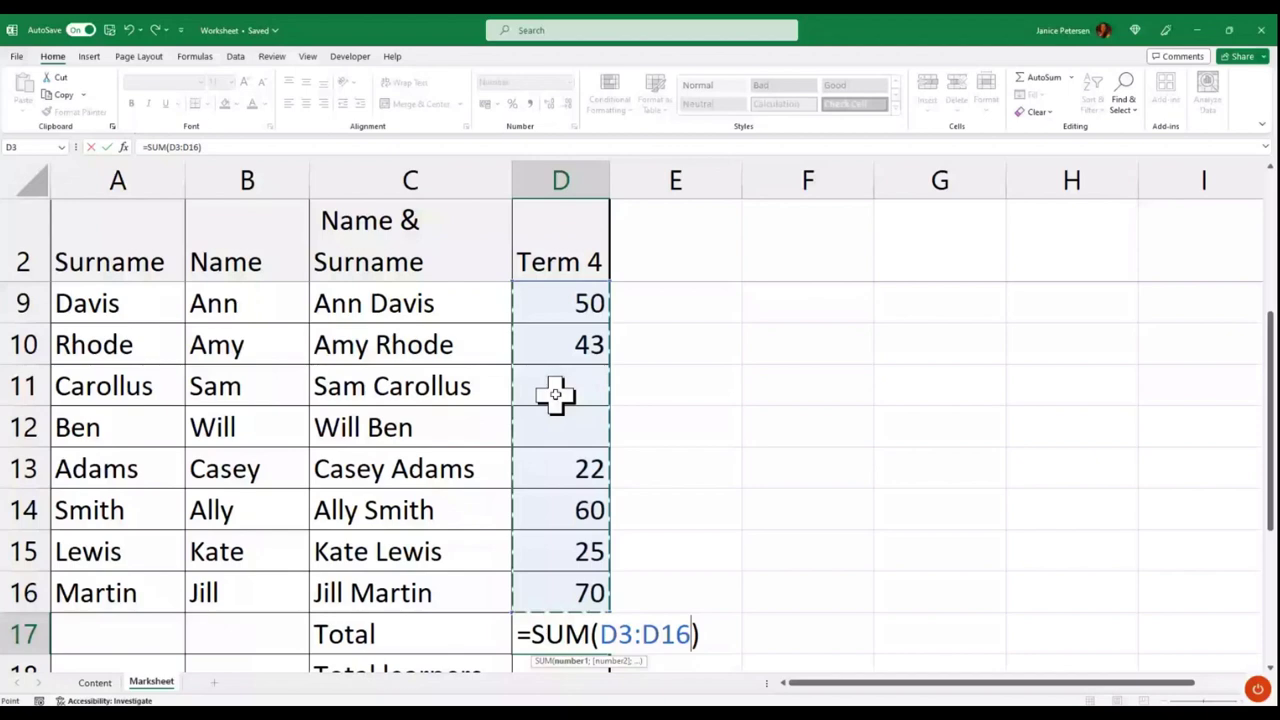
{"action": "key", "text": "ctrl+Return"}
Insert an AVERAGE function in cell D20 beside the Average label
{"action": "scroll", "coordinate": [570, 420], "scroll_direction": "down", "scroll_amount": 3}
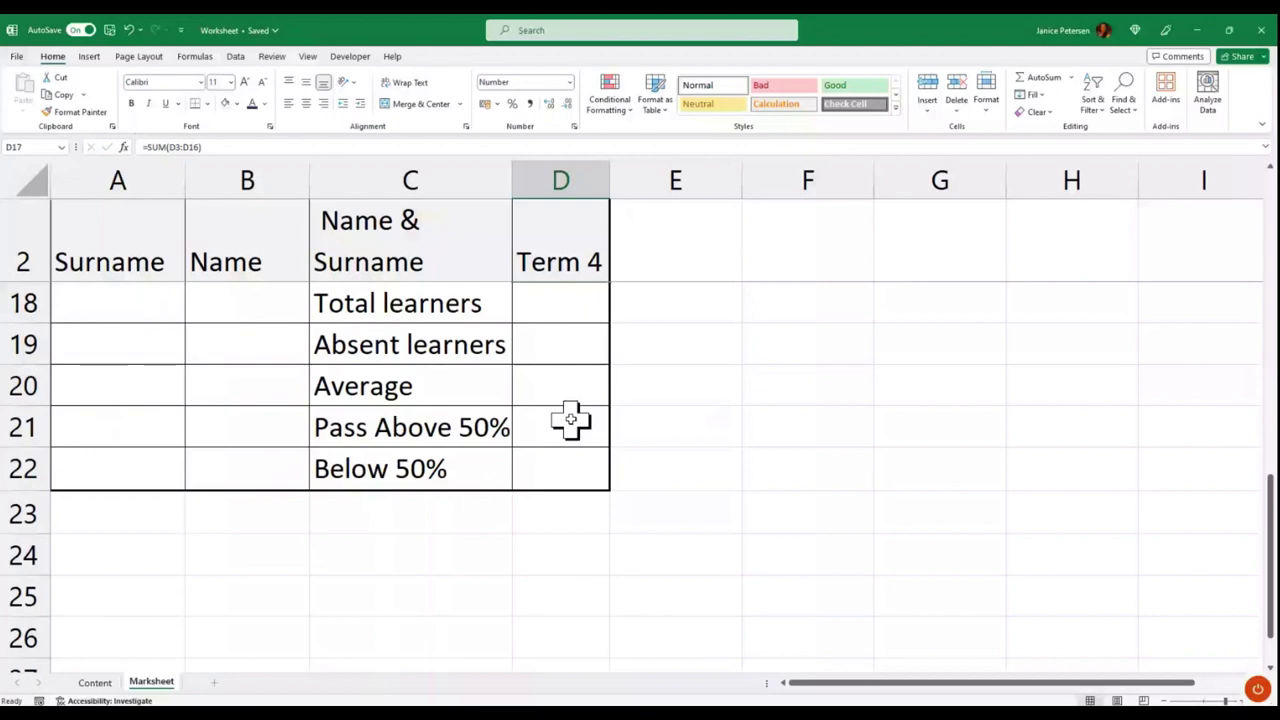
{"action": "scroll", "coordinate": [570, 420], "scroll_direction": "up", "scroll_amount": 1}
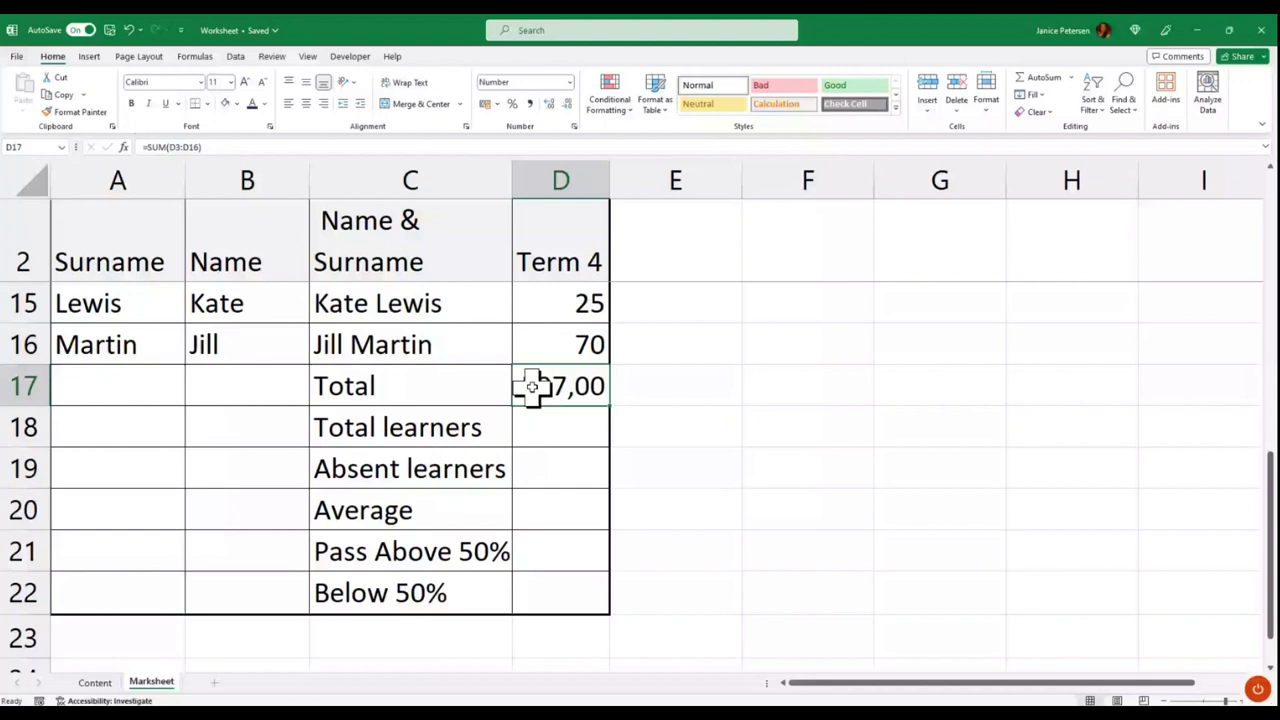
{"action": "left_click", "coordinate": [405, 512]}
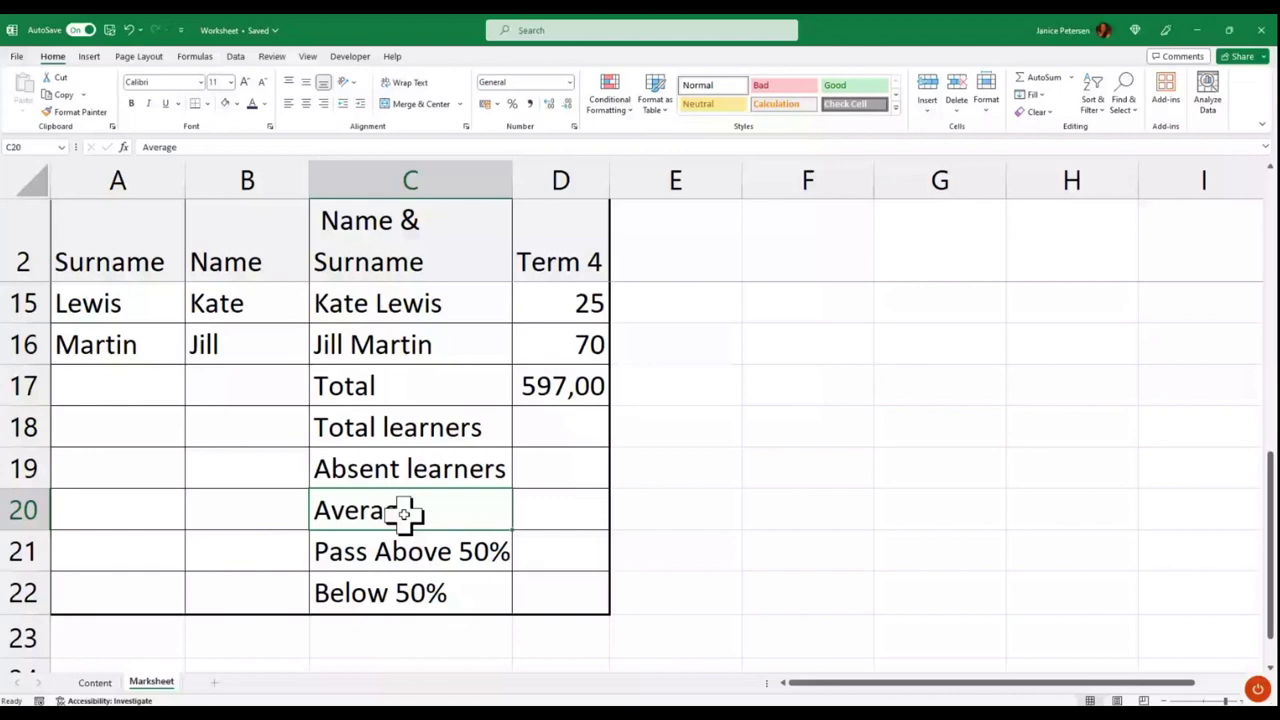
{"action": "left_click", "coordinate": [560, 510]}
{"action": "scroll", "coordinate": [700, 400], "scroll_direction": "up", "scroll_amount": 4}
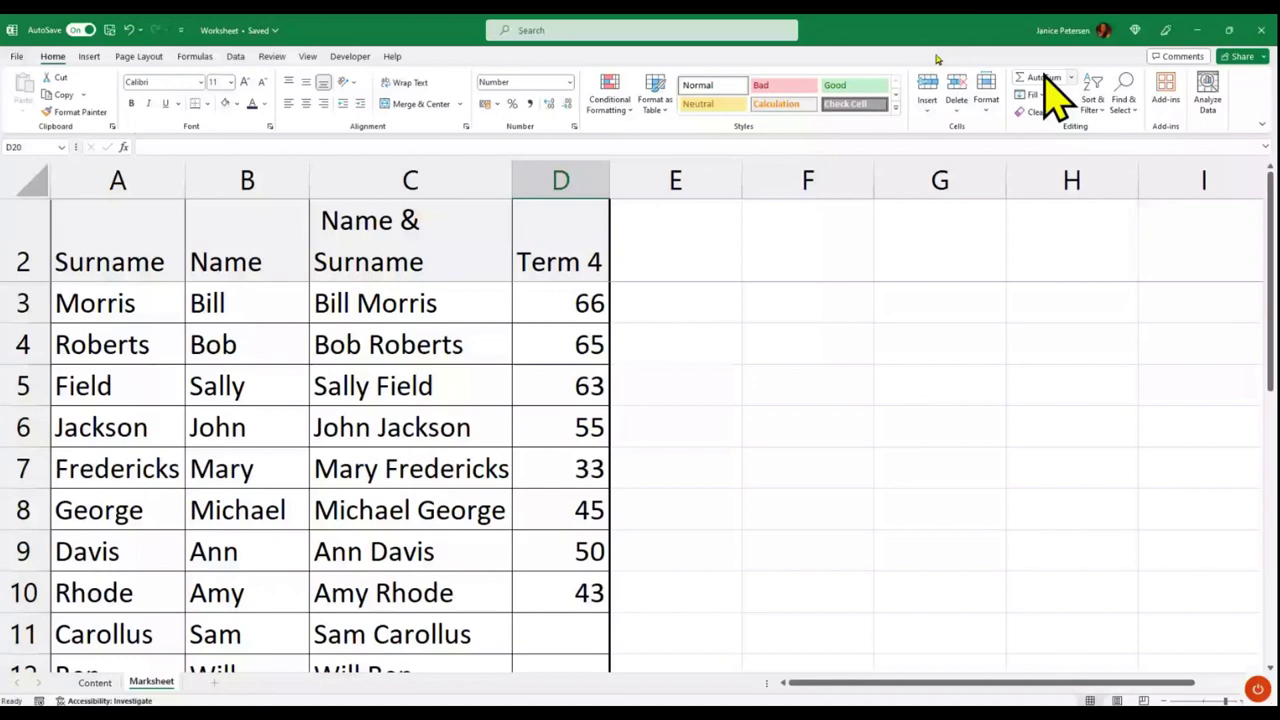
{"action": "type", "text": "="}
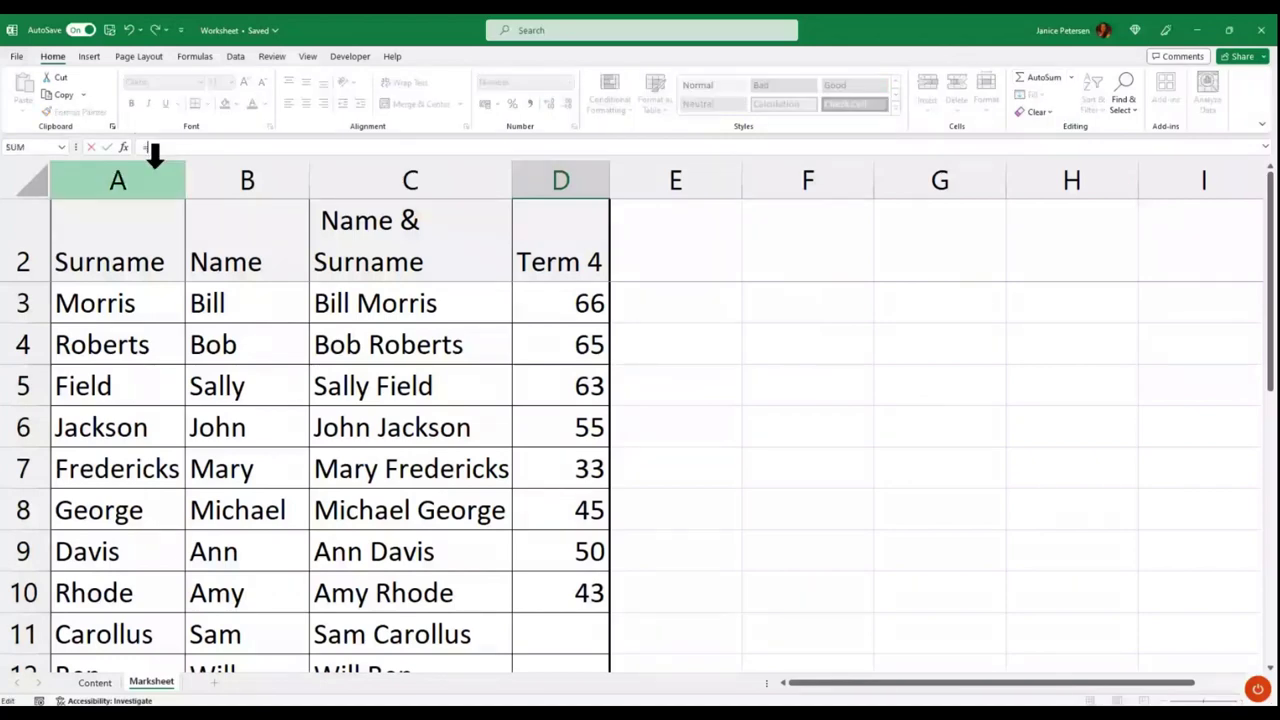
{"action": "left_click", "coordinate": [1071, 77]}
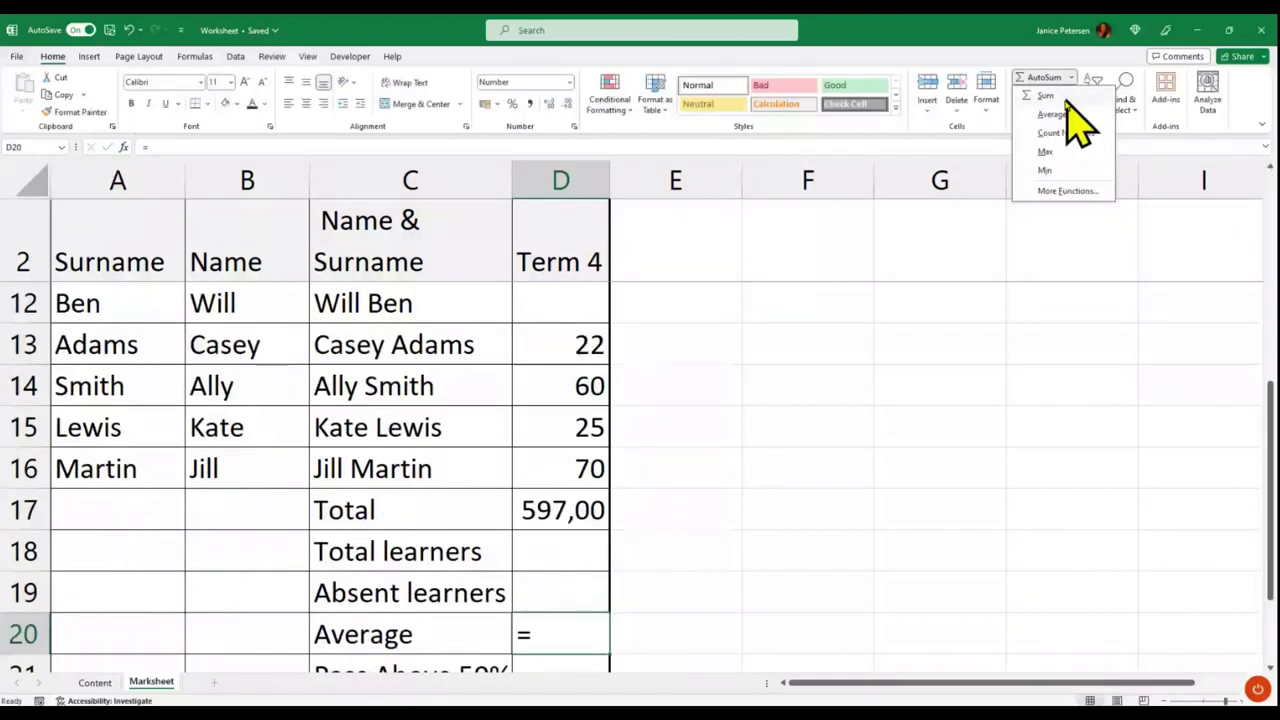
{"action": "left_click", "coordinate": [1066, 113]}
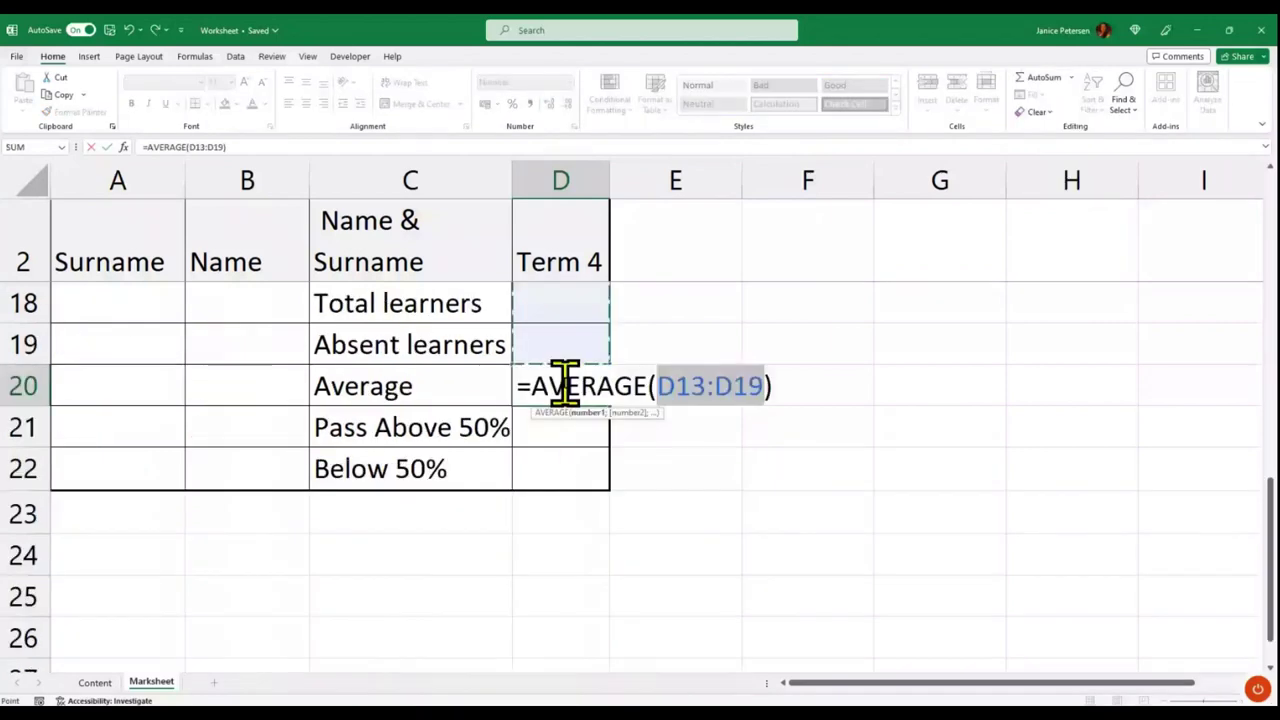
Set the AVERAGE range to D3:D16 and complete the formula in D20
{"action": "scroll", "coordinate": [556, 452], "scroll_direction": "up", "scroll_amount": 2}
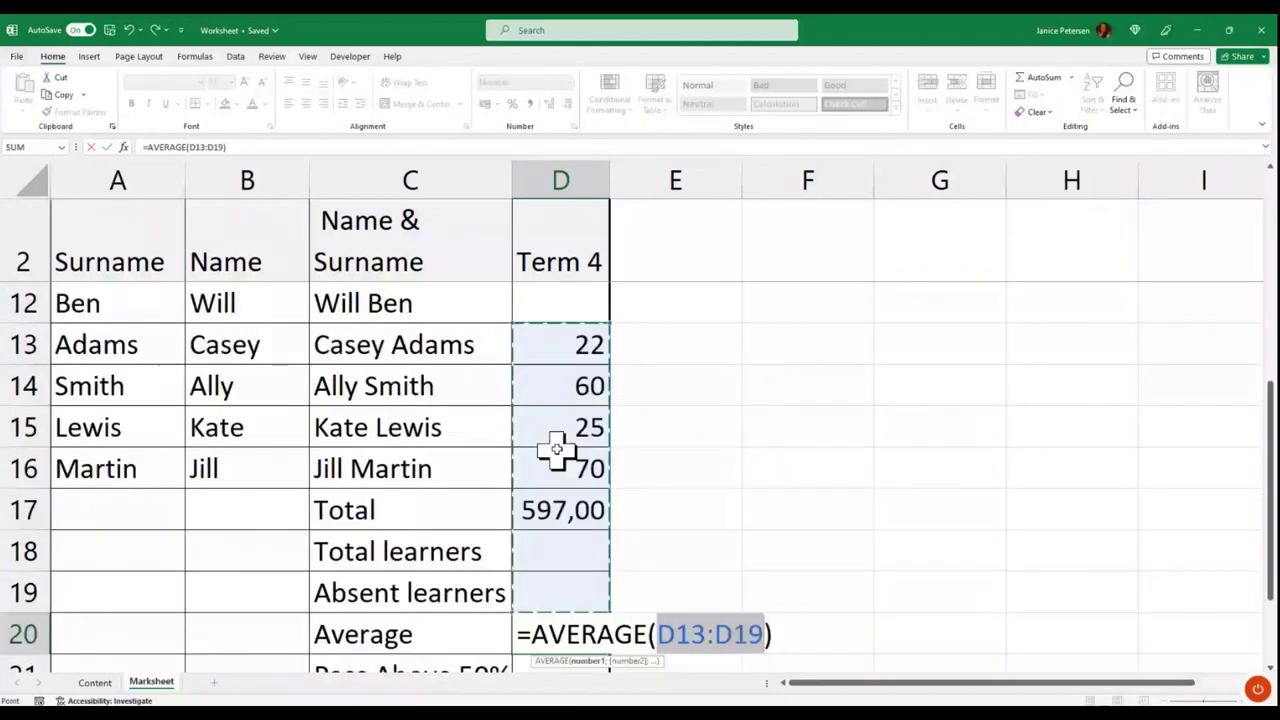
{"action": "scroll", "coordinate": [556, 452], "scroll_direction": "up", "scroll_amount": 3}
{"action": "left_click_drag", "start_coordinate": [560, 303], "coordinate": [588, 556]}
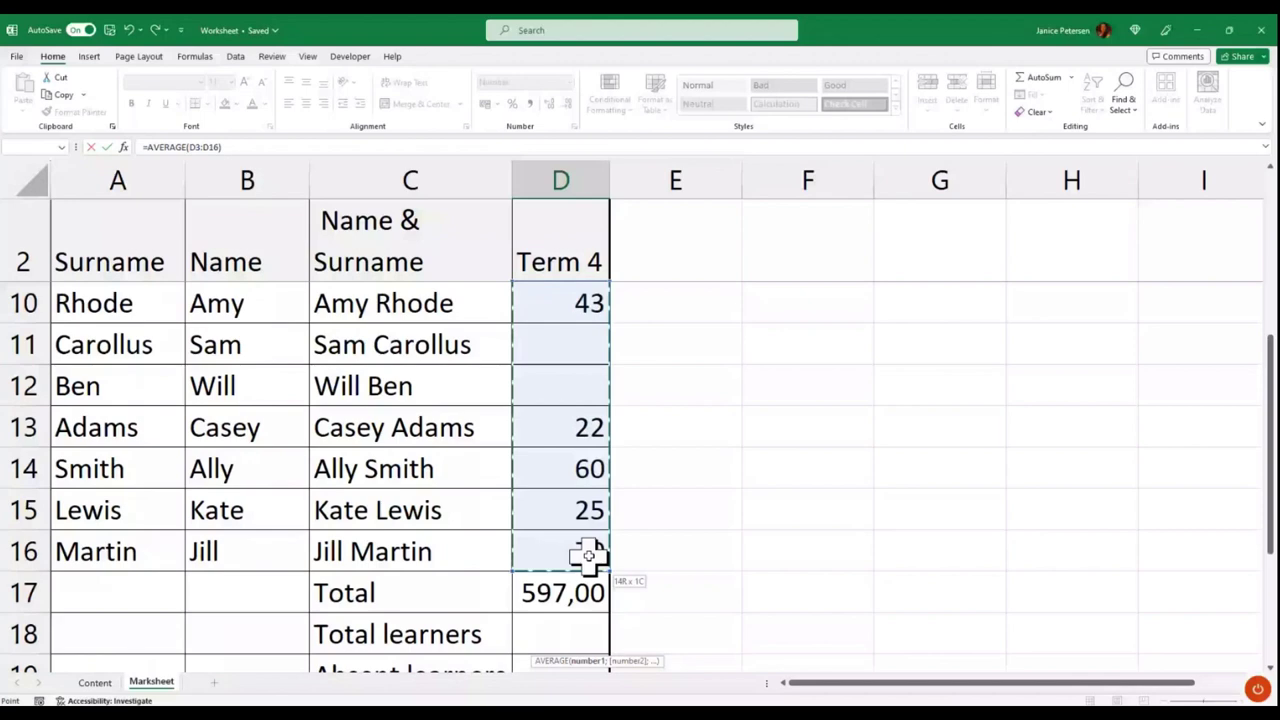
{"action": "left_click_drag", "start_coordinate": [588, 556], "coordinate": [588, 556]}
{"action": "scroll", "coordinate": [685, 355], "scroll_direction": "down", "scroll_amount": 3}
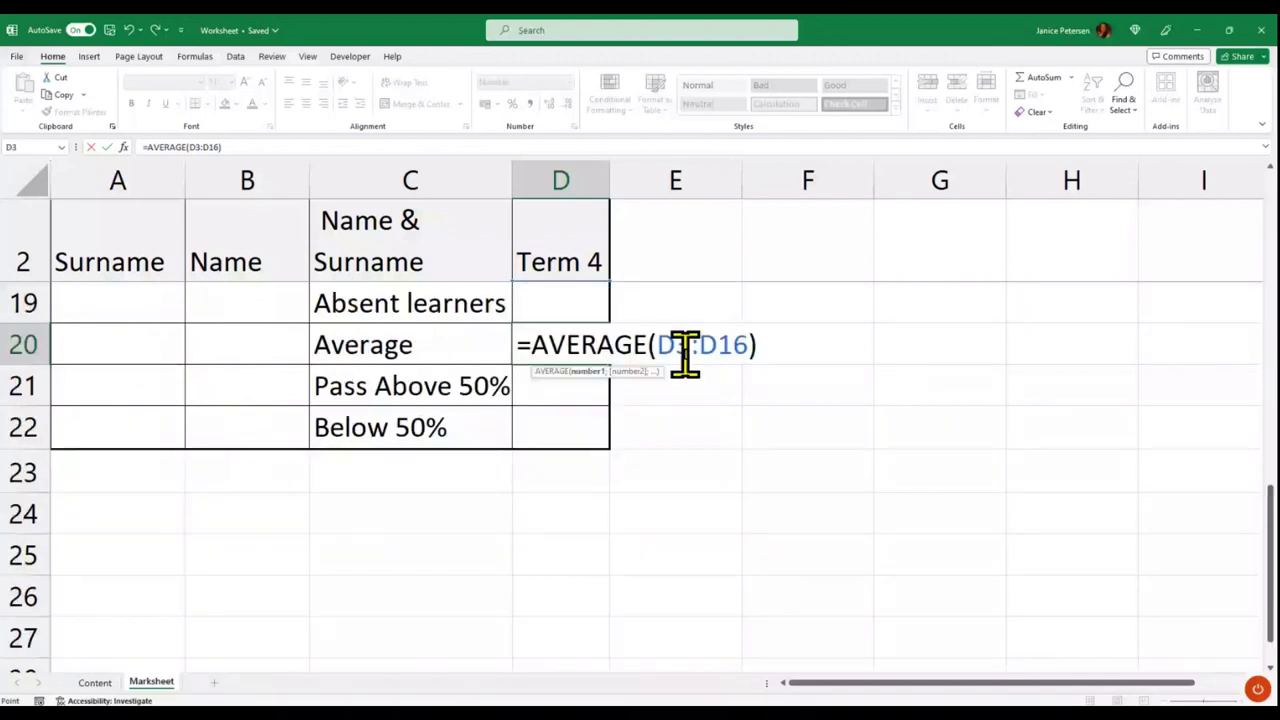
{"action": "left_click", "coordinate": [281, 147]}
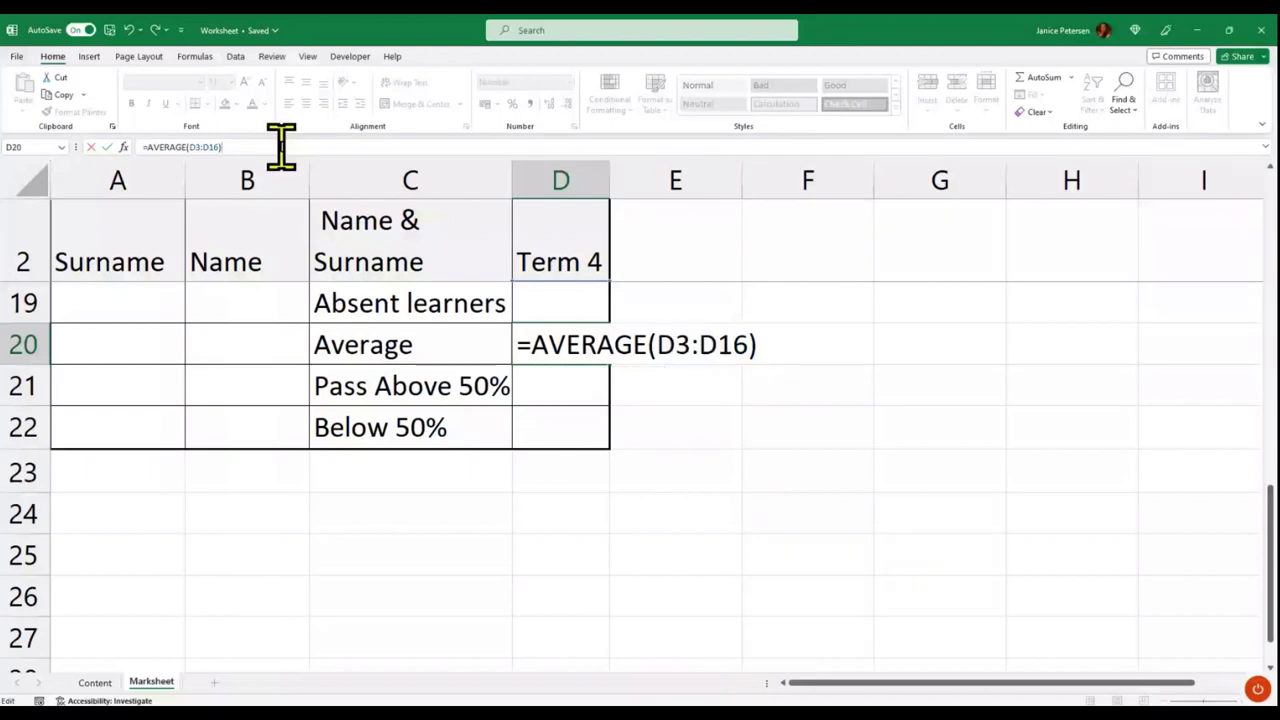
{"action": "key", "text": "Return"}
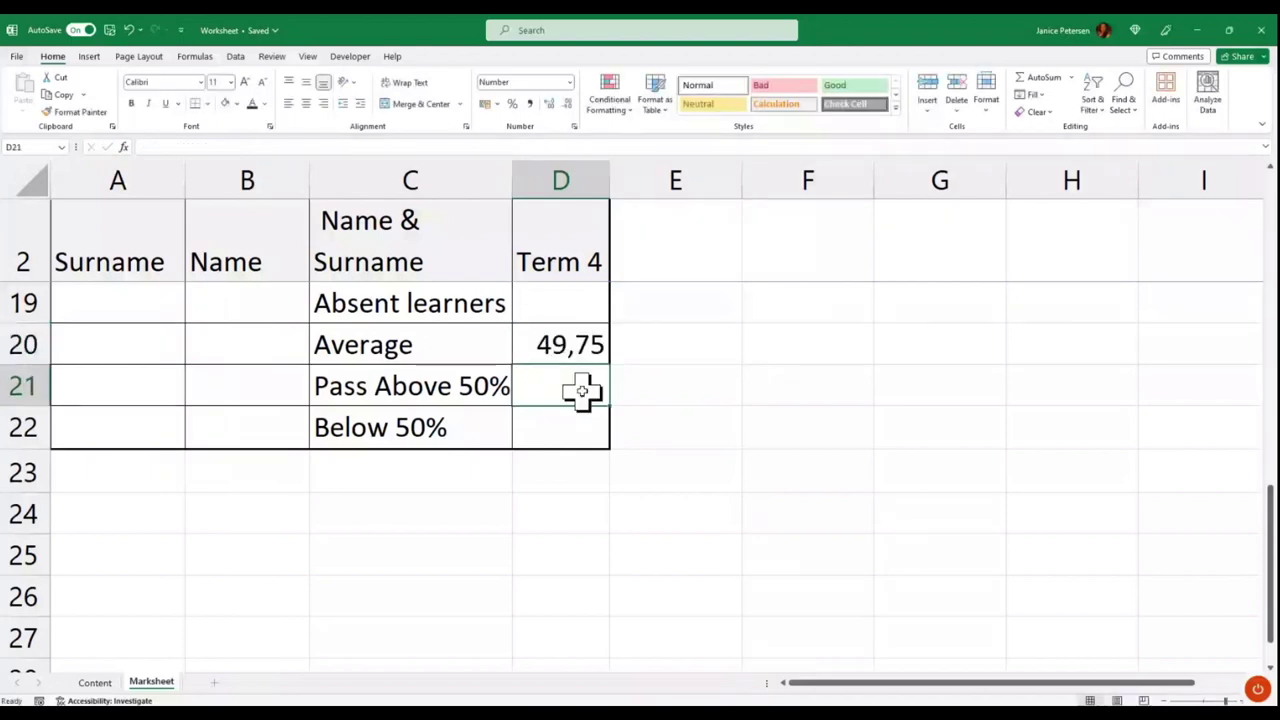
{"action": "scroll", "coordinate": [581, 391], "scroll_direction": "up", "scroll_amount": 2}
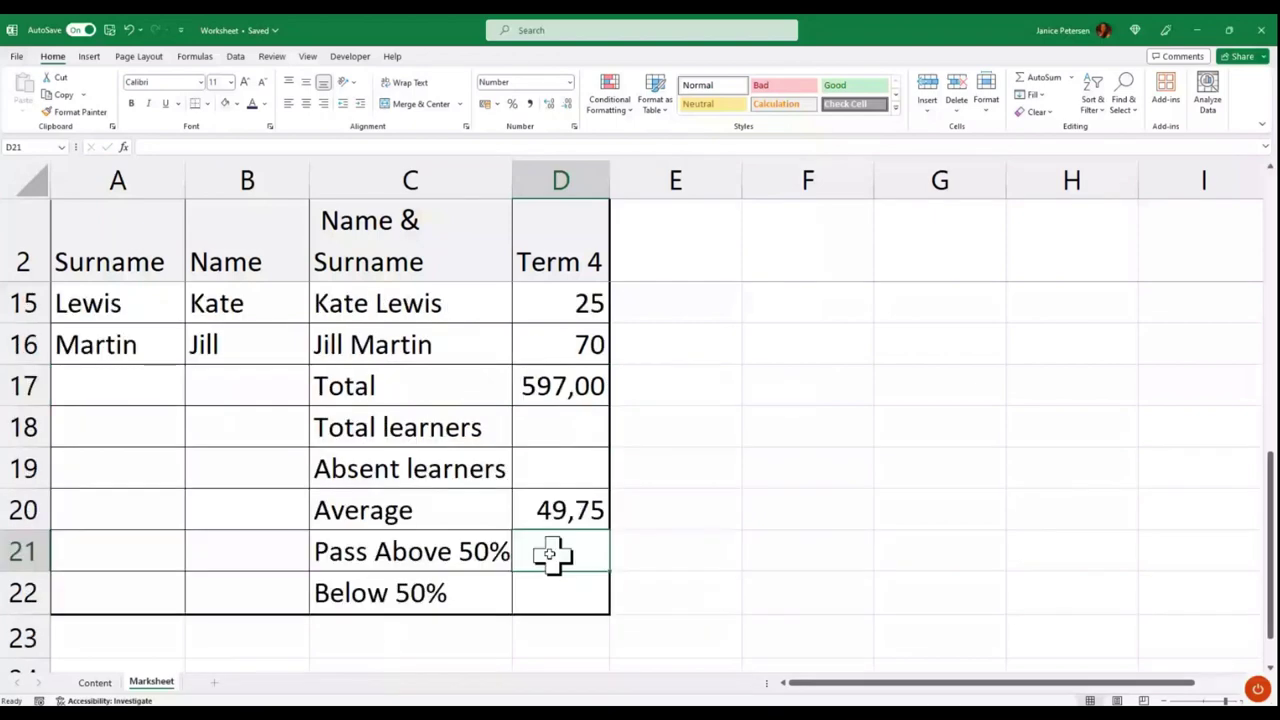
{"action": "scroll", "coordinate": [593, 350], "scroll_direction": "up", "scroll_amount": 3}
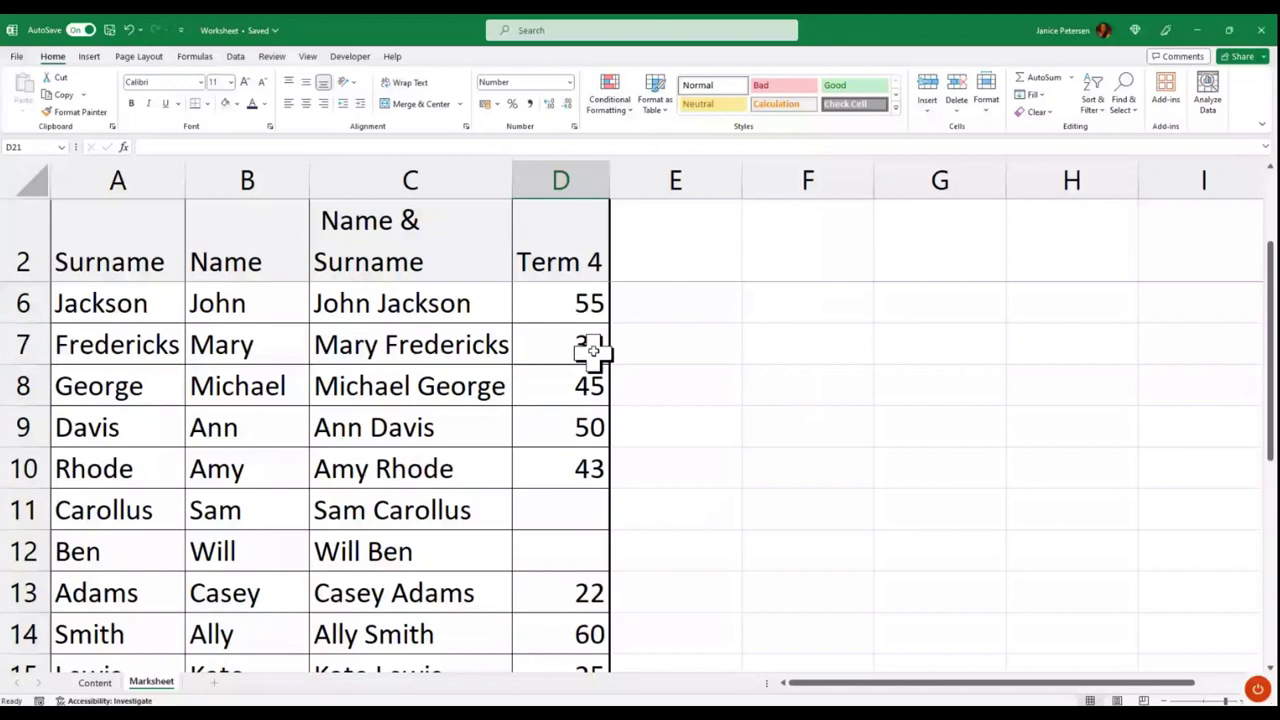
{"action": "scroll", "coordinate": [593, 350], "scroll_direction": "down", "scroll_amount": 3}
{"action": "key", "text": "Up"}
{"action": "key", "text": "Up"}
{"action": "key", "text": "Up"}
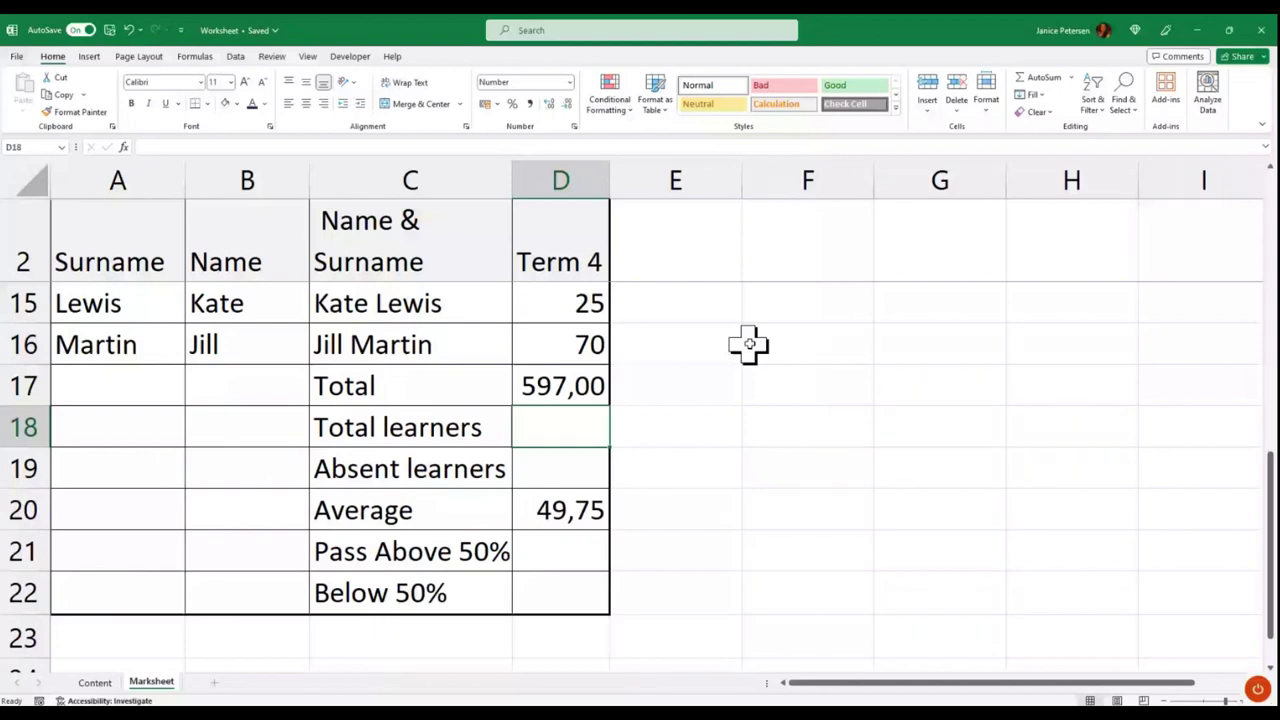
Insert a blank column before the Surname column
{"action": "scroll", "coordinate": [502, 396], "scroll_direction": "up", "scroll_amount": 4}
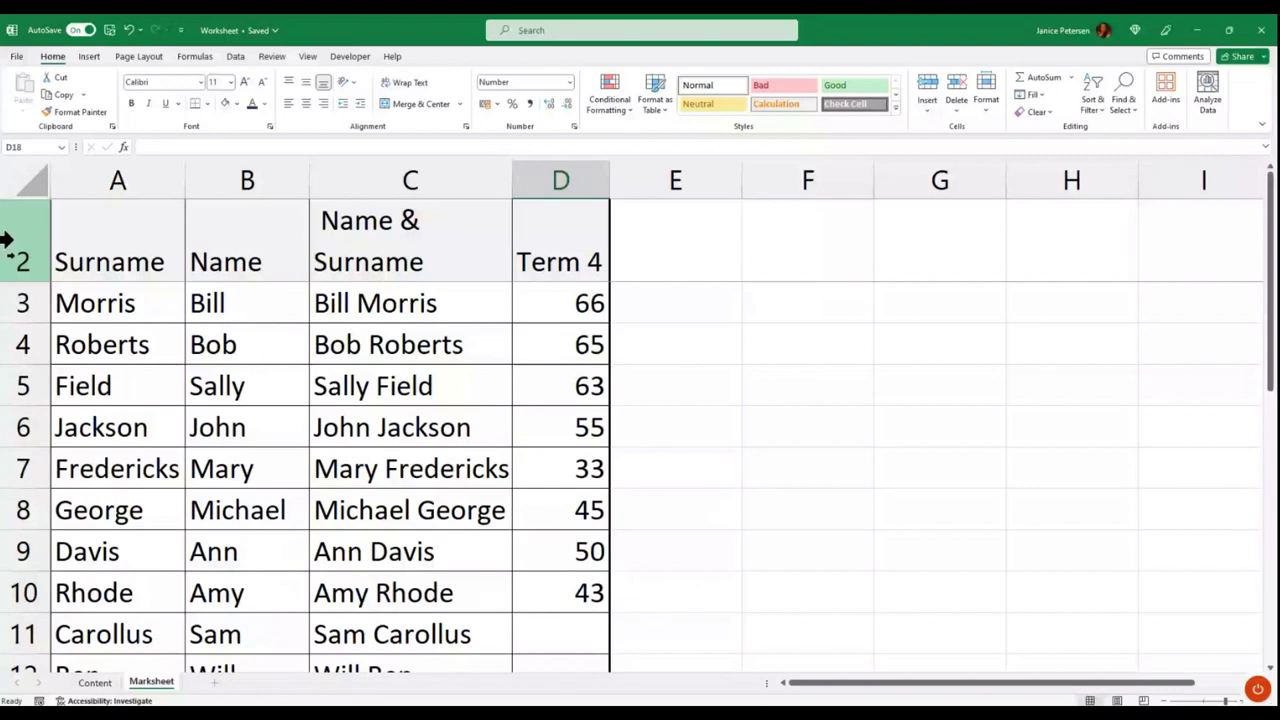
{"action": "left_click", "coordinate": [143, 175]}
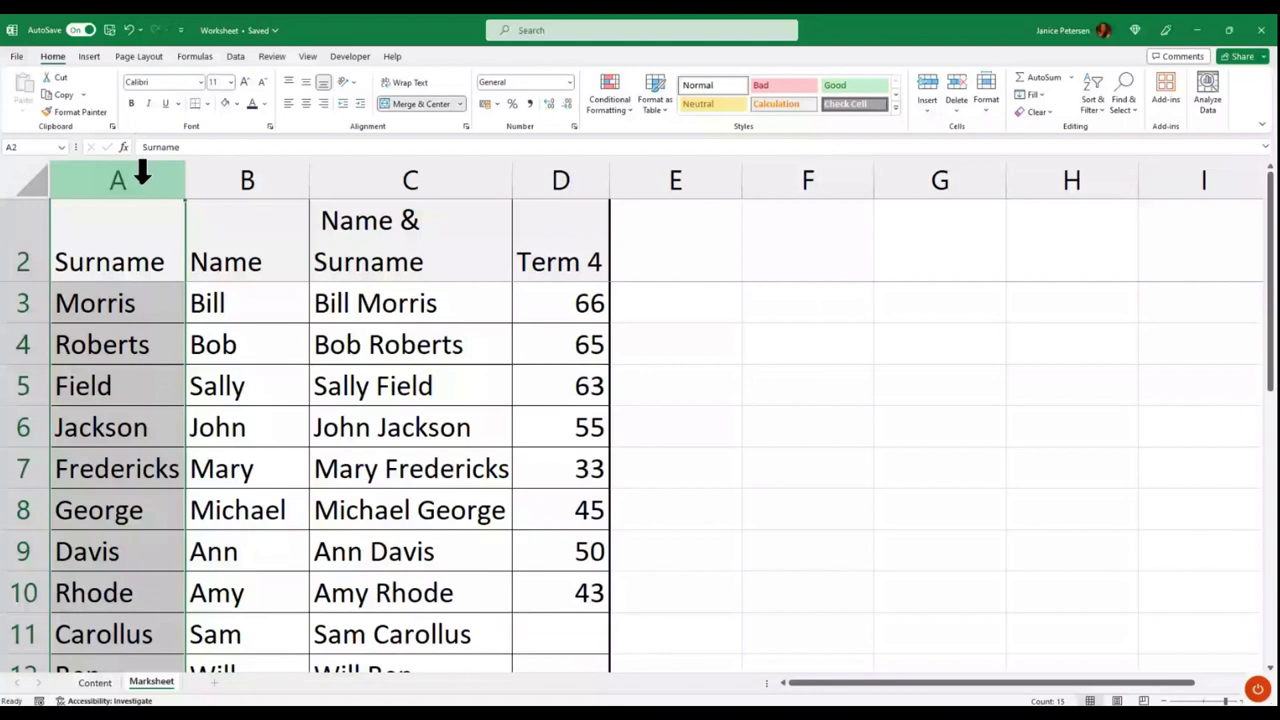
{"action": "right_click", "coordinate": [143, 175]}
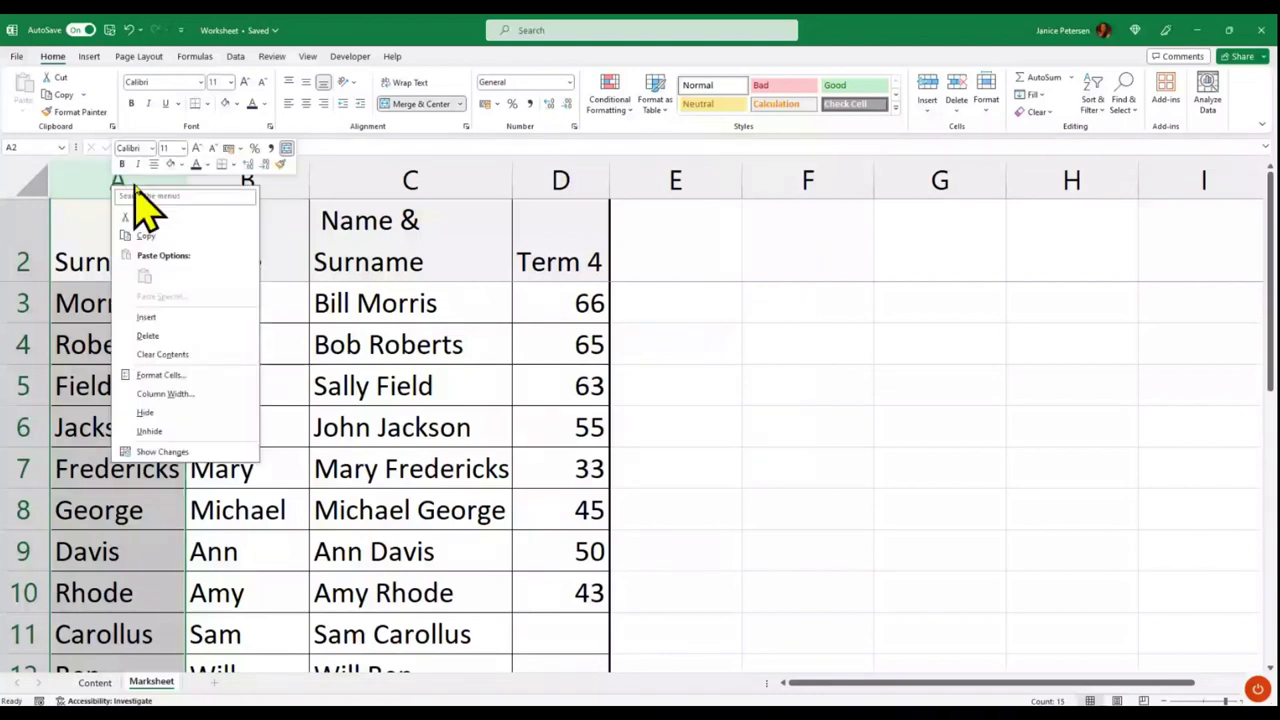
{"action": "left_click", "coordinate": [112, 183]}
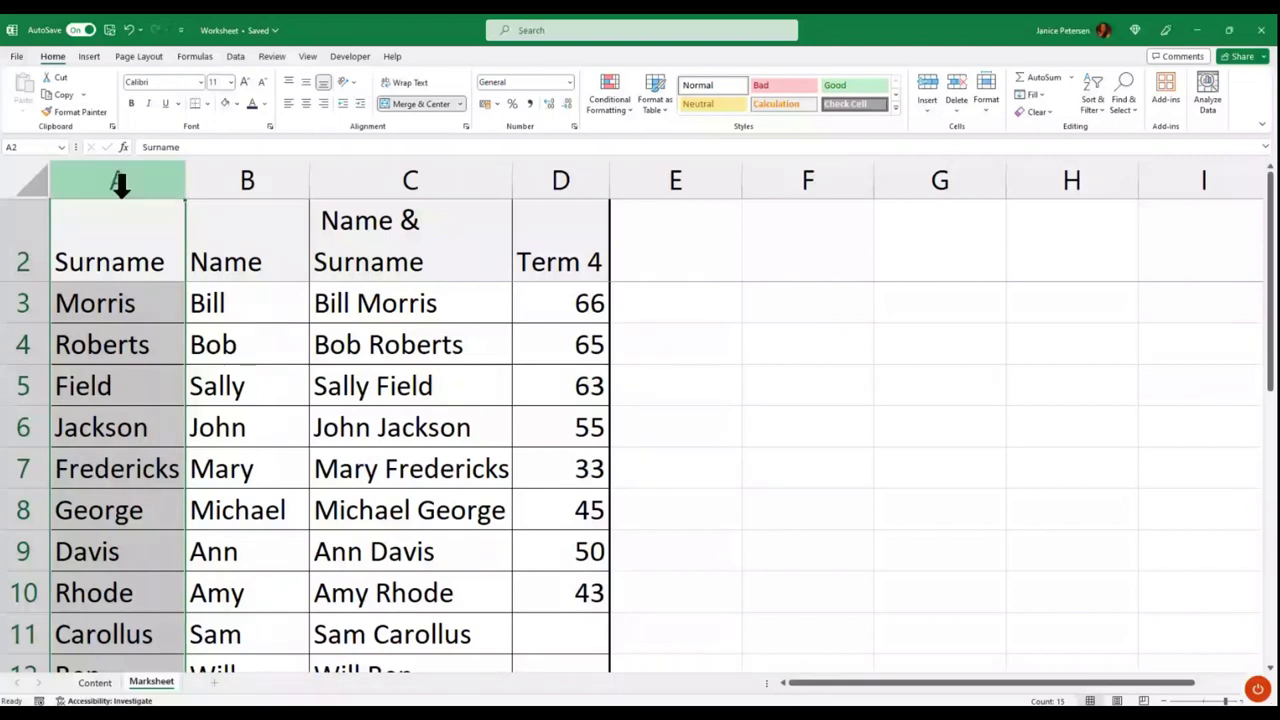
{"action": "key", "text": "ctrl+shift+plus"}
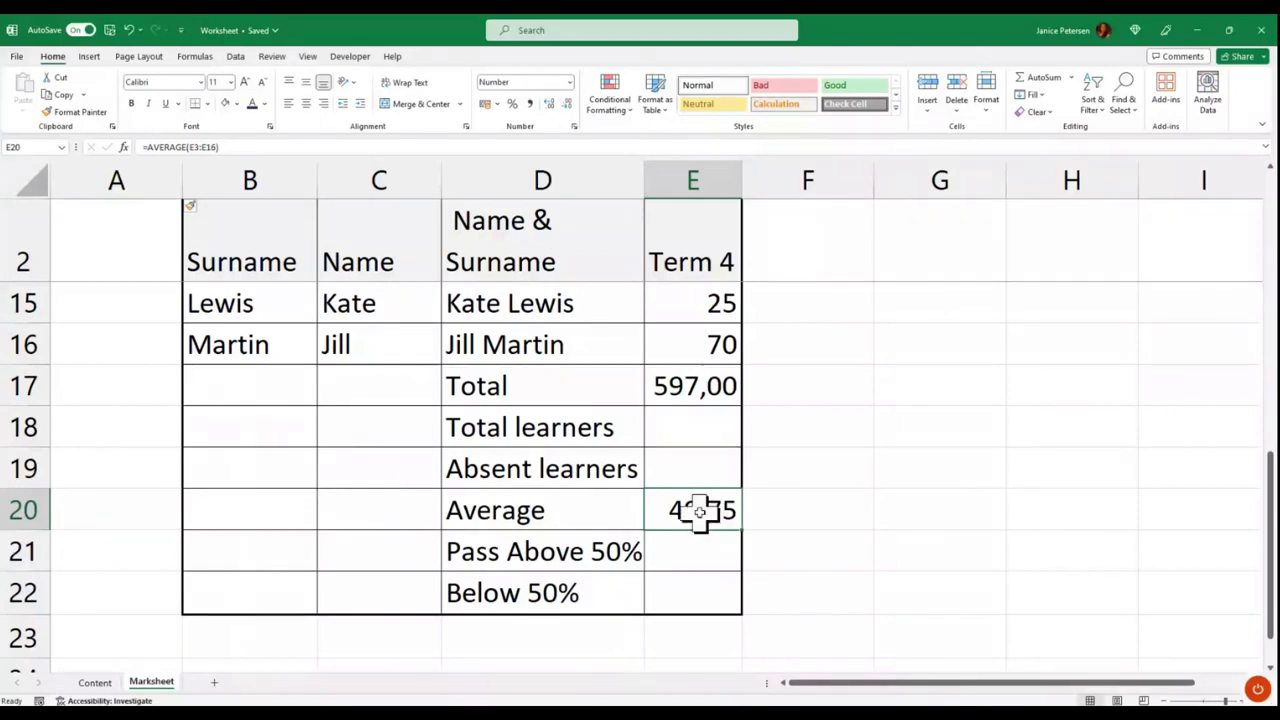
Narrow the new blank column A to a width of about 2.5
{"action": "scroll", "coordinate": [700, 512], "scroll_direction": "up", "scroll_amount": 2}
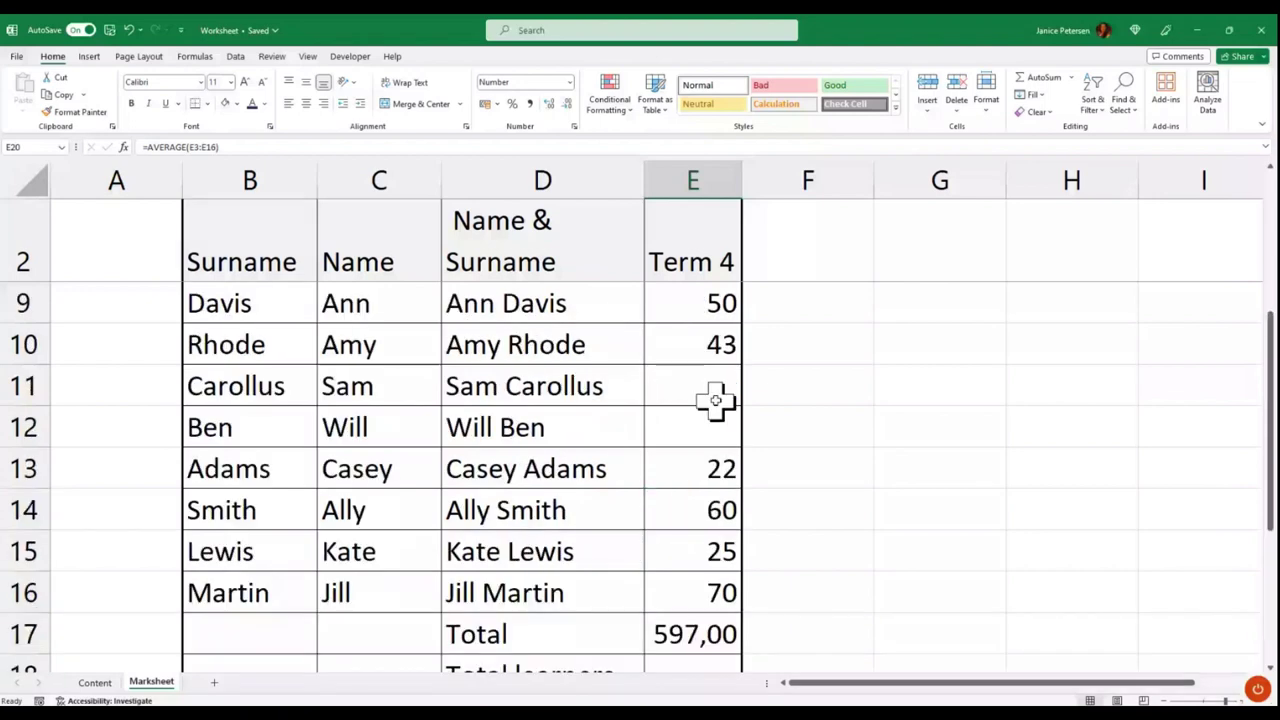
{"action": "scroll", "coordinate": [716, 400], "scroll_direction": "up", "scroll_amount": 2}
{"action": "left_click", "coordinate": [122, 235]}
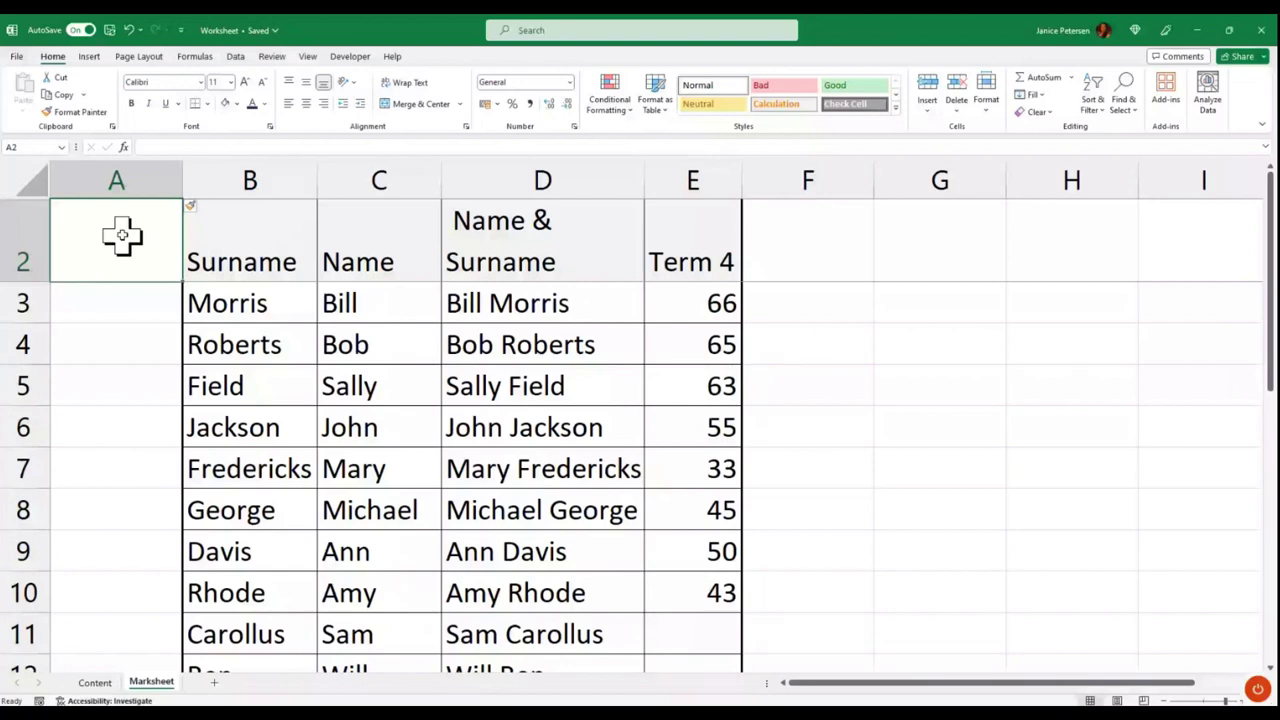
{"action": "left_click_drag", "start_coordinate": [183, 181], "coordinate": [168, 182]}
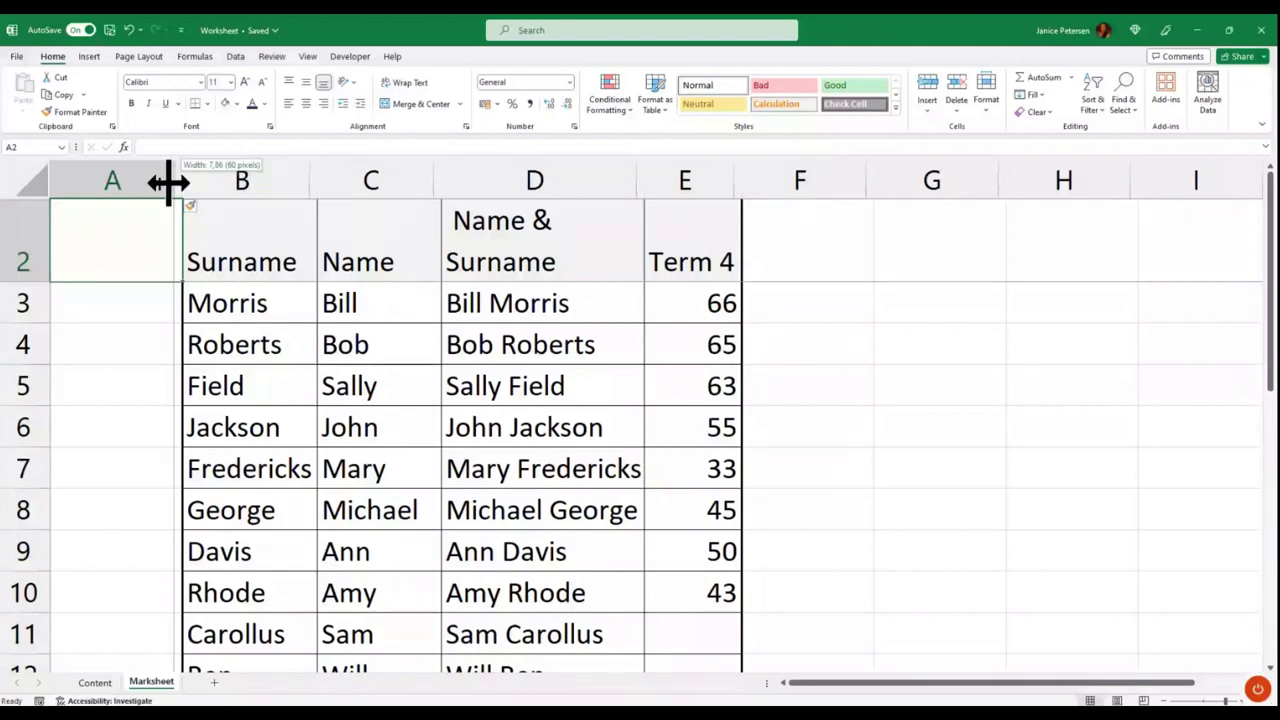
{"action": "left_click_drag", "start_coordinate": [168, 182], "coordinate": [98, 187]}
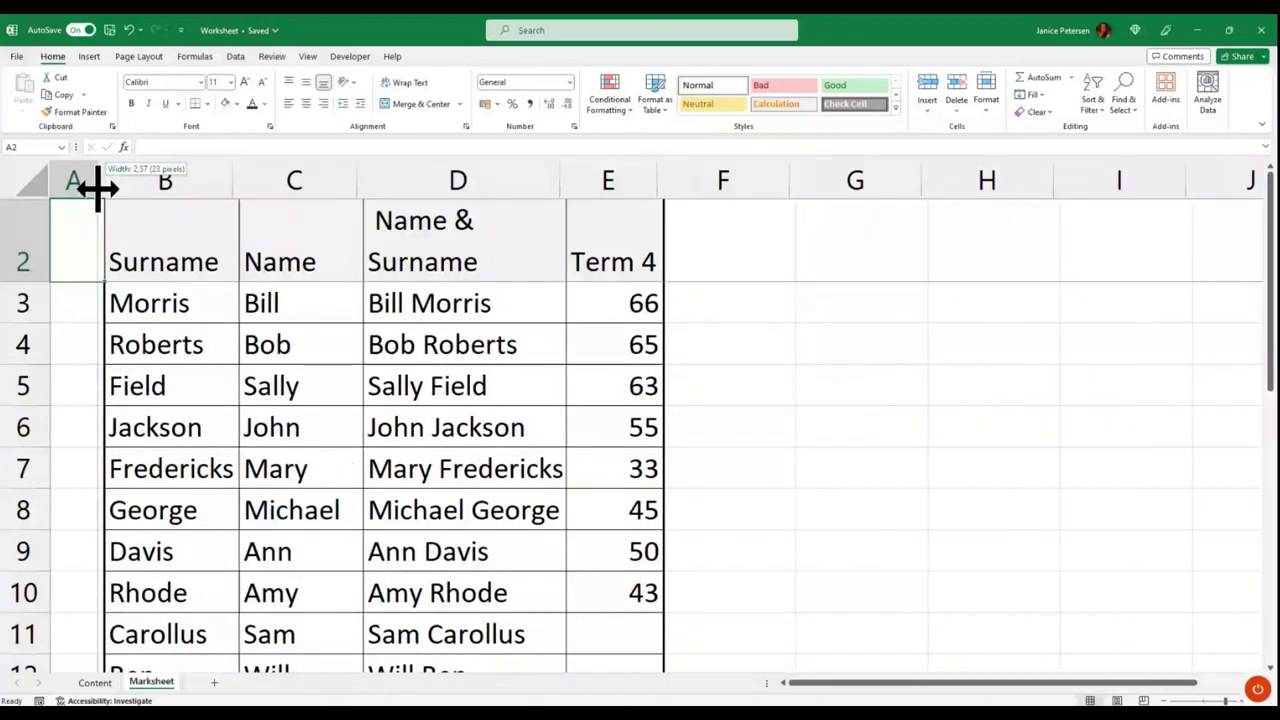
{"action": "left_click_drag", "start_coordinate": [98, 187], "coordinate": [96, 187]}
Enter the heading "No." in cell A2 and set its text to font size 10
{"action": "left_click", "coordinate": [173, 148]}
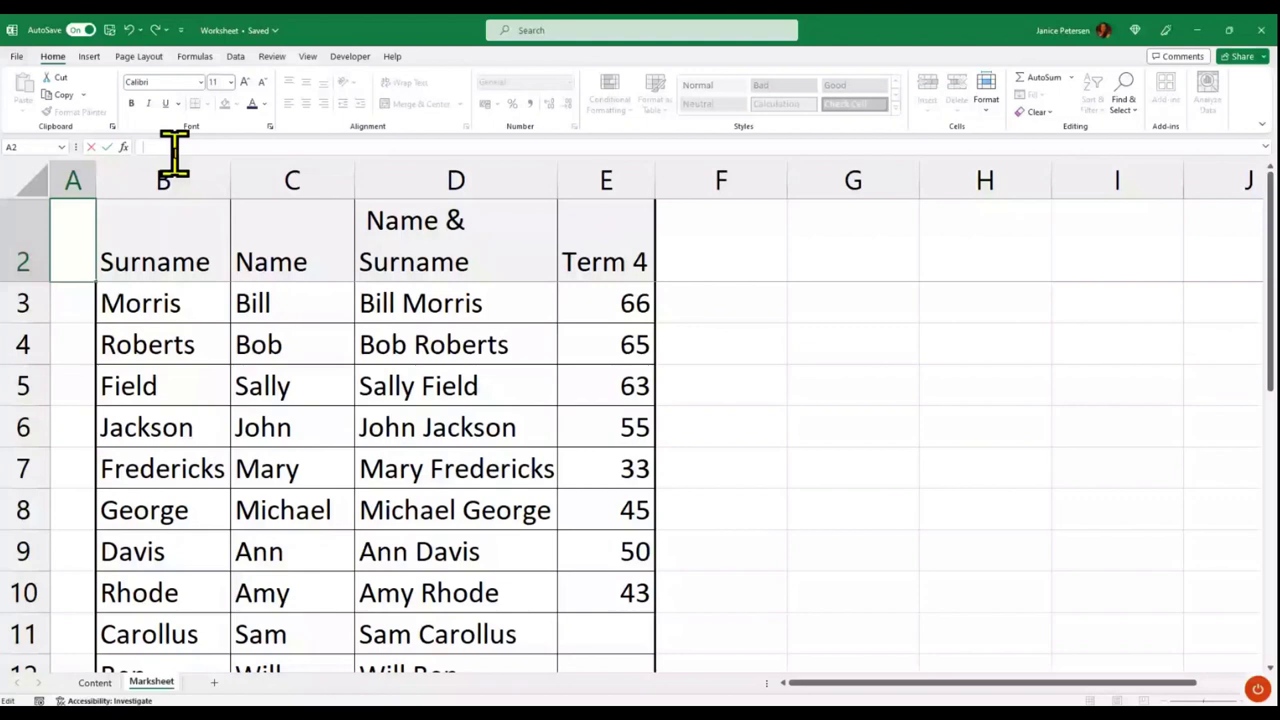
{"action": "type", "text": "No."}
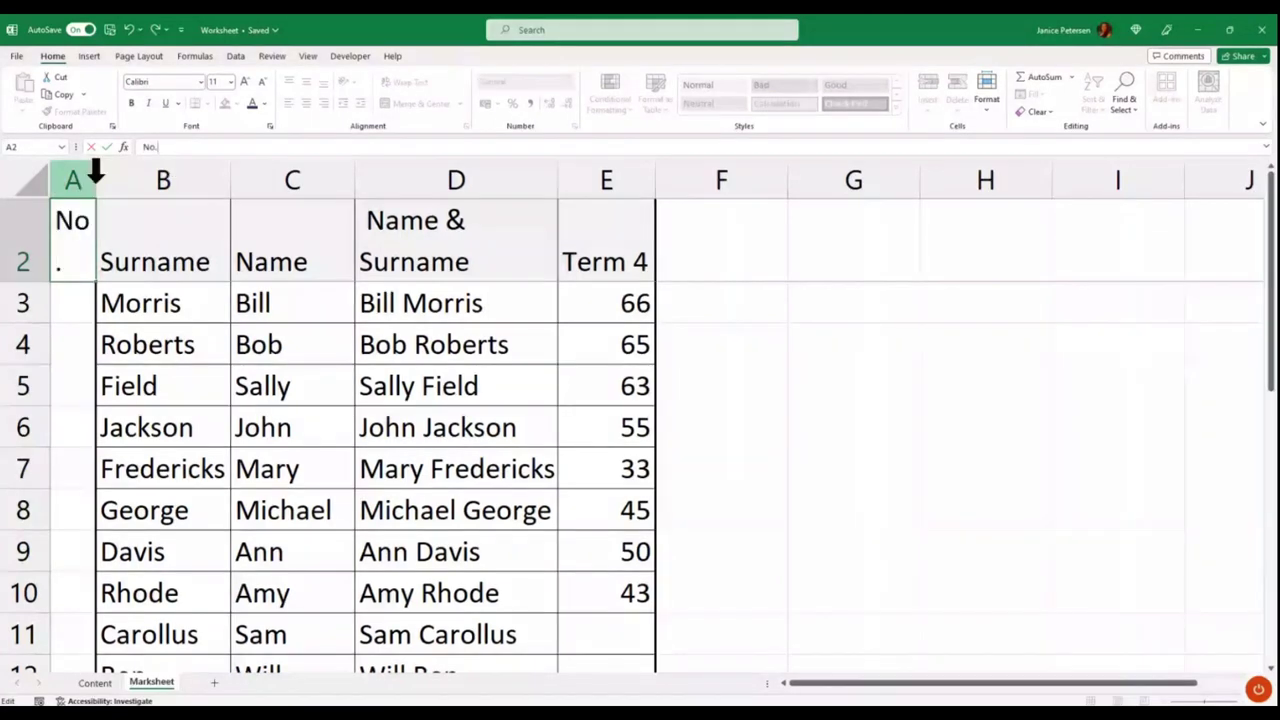
{"action": "double_click", "coordinate": [90, 238]}
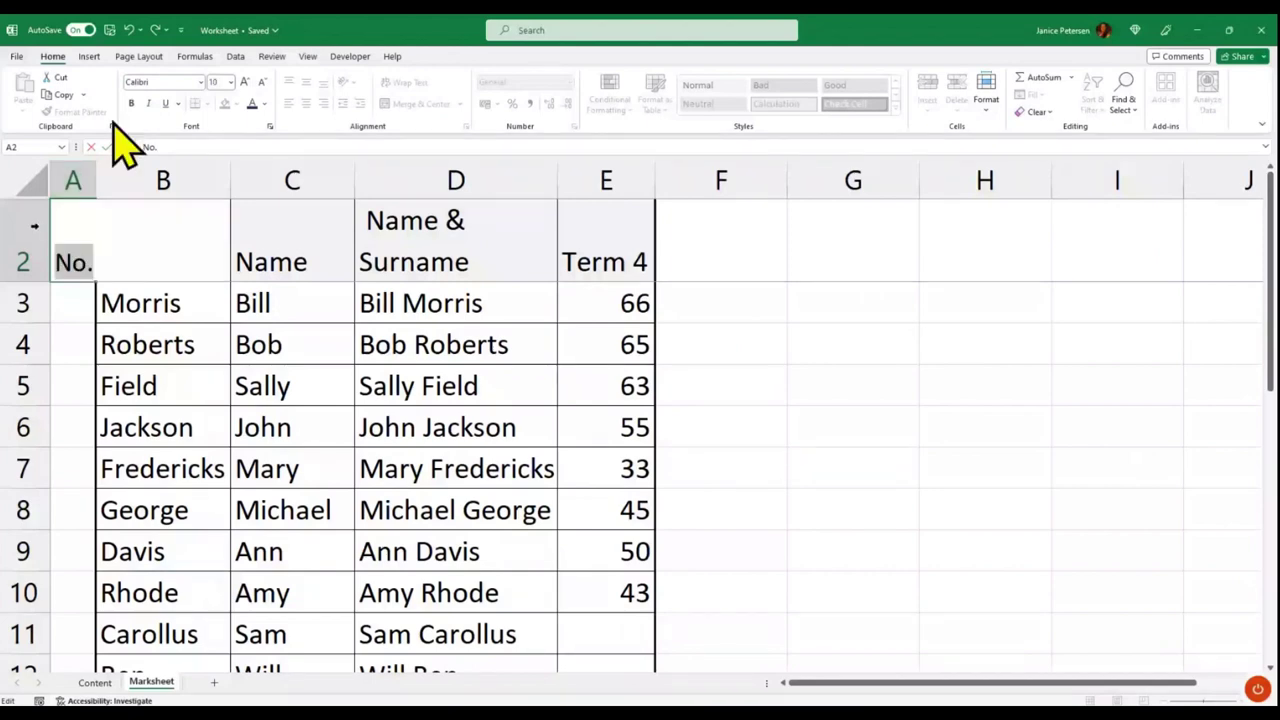
{"action": "key", "text": "Return"}
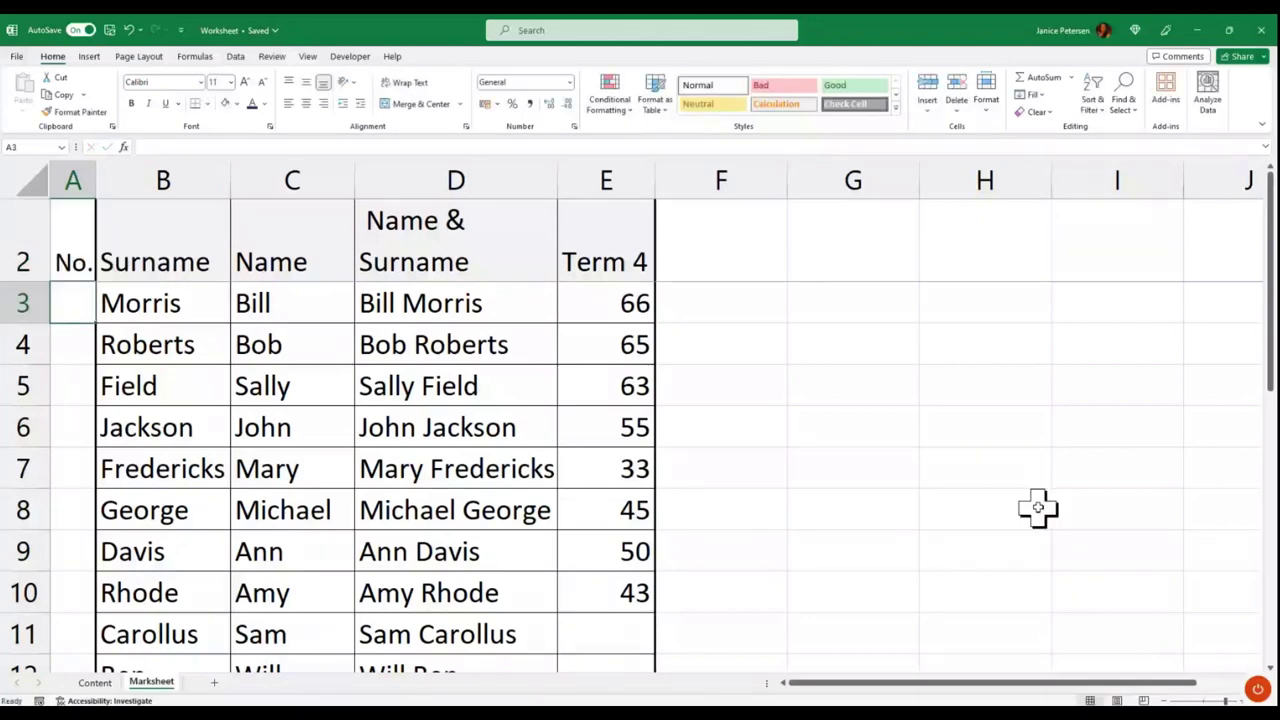
Number the learners in A3:A16 by entering 1 in A3 and extending it down with the Fill Series option
{"action": "type", "text": "1"}
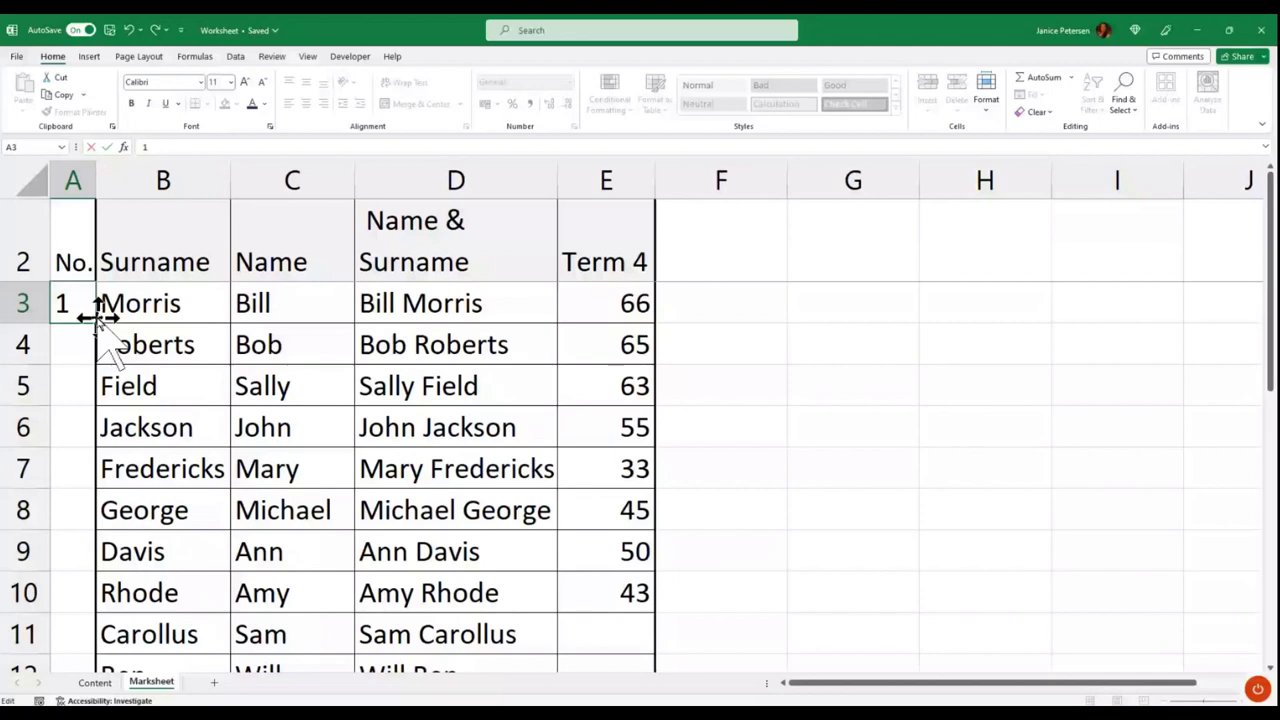
{"action": "key", "text": "ctrl+Return"}
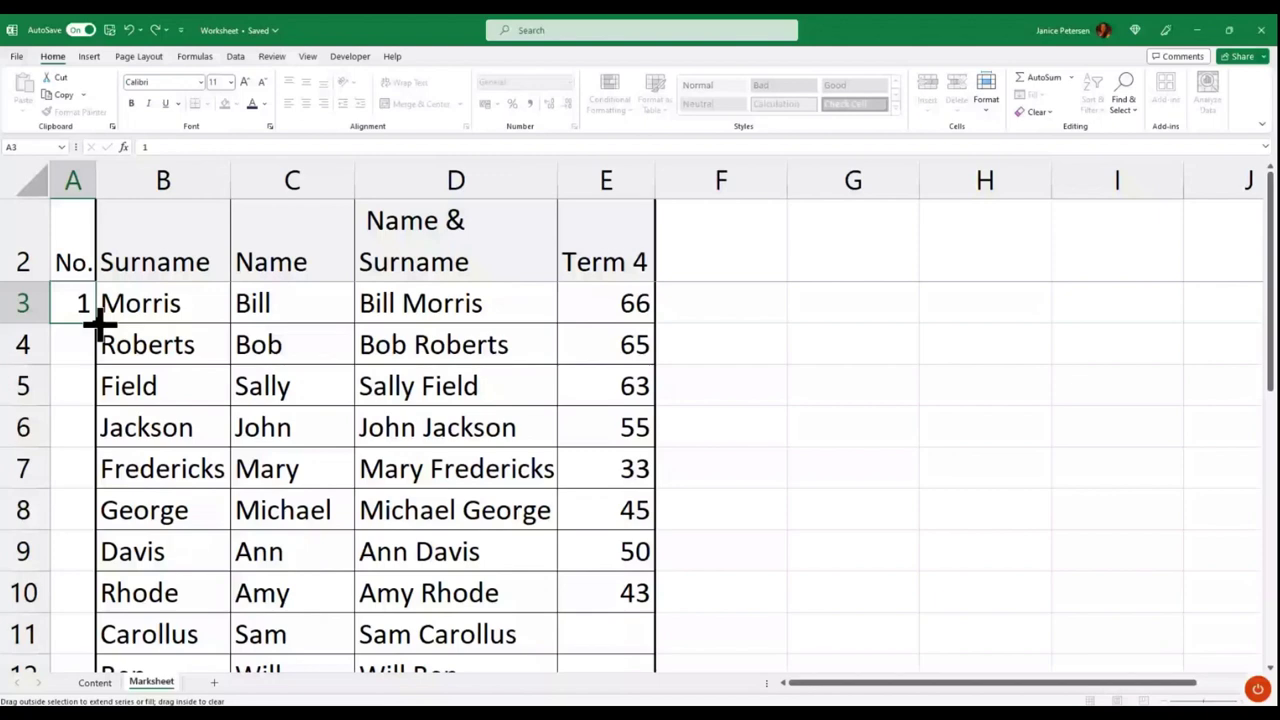
{"action": "left_click_drag", "start_coordinate": [98, 323], "coordinate": [95, 420]}
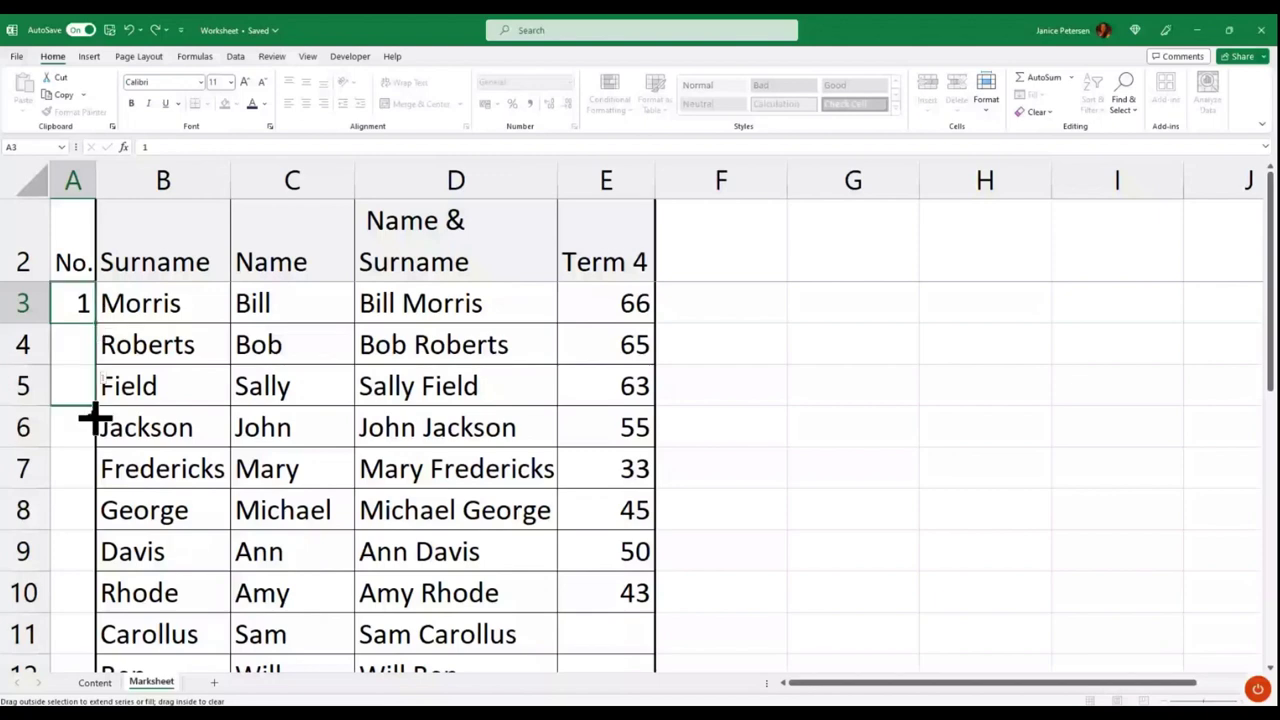
{"action": "left_click_drag", "start_coordinate": [95, 420], "coordinate": [88, 592]}
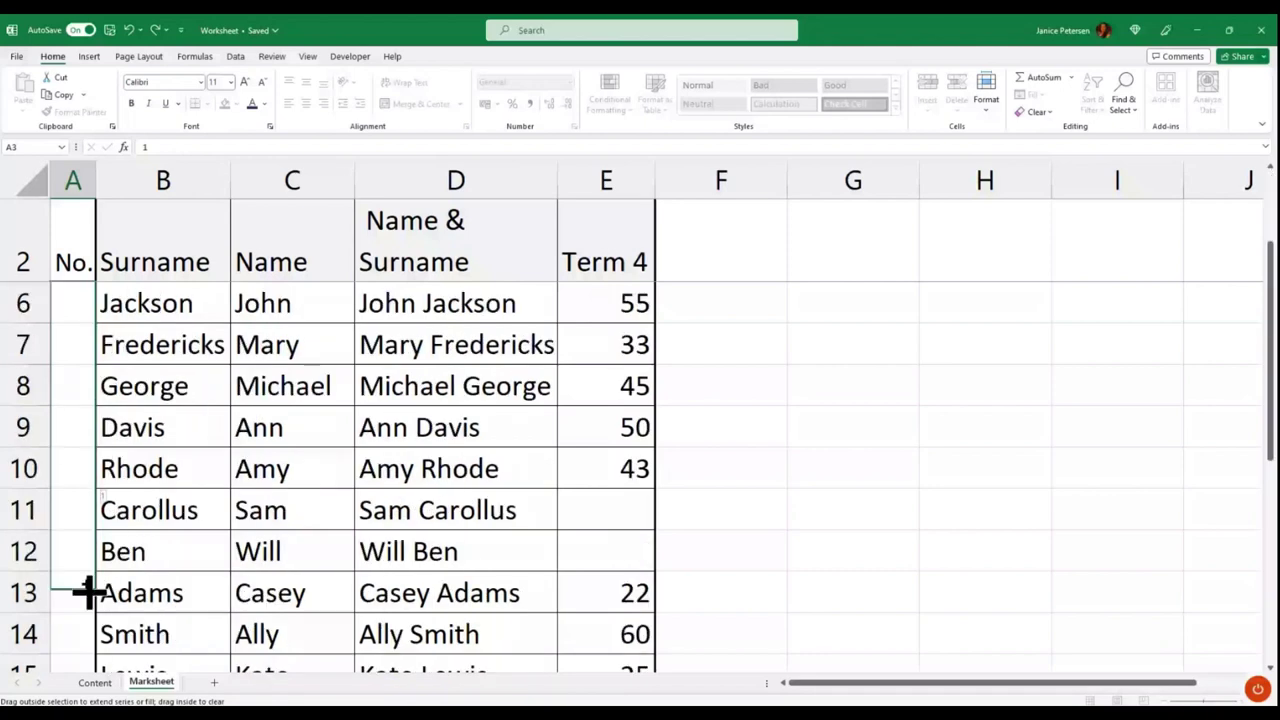
{"action": "left_click_drag", "start_coordinate": [88, 592], "coordinate": [147, 437]}
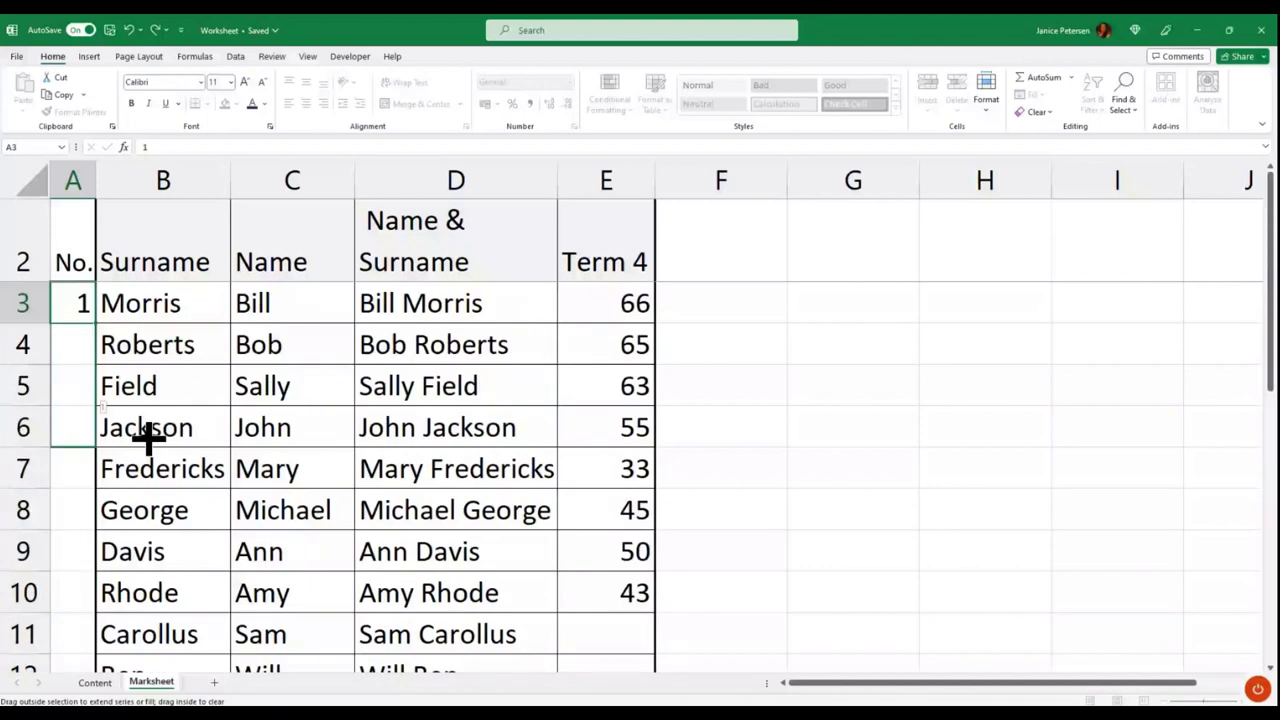
{"action": "left_click_drag", "start_coordinate": [147, 437], "coordinate": [98, 590]}
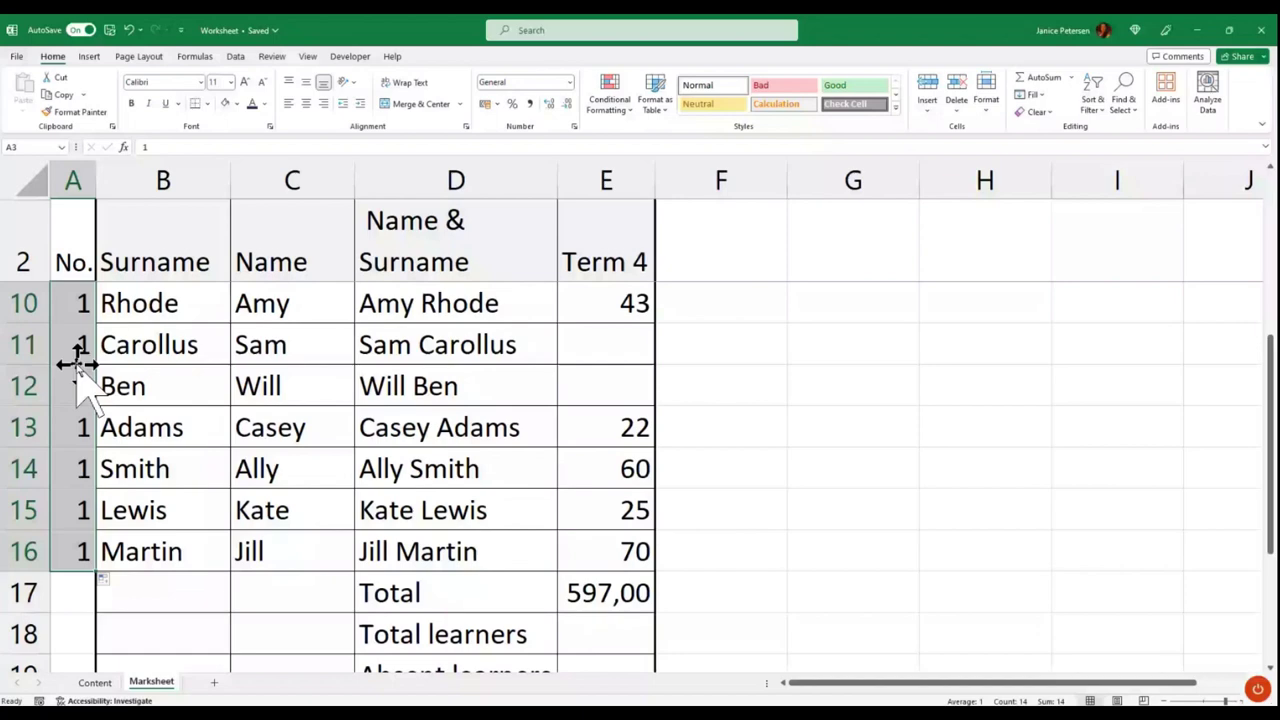
{"action": "left_click", "coordinate": [107, 579]}
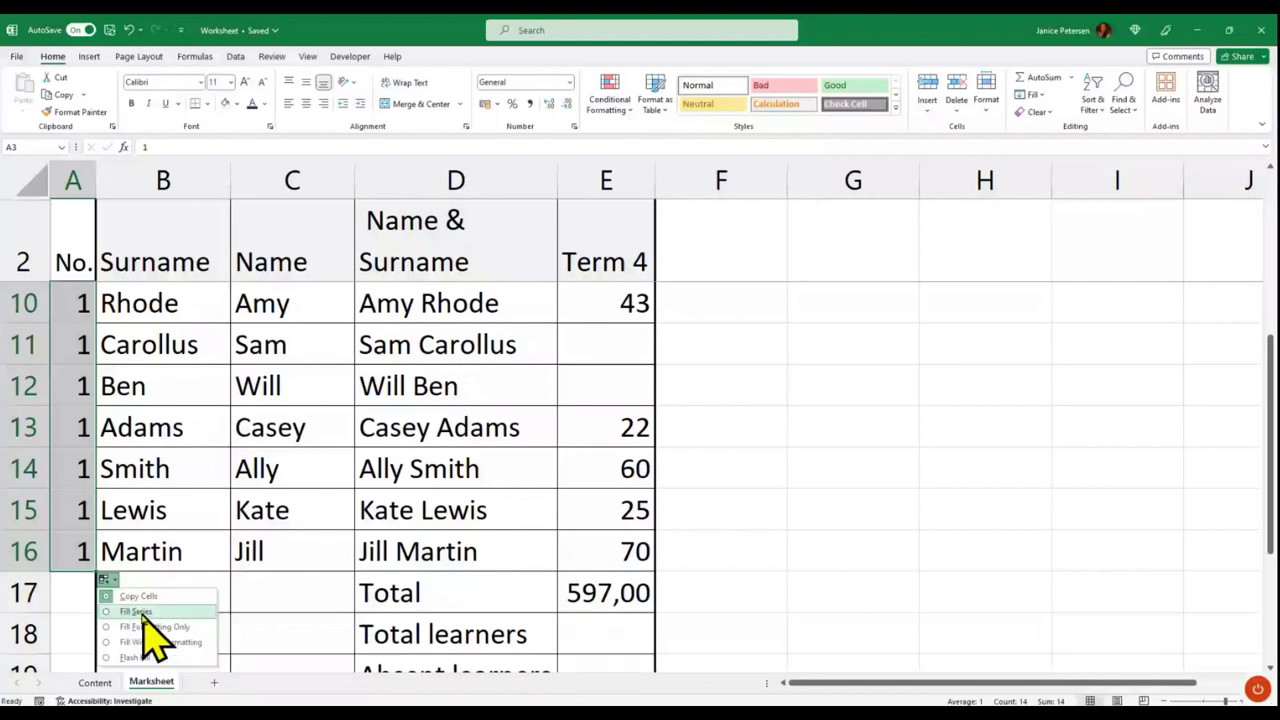
{"action": "left_click", "coordinate": [140, 611]}
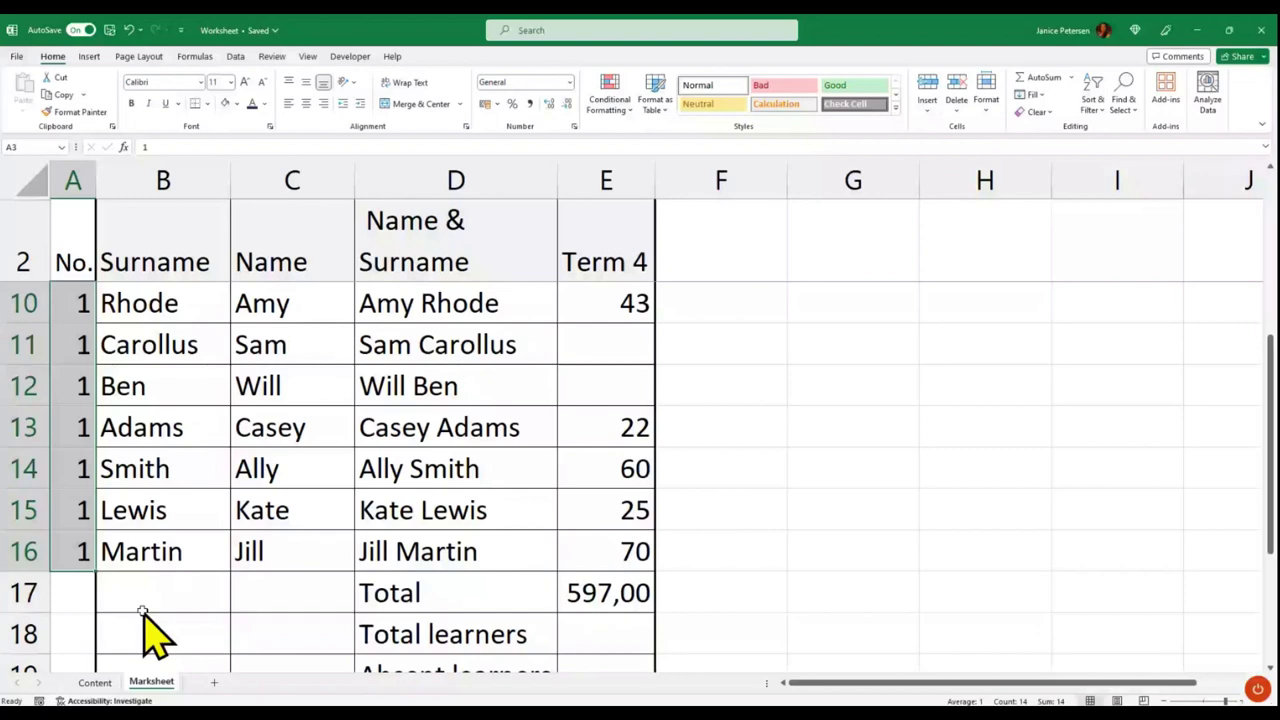
Replace the incomplete formula in the Total learners cell E18 with =COUNT(E3:E16) over the Term 4 marks
{"action": "scroll", "coordinate": [143, 612], "scroll_direction": "down", "scroll_amount": 2}
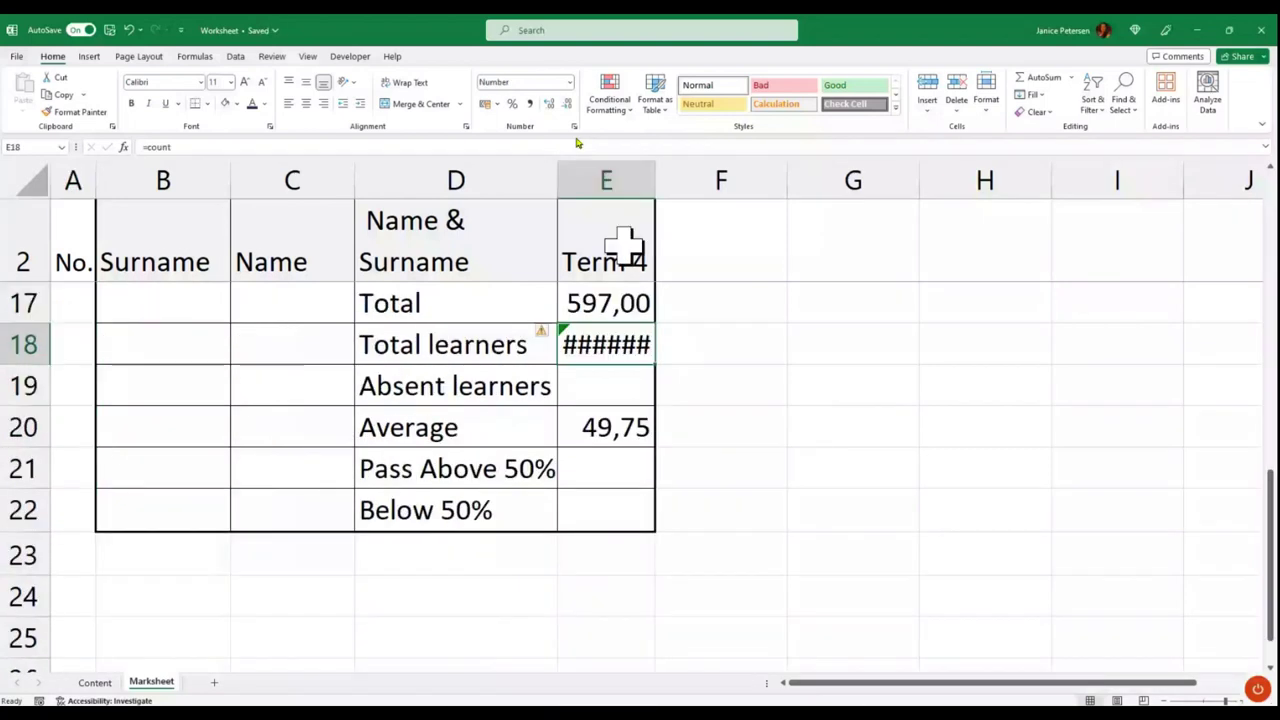
{"action": "key", "text": "BackSpace"}
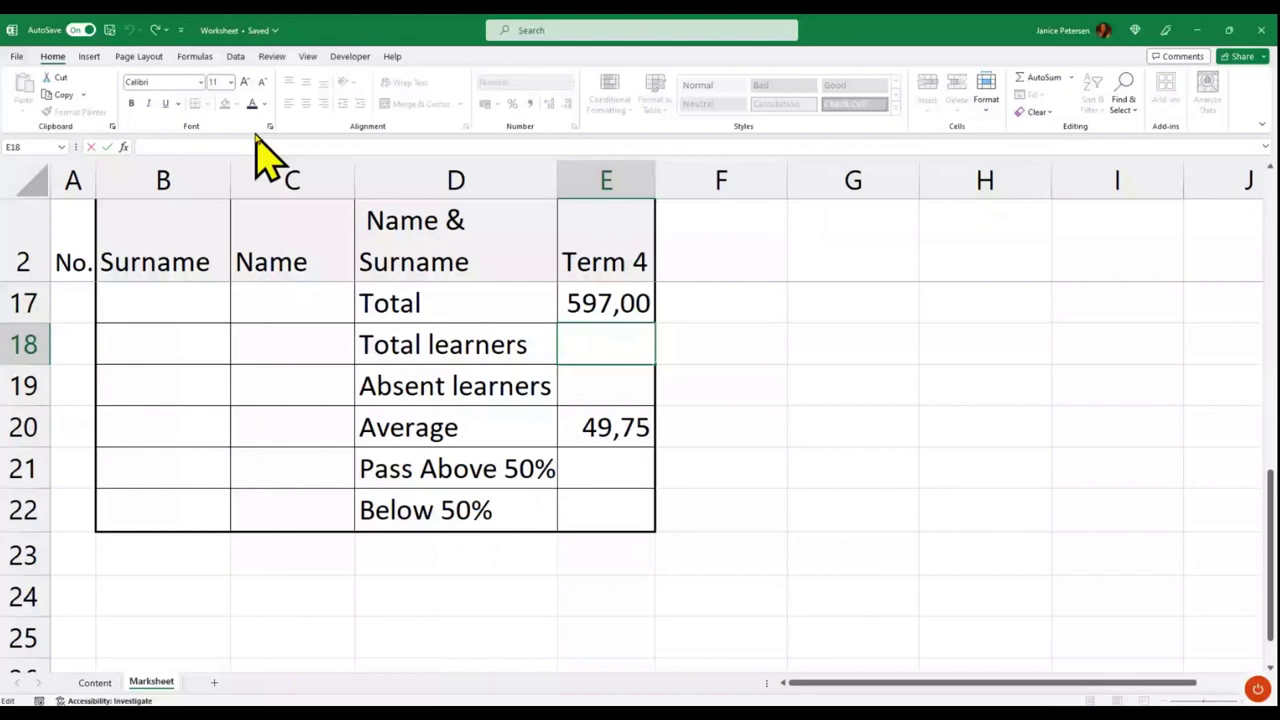
{"action": "type", "text": "=cou"}
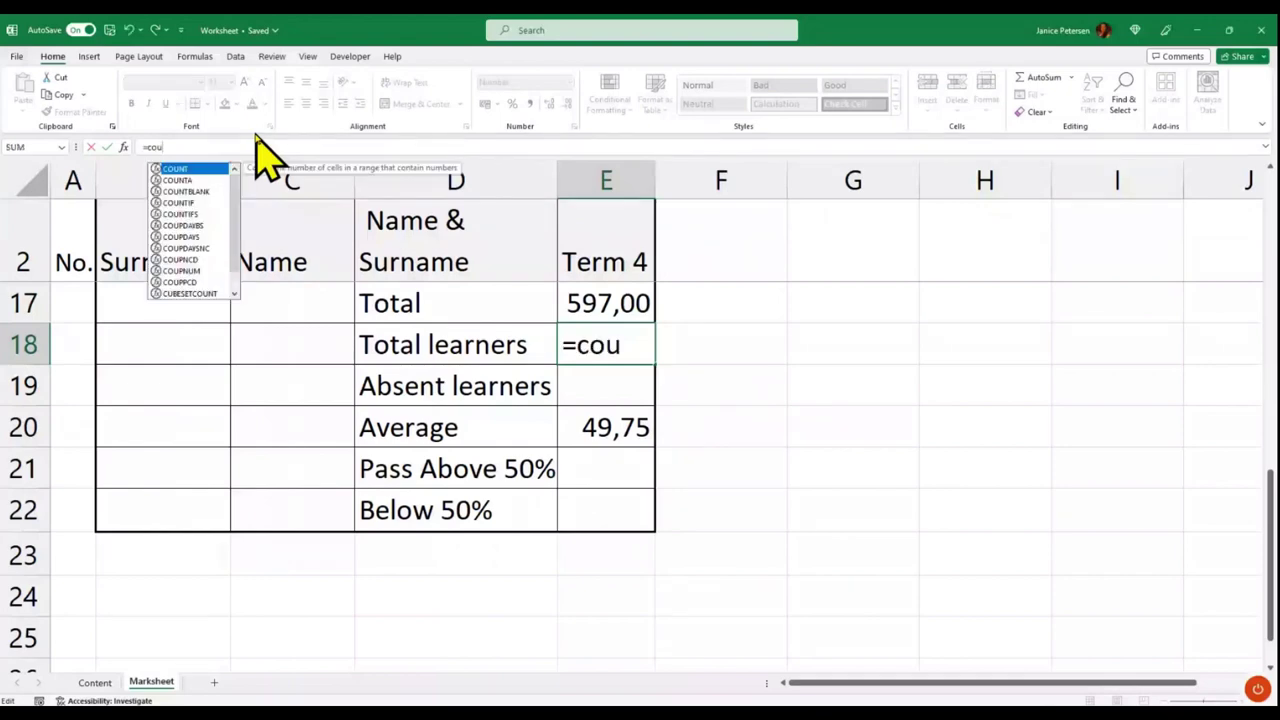
{"action": "type", "text": "nt("}
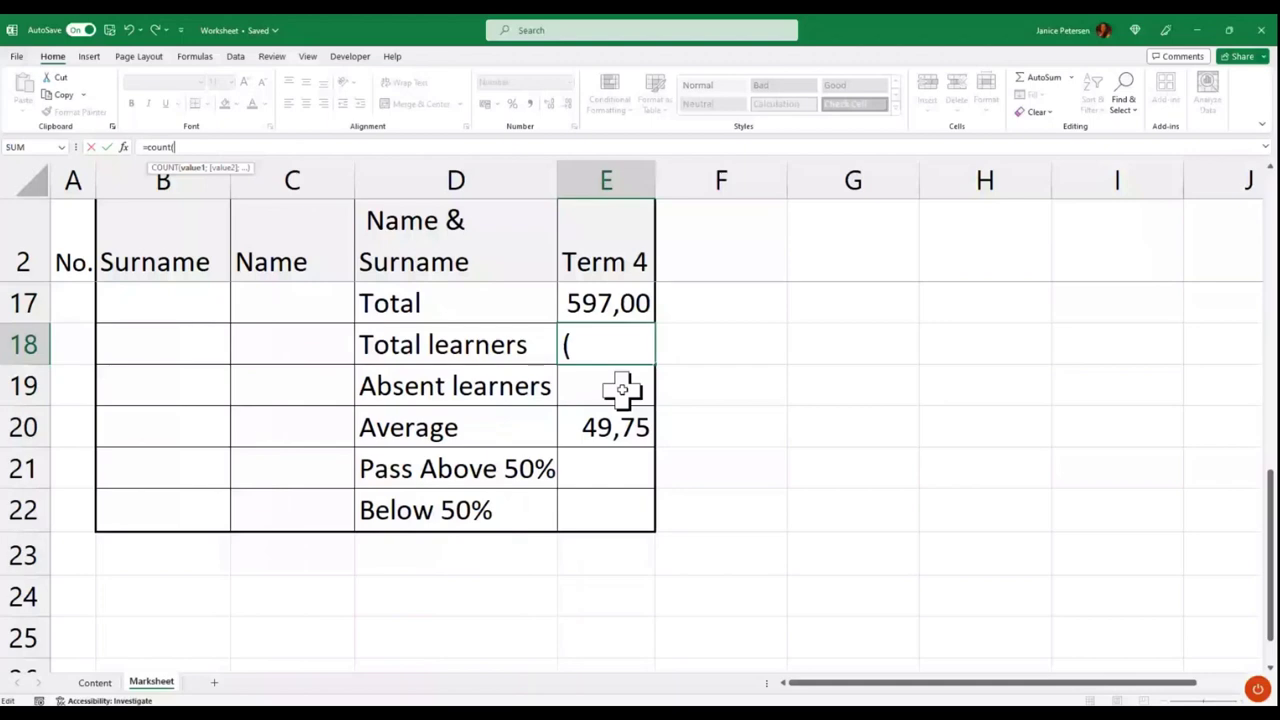
{"action": "scroll", "coordinate": [622, 390], "scroll_direction": "up", "scroll_amount": 5}
{"action": "left_click_drag", "start_coordinate": [606, 303], "coordinate": [624, 693]}
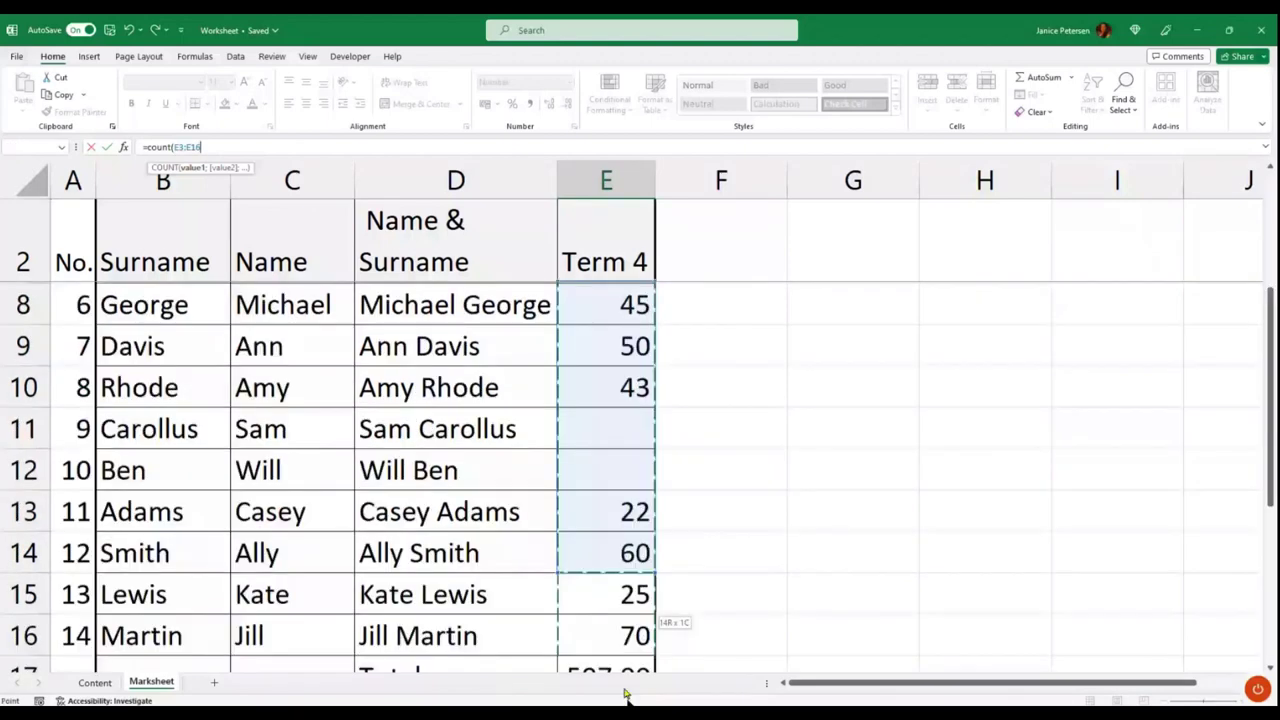
{"action": "scroll", "coordinate": [420, 420], "scroll_direction": "down", "scroll_amount": 1}
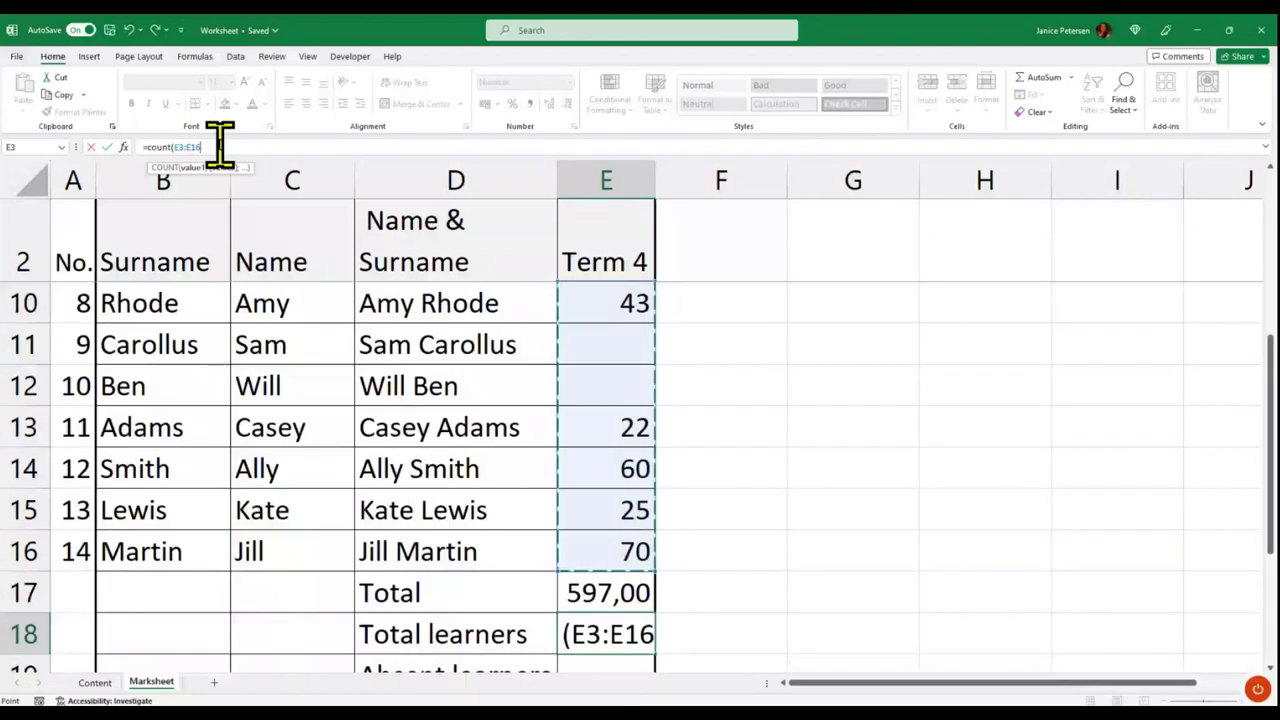
{"action": "type", "text": ")"}
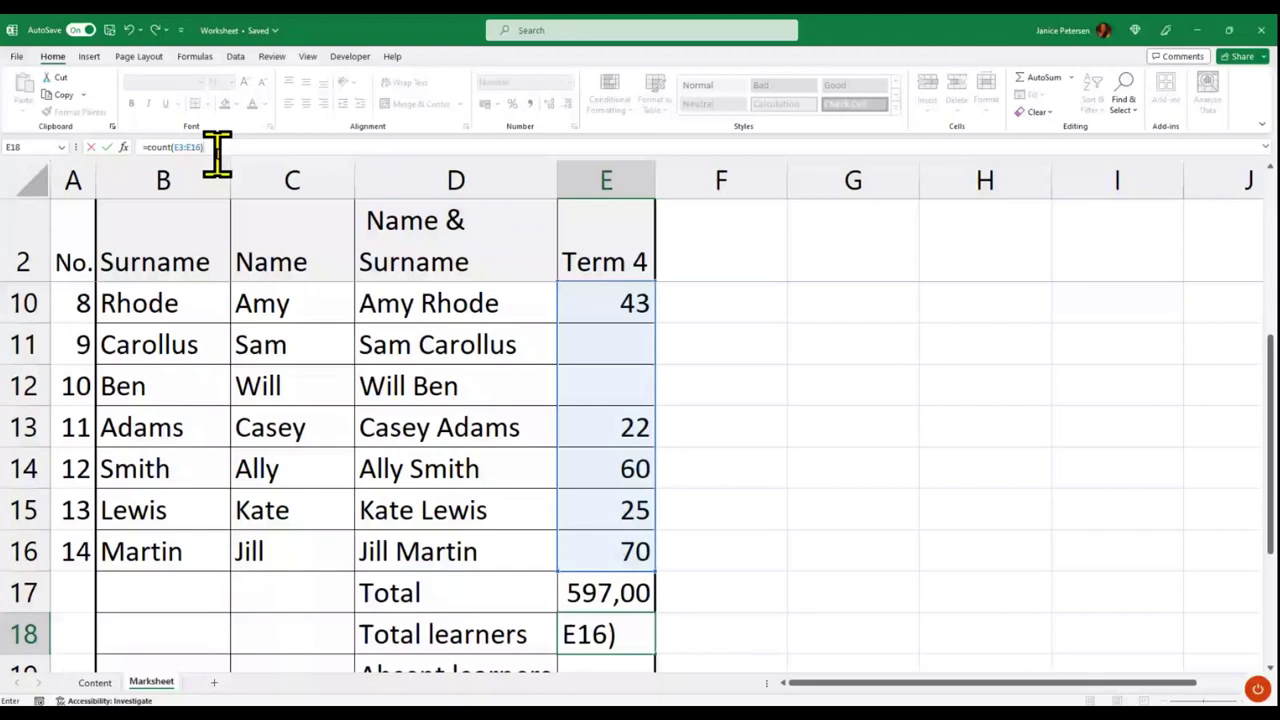
{"action": "key", "text": "Return"}
{"action": "scroll", "coordinate": [698, 484], "scroll_direction": "down", "scroll_amount": 1}
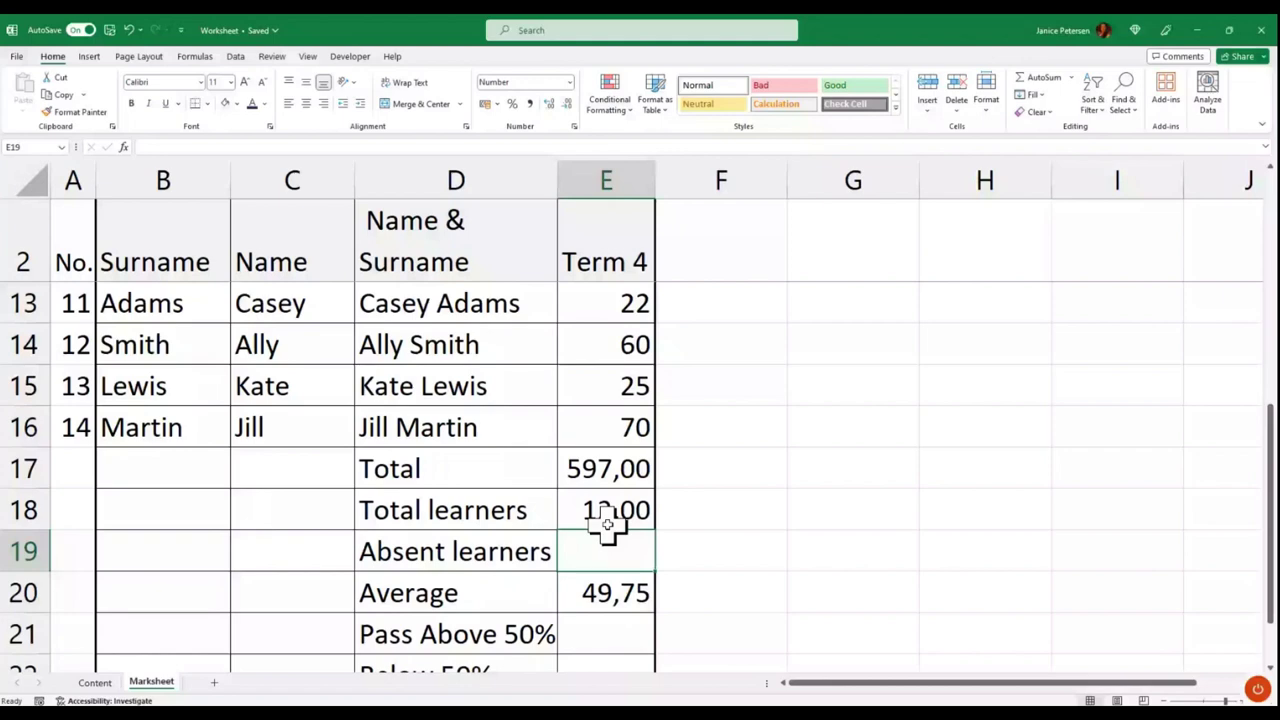
{"action": "scroll", "coordinate": [607, 525], "scroll_direction": "up", "scroll_amount": 2}
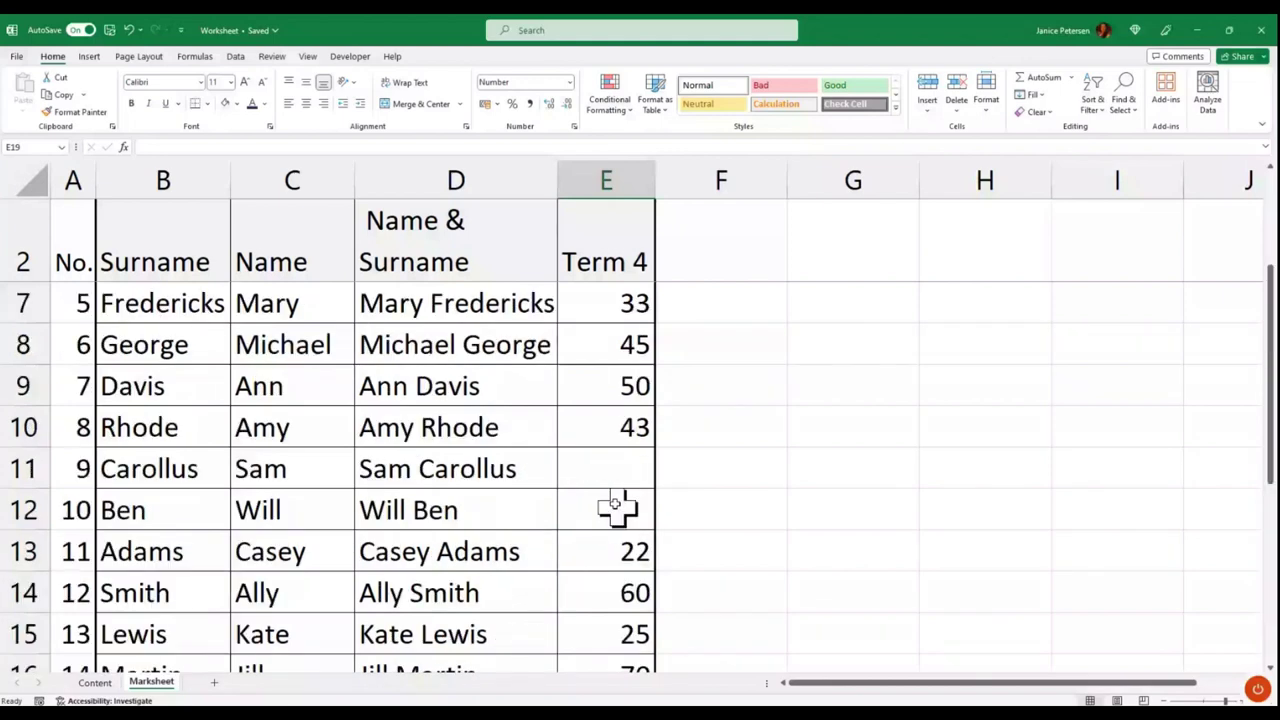
{"action": "scroll", "coordinate": [617, 508], "scroll_direction": "down", "scroll_amount": 2}
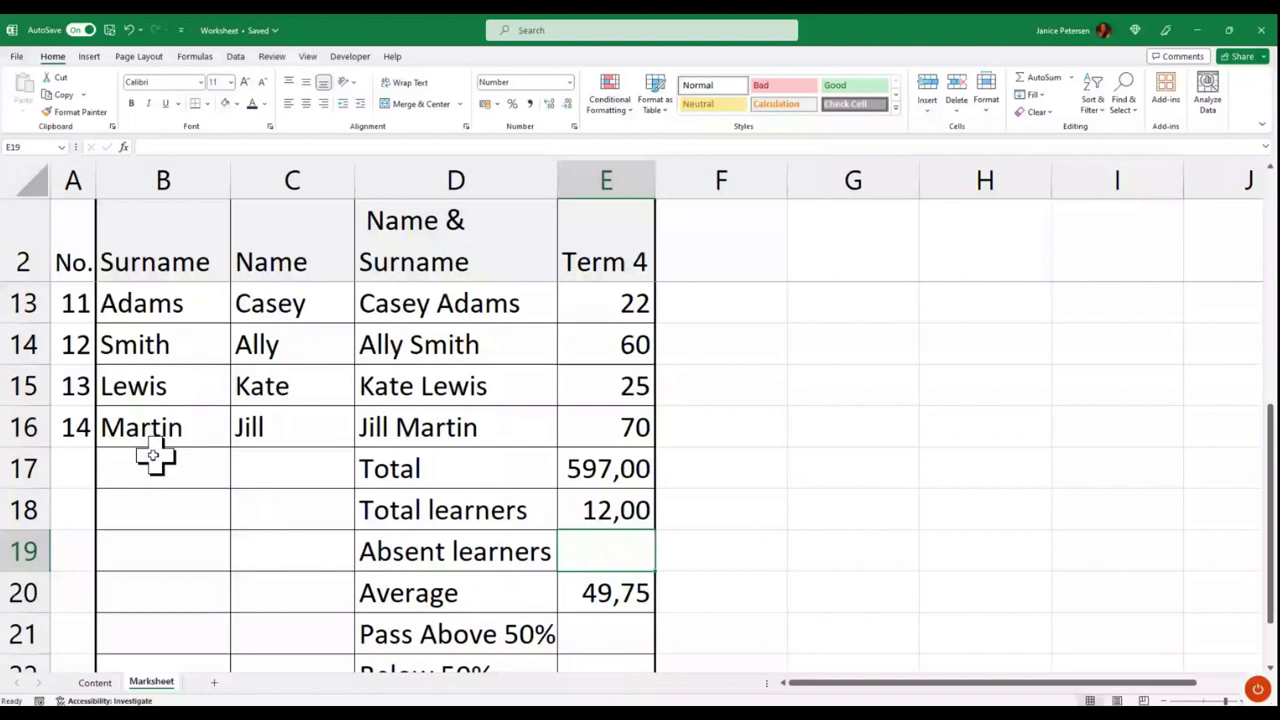
{"action": "scroll", "coordinate": [629, 391], "scroll_direction": "down", "scroll_amount": 1}
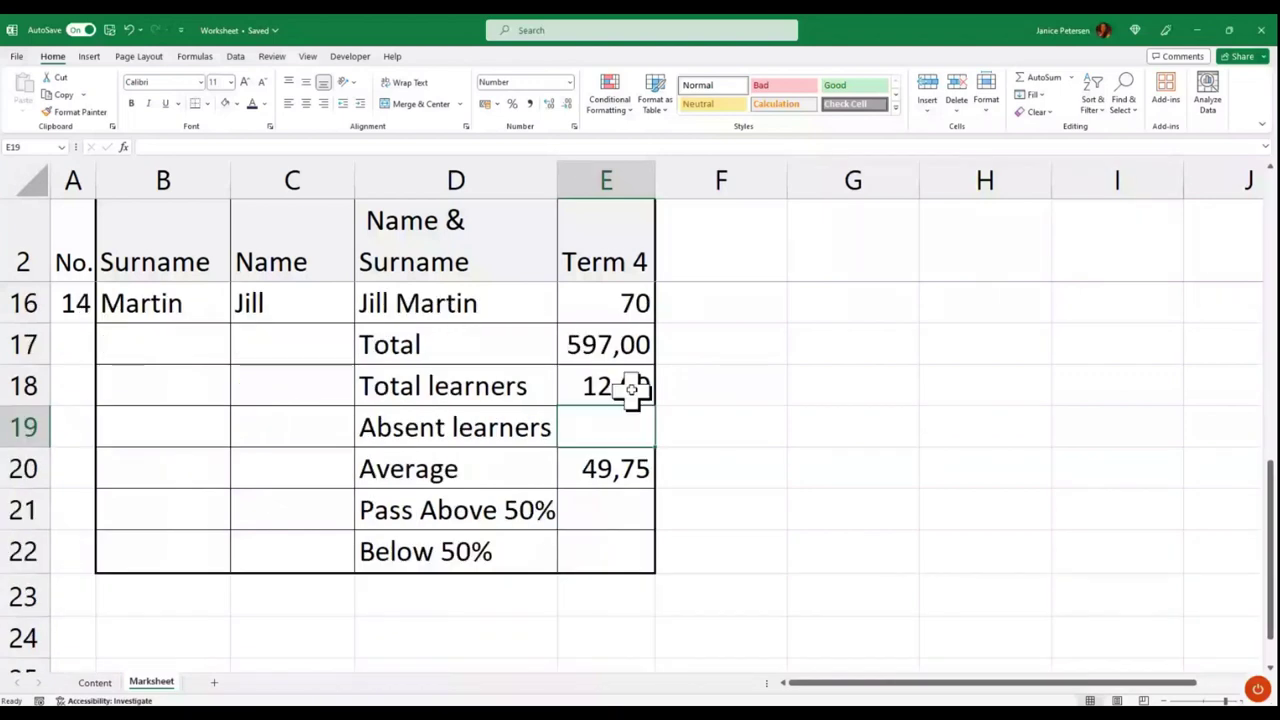
Format the Term 4 summary cells E17:E22 as numbers with 0 decimal places
{"action": "left_click", "coordinate": [632, 390]}
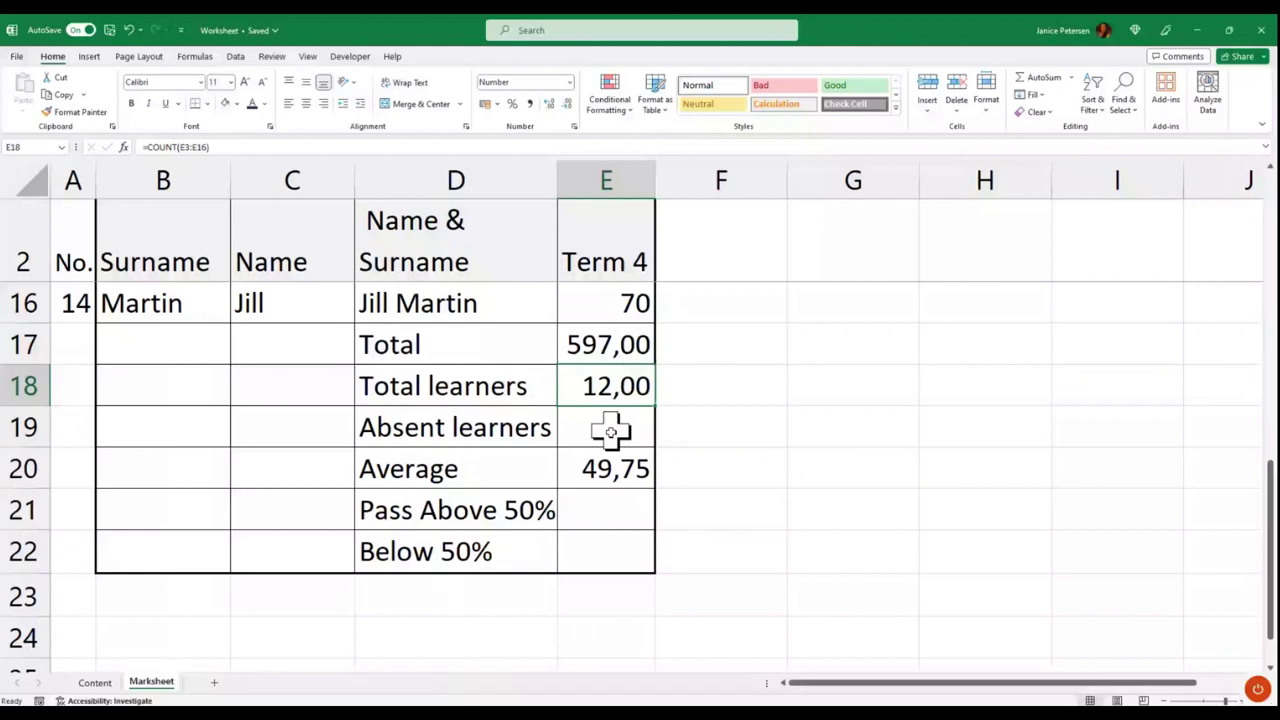
{"action": "left_click_drag", "start_coordinate": [611, 345], "coordinate": [603, 585]}
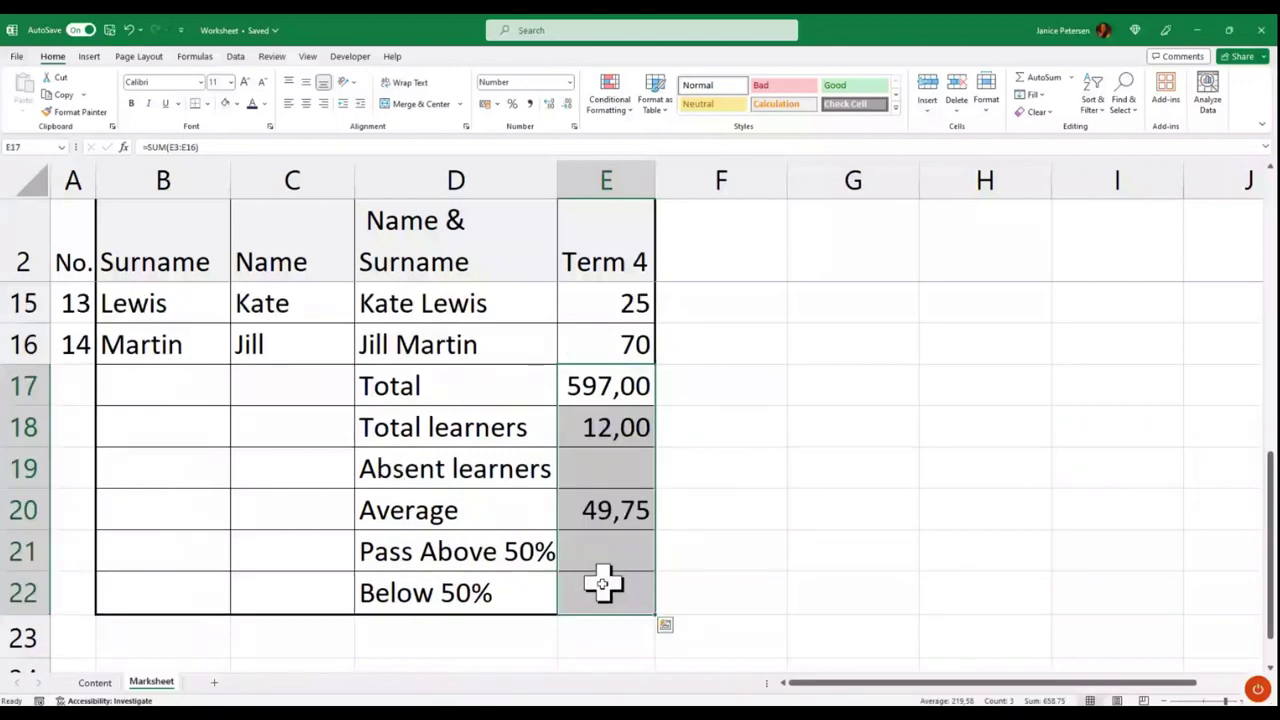
{"action": "key", "text": "ctrl+1"}
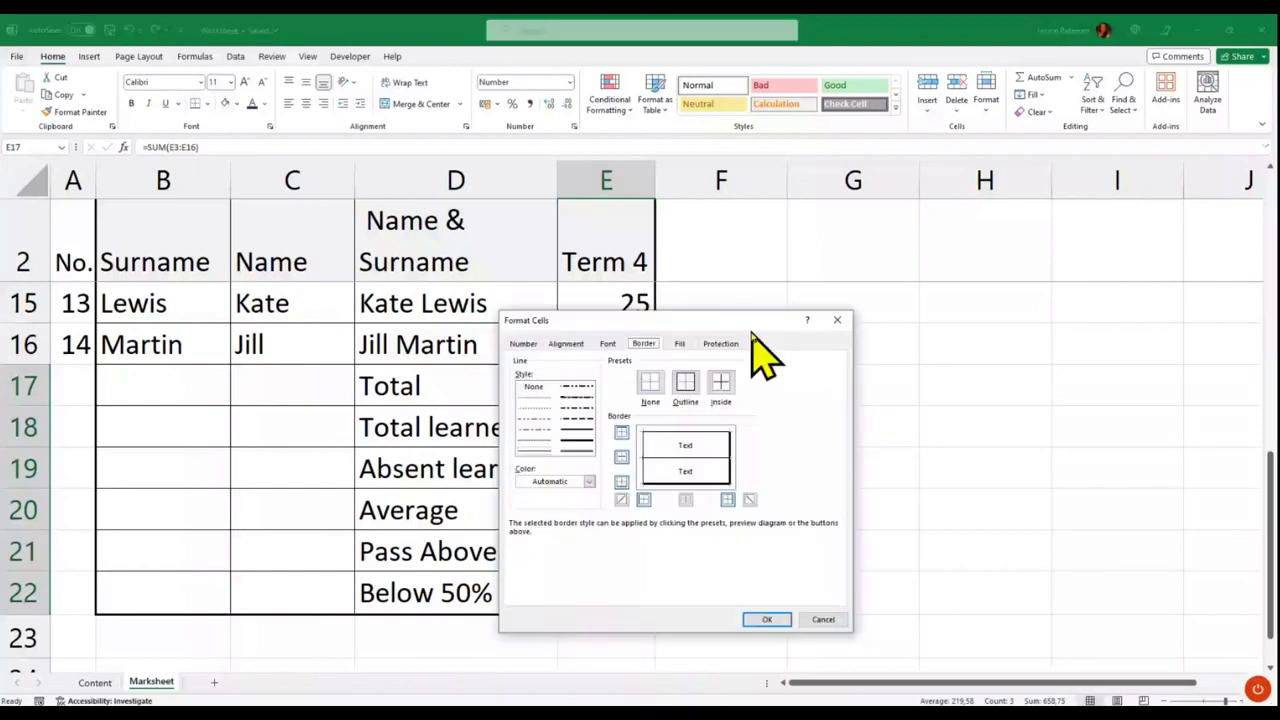
{"action": "key", "text": "ctrl+shift+Tab"}
{"action": "key", "text": "ctrl+shift+Tab"}
{"action": "key", "text": "ctrl+shift+Tab"}
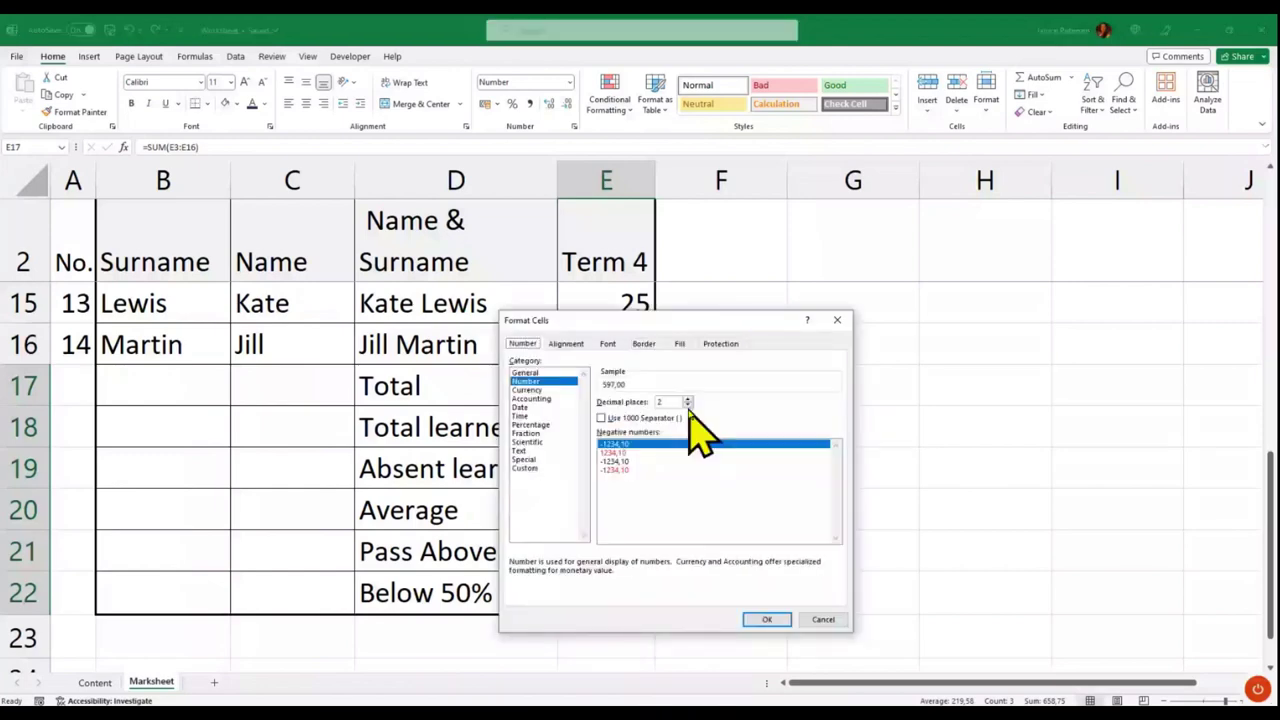
{"action": "double_click", "coordinate": [688, 405]}
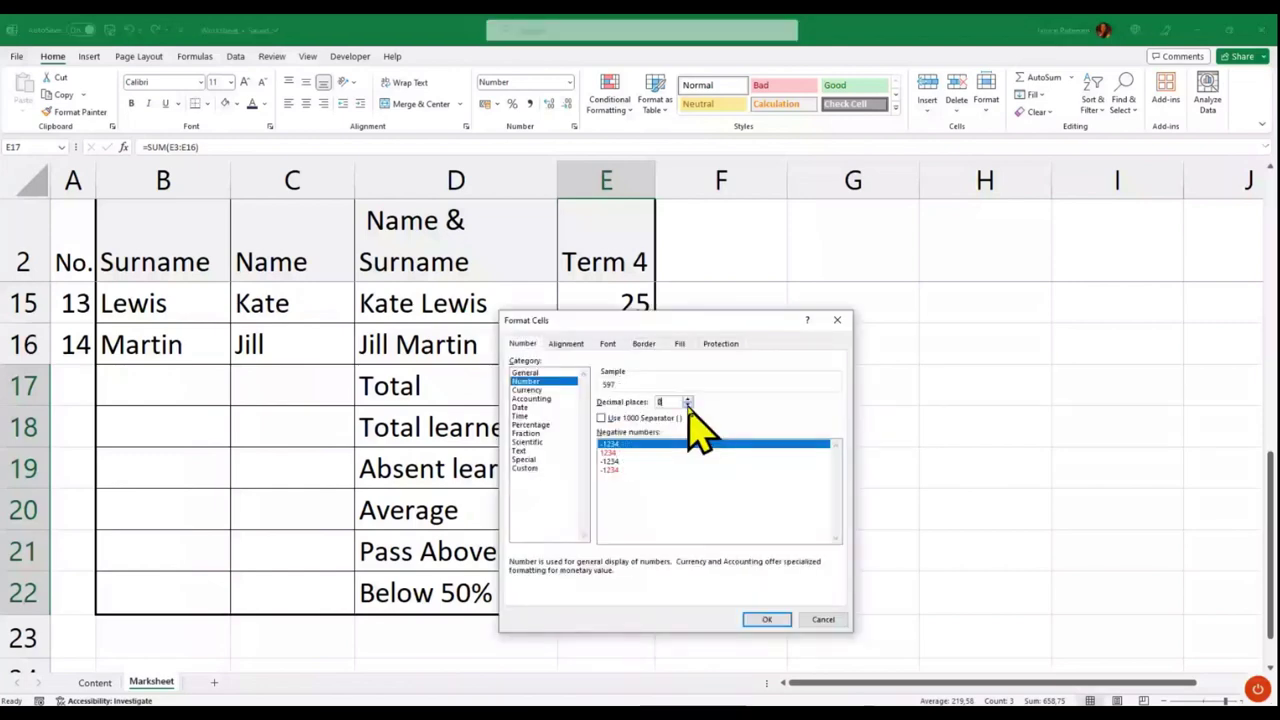
{"action": "key", "text": "Return"}
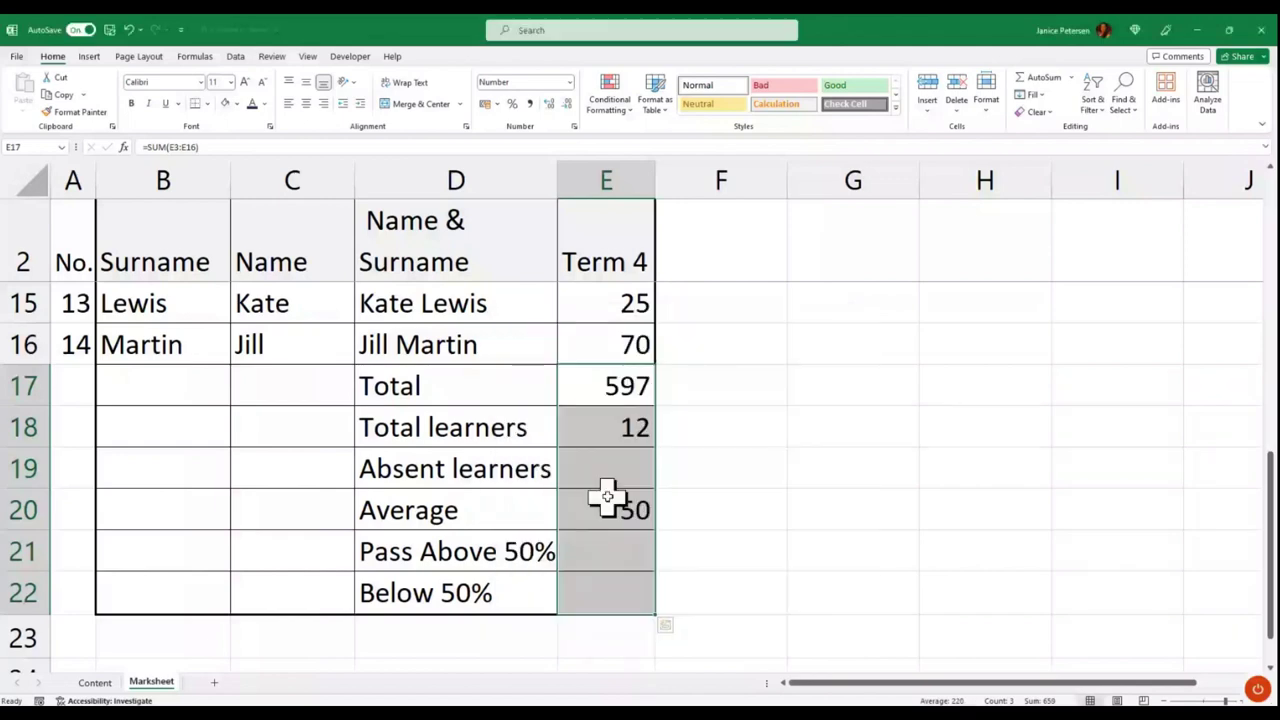
Enter a COUNTBLANK formula in the Absent learners cell E19 to count the learners' empty Term 4 marks
{"action": "key", "text": "Down"}
{"action": "key", "text": "Down"}
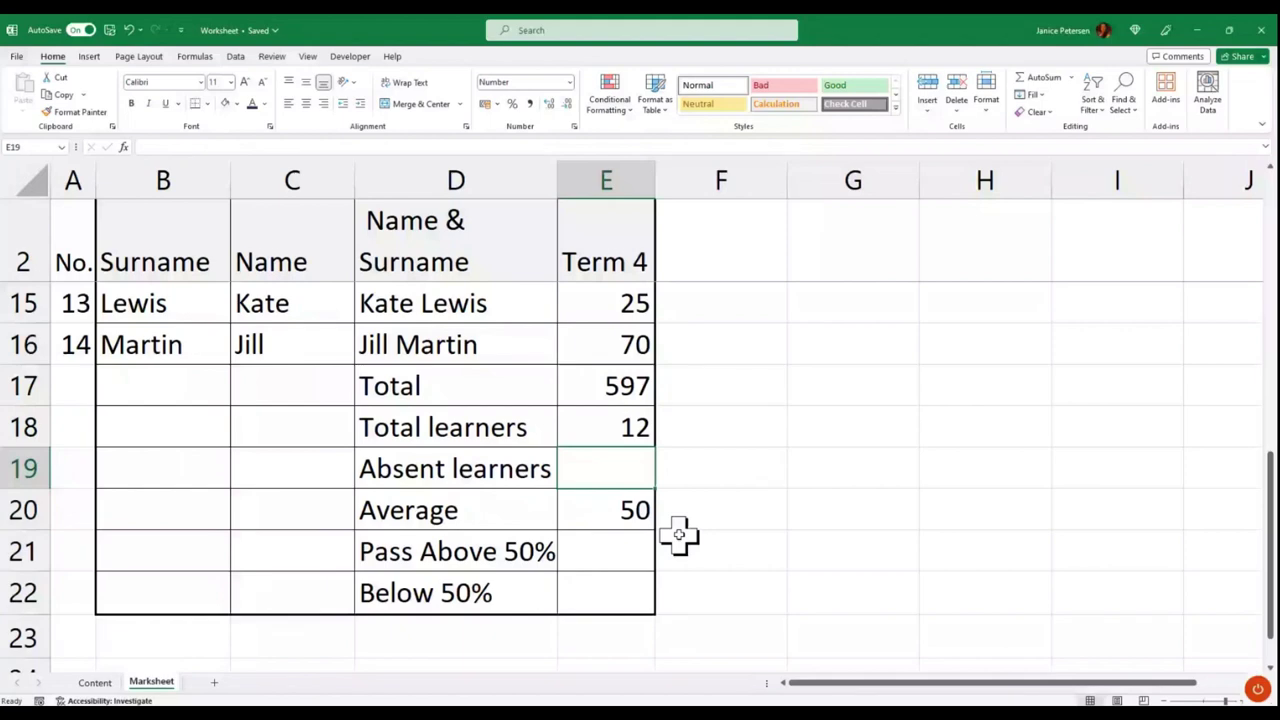
{"action": "type", "text": "="}
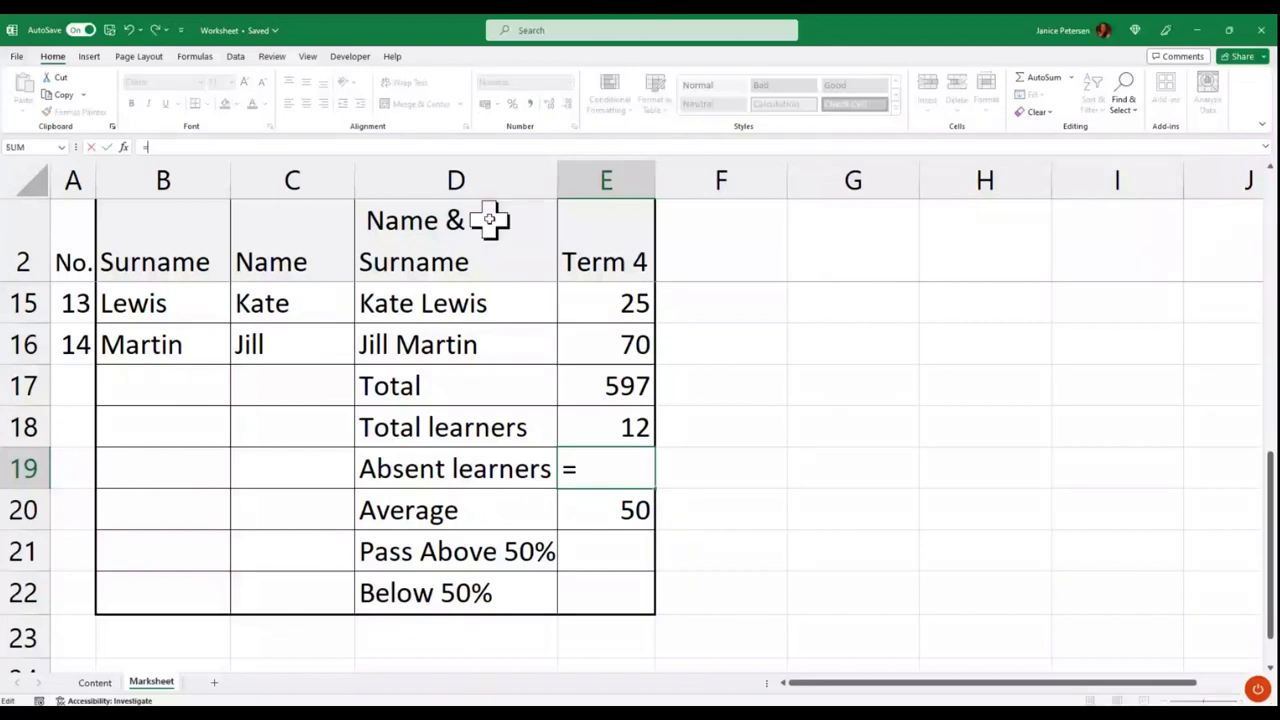
{"action": "type", "text": "c"}
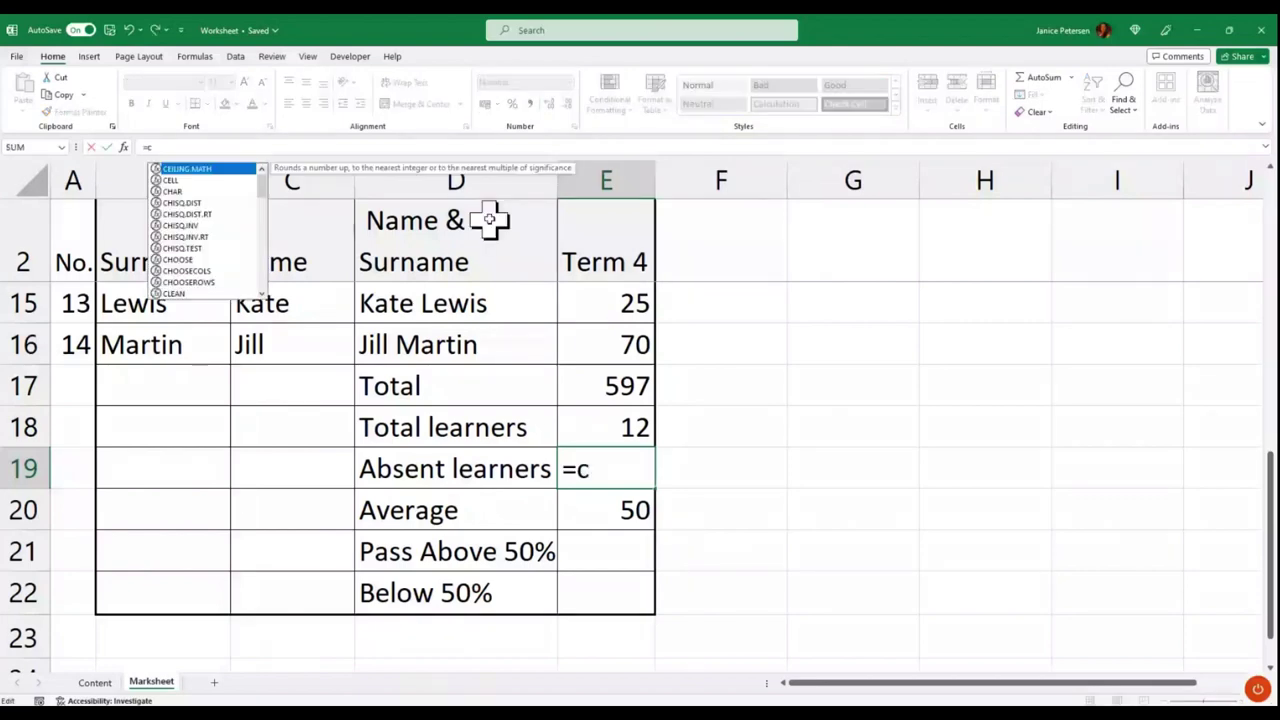
{"action": "type", "text": "ount"}
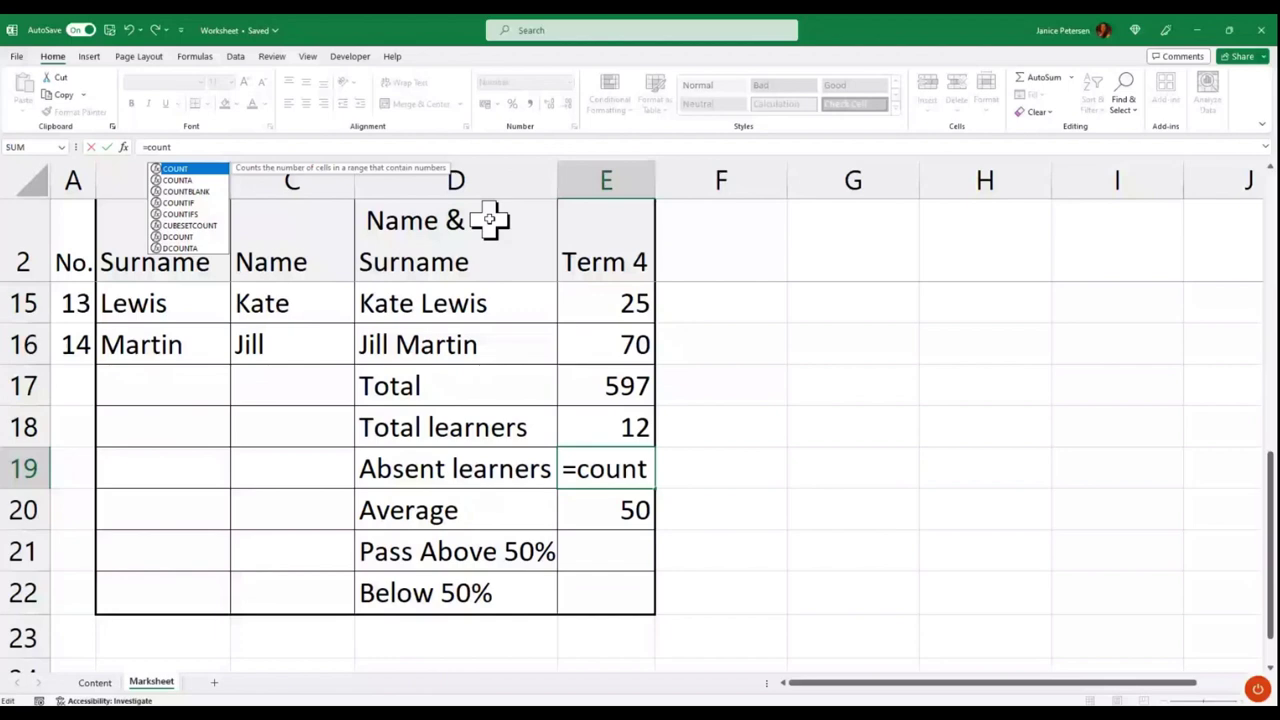
{"action": "type", "text": "blank"}
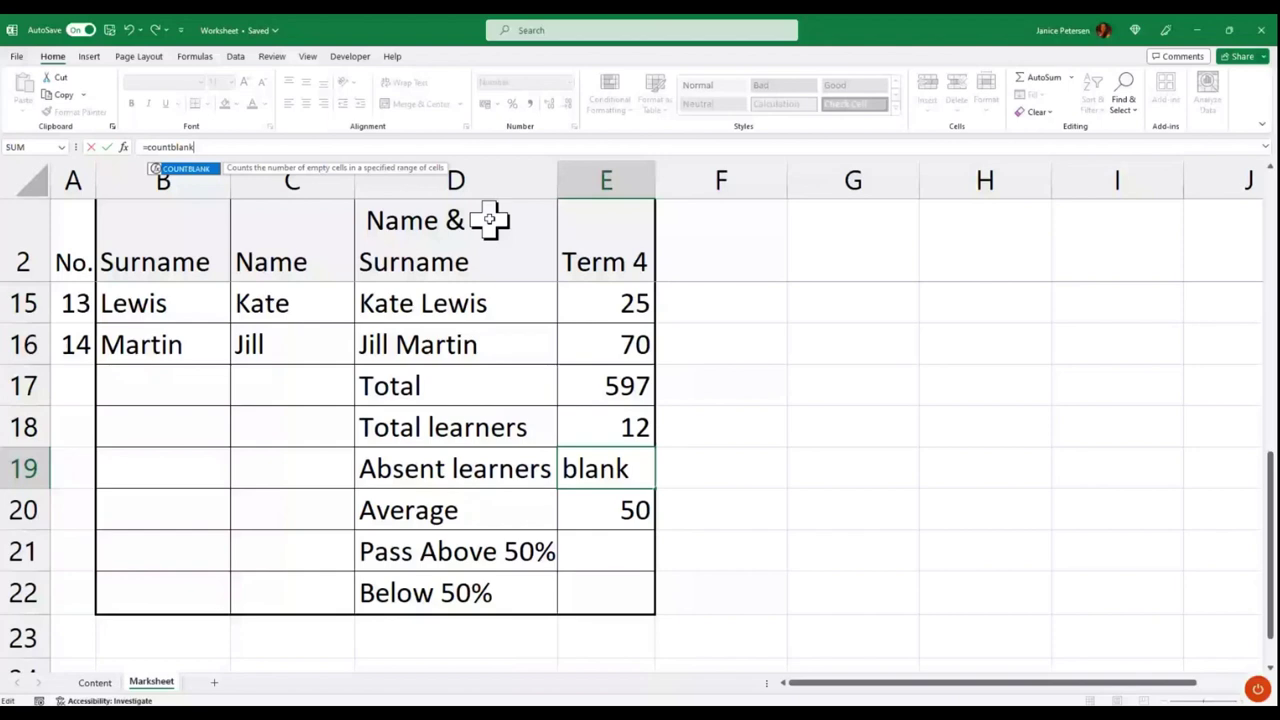
{"action": "type", "text": "("}
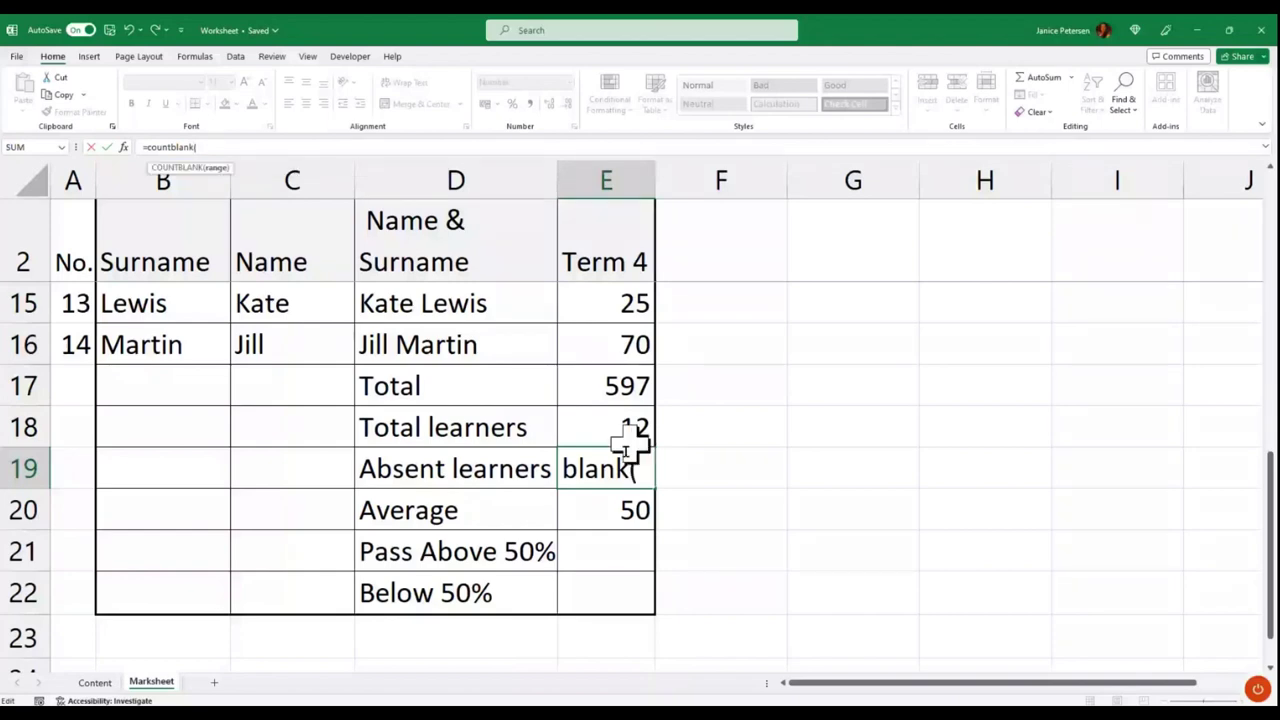
{"action": "scroll", "coordinate": [627, 440], "scroll_direction": "up", "scroll_amount": 4}
{"action": "left_click", "coordinate": [620, 302]}
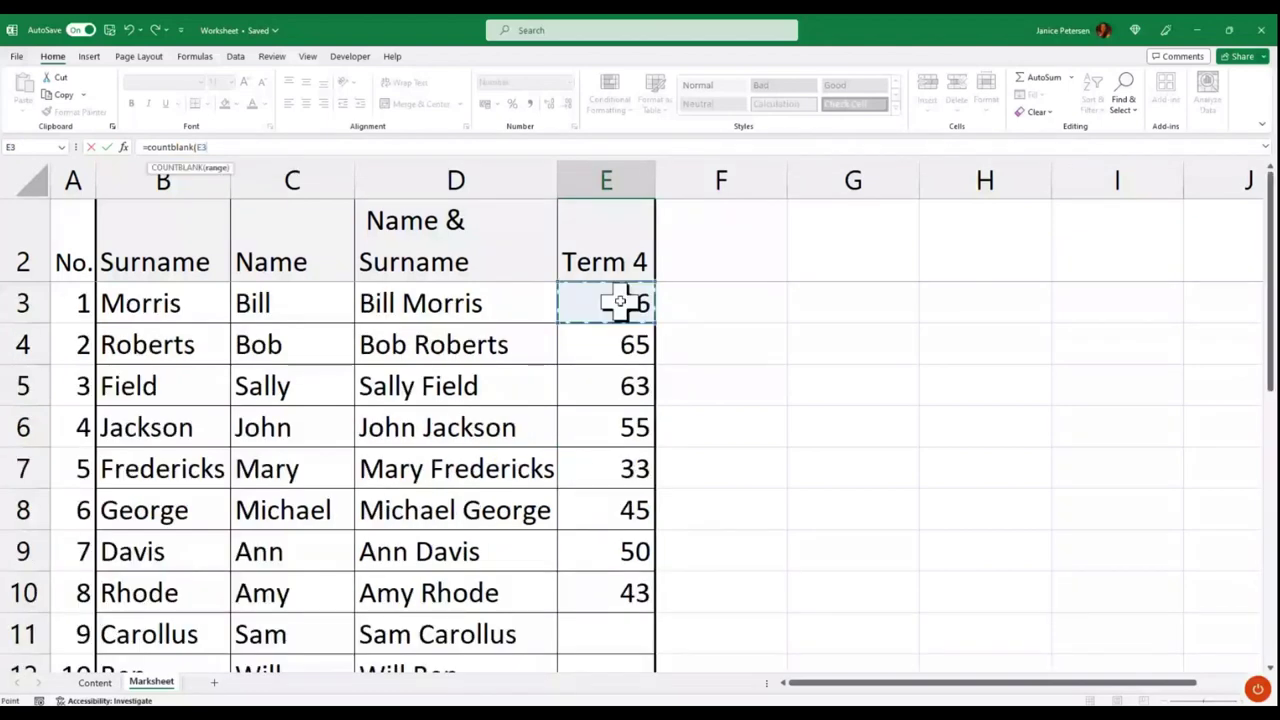
{"action": "left_click_drag", "start_coordinate": [620, 302], "coordinate": [617, 615]}
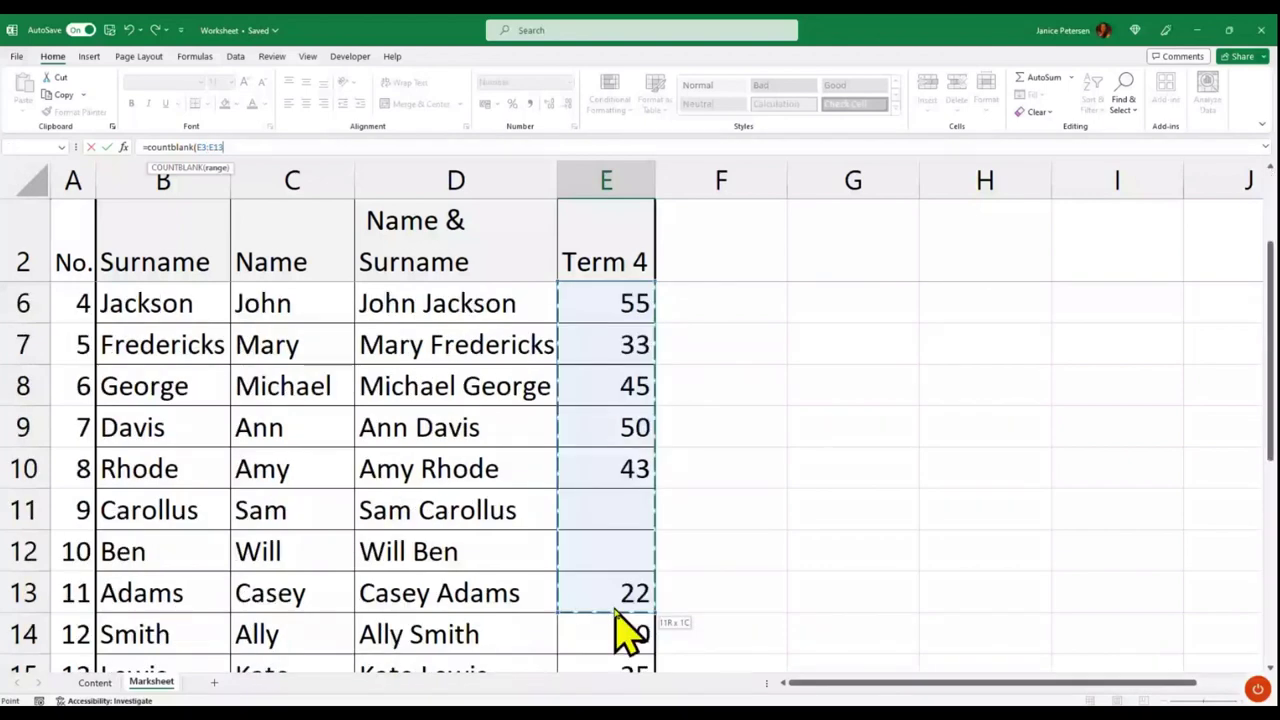
{"action": "key", "text": "Return"}
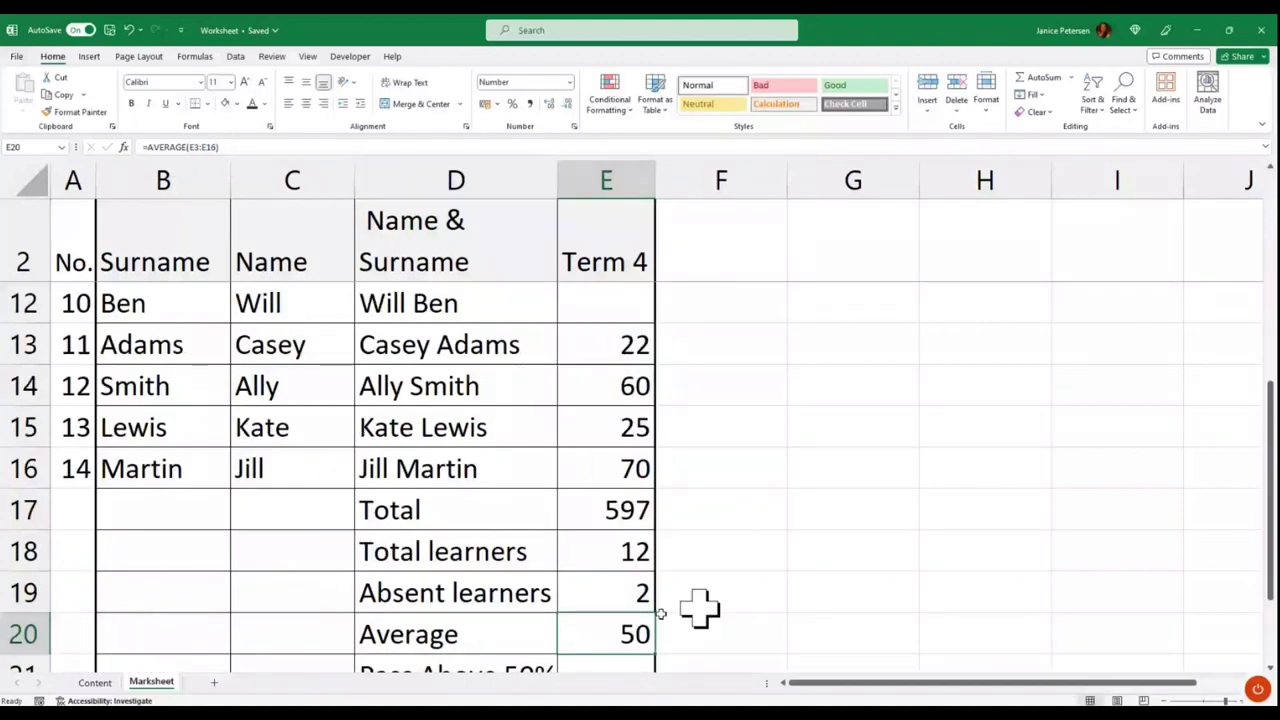
Enter =COUNTIF(E3:E16;">49") in the Pass Above 50% cell E21 to count the passing Term 4 marks
{"action": "scroll", "coordinate": [527, 577], "scroll_direction": "down", "scroll_amount": 1}
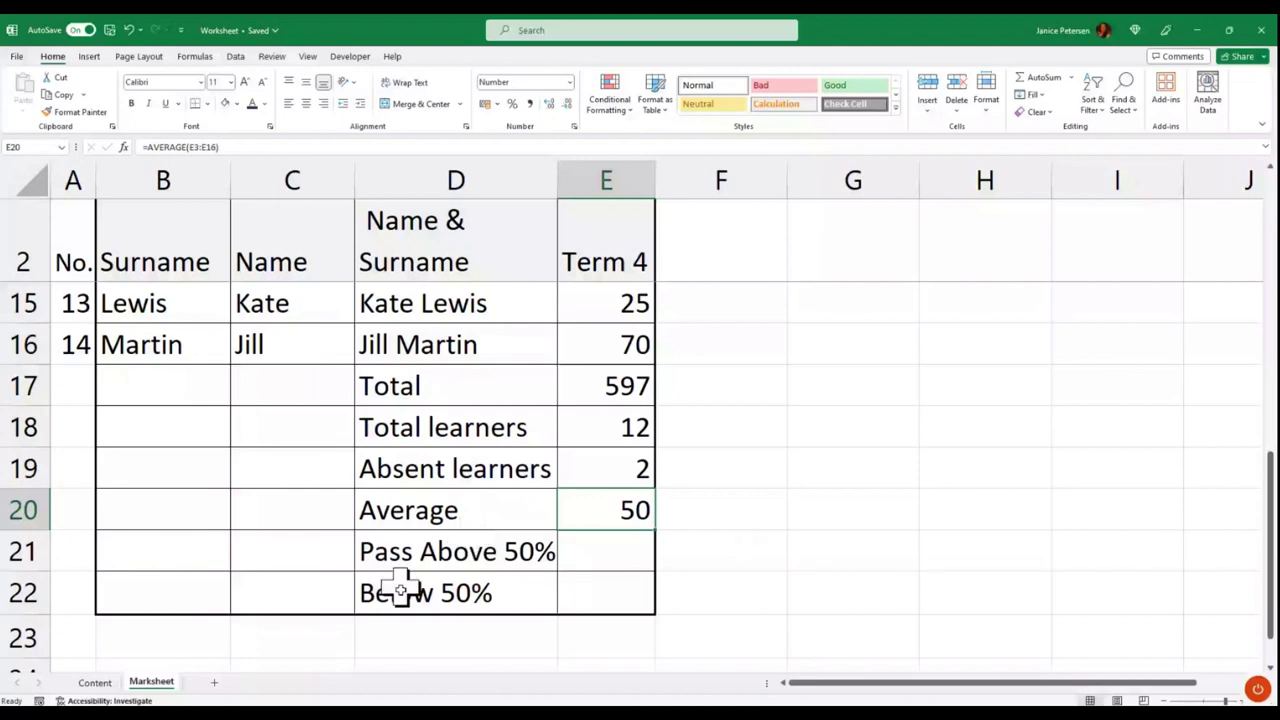
{"action": "left_click", "coordinate": [606, 557]}
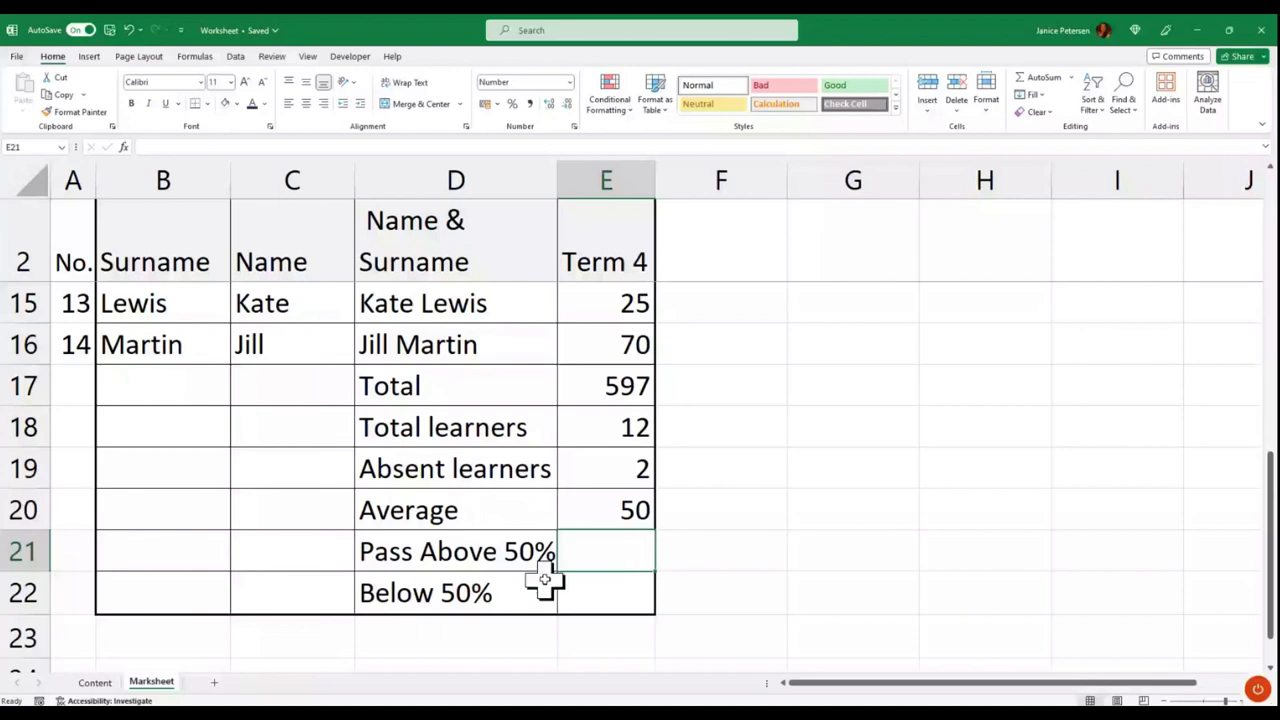
{"action": "type", "text": "="}
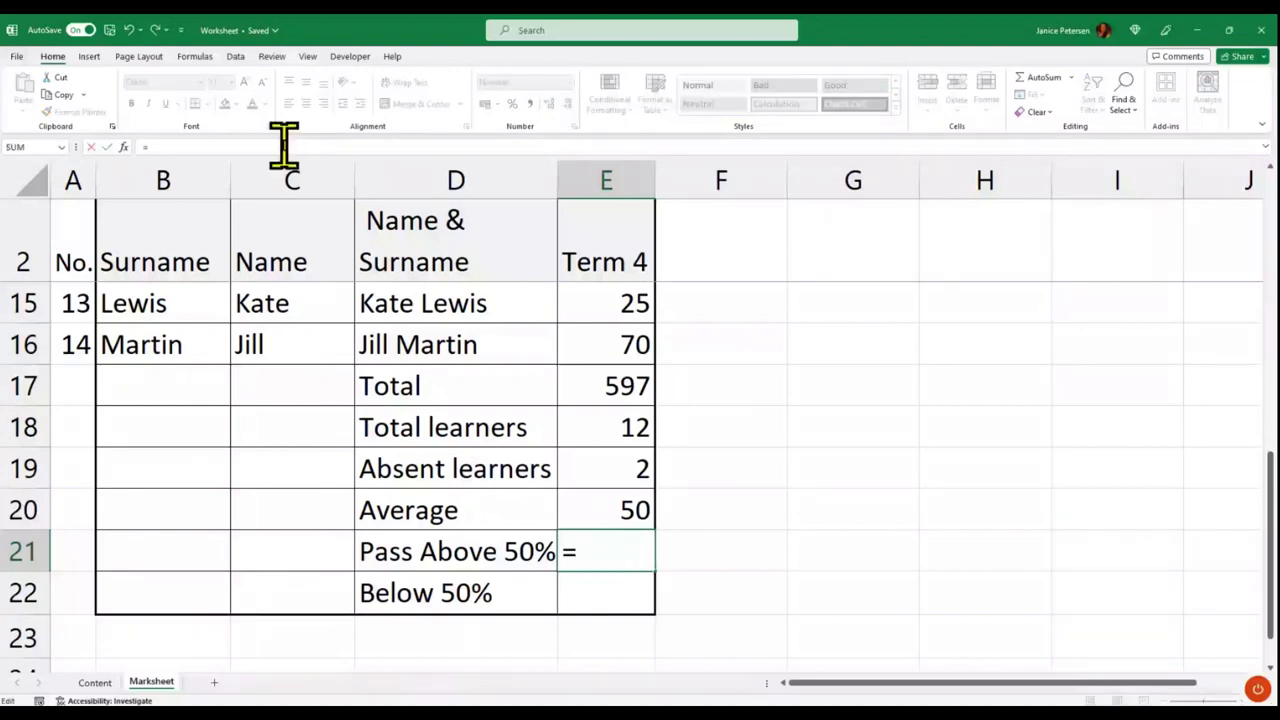
{"action": "type", "text": "count"}
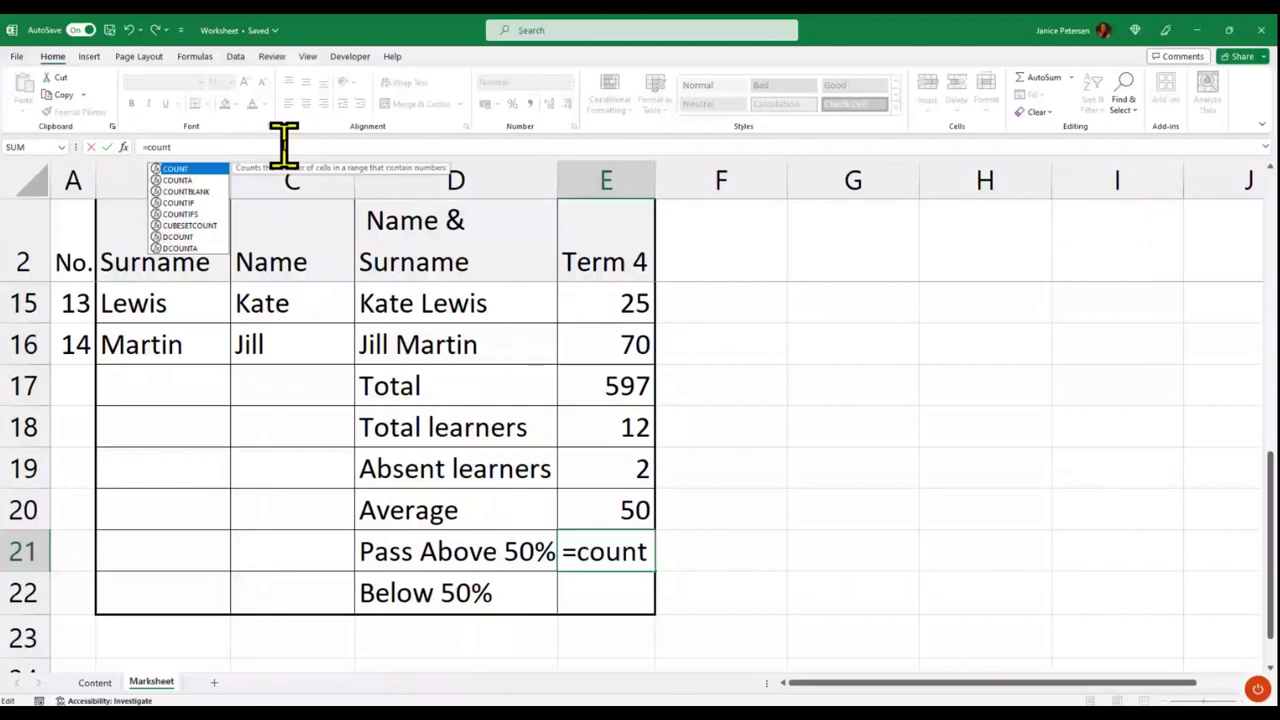
{"action": "type", "text": "if"}
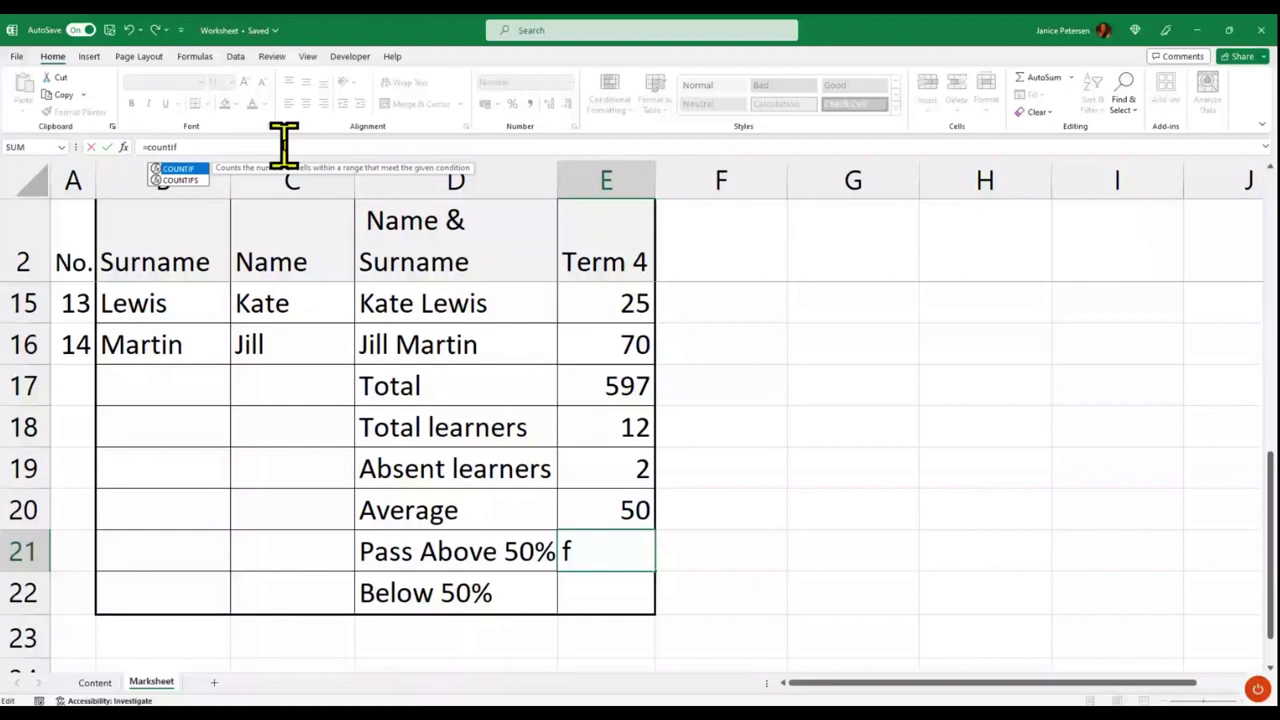
{"action": "type", "text": "("}
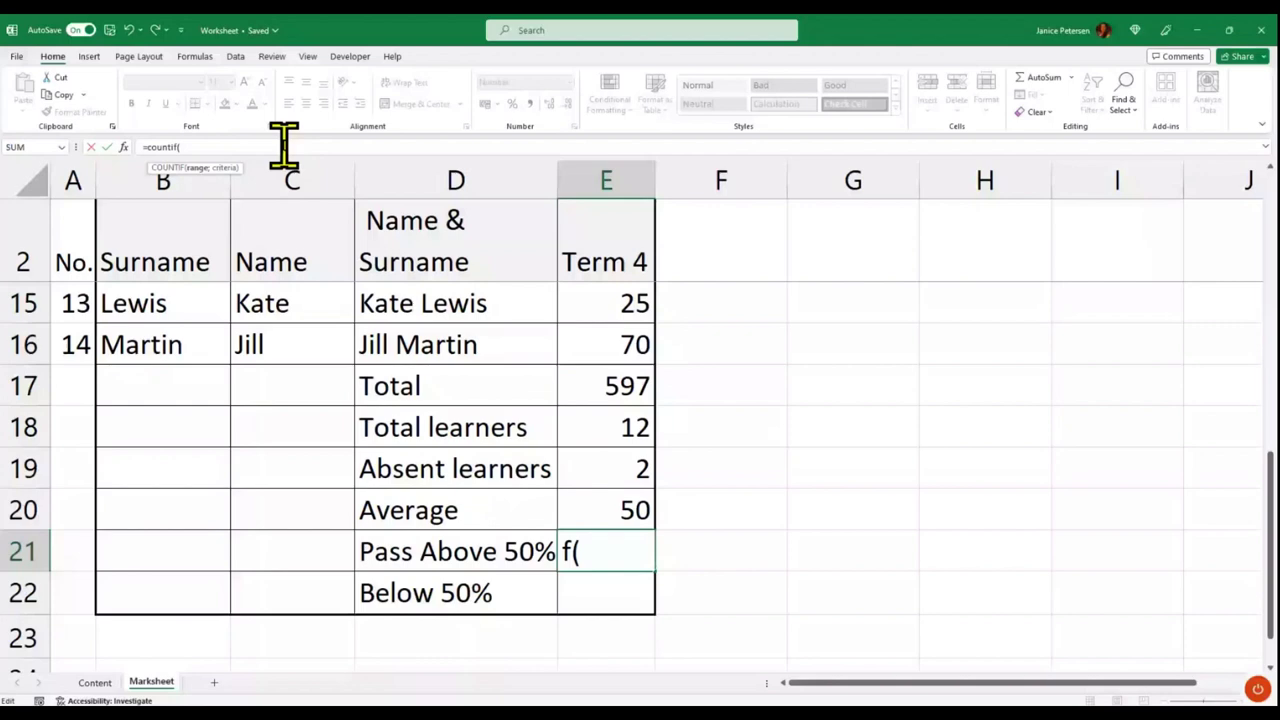
{"action": "scroll", "coordinate": [606, 400], "scroll_direction": "up", "scroll_amount": 4}
{"action": "left_click_drag", "start_coordinate": [606, 303], "coordinate": [660, 551]}
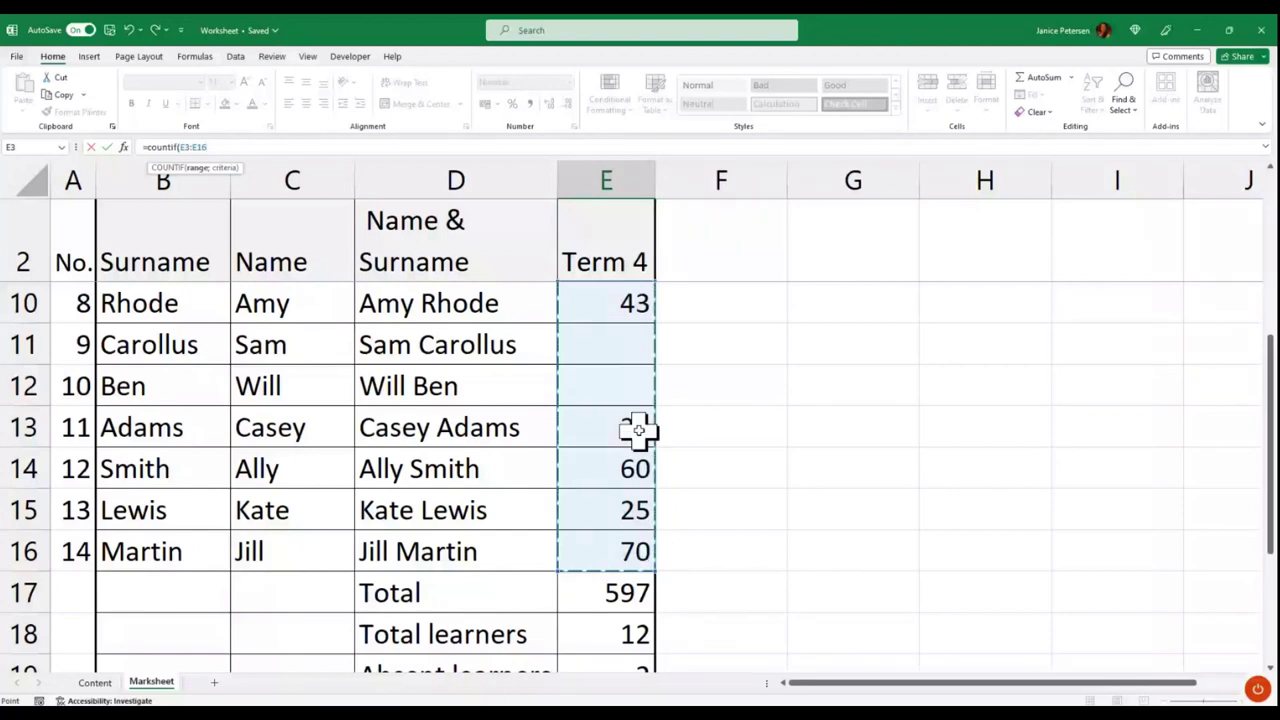
{"action": "type", "text": ","}
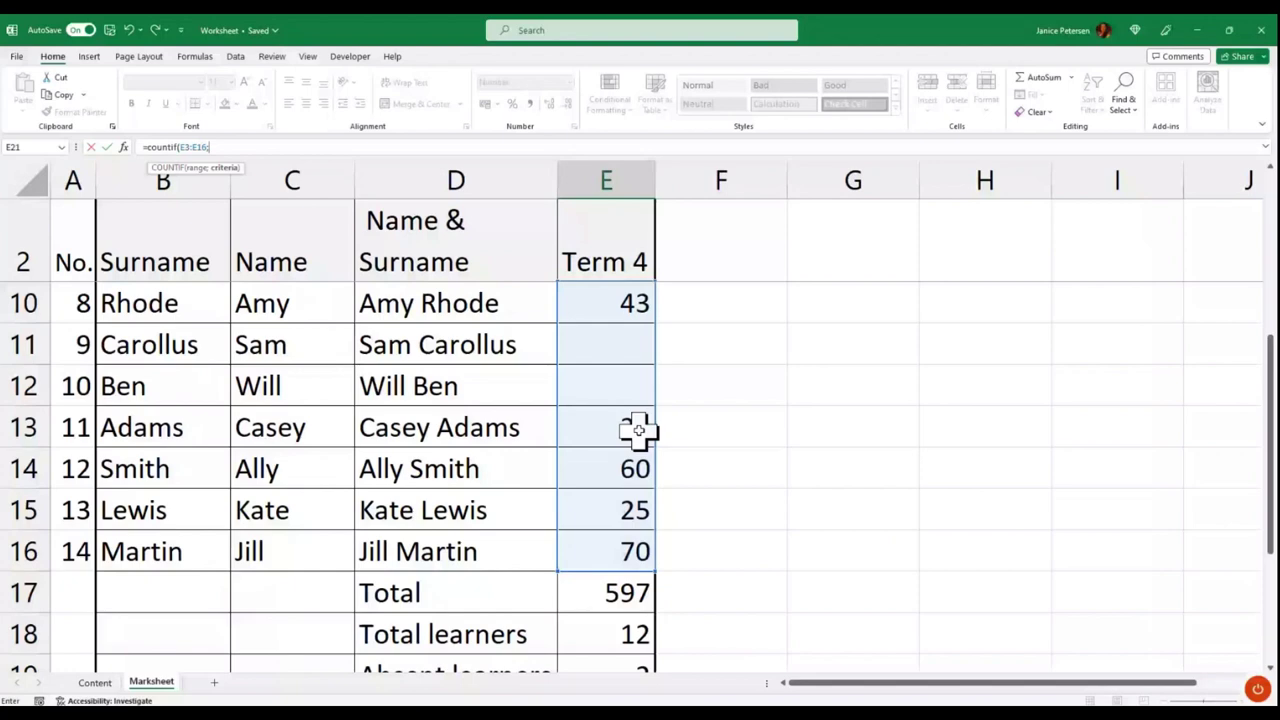
{"action": "type", "text": "\""}
{"action": "type", "text": "49\""}
{"action": "key", "text": "Return"}
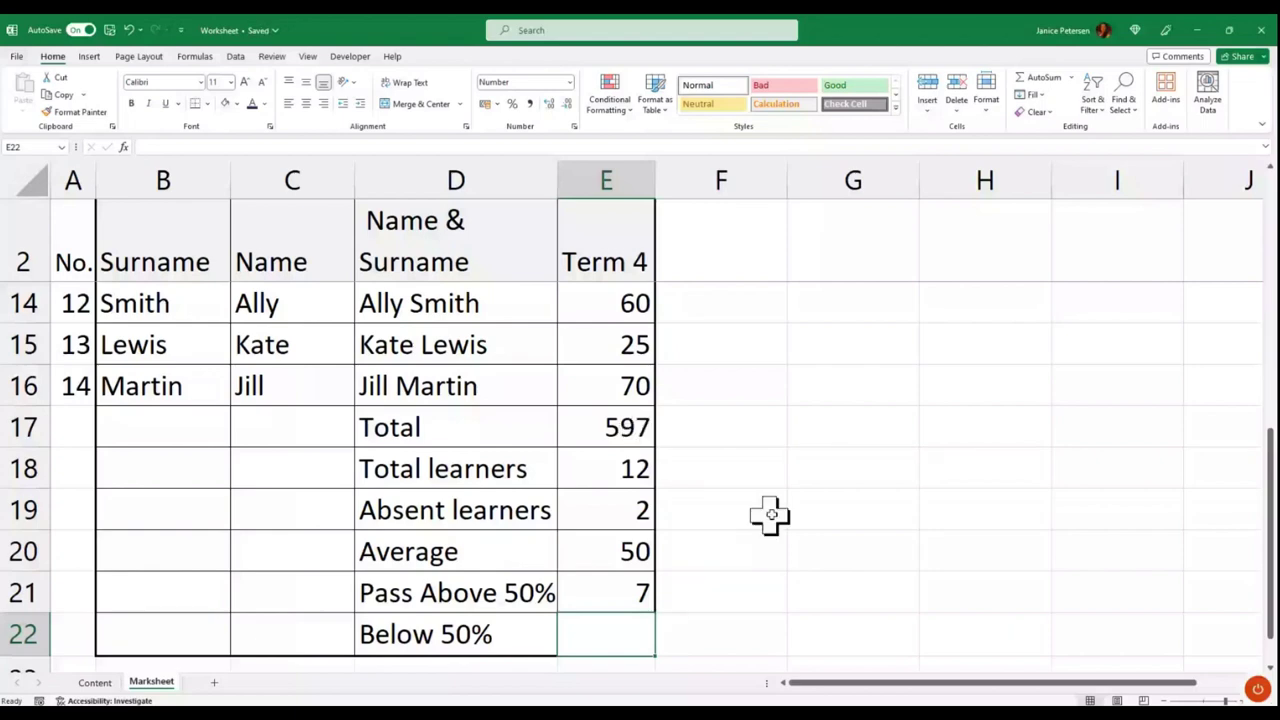
Enter =COUNTIF(E3:E16;"<50") in the Below 50% cell E22 to count the failing Term 4 marks
{"action": "scroll", "coordinate": [623, 380], "scroll_direction": "up", "scroll_amount": 4}
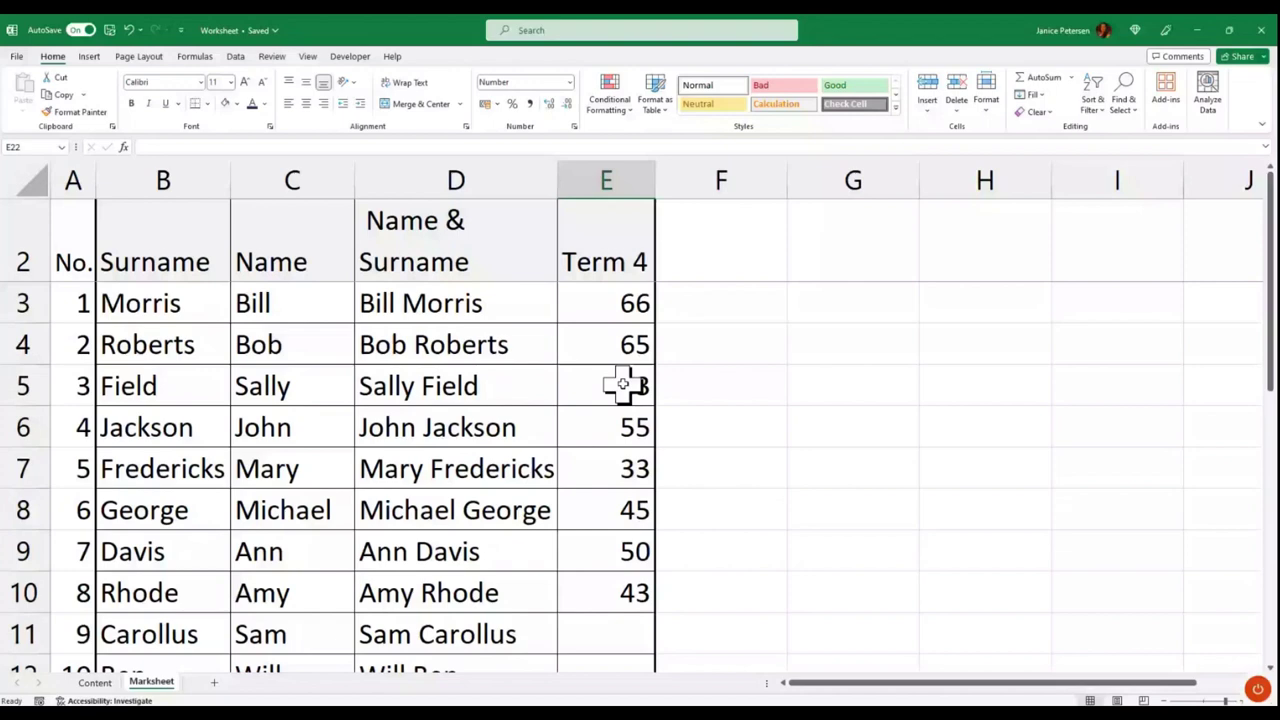
{"action": "scroll", "coordinate": [730, 553], "scroll_direction": "down", "scroll_amount": 3}
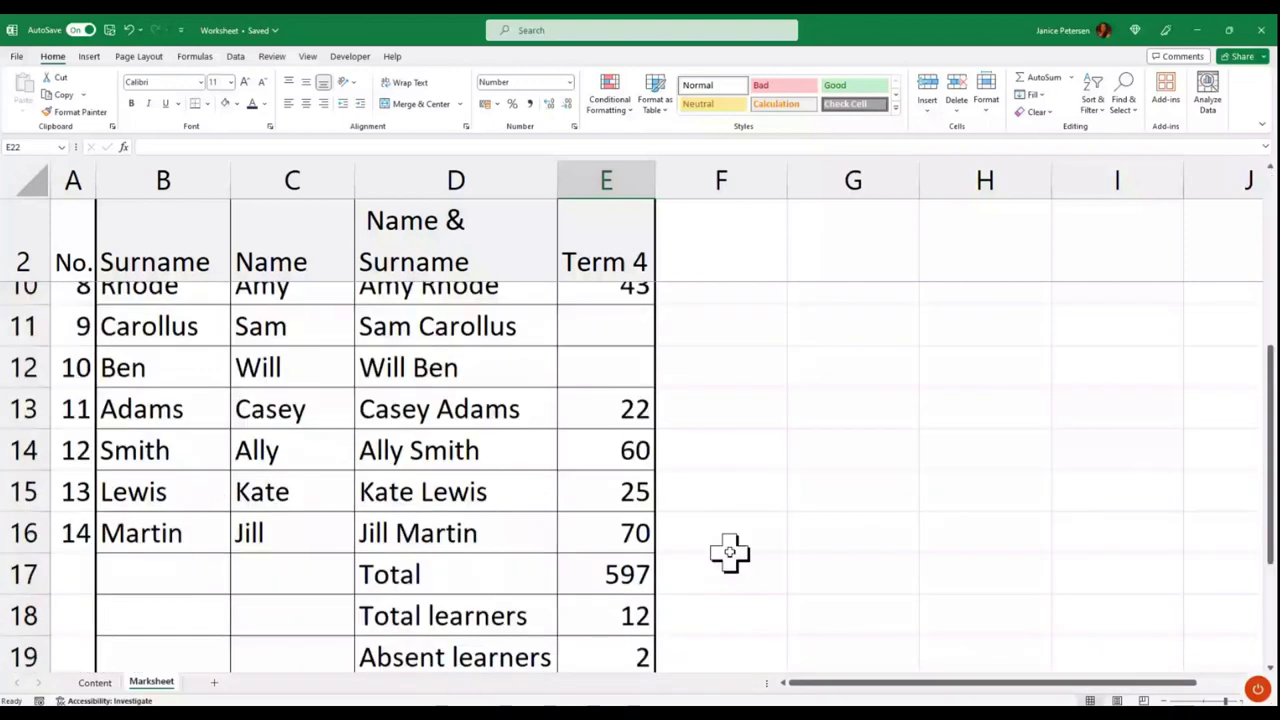
{"action": "scroll", "coordinate": [710, 445], "scroll_direction": "down", "scroll_amount": 3}
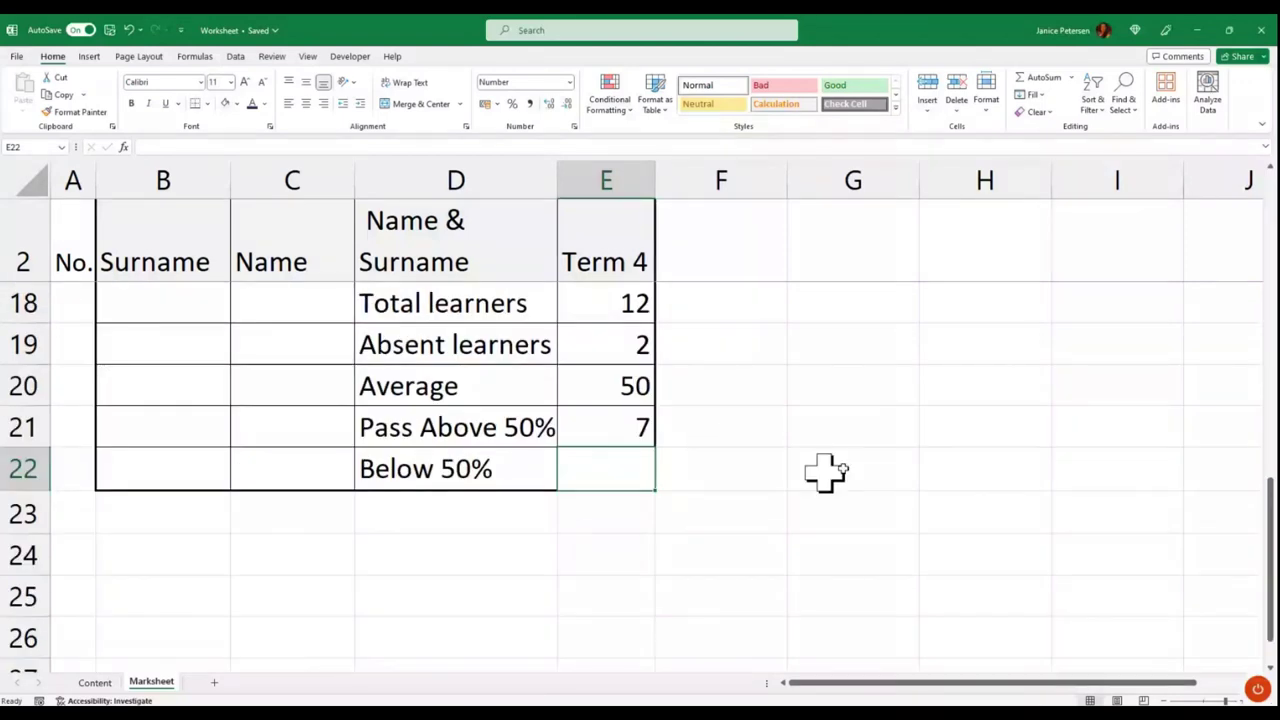
{"action": "left_click", "coordinate": [621, 430]}
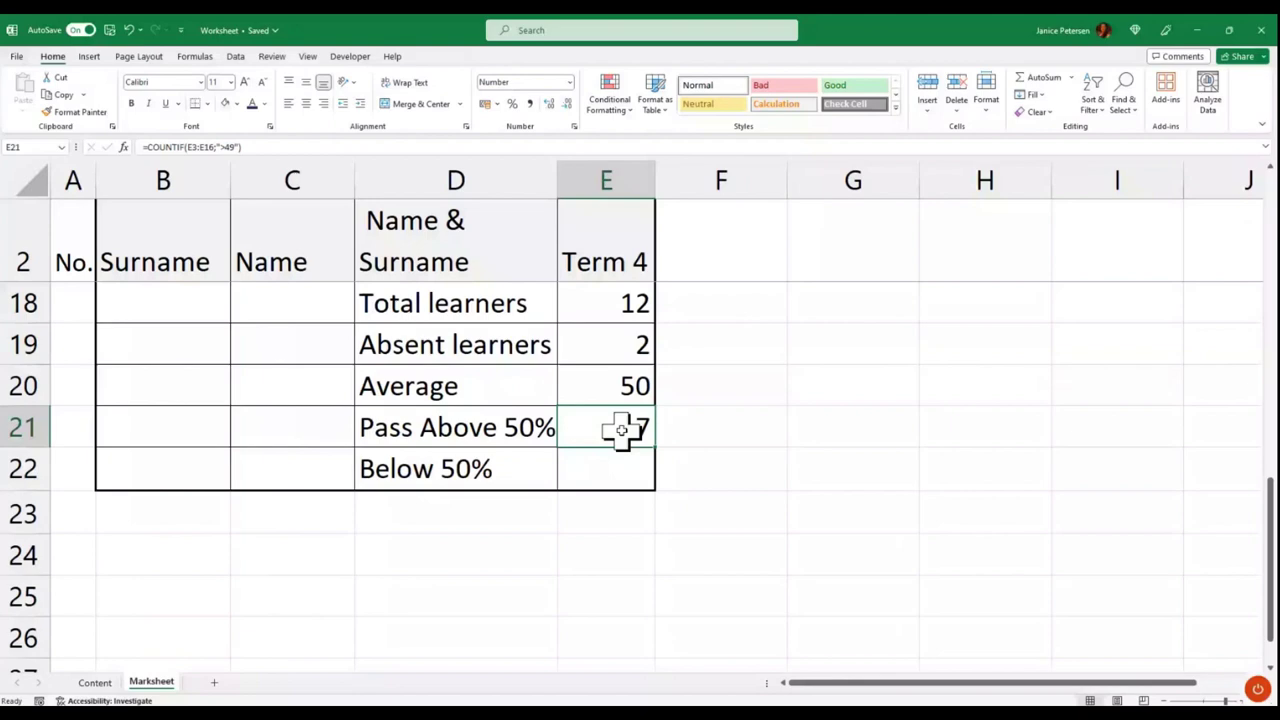
{"action": "left_click", "coordinate": [624, 472]}
{"action": "double_click", "coordinate": [623, 472]}
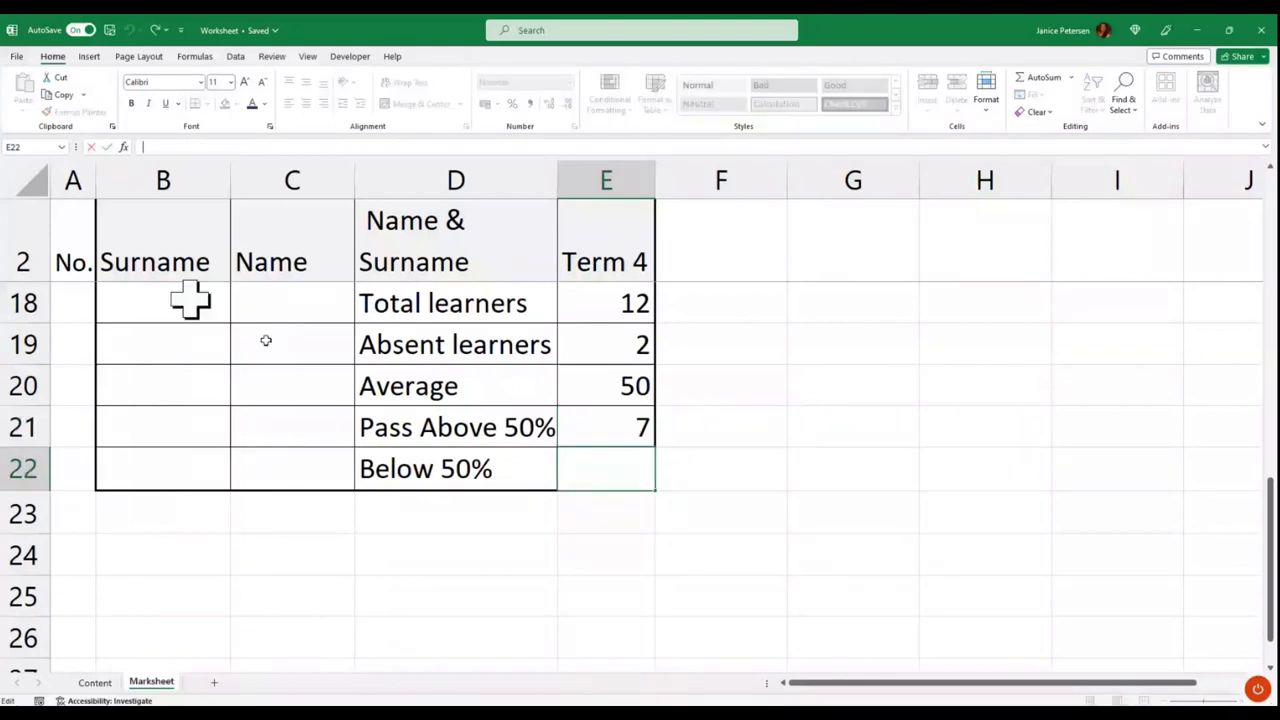
{"action": "type", "text": "="}
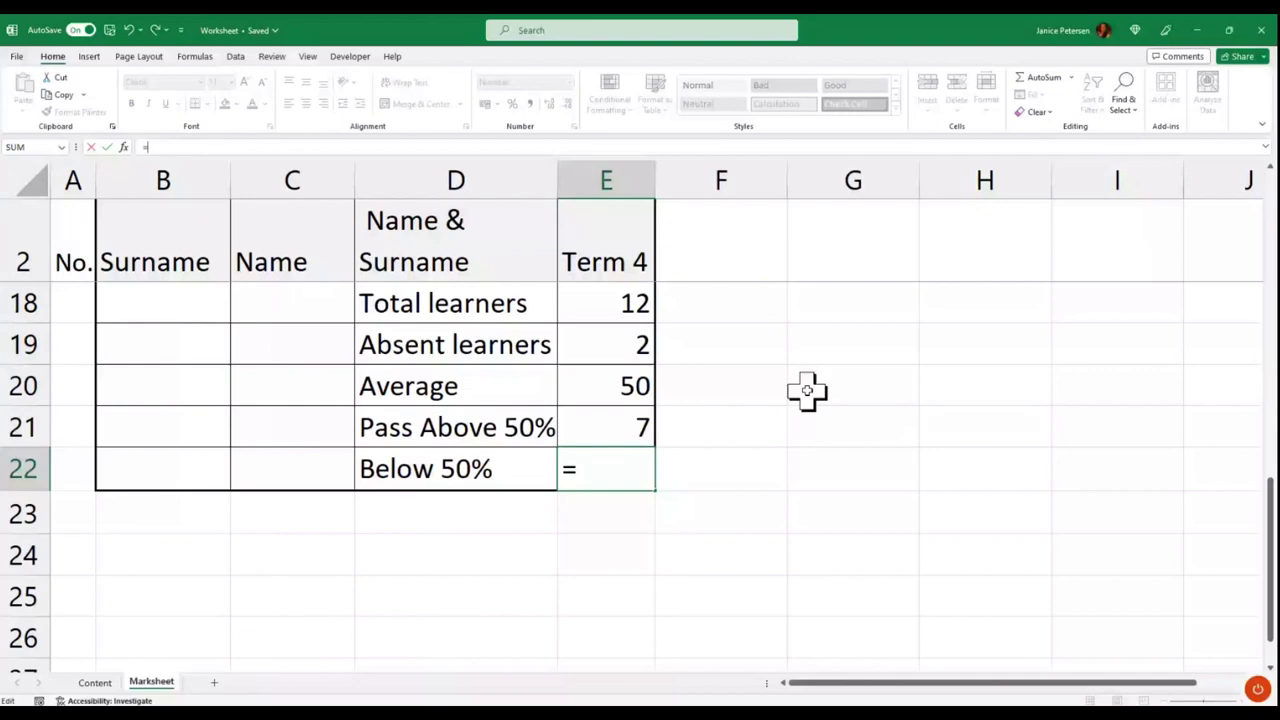
{"action": "type", "text": "countif("}
{"action": "scroll", "coordinate": [623, 451], "scroll_direction": "up", "scroll_amount": 5}
{"action": "left_click_drag", "start_coordinate": [620, 303], "coordinate": [620, 386]}
{"action": "type", "text": ";"}
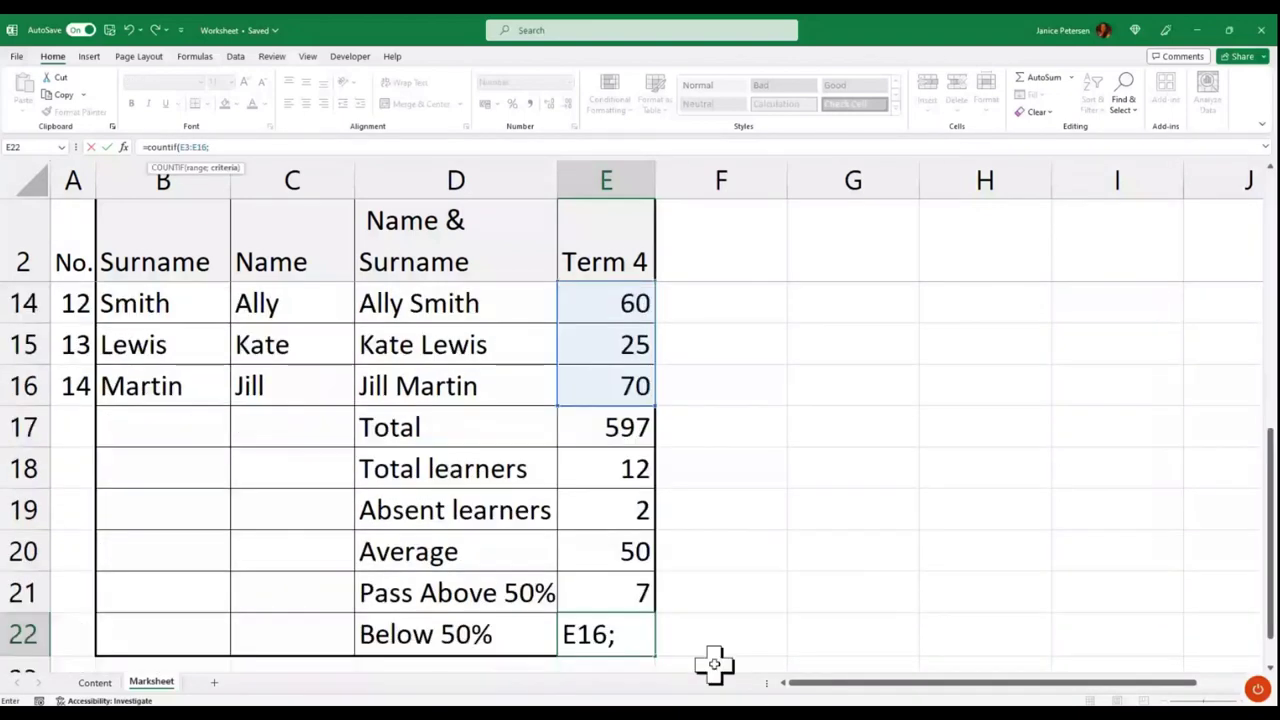
{"action": "type", "text": "\"<50\")"}
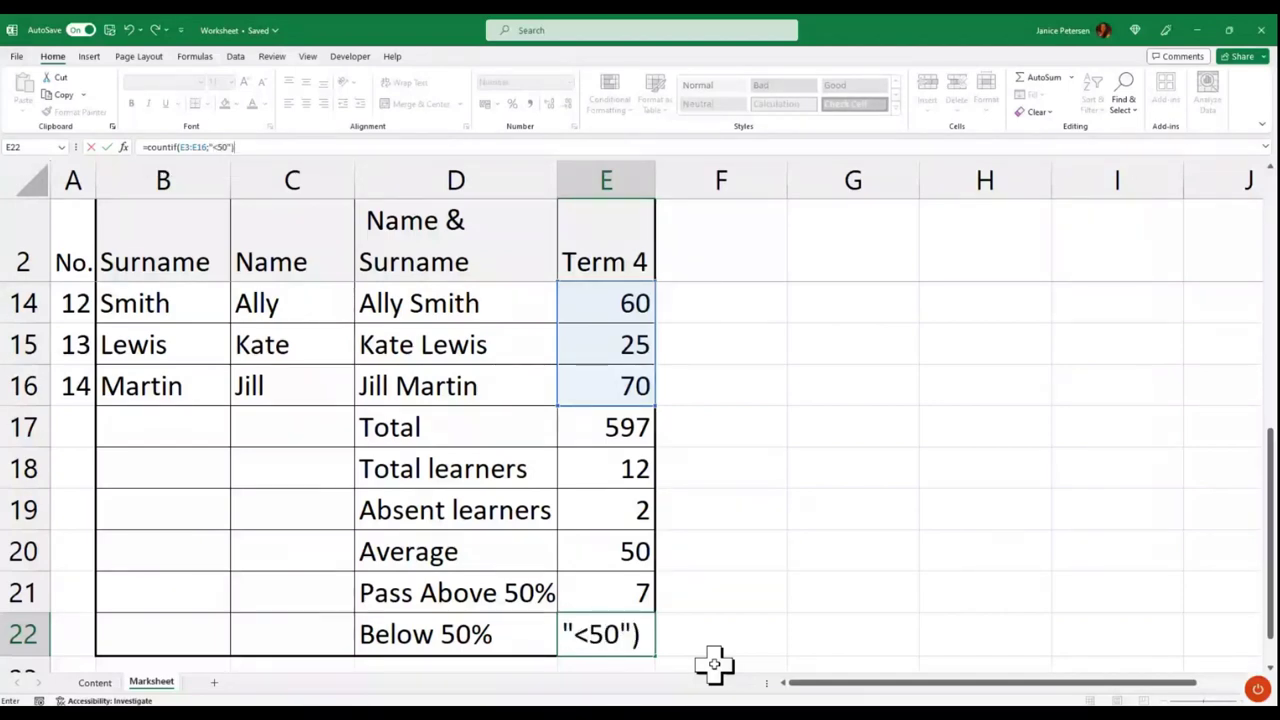
{"action": "key", "text": "Return"}
{"action": "scroll", "coordinate": [408, 543], "scroll_direction": "up", "scroll_amount": 4}
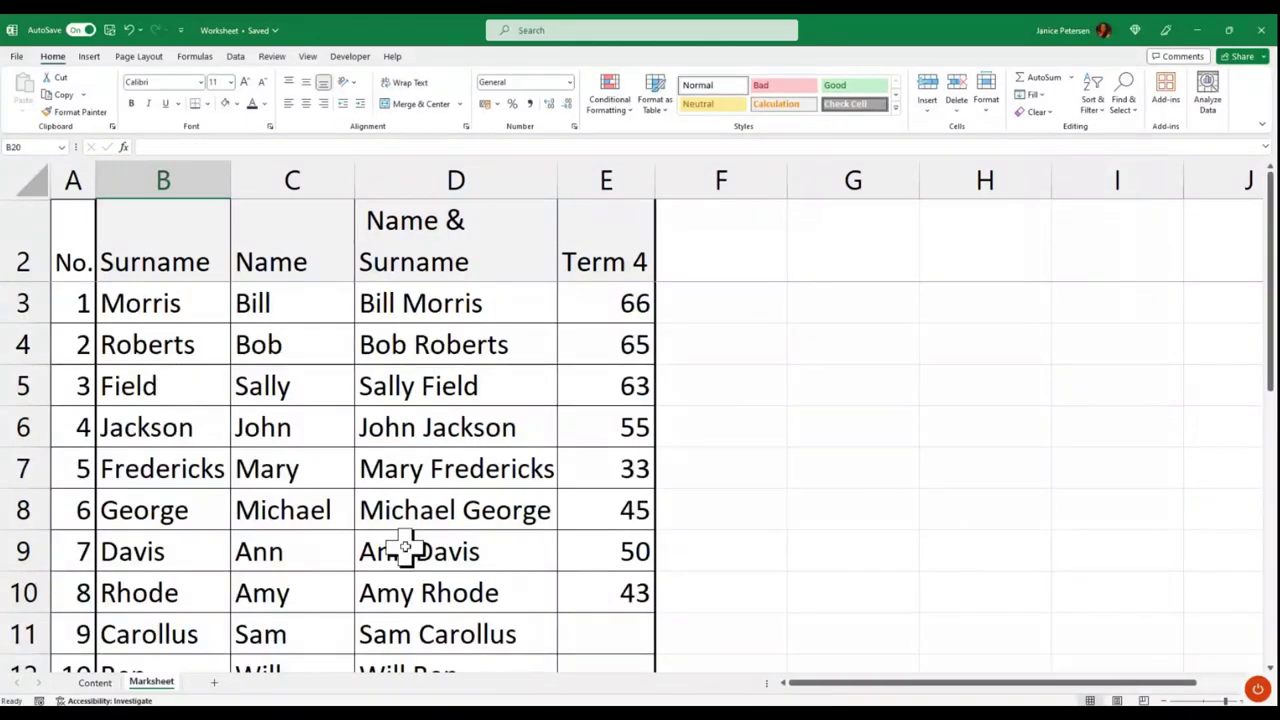
{"action": "scroll", "coordinate": [405, 548], "scroll_direction": "down", "scroll_amount": 5}
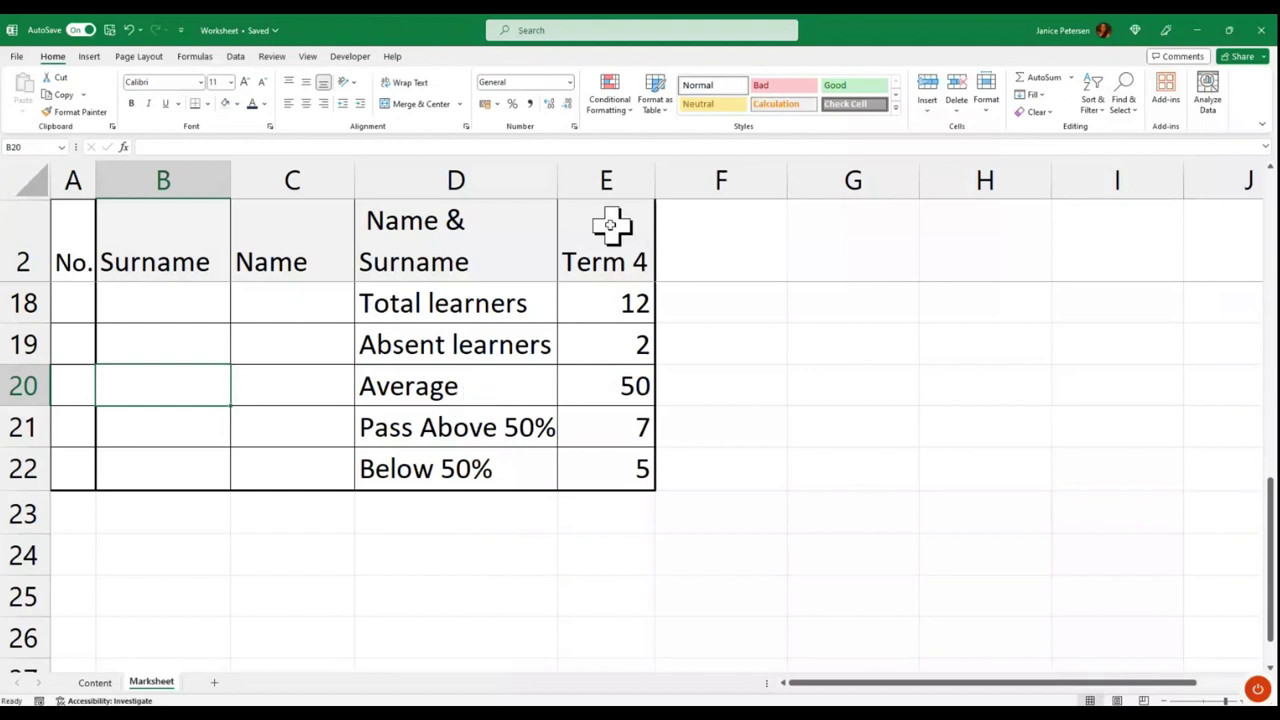
{"action": "scroll", "coordinate": [630, 433], "scroll_direction": "up", "scroll_amount": 5}
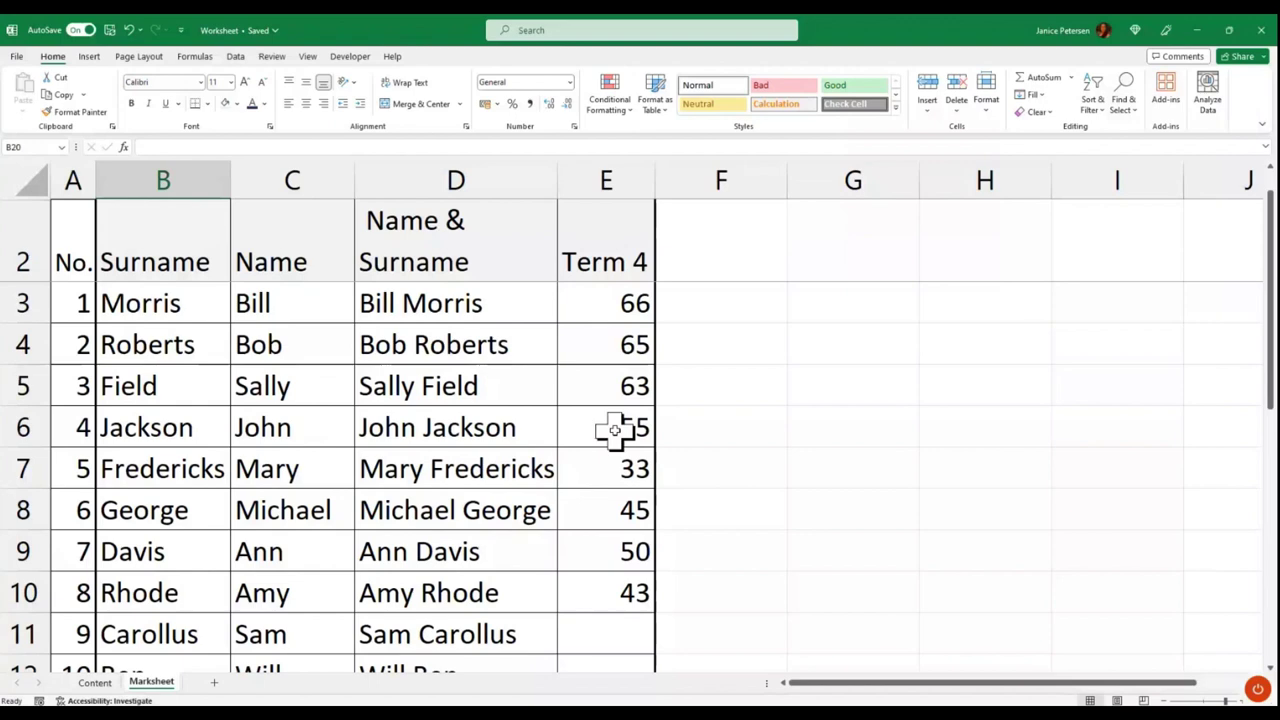
Start a Greater Than highlight rule with the value 49 for the Term 4 marks in E3:E16
{"action": "left_click", "coordinate": [617, 300]}
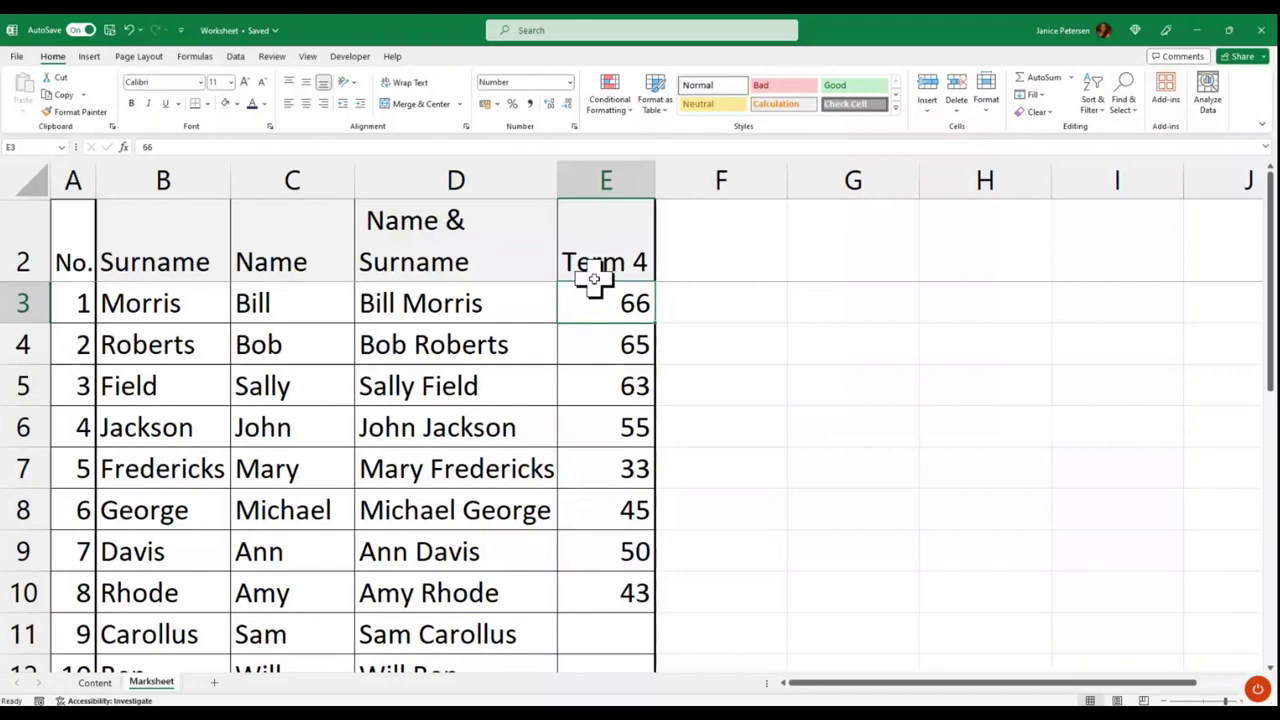
{"action": "mouse_move", "coordinate": [622, 305]}
{"action": "left_mouse_down"}
{"action": "mouse_move", "coordinate": [630, 640]}
{"action": "mouse_move", "coordinate": [630, 552]}
{"action": "left_mouse_up"}
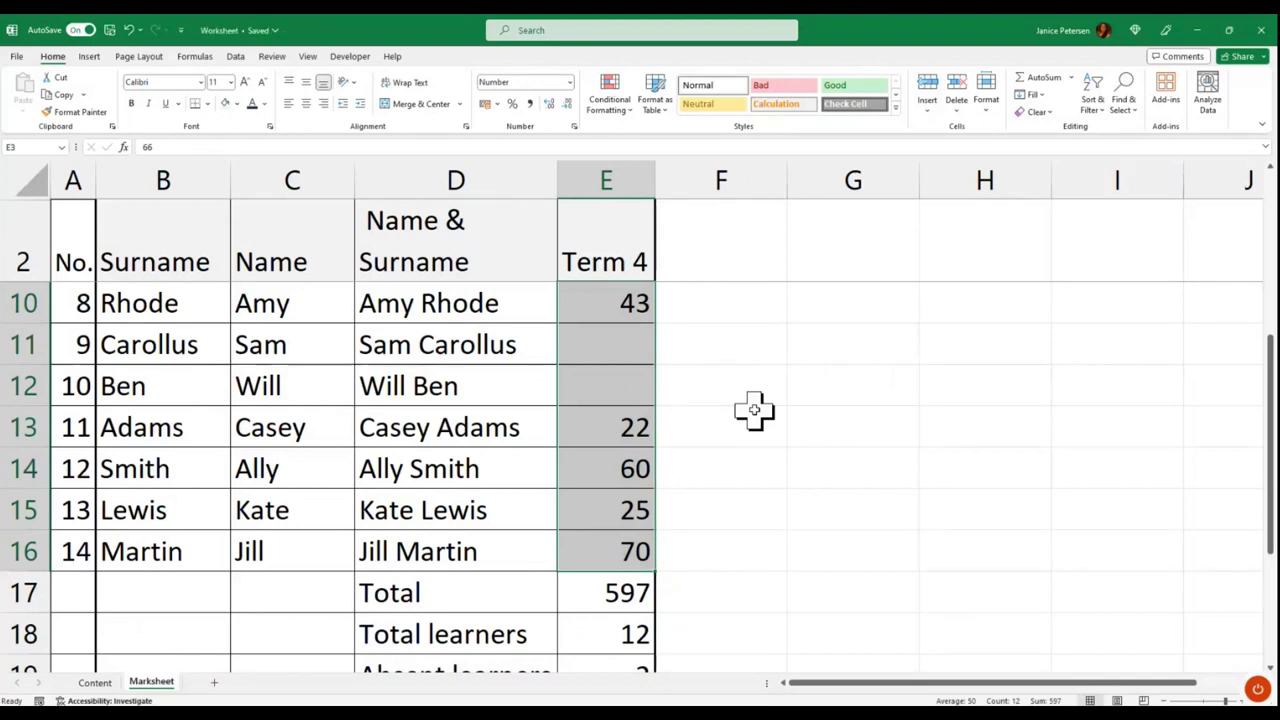
{"action": "left_click", "coordinate": [622, 104]}
{"action": "mouse_move", "coordinate": [616, 142]}
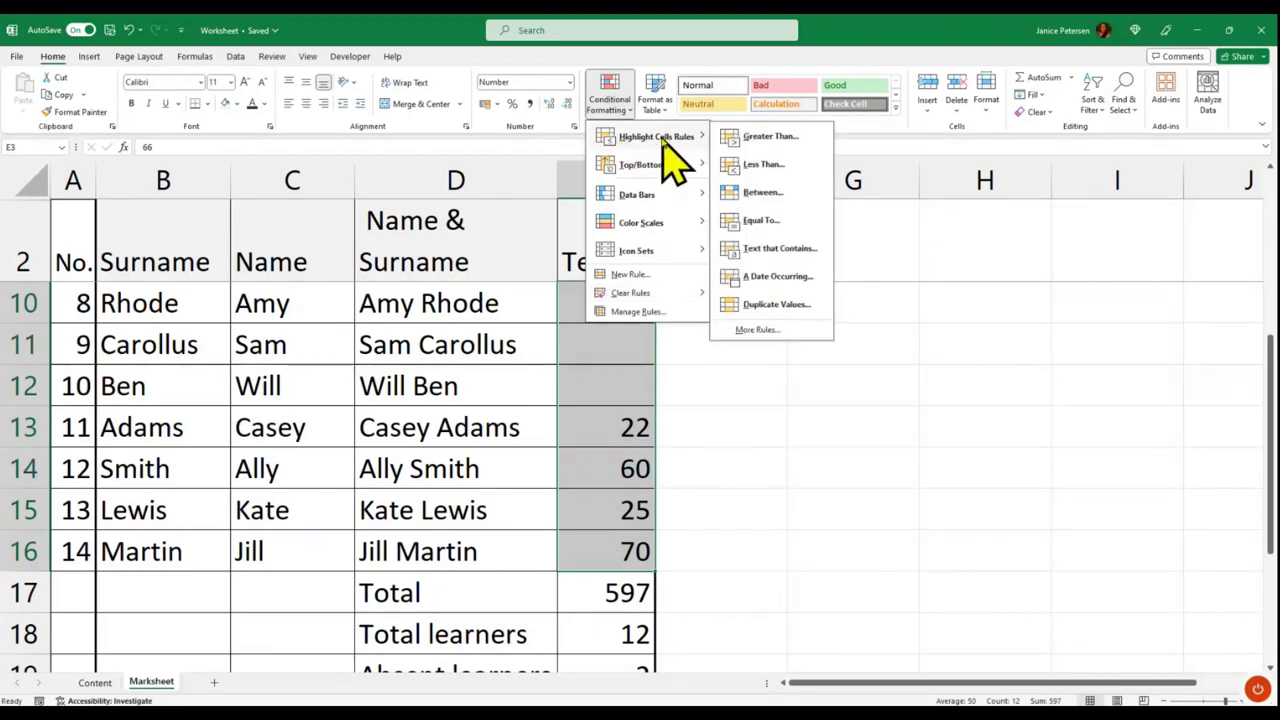
{"action": "left_click", "coordinate": [778, 142]}
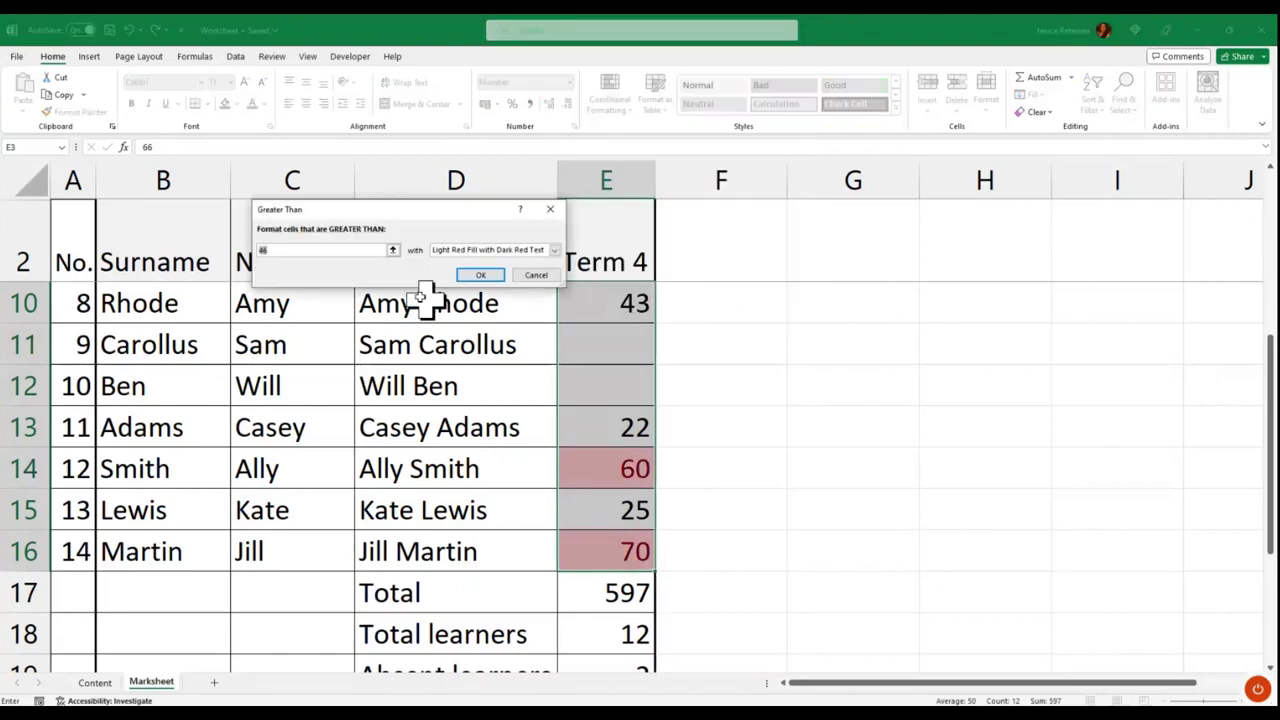
{"action": "left_click", "coordinate": [288, 249]}
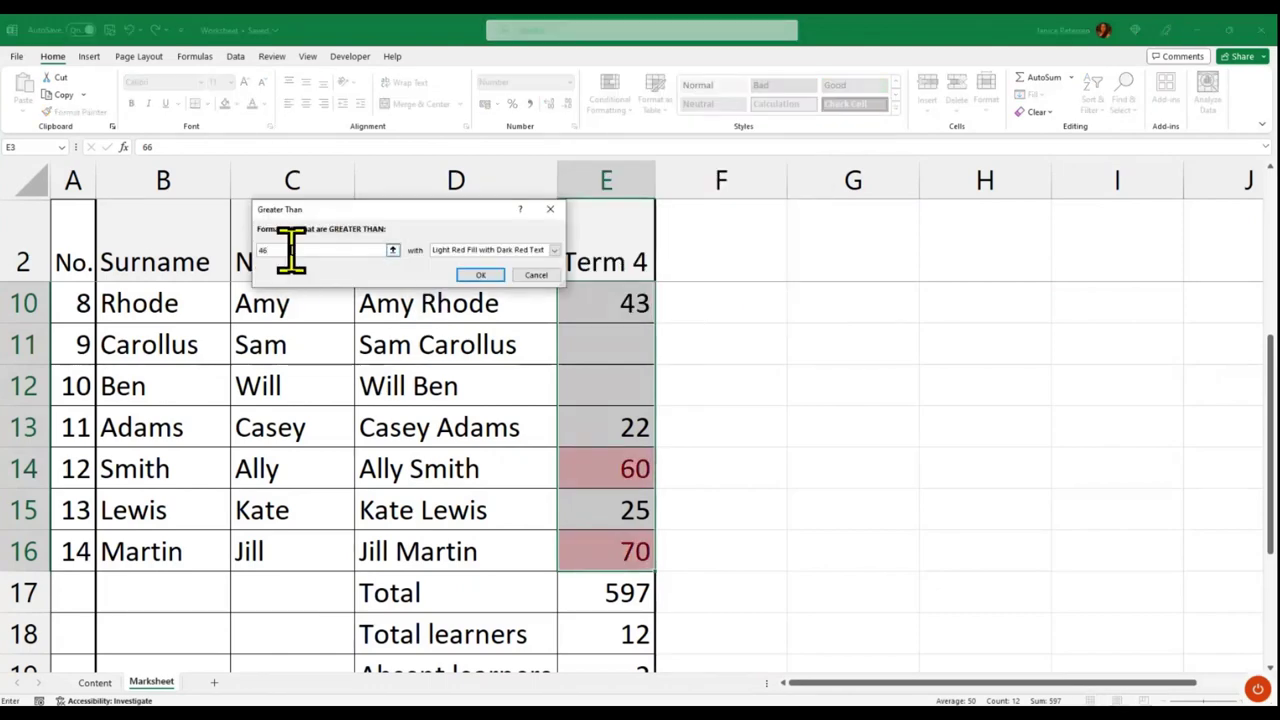
{"action": "key", "text": "BackSpace"}
{"action": "type", "text": "48"}
Give the greater-than-49 rule a custom light green fill and apply it to the Term 4 marks
{"action": "left_click", "coordinate": [555, 250]}
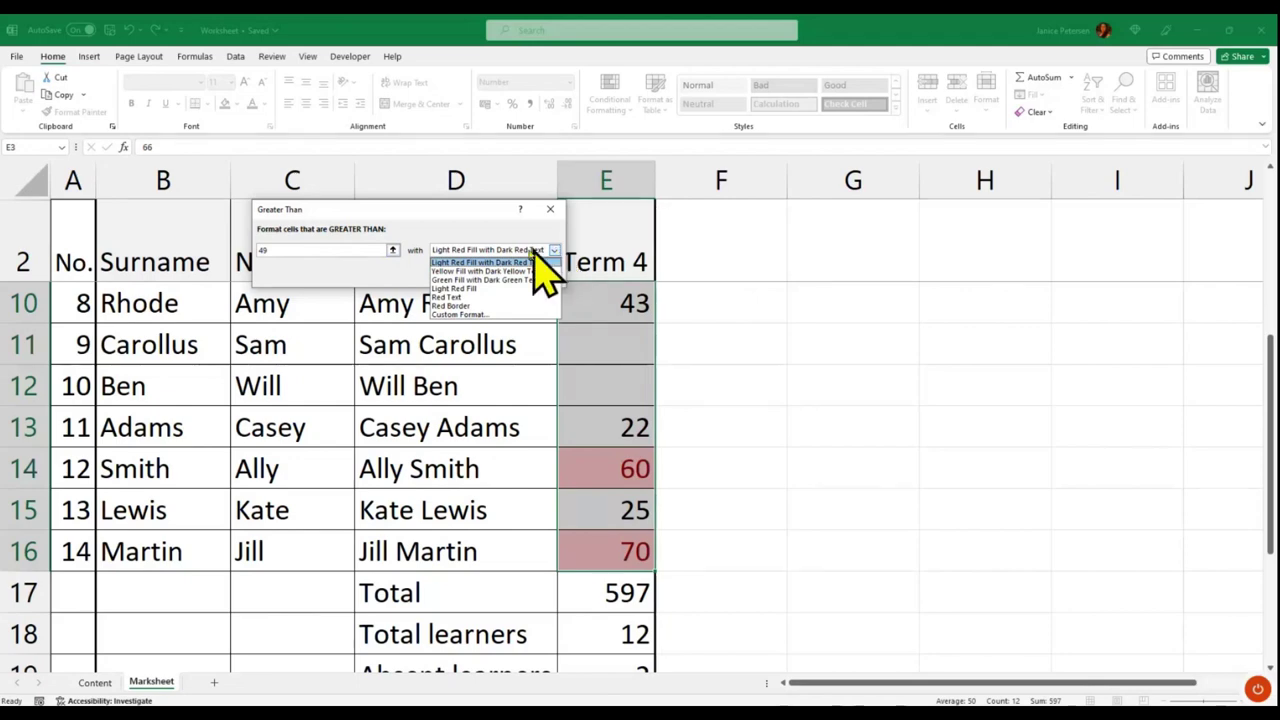
{"action": "left_click", "coordinate": [474, 316]}
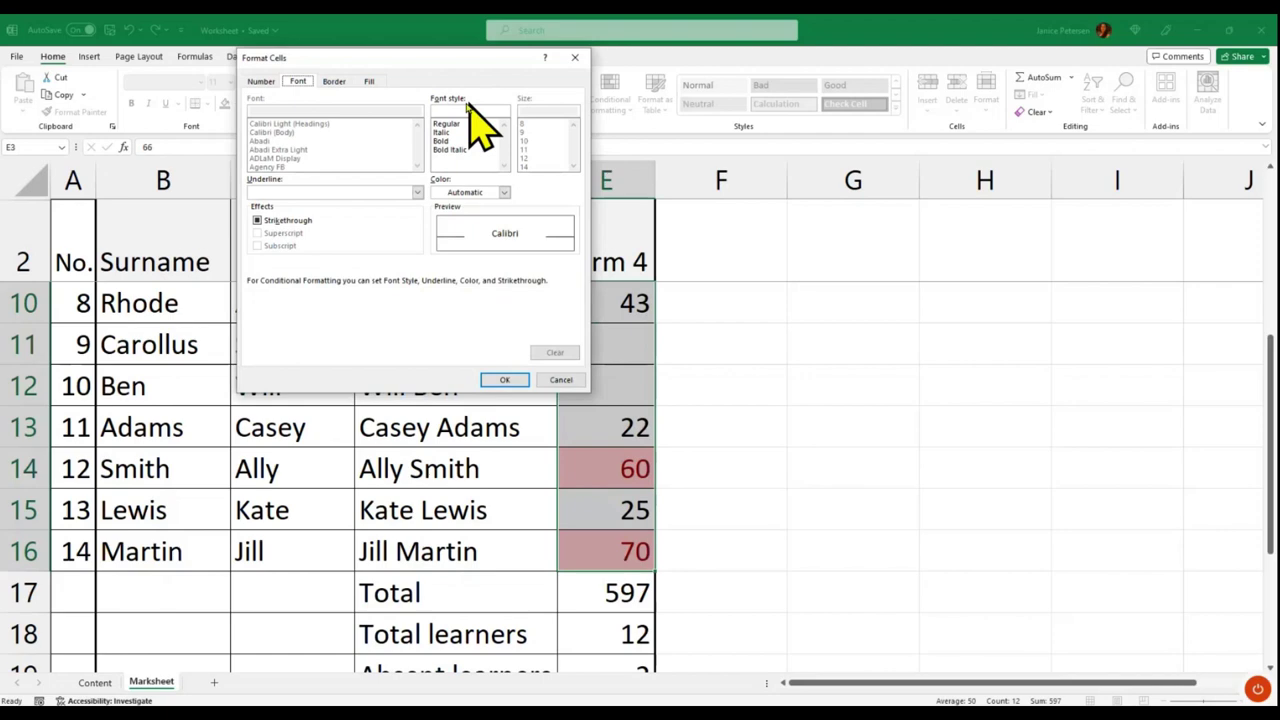
{"action": "left_click", "coordinate": [369, 81]}
{"action": "left_click", "coordinate": [307, 212]}
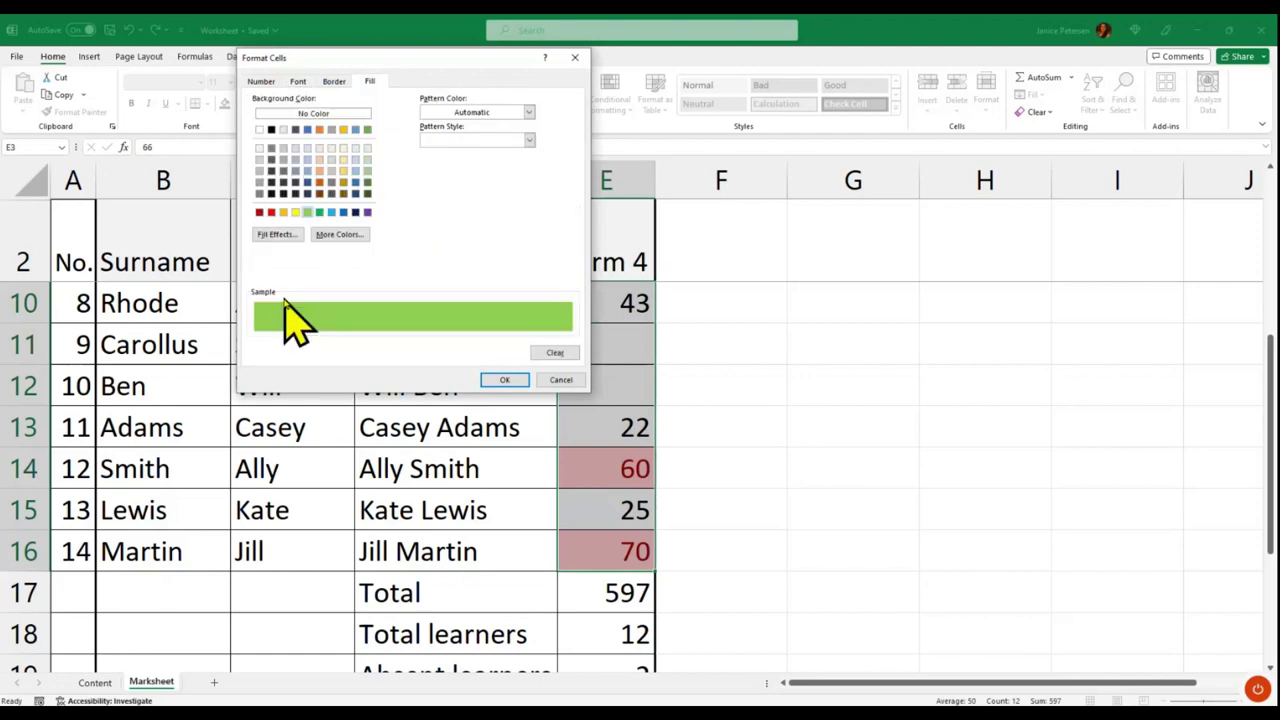
{"action": "left_click", "coordinate": [504, 379]}
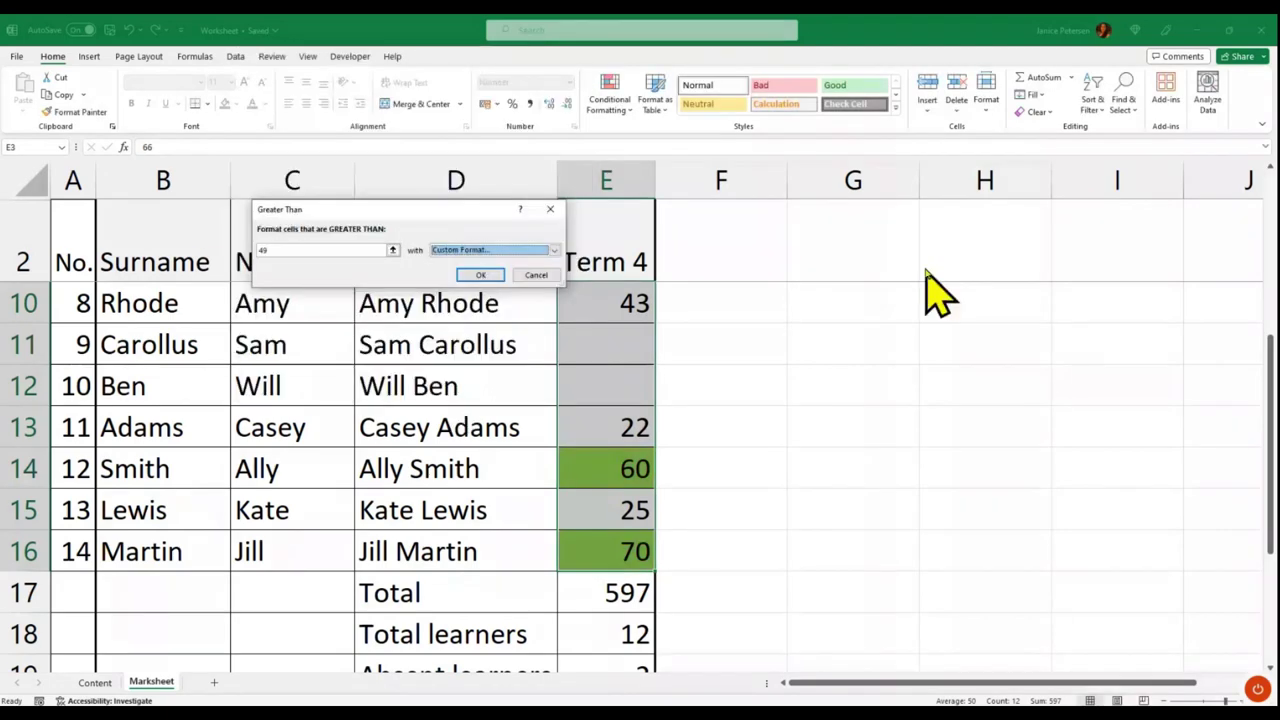
{"action": "key", "text": "Return"}
{"action": "scroll", "coordinate": [706, 400], "scroll_direction": "up", "scroll_amount": 3}
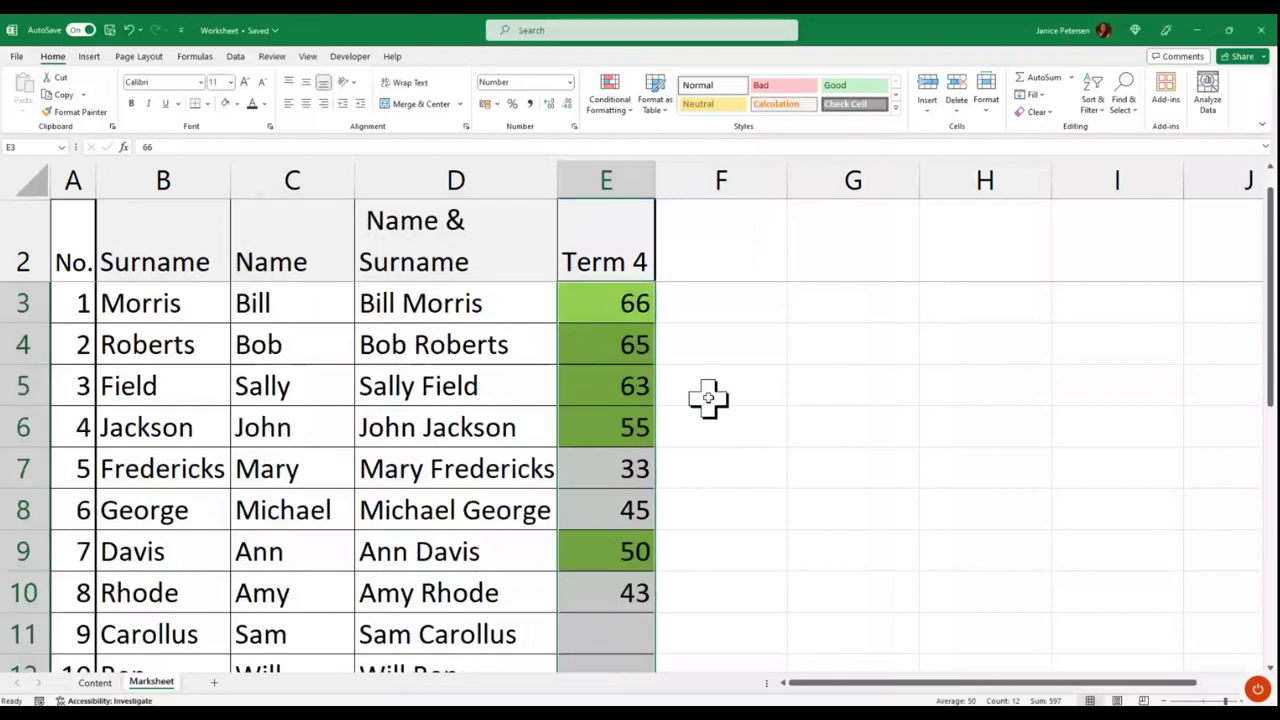
{"action": "scroll", "coordinate": [706, 400], "scroll_direction": "down", "scroll_amount": 2}
{"action": "scroll", "coordinate": [708, 398], "scroll_direction": "down", "scroll_amount": 1}
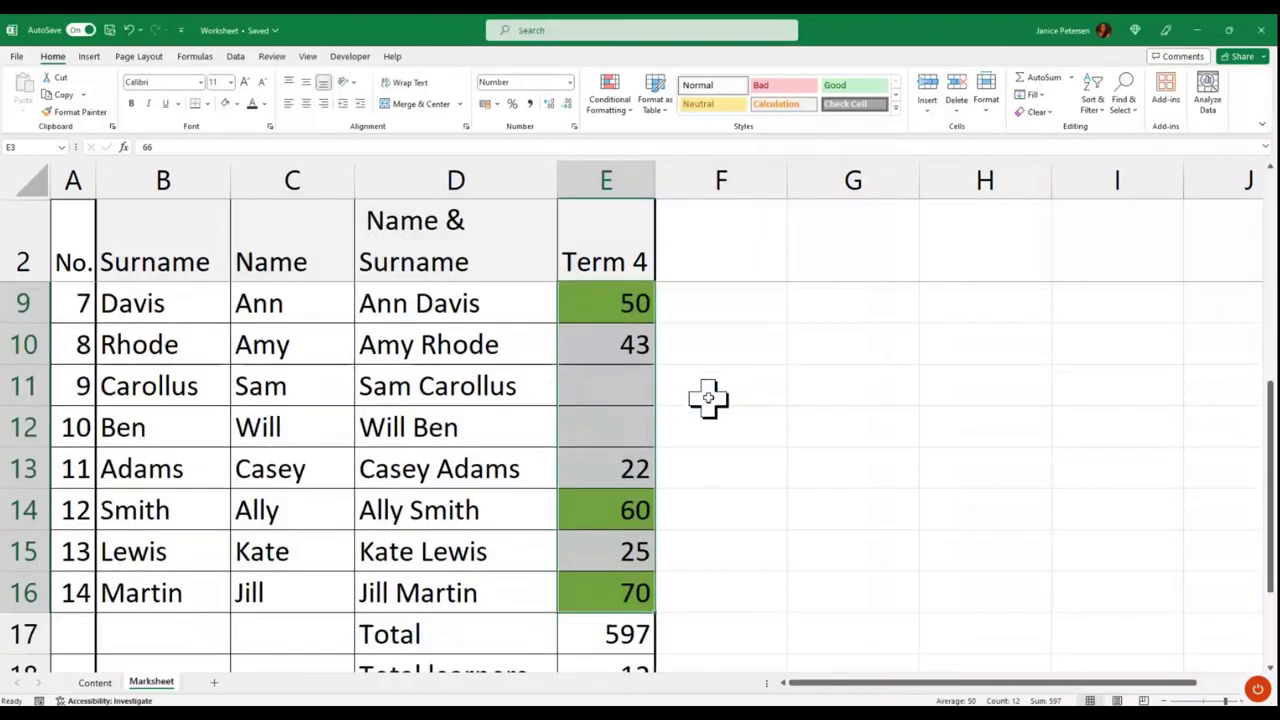
{"action": "scroll", "coordinate": [708, 398], "scroll_direction": "up", "scroll_amount": 2}
{"action": "scroll", "coordinate": [709, 394], "scroll_direction": "down", "scroll_amount": 1}
{"action": "scroll", "coordinate": [709, 394], "scroll_direction": "up", "scroll_amount": 1}
Start a Less Than highlight rule with the value 50 for the Term 4 marks in E3:E16
{"action": "left_click_drag", "start_coordinate": [635, 300], "coordinate": [607, 484]}
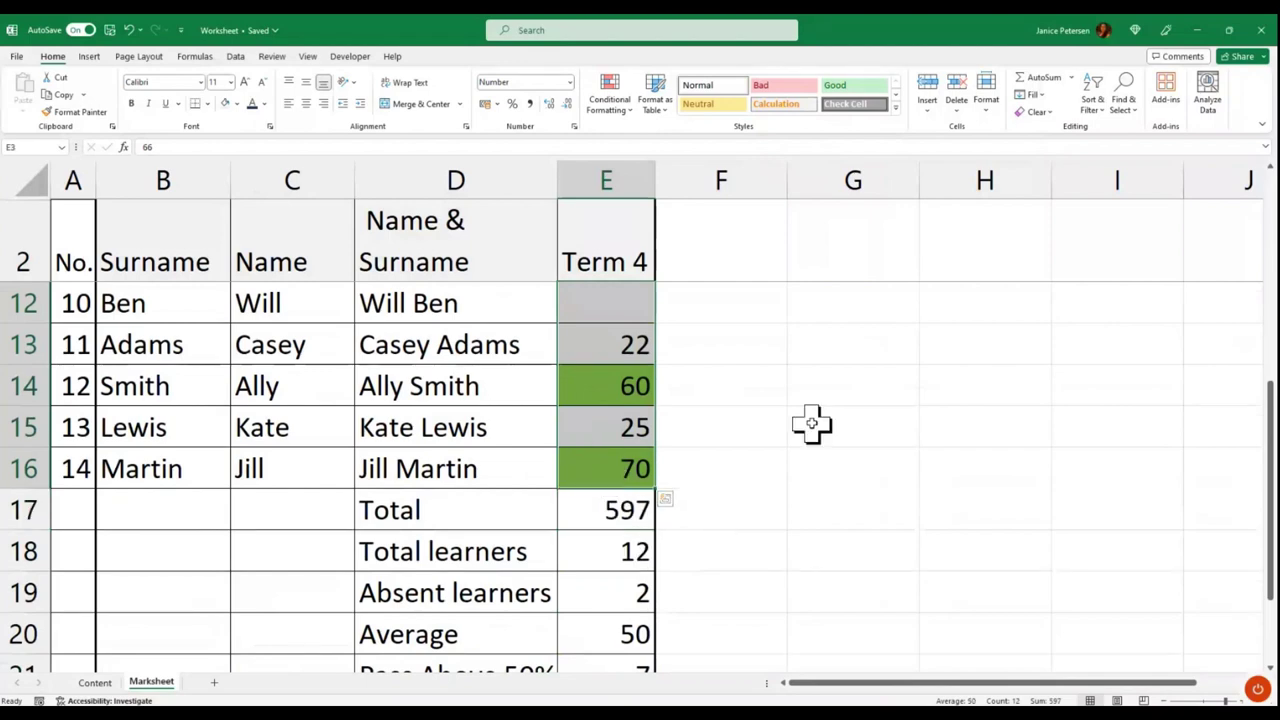
{"action": "left_click", "coordinate": [630, 108]}
{"action": "mouse_move", "coordinate": [668, 136]}
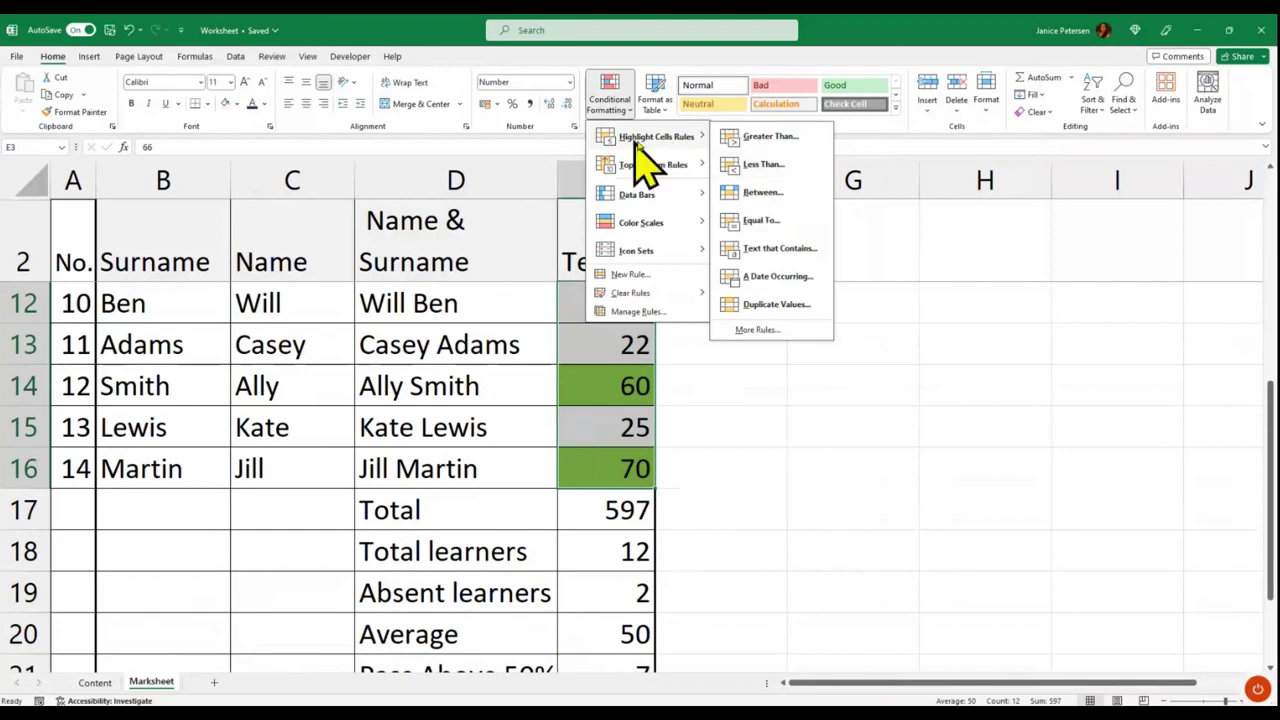
{"action": "left_click", "coordinate": [762, 165]}
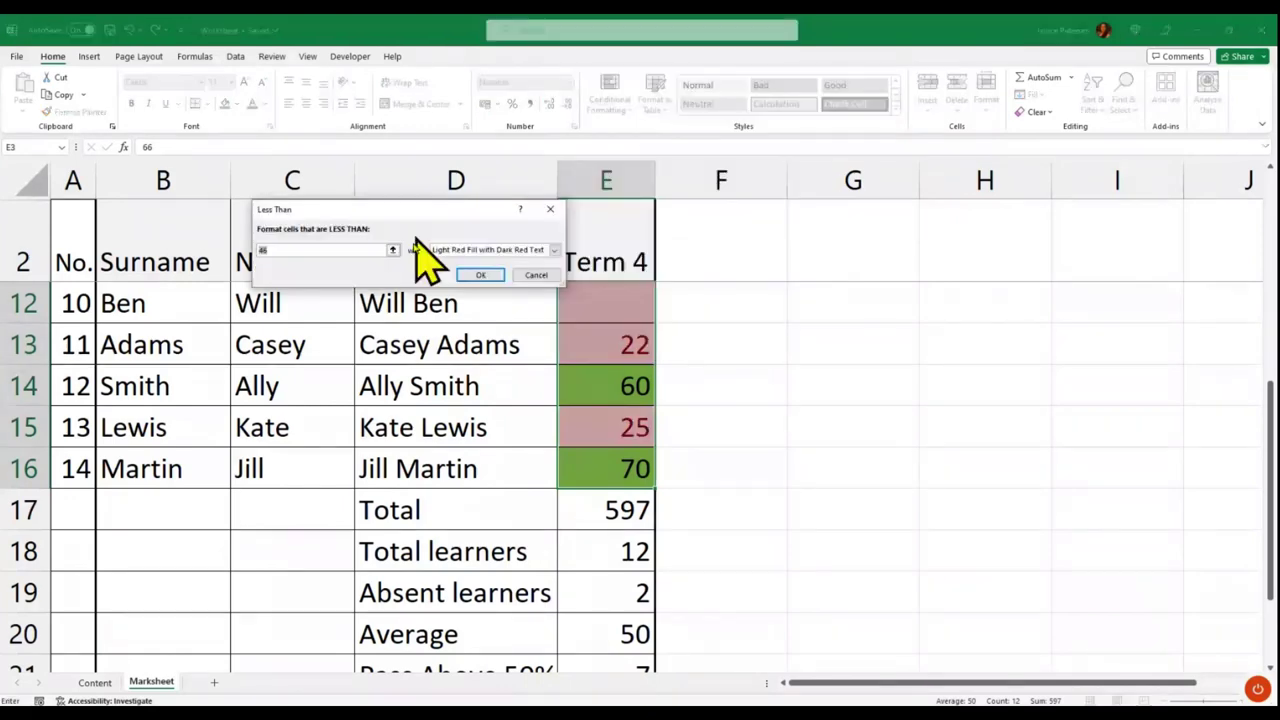
{"action": "type", "text": "50"}
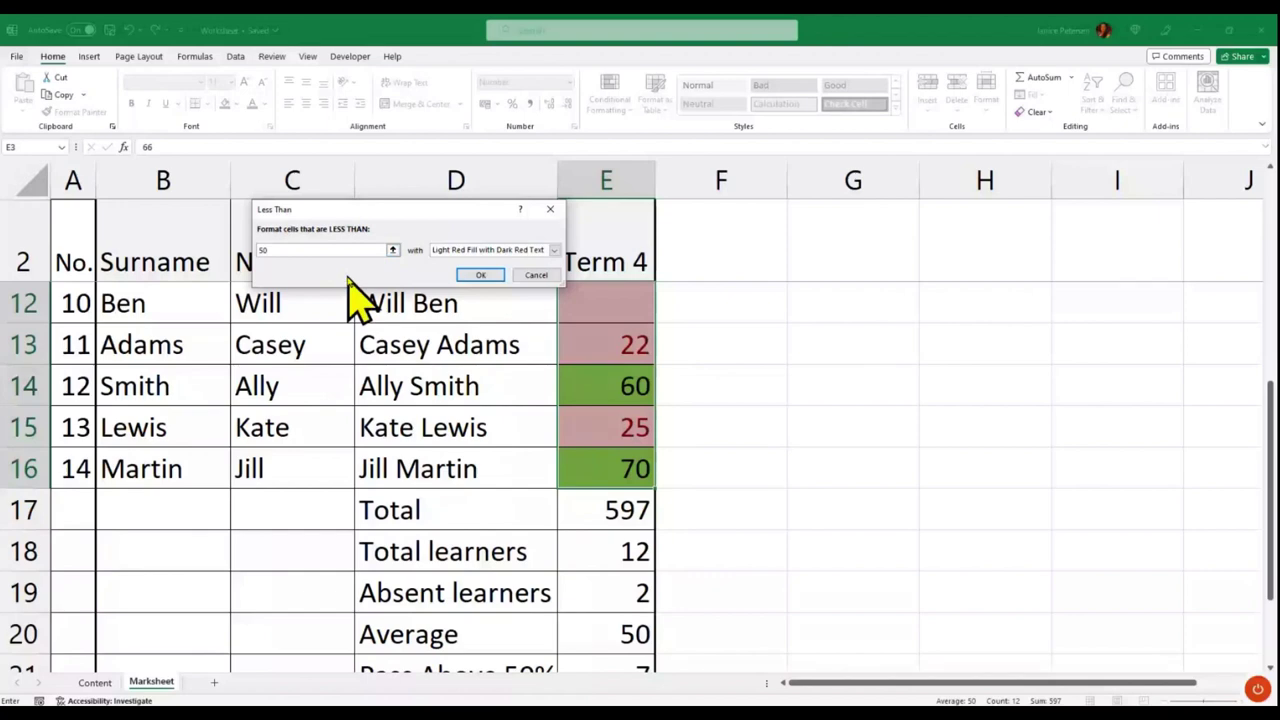
Give the less-than-50 rule a custom orange fill and apply it to the Term 4 marks
{"action": "left_click", "coordinate": [554, 250]}
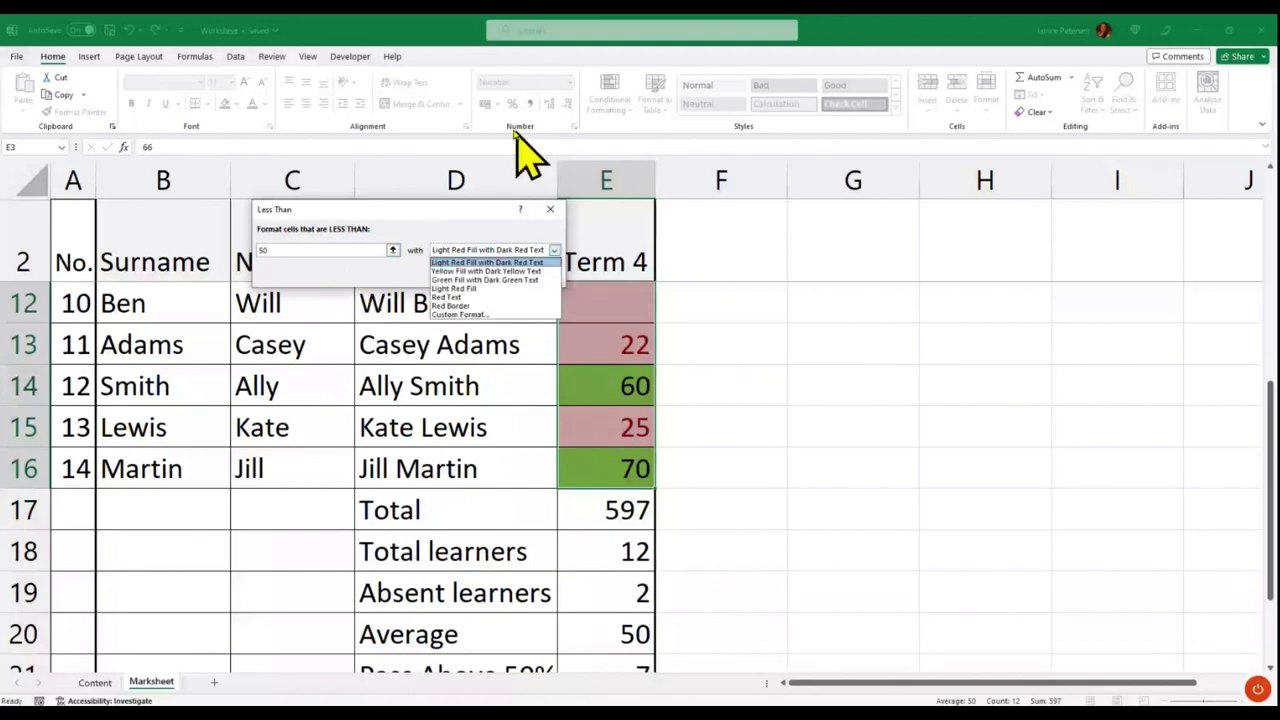
{"action": "left_click", "coordinate": [478, 316]}
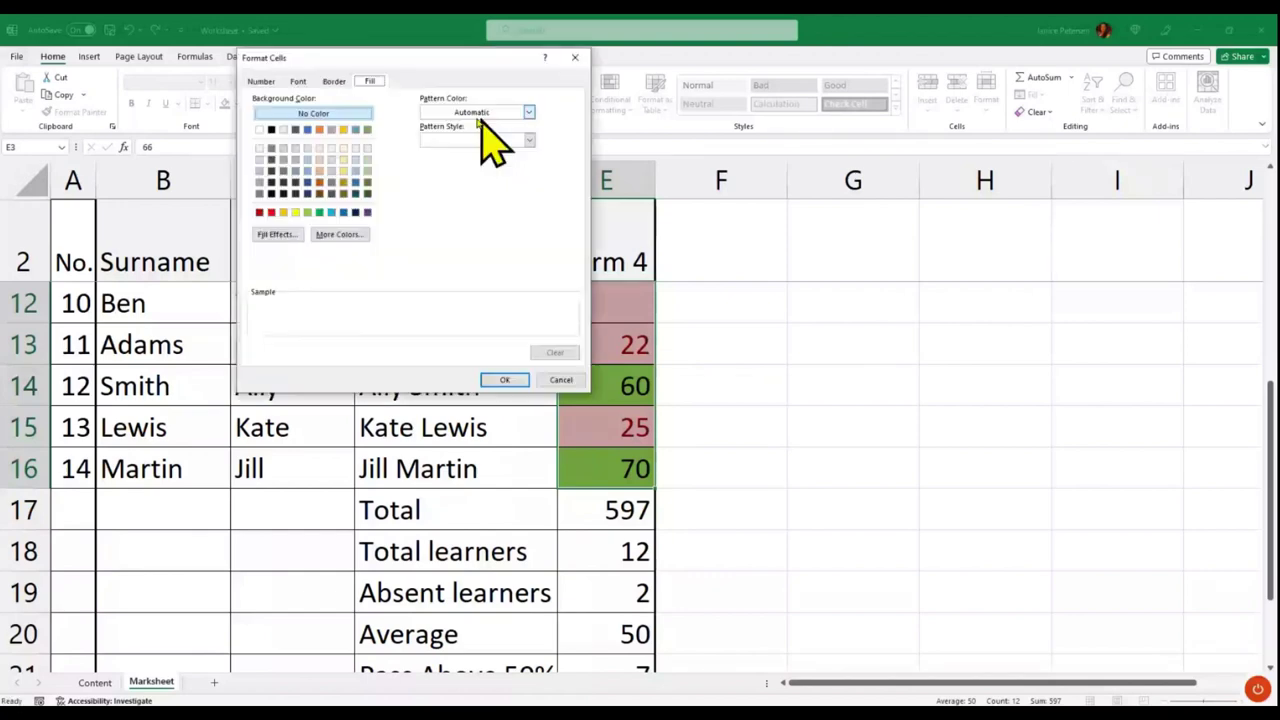
{"action": "left_click", "coordinate": [284, 213]}
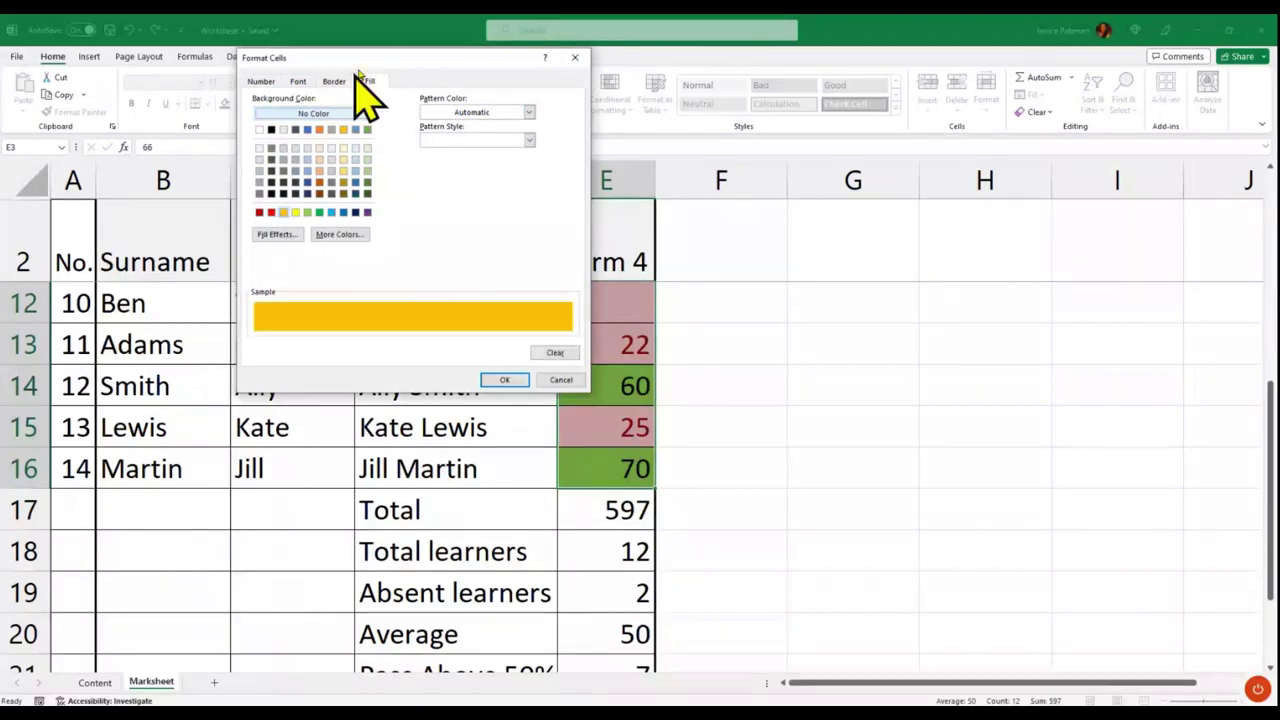
{"action": "left_click", "coordinate": [504, 379]}
{"action": "left_click", "coordinate": [481, 275]}
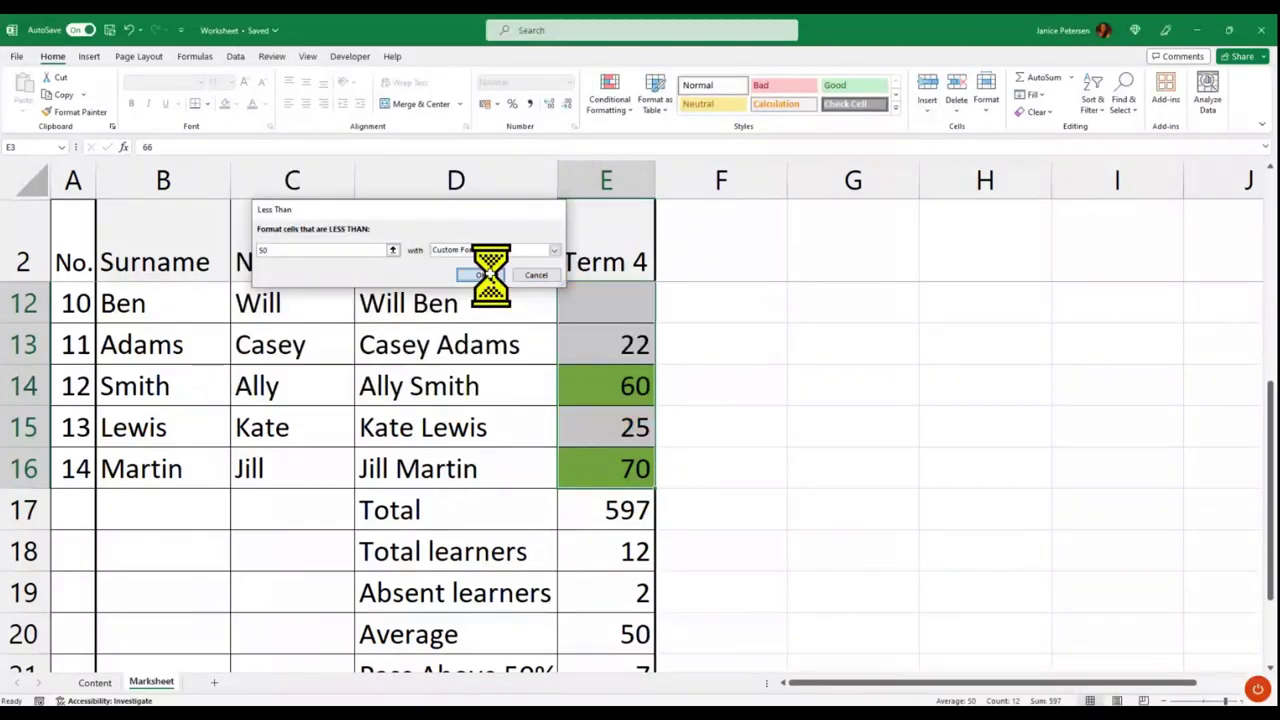
{"action": "scroll", "coordinate": [597, 386], "scroll_direction": "up", "scroll_amount": 1}
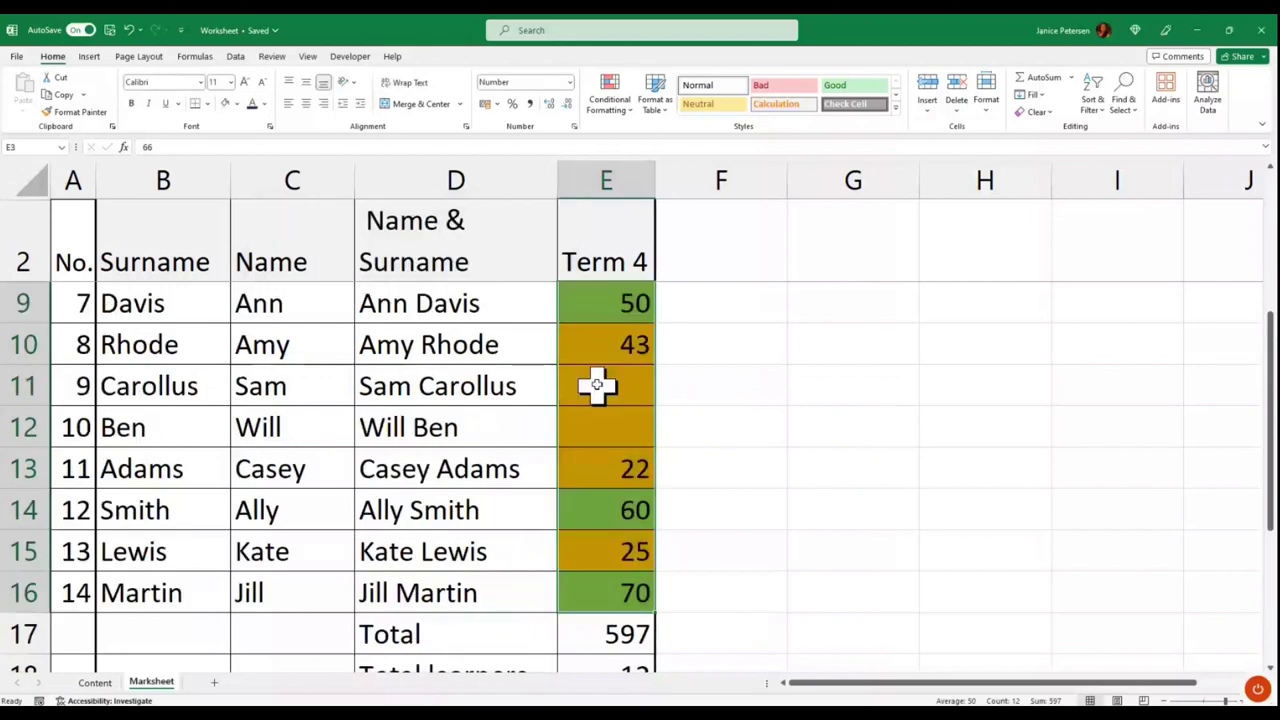
{"action": "scroll", "coordinate": [597, 386], "scroll_direction": "up", "scroll_amount": 2}
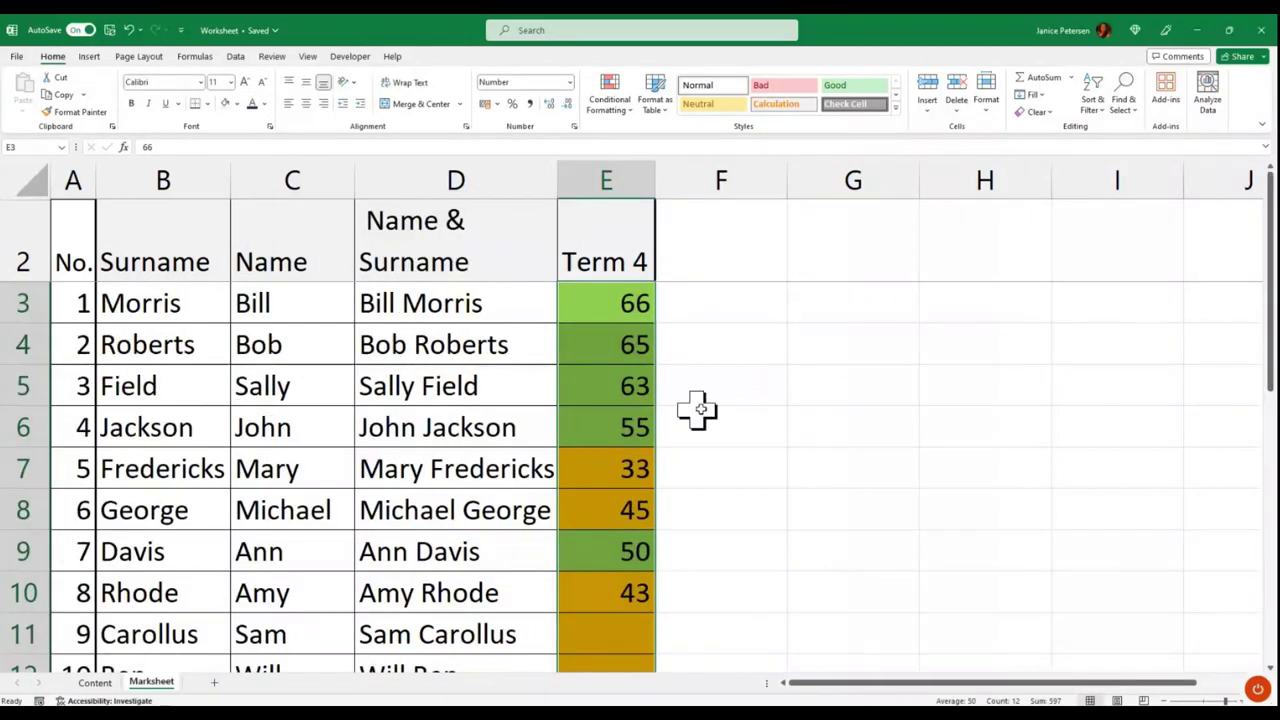
Start a new formatting rule for E3:E16 that formats only cells containing Blanks
{"action": "left_click_drag", "start_coordinate": [600, 288], "coordinate": [605, 593]}
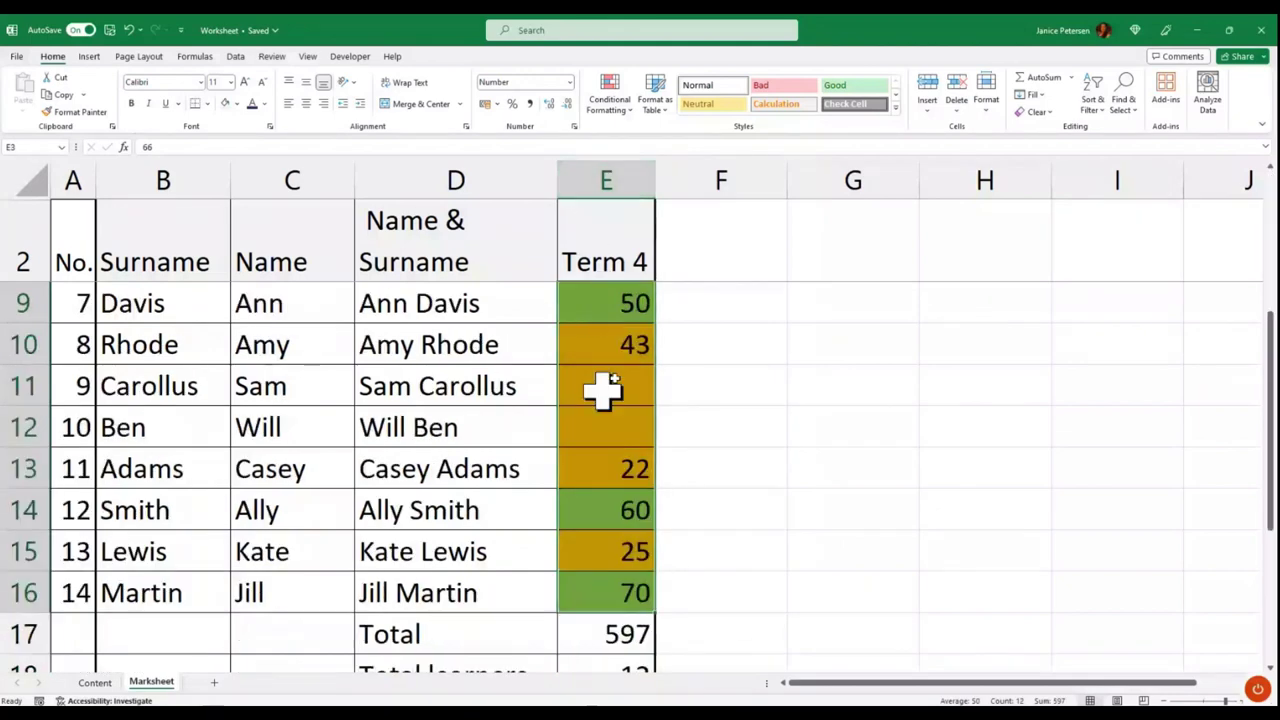
{"action": "left_click", "coordinate": [632, 110]}
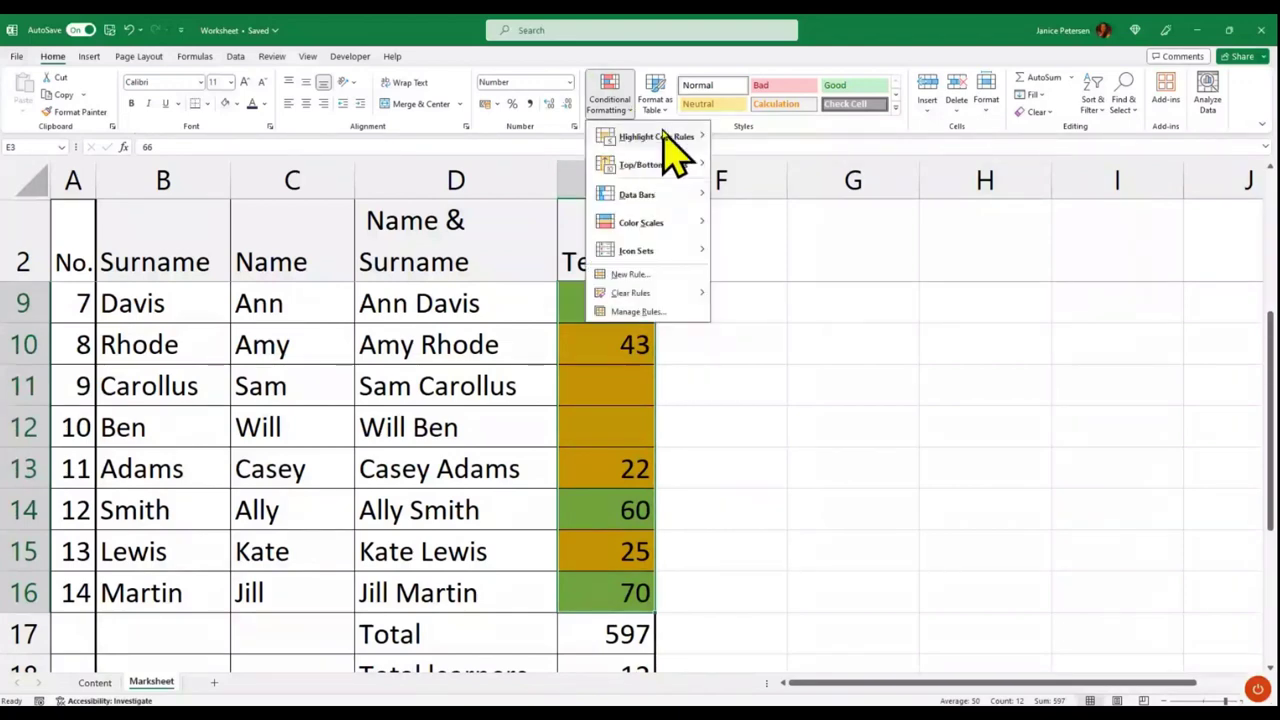
{"action": "left_click", "coordinate": [630, 276]}
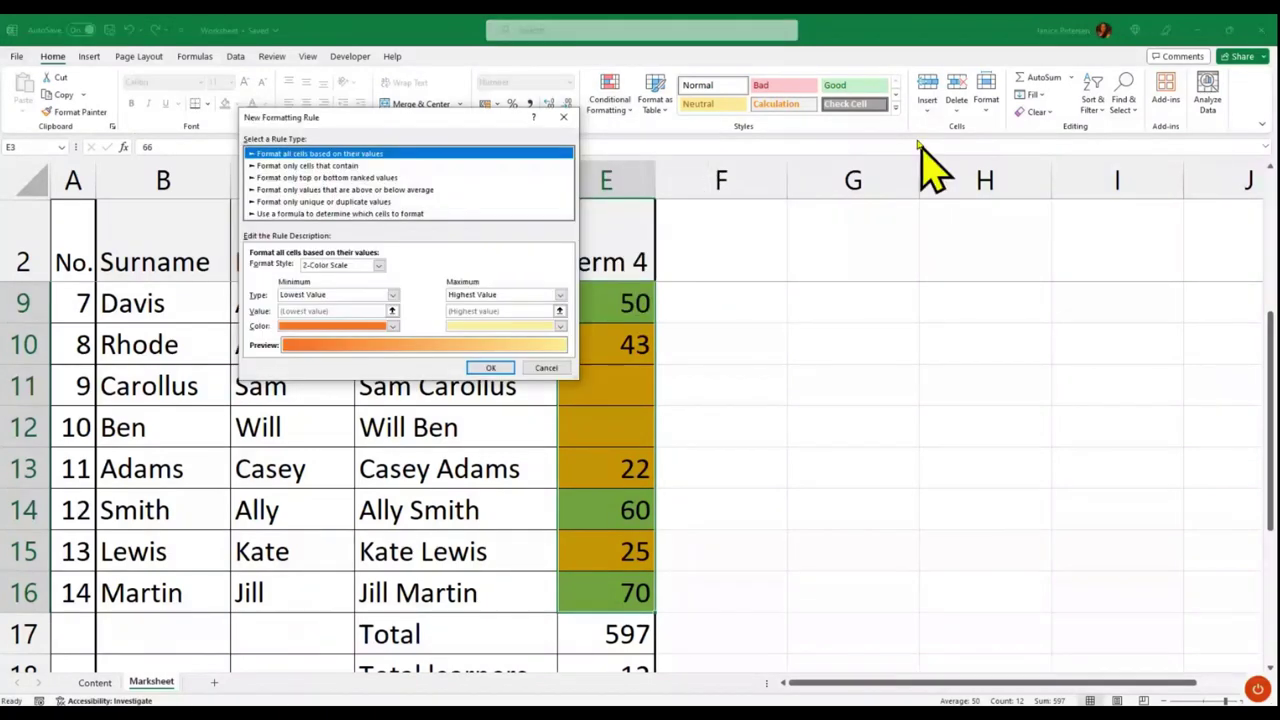
{"action": "left_click", "coordinate": [290, 166]}
{"action": "left_click", "coordinate": [318, 268]}
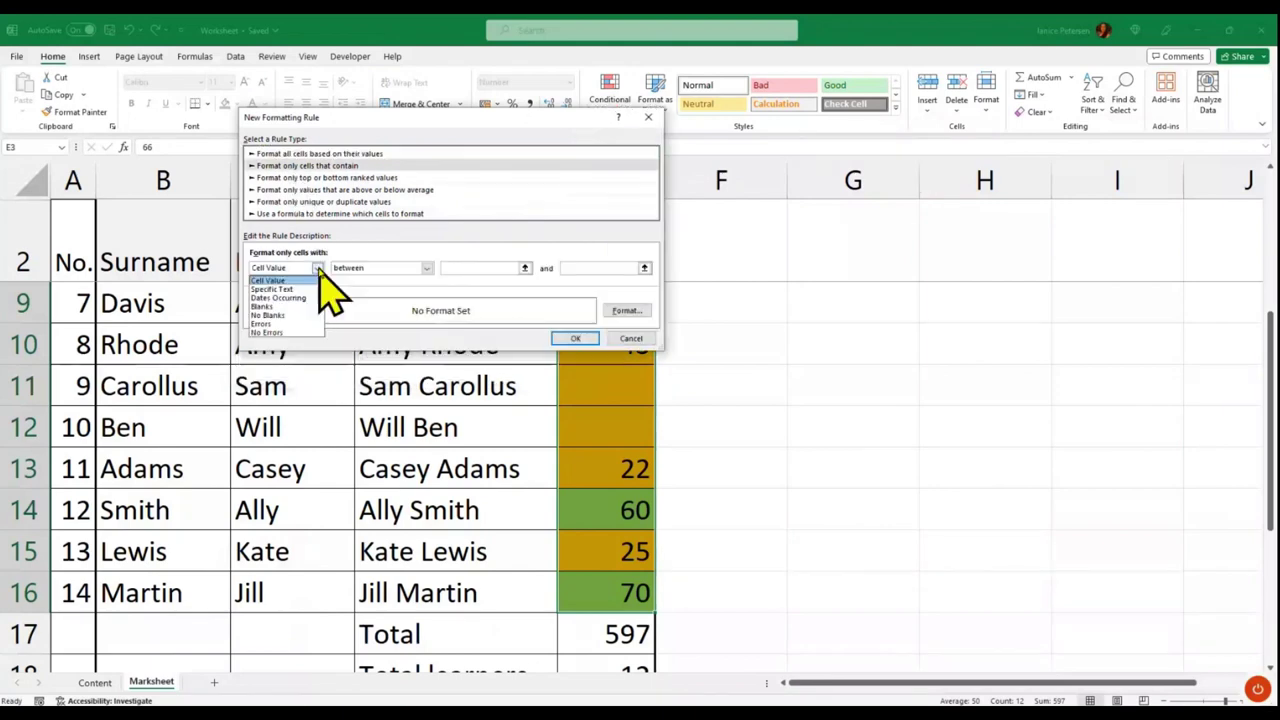
{"action": "left_click", "coordinate": [269, 306]}
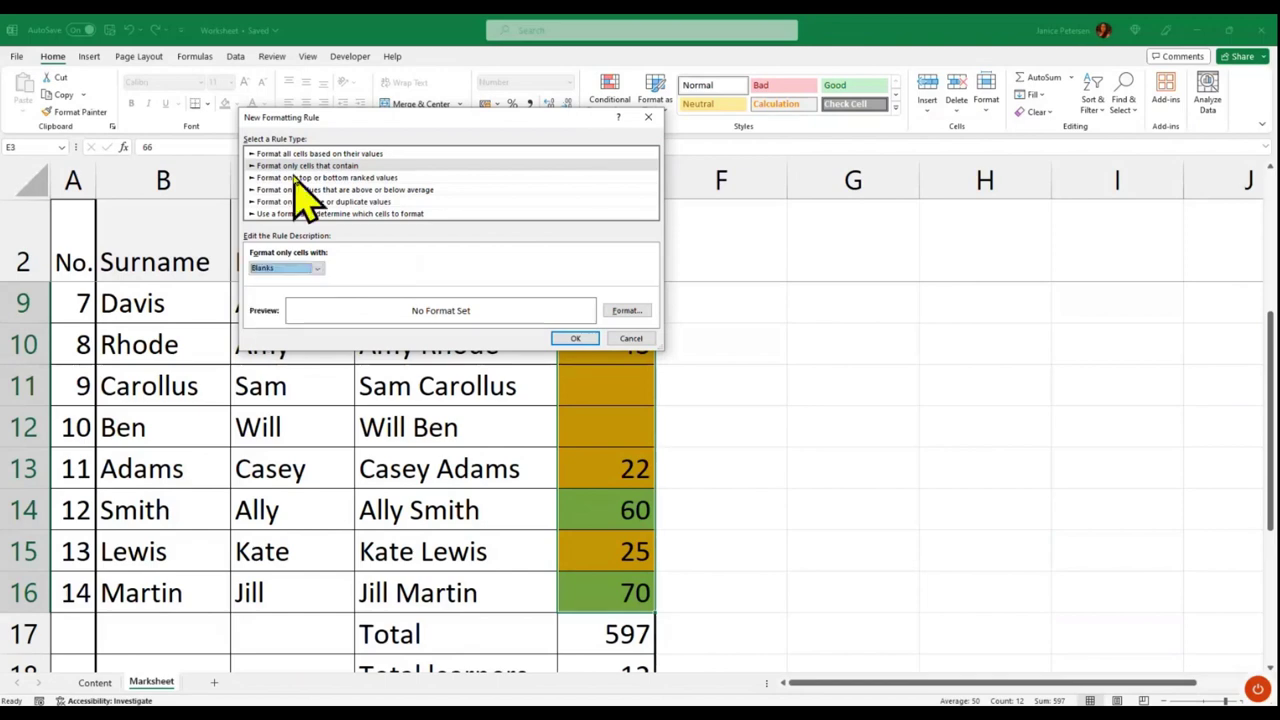
Give the blanks rule a red fill and apply it to the Term 4 marks
{"action": "left_click", "coordinate": [628, 311]}
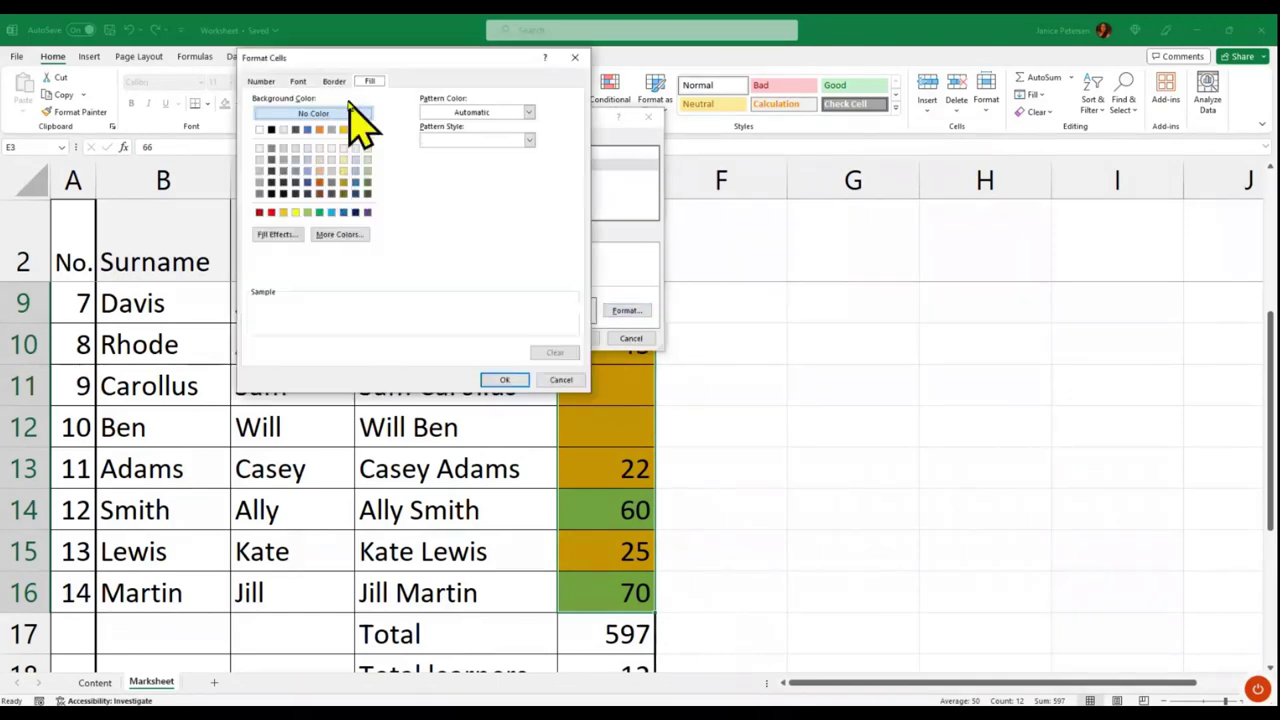
{"action": "left_click", "coordinate": [271, 212]}
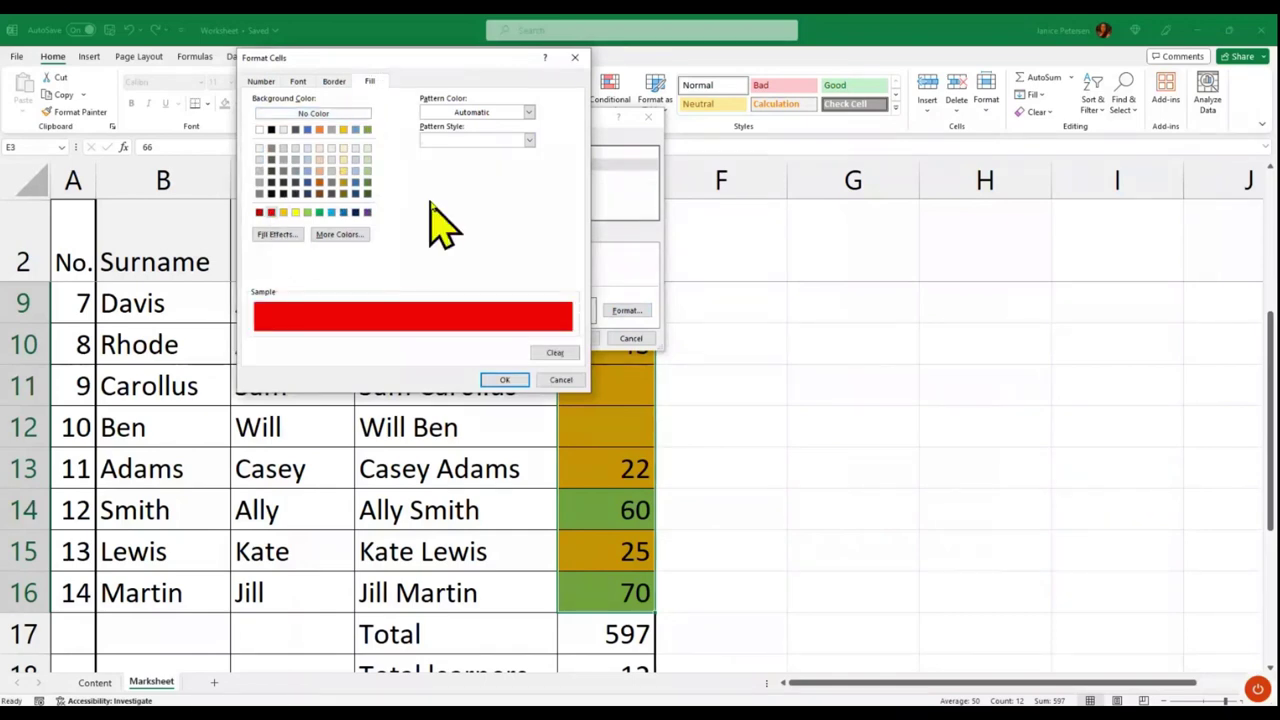
{"action": "left_click", "coordinate": [500, 382]}
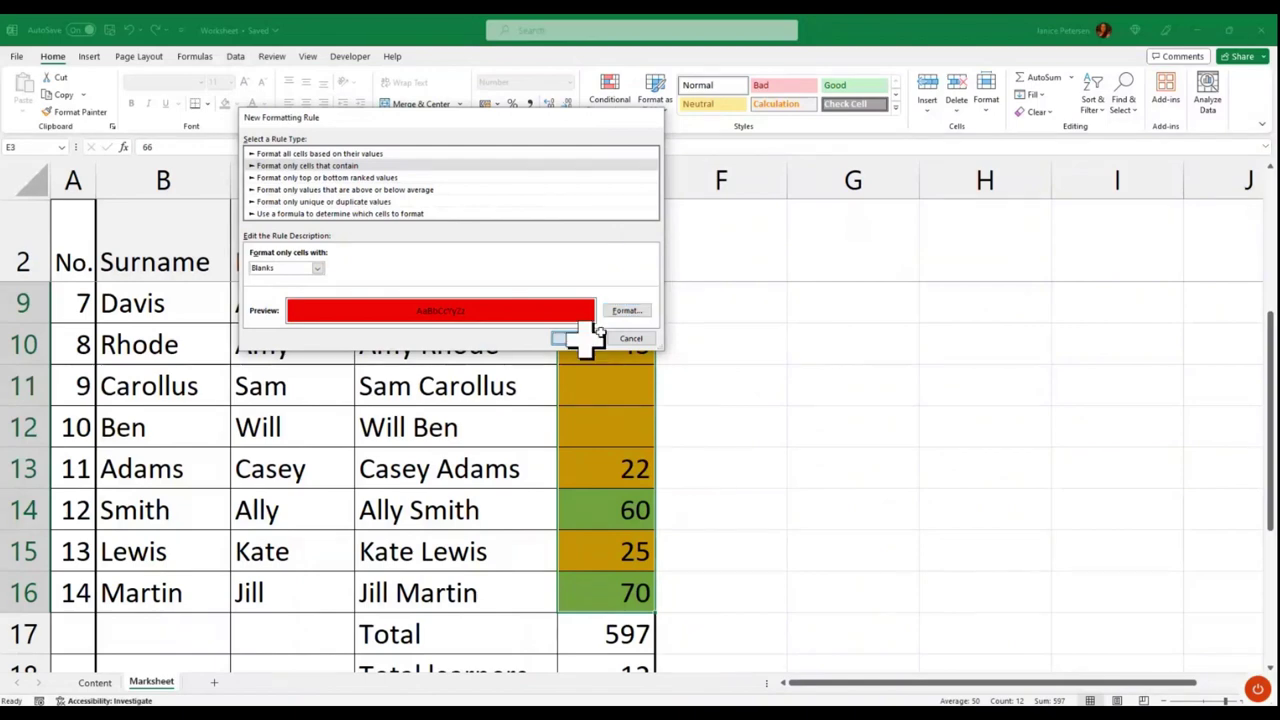
{"action": "left_click", "coordinate": [586, 338]}
{"action": "scroll", "coordinate": [587, 463], "scroll_direction": "down", "scroll_amount": 3}
{"action": "scroll", "coordinate": [587, 463], "scroll_direction": "up", "scroll_amount": 3}
{"action": "scroll", "coordinate": [587, 463], "scroll_direction": "down", "scroll_amount": 3}
{"action": "scroll", "coordinate": [587, 463], "scroll_direction": "up", "scroll_amount": 1}
{"action": "scroll", "coordinate": [587, 463], "scroll_direction": "up", "scroll_amount": 3}
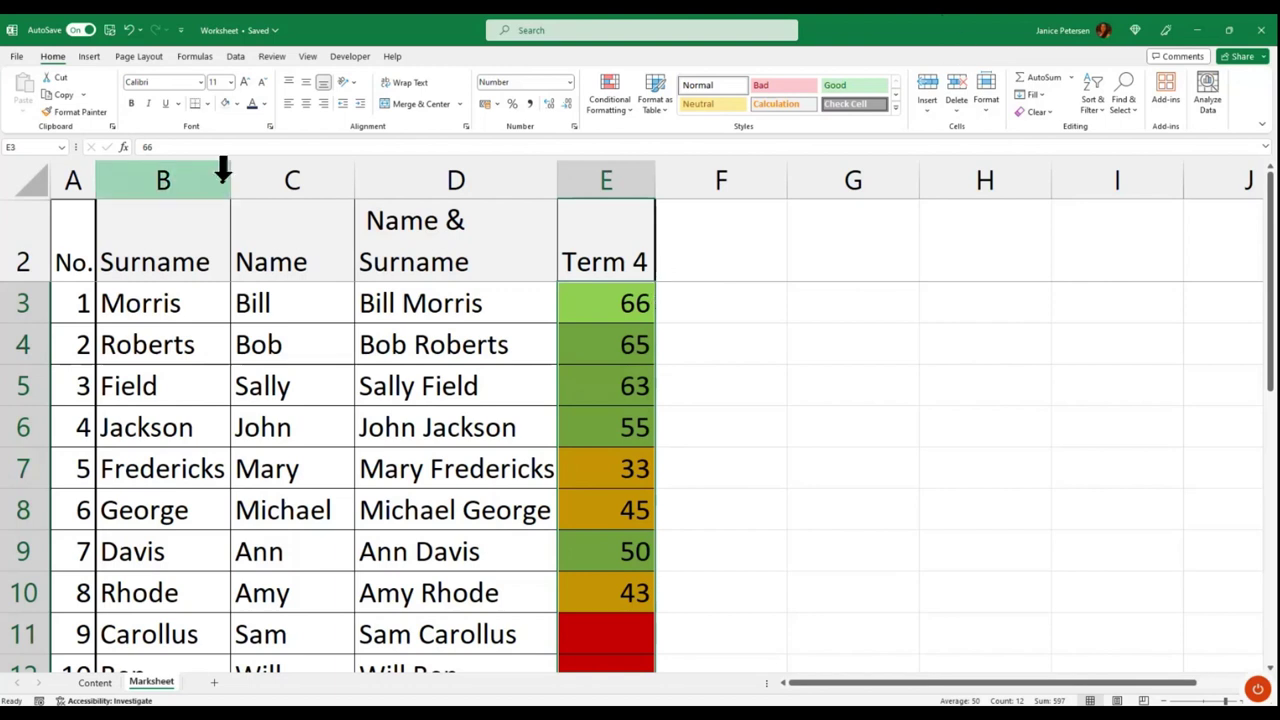
Turn on filtering for the header row of the mark table, starting from the Surname heading in B2
{"action": "left_click", "coordinate": [152, 245]}
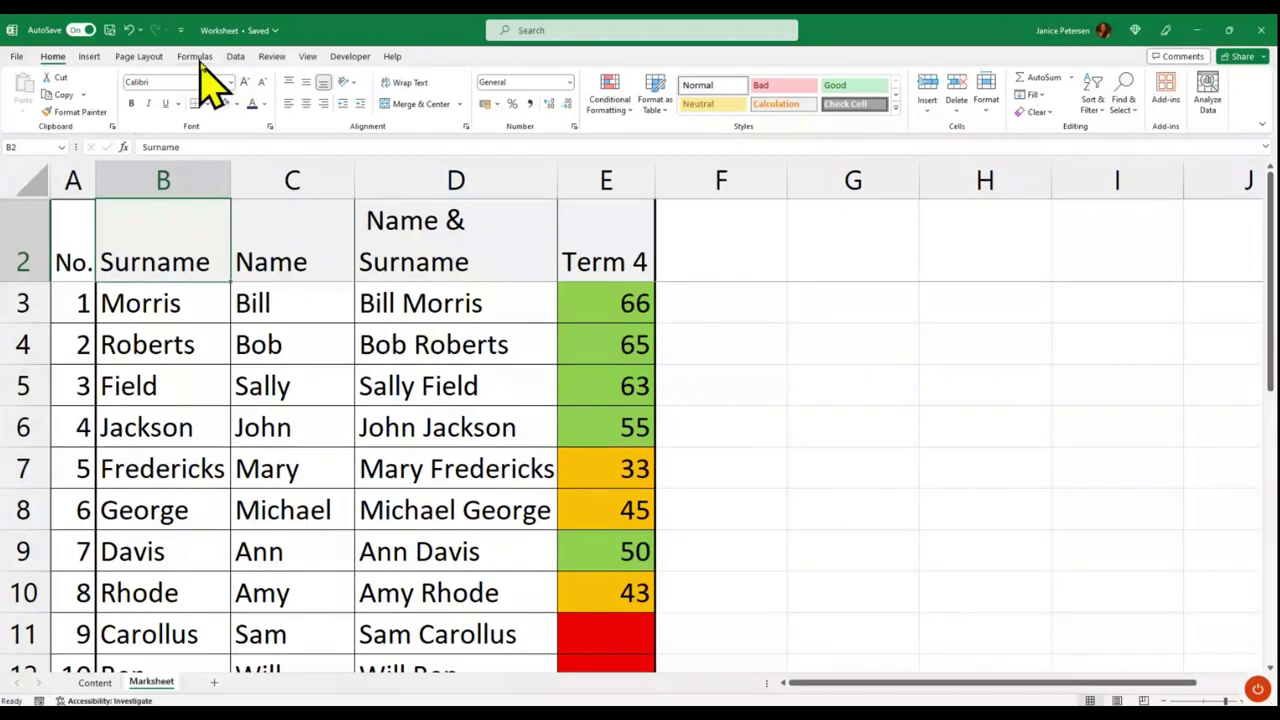
{"action": "left_click", "coordinate": [235, 56]}
{"action": "left_click", "coordinate": [162, 228]}
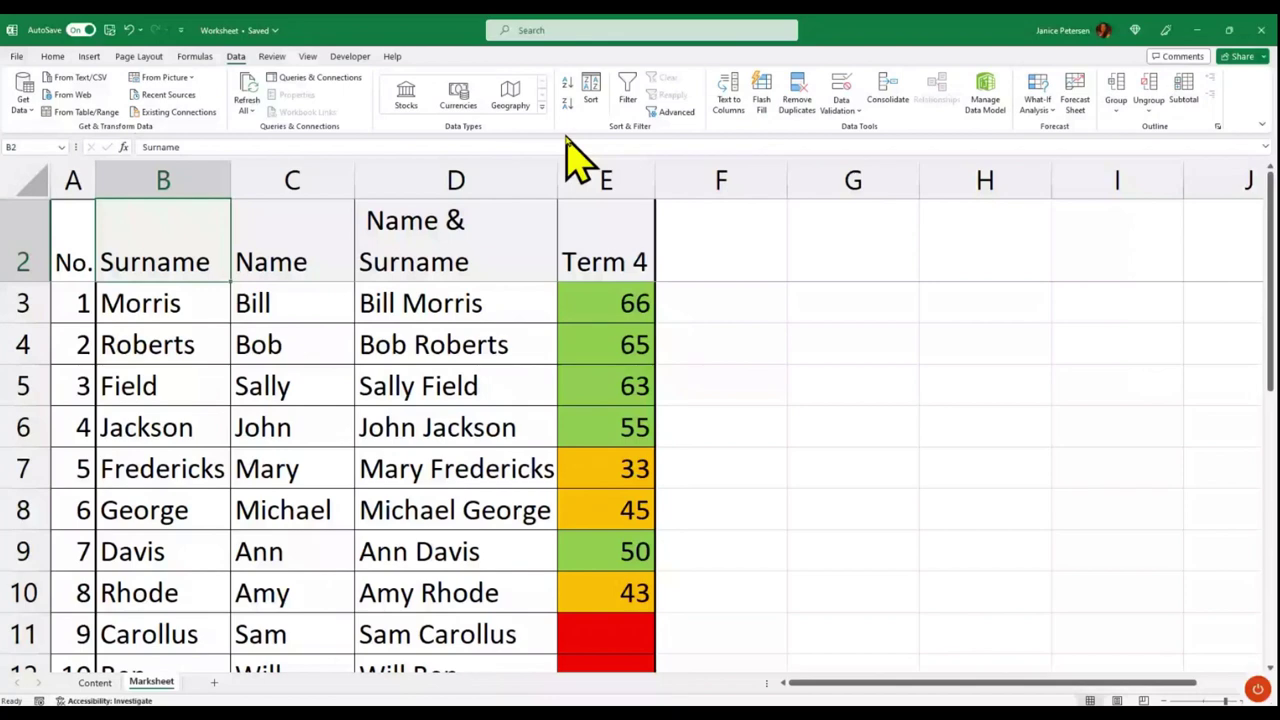
{"action": "left_click", "coordinate": [627, 92]}
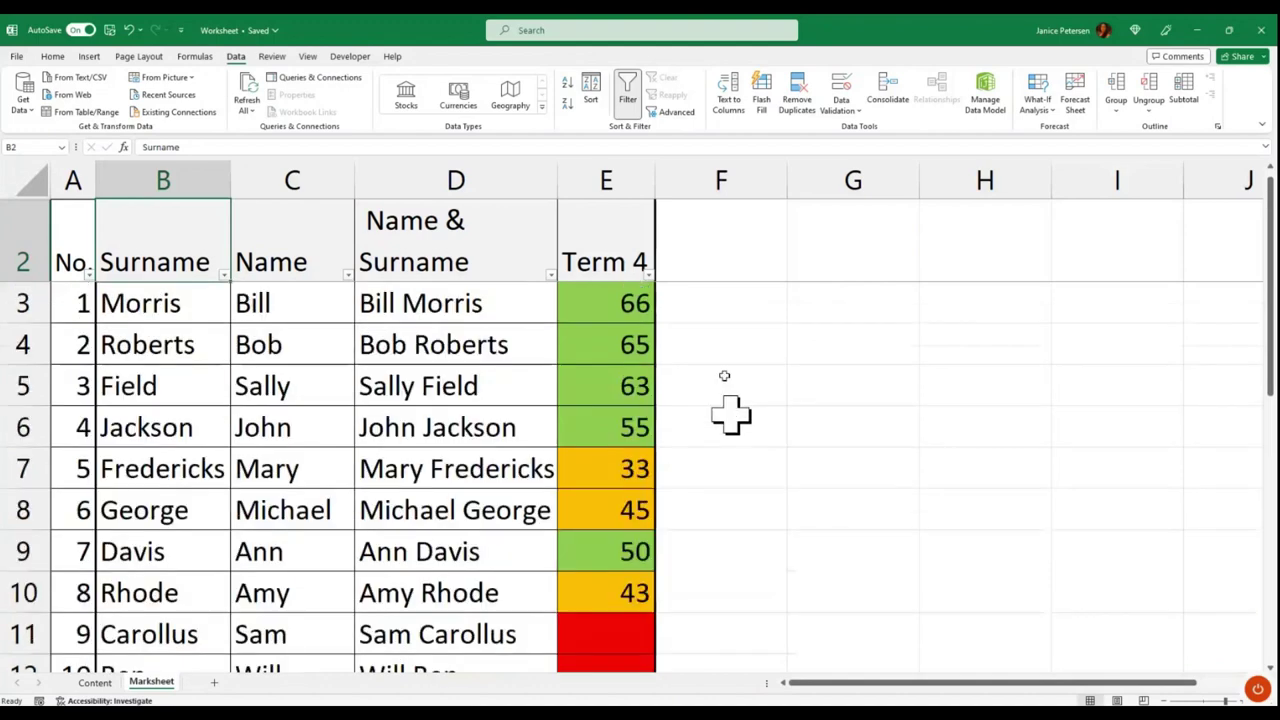
Filter the Term 4 column by the orange cell color
{"action": "left_click", "coordinate": [649, 275]}
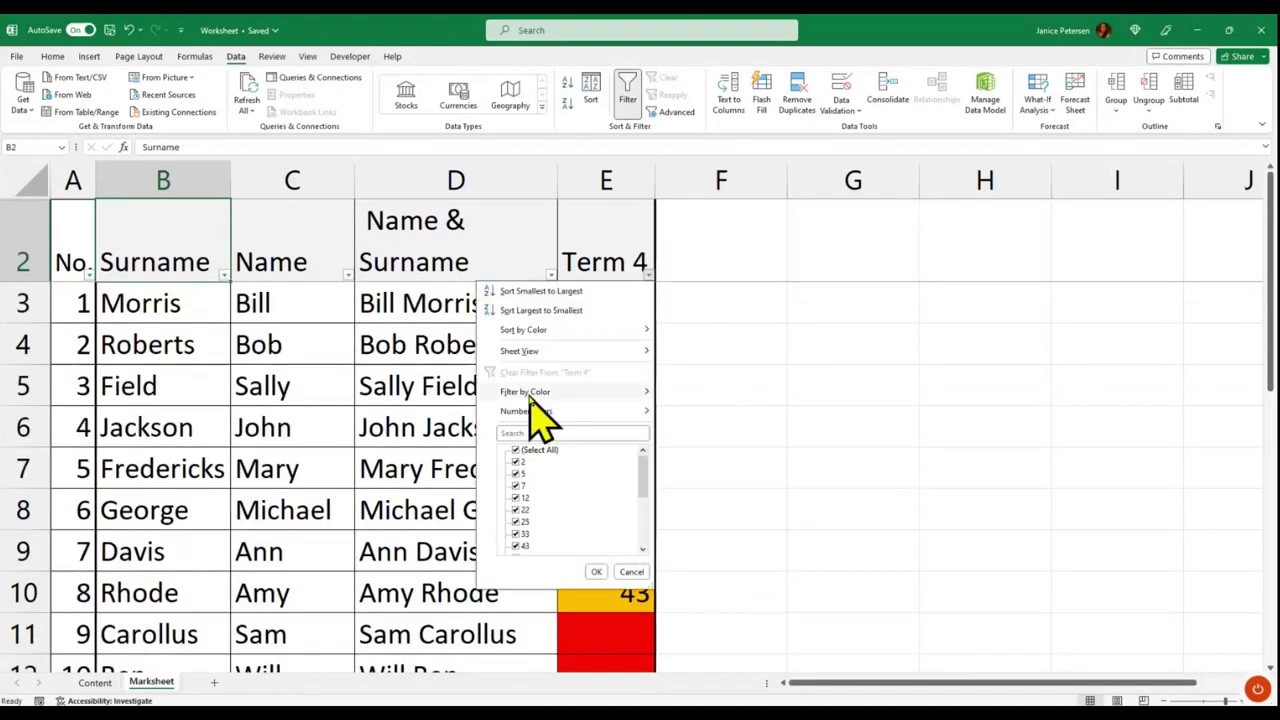
{"action": "mouse_move", "coordinate": [527, 405]}
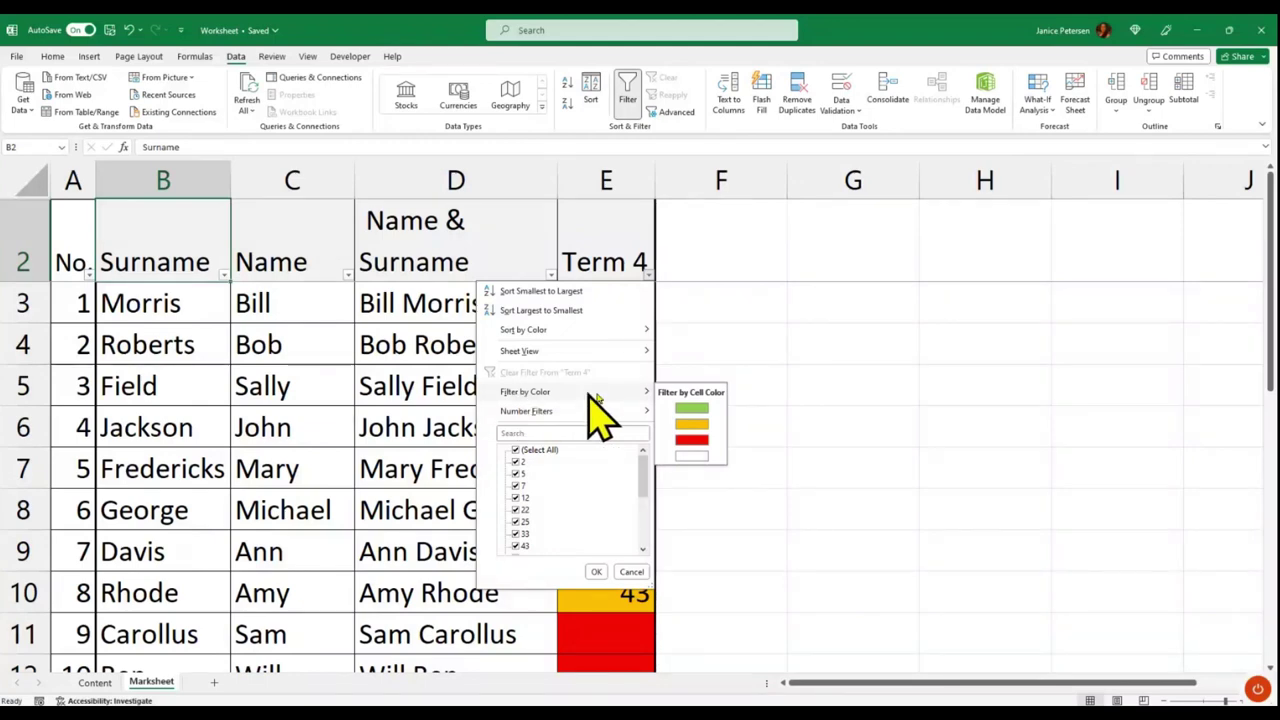
{"action": "left_click", "coordinate": [691, 440]}
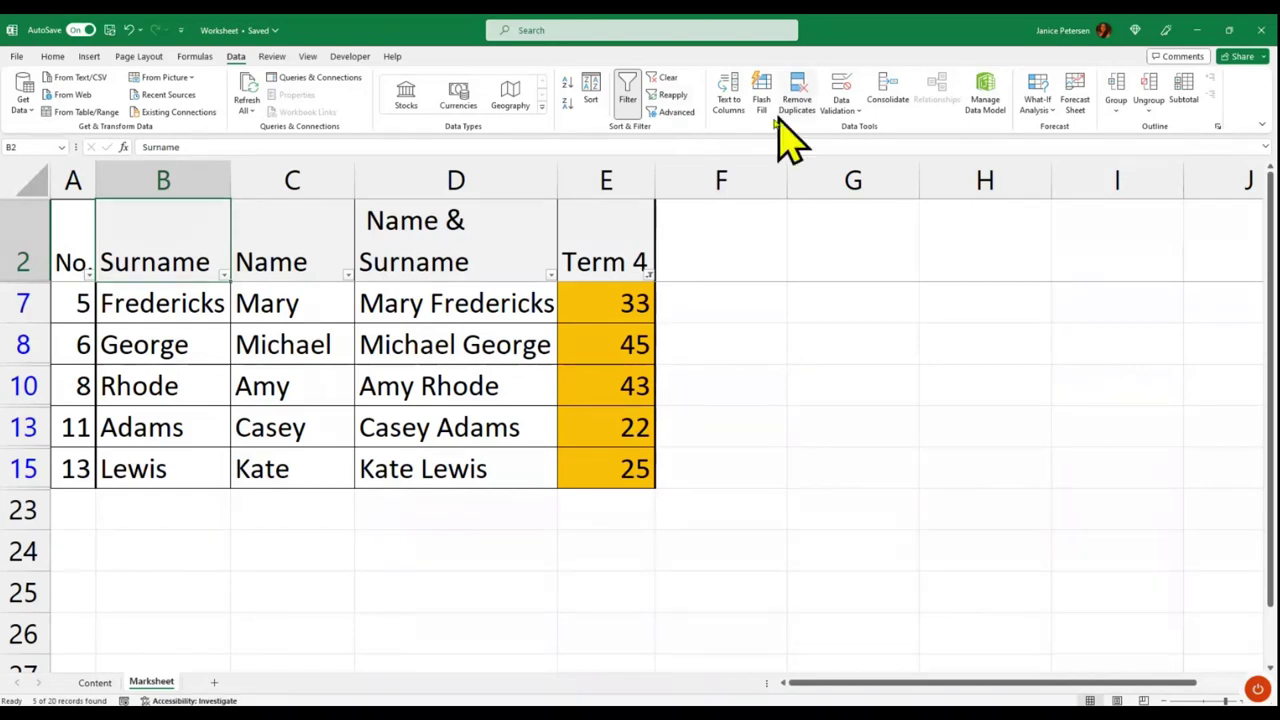
Switch the Term 4 color filter to the green cells so only the passing marks are listed
{"action": "left_click", "coordinate": [649, 274]}
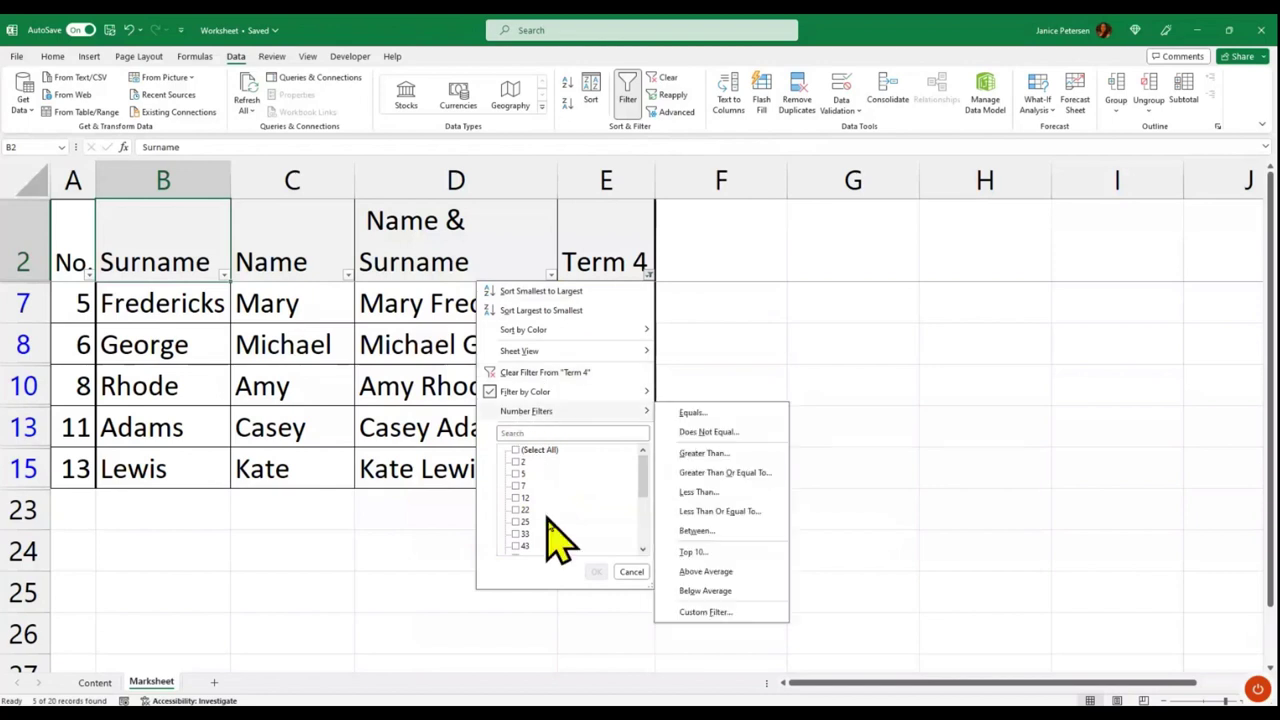
{"action": "mouse_move", "coordinate": [630, 391]}
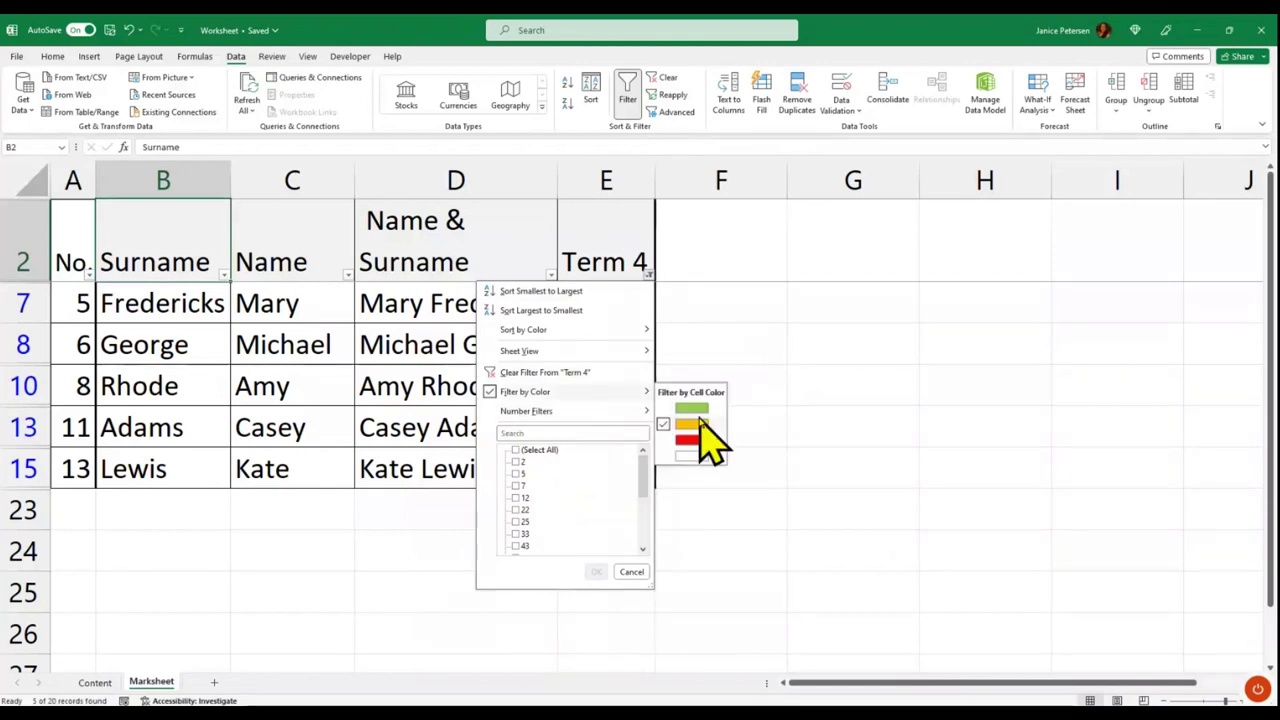
{"action": "left_click", "coordinate": [695, 412]}
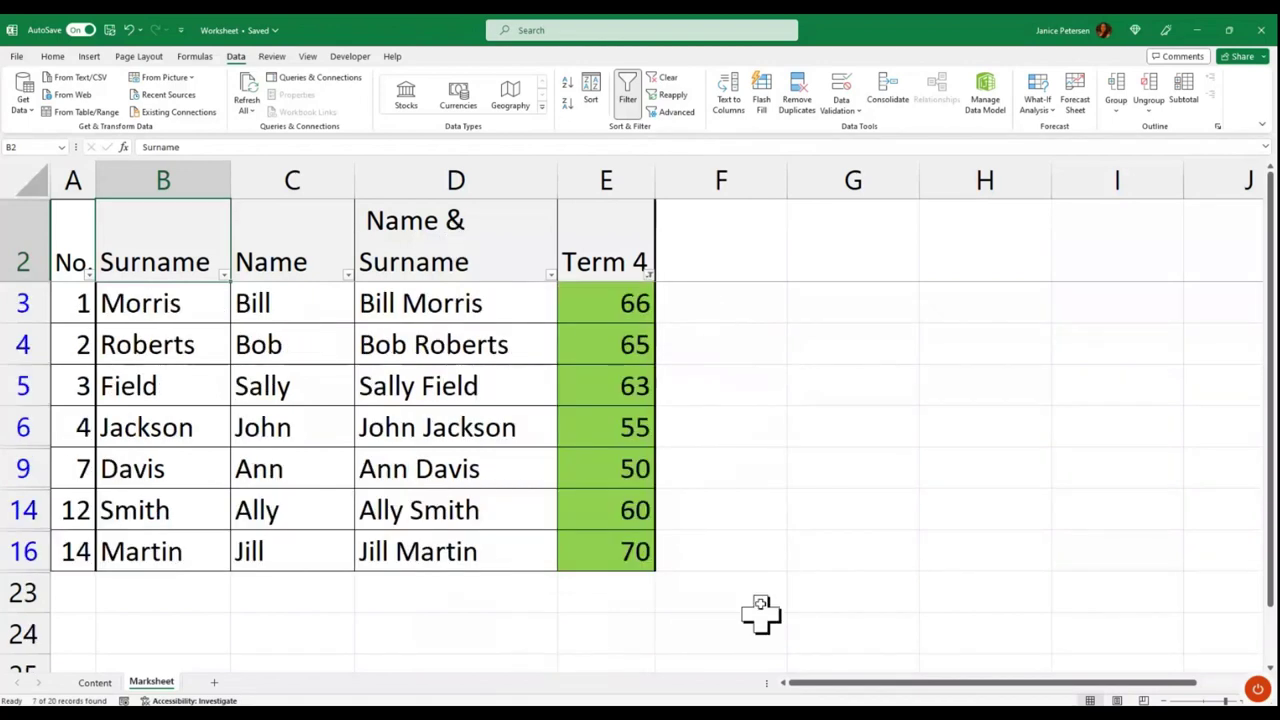